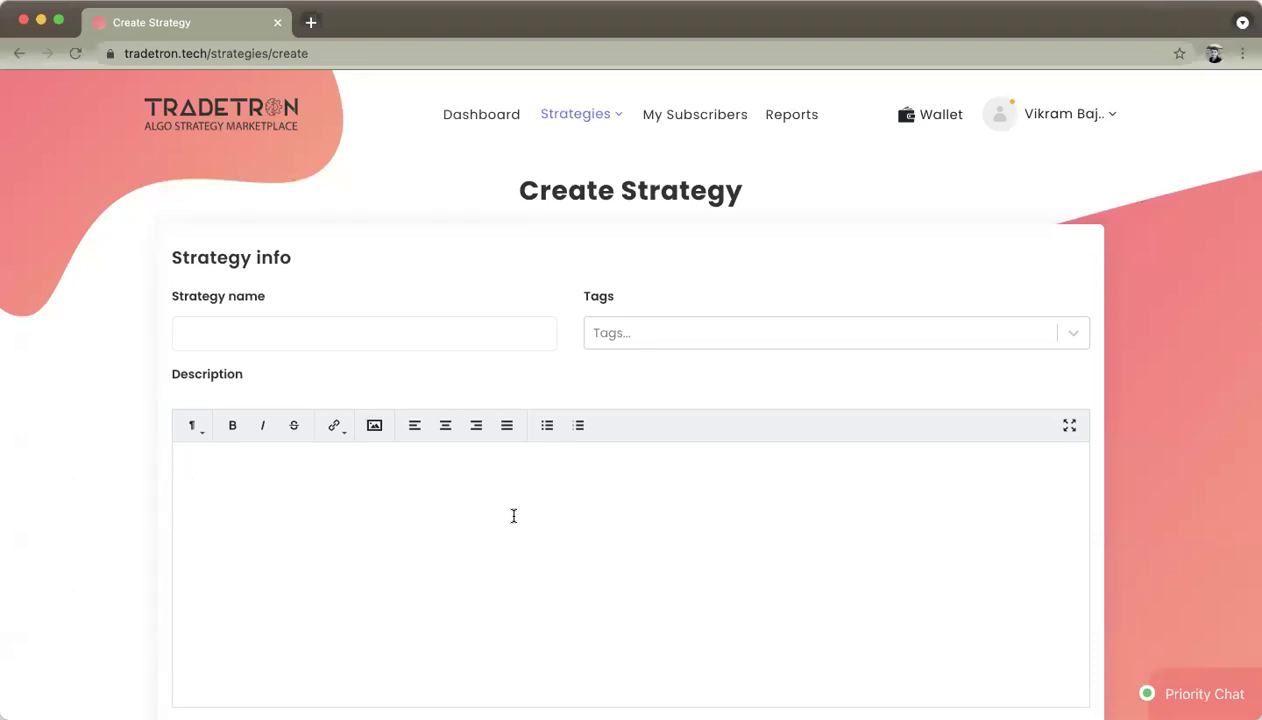
Write "nested", "SMA", "ATR" and "SMA ( ATR) - NIFTY" on separate lines in the strategy description
type("nes")
type("ted")
type("SMA ")
type("ATR")
key("Return")
type("SMA")
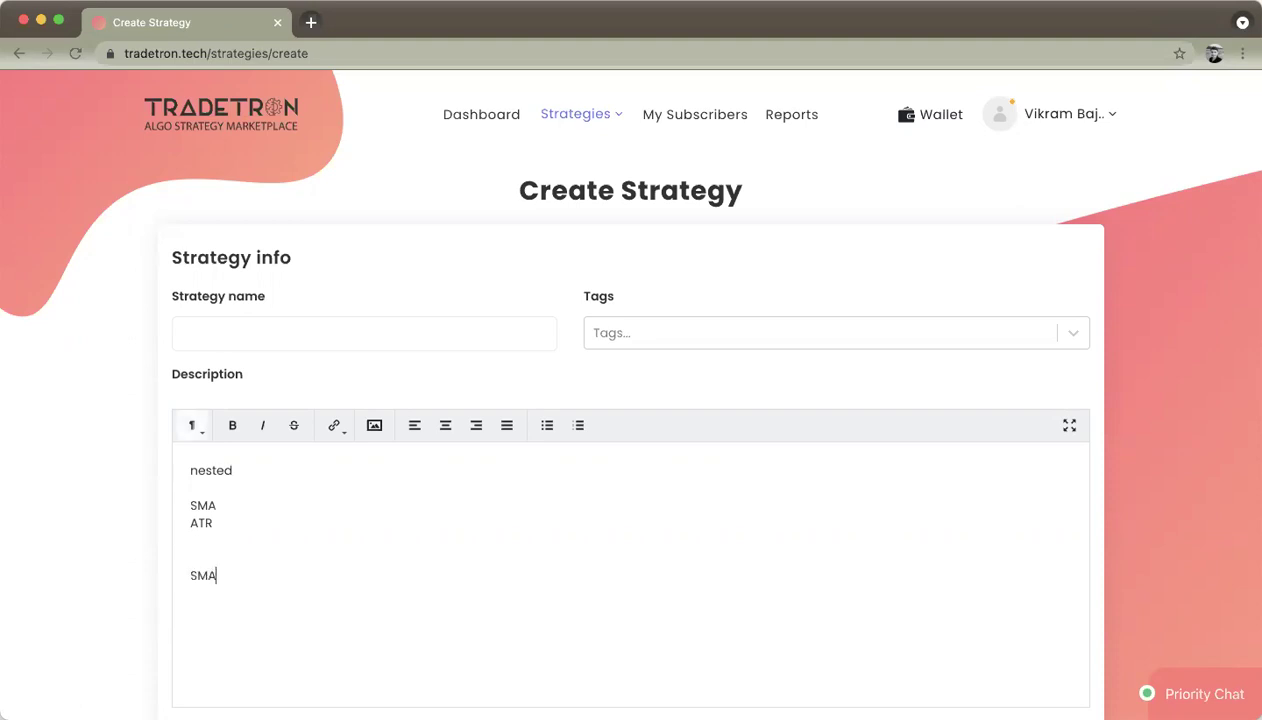
type(" ( ATR) - NIFTY")
left_click_drag(189, 574, 252, 575)
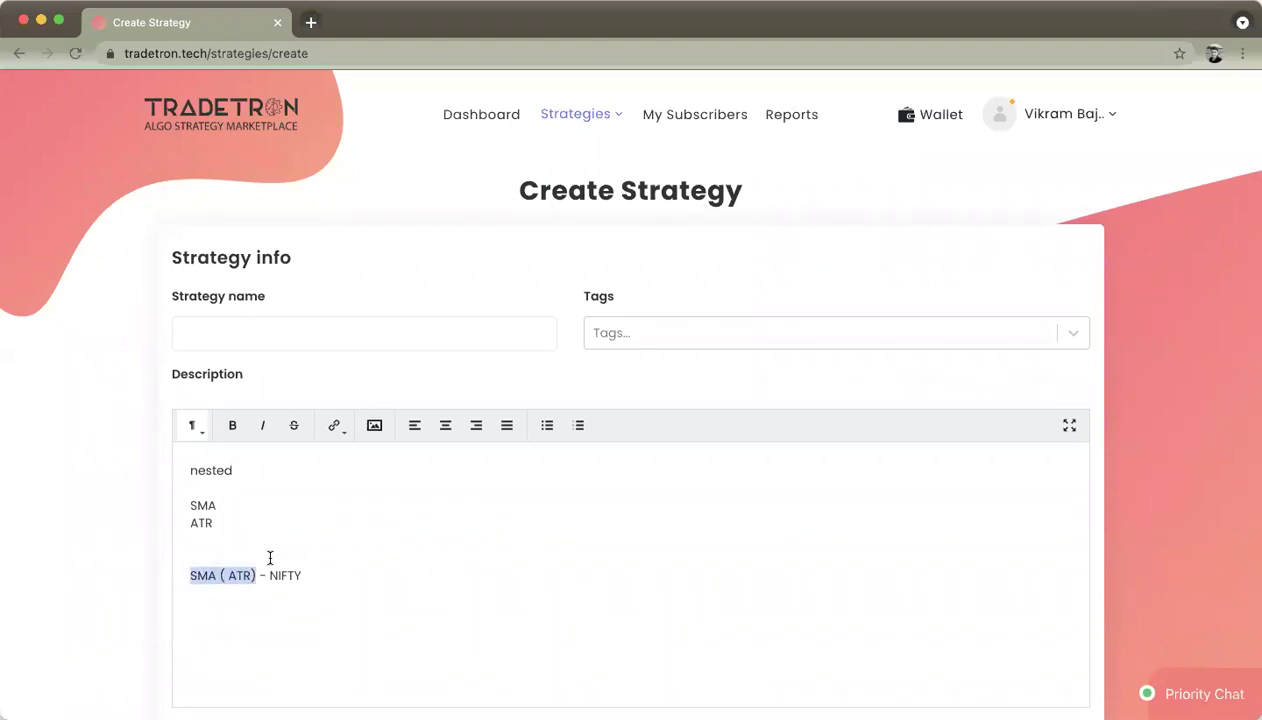
Add the line "close crossing over SMA" below the NIFTY line in the description, separated by blank lines
left_click(313, 580)
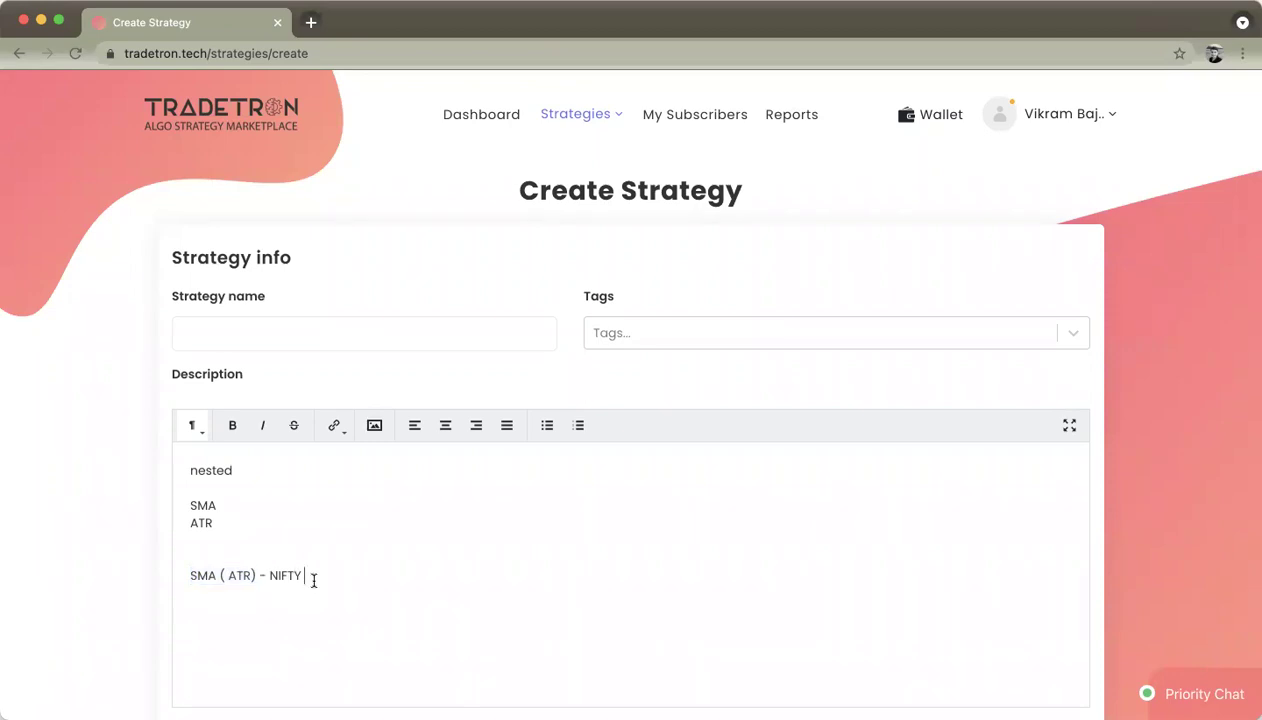
key("Return")
key("Return")
key("Return")
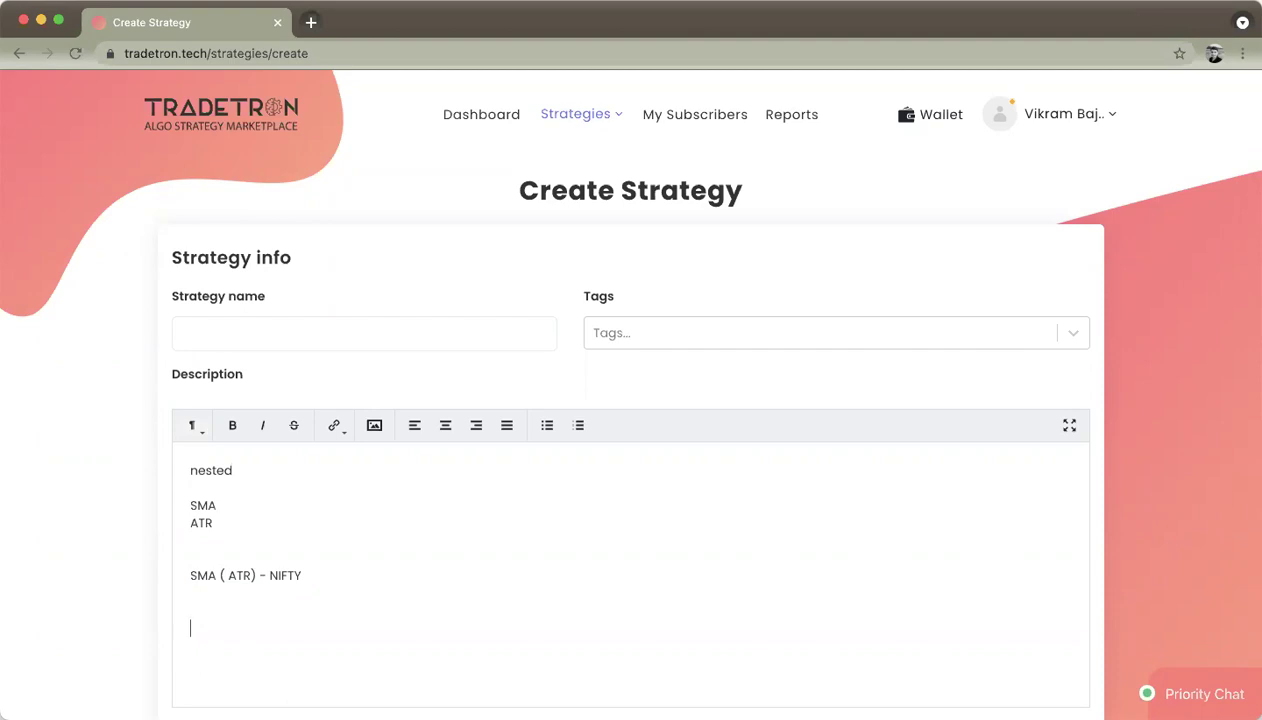
type("close c")
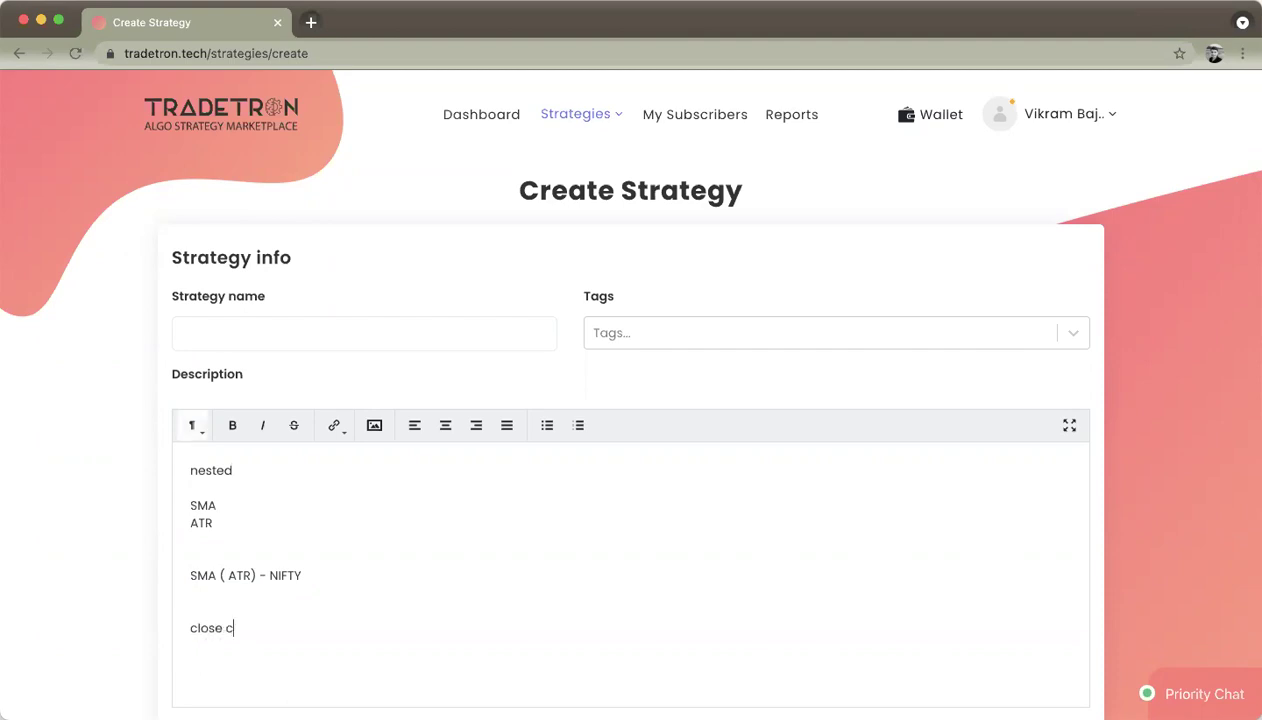
type("rossing over")
type(" EMA")
key("BackSpace")
key("BackSpace")
key("BackSpace")
type("SMA")
key("Return")
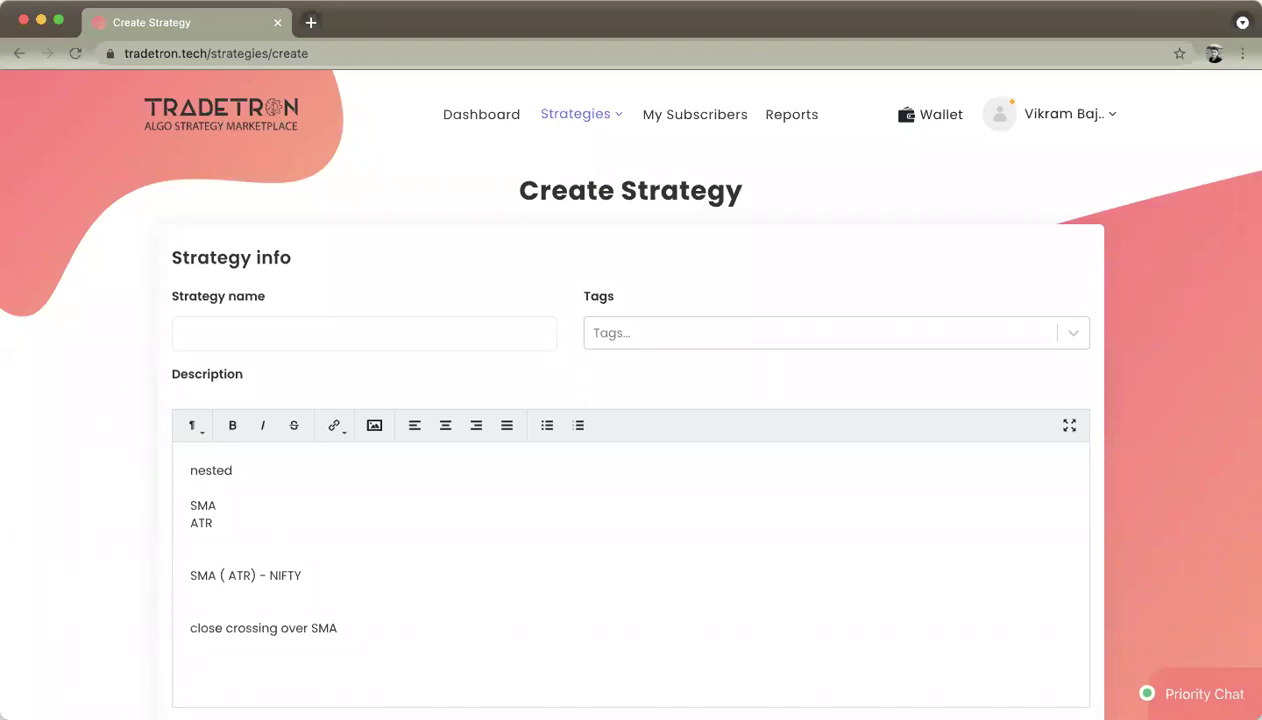
Complete the description's rule with the lines "AND" and "ATR > SMA( ATR, 10)", and highlight the whole rule
type("AND")
key("Return")
type("ATR")
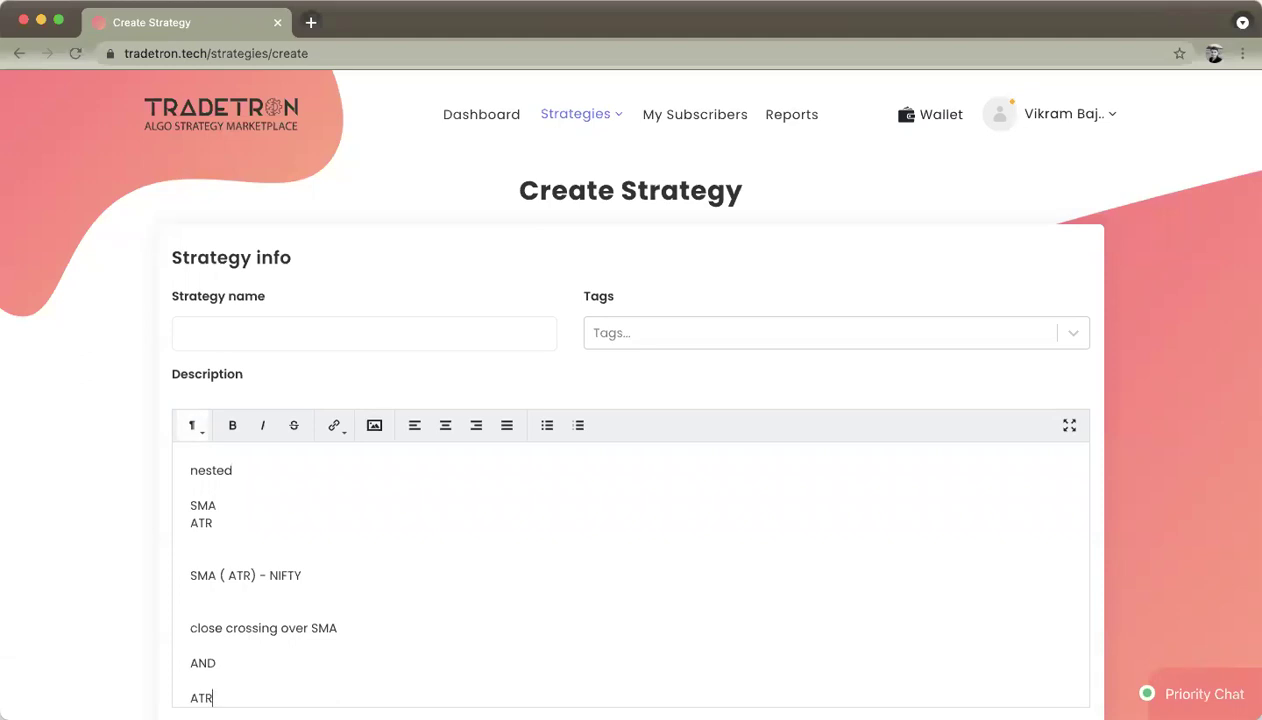
type(" > SMA( ATR, 10)")
left_click_drag(188, 625, 361, 665)
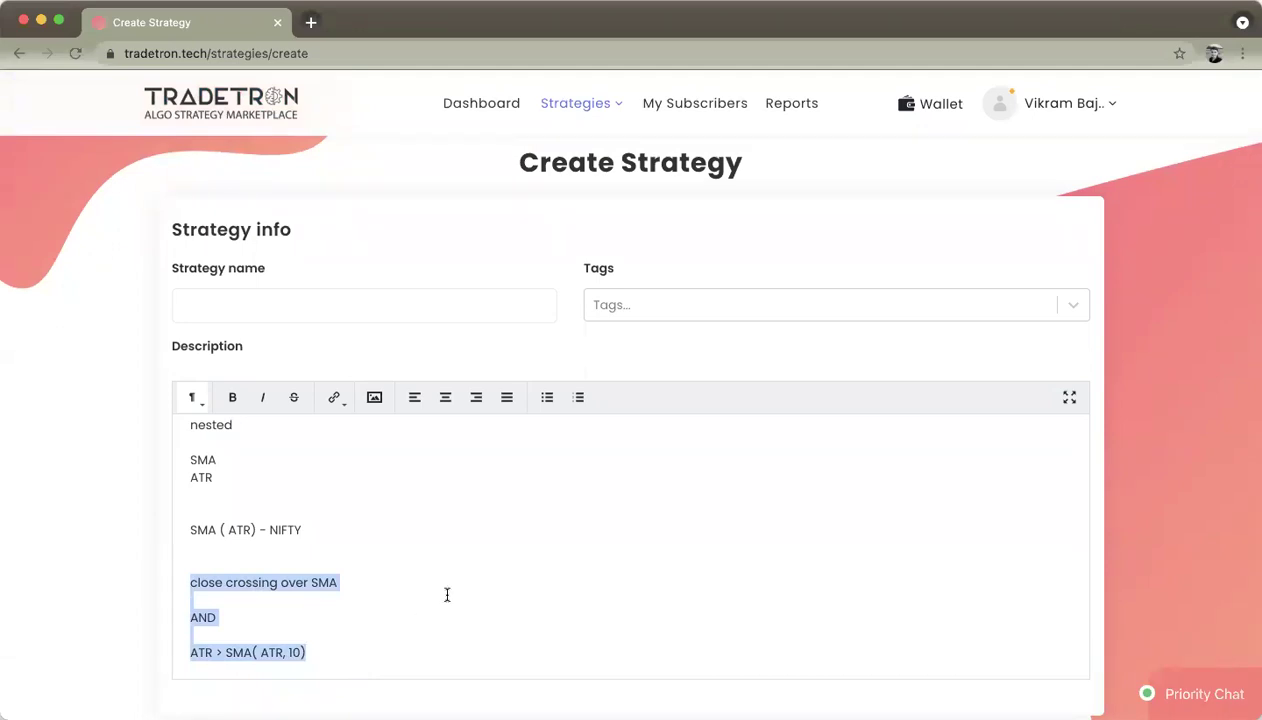
Add an entry condition for Set №1 that starts with a Position keyword using the CLOSE series at position -1
scroll(447, 595, "down", 5)
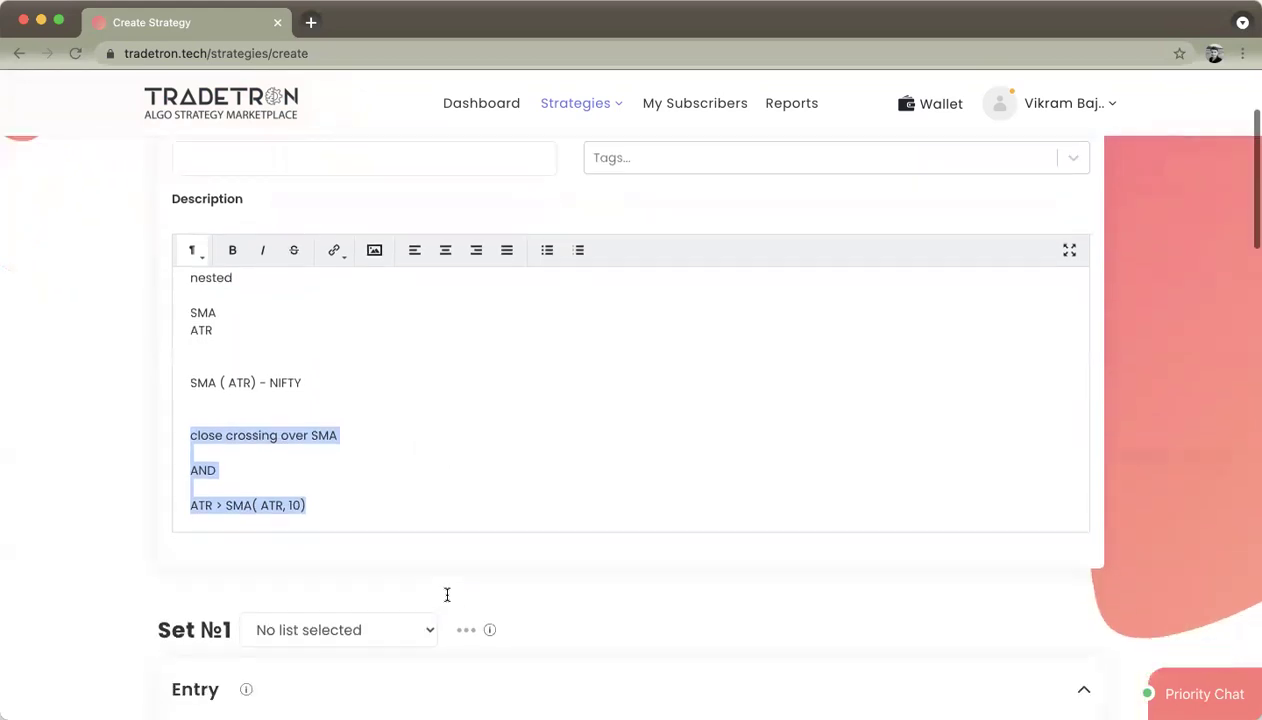
scroll(447, 599, "down", 2)
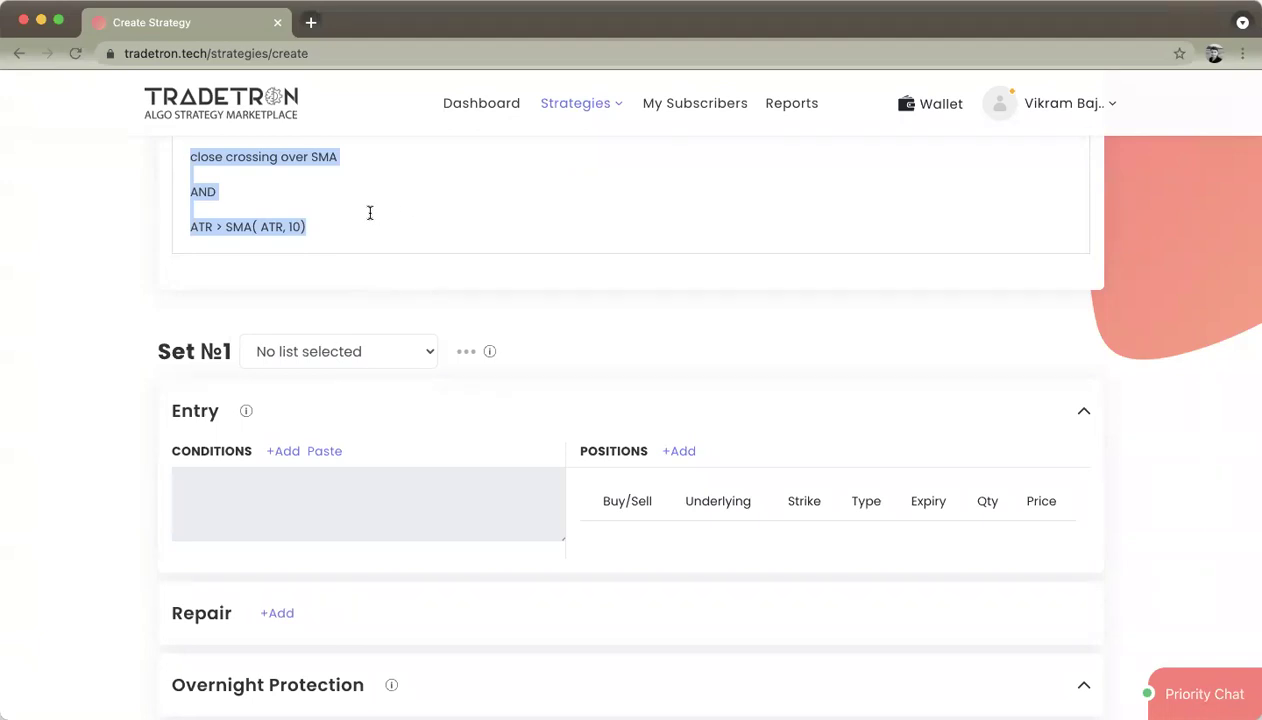
left_click(276, 447)
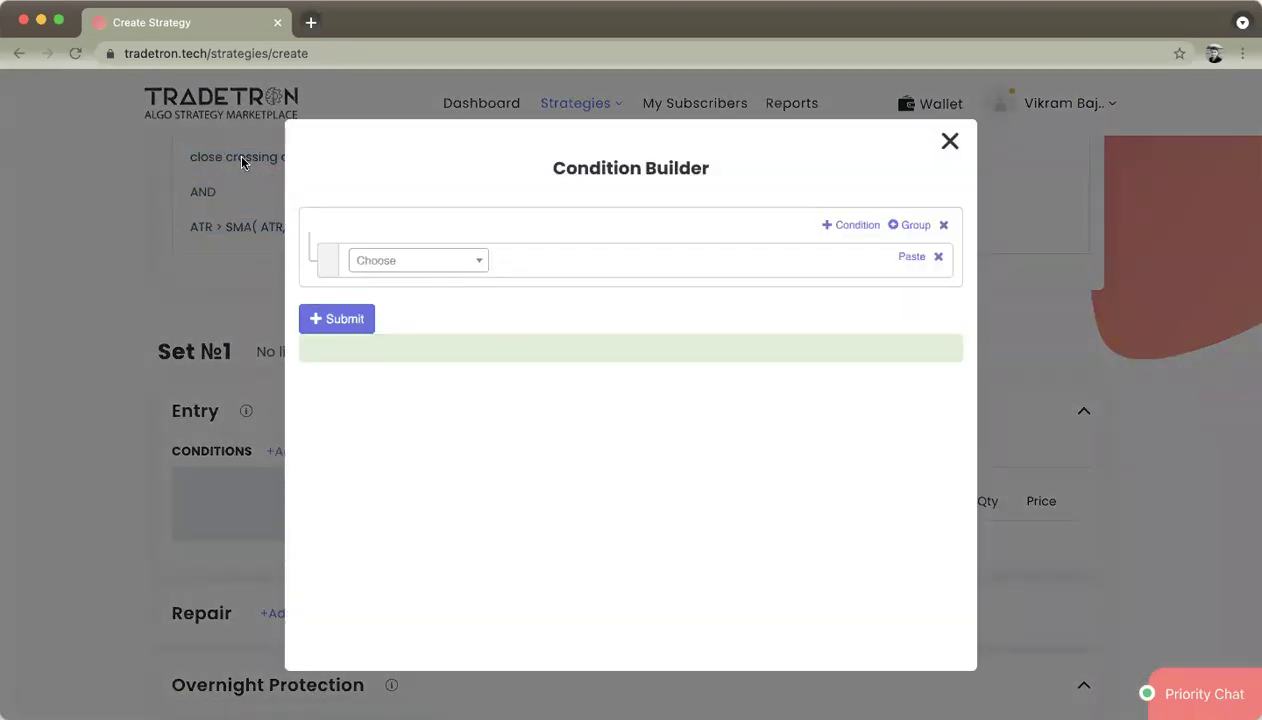
left_click(387, 265)
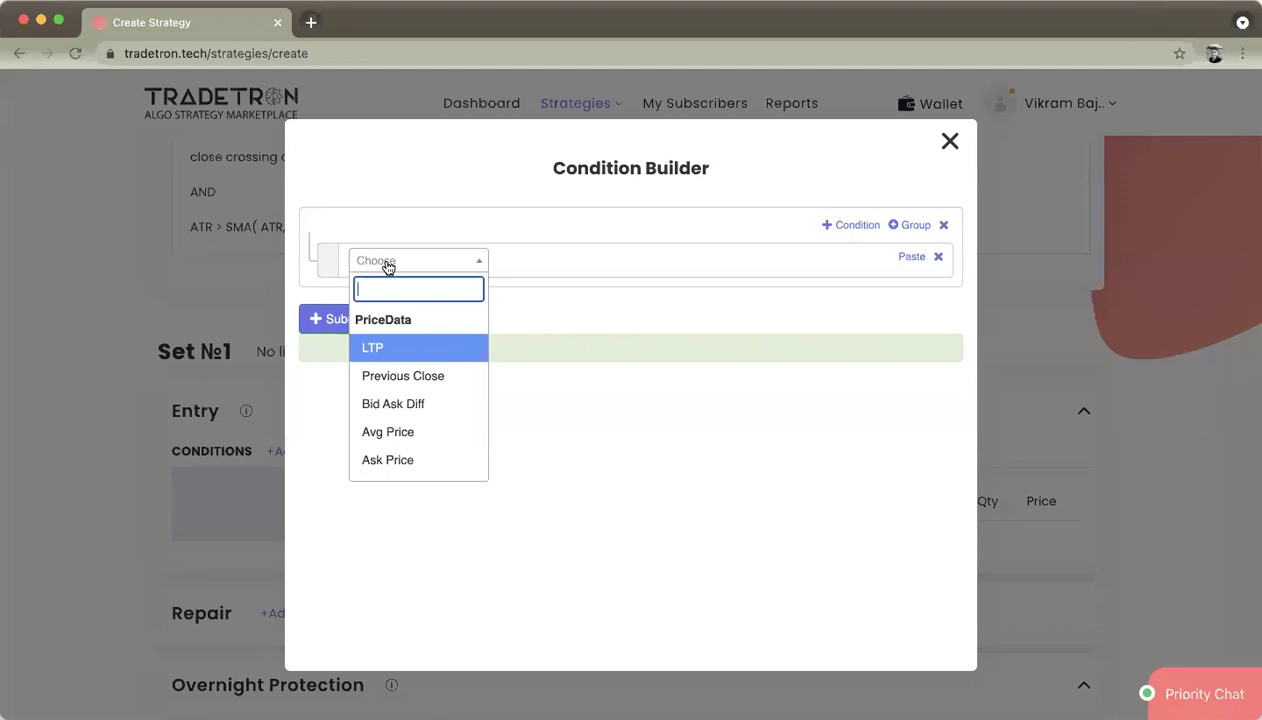
type("posi")
key("Return")
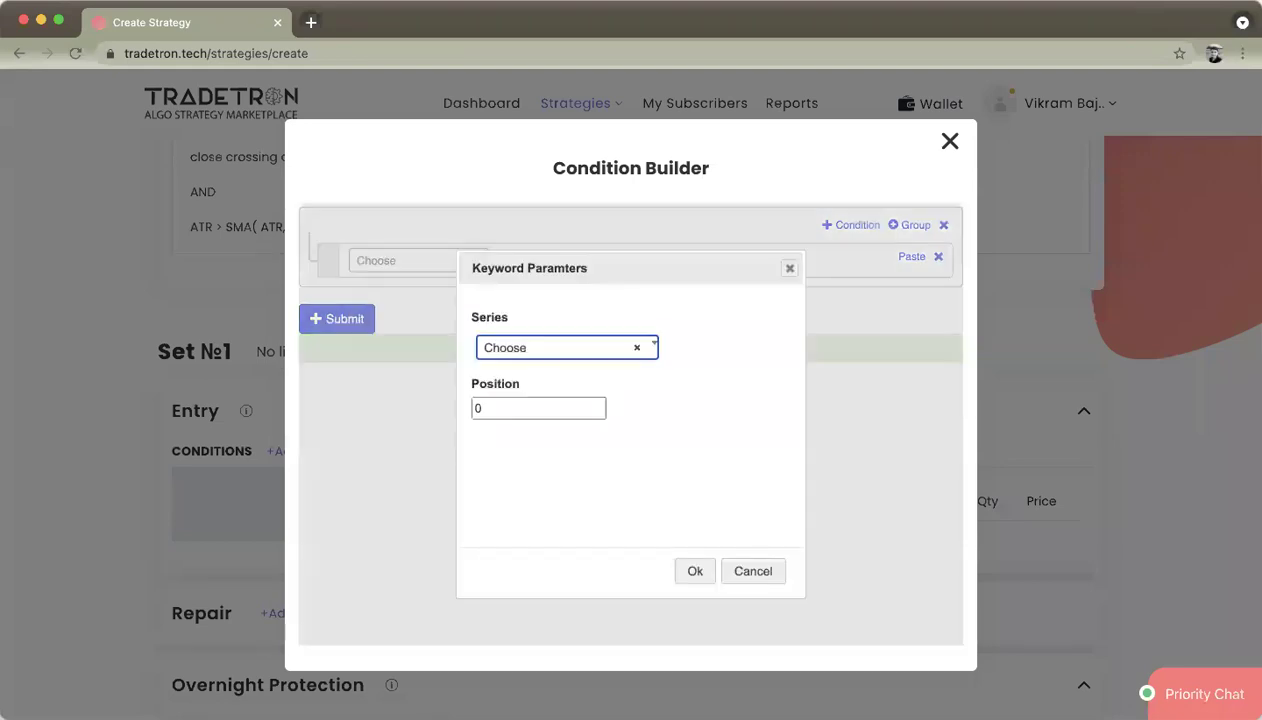
key("Tab")
type("-1")
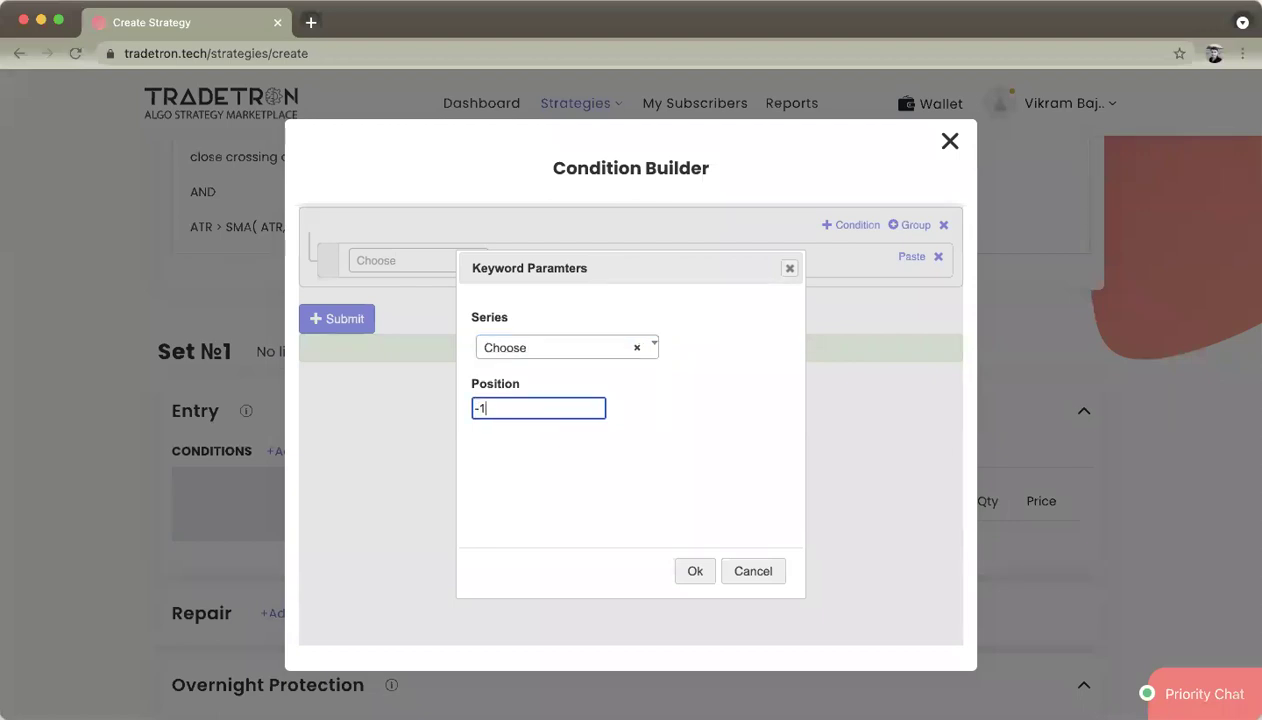
key("shift+Tab")
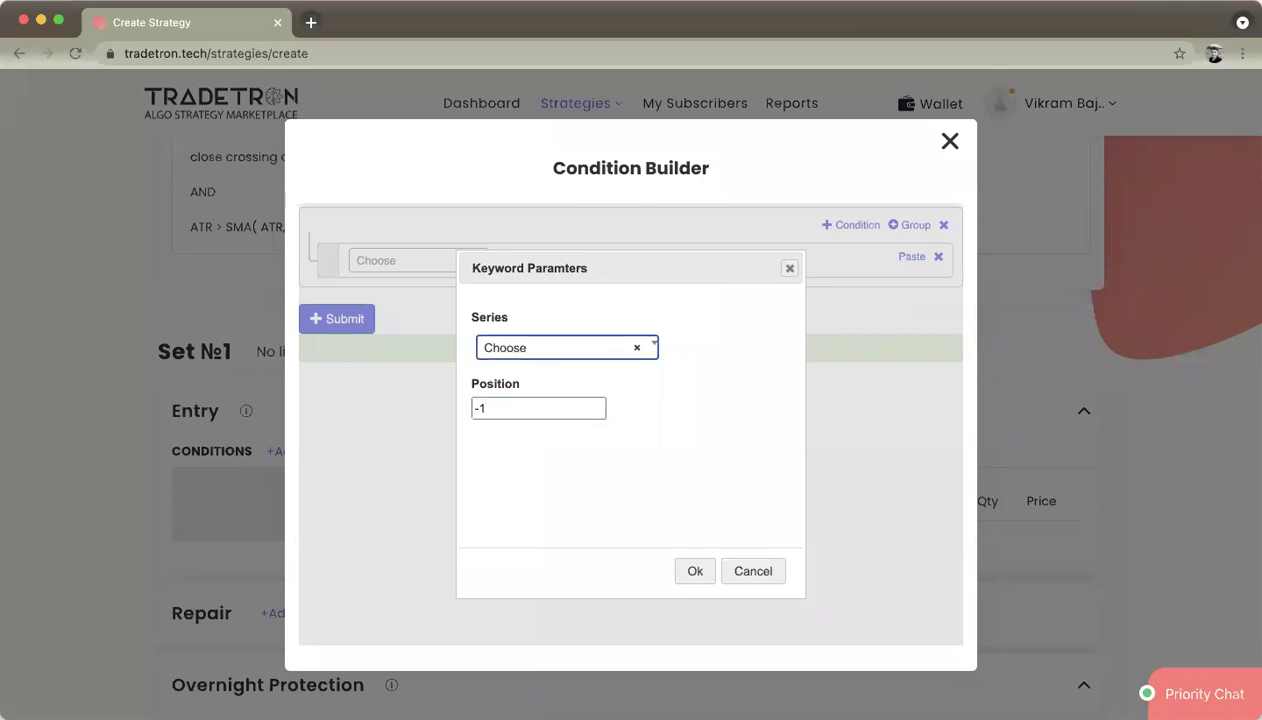
key("Return")
type("clos")
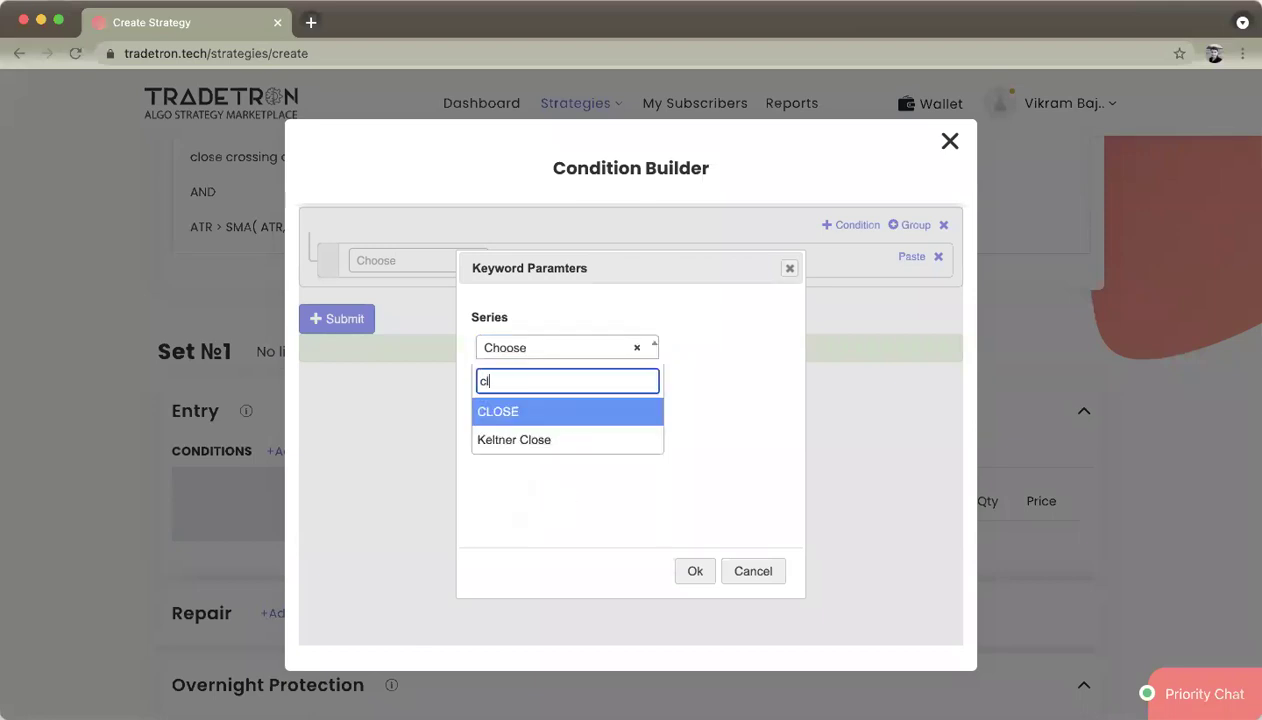
key("Return")
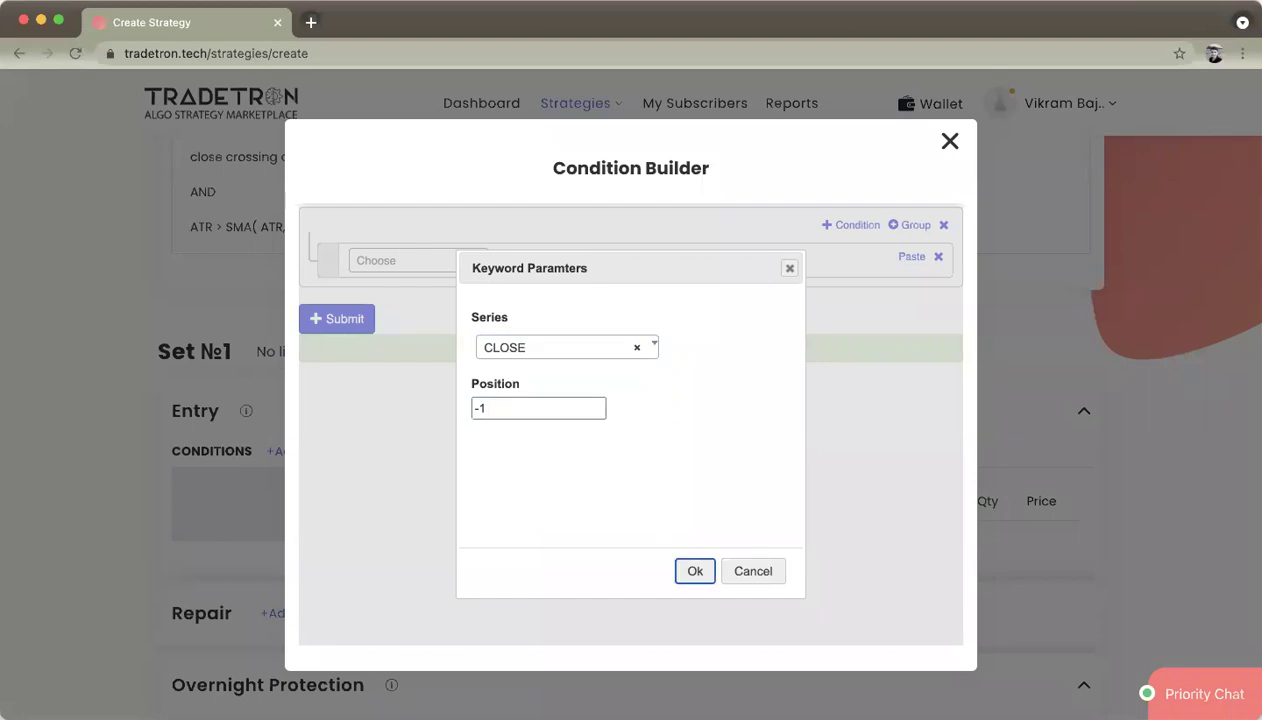
key("Return")
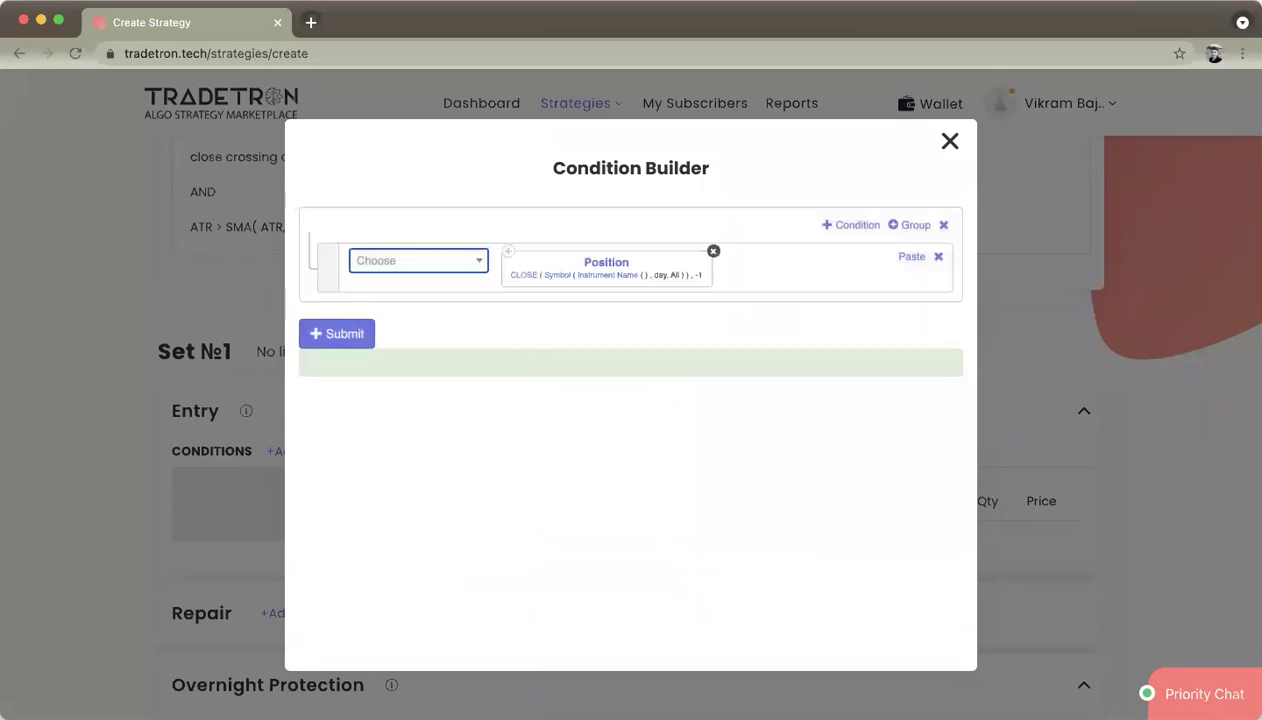
Set the CLOSE series' symbol to the Futures underlying with 15m candles
left_click(560, 276)
left_click(545, 346)
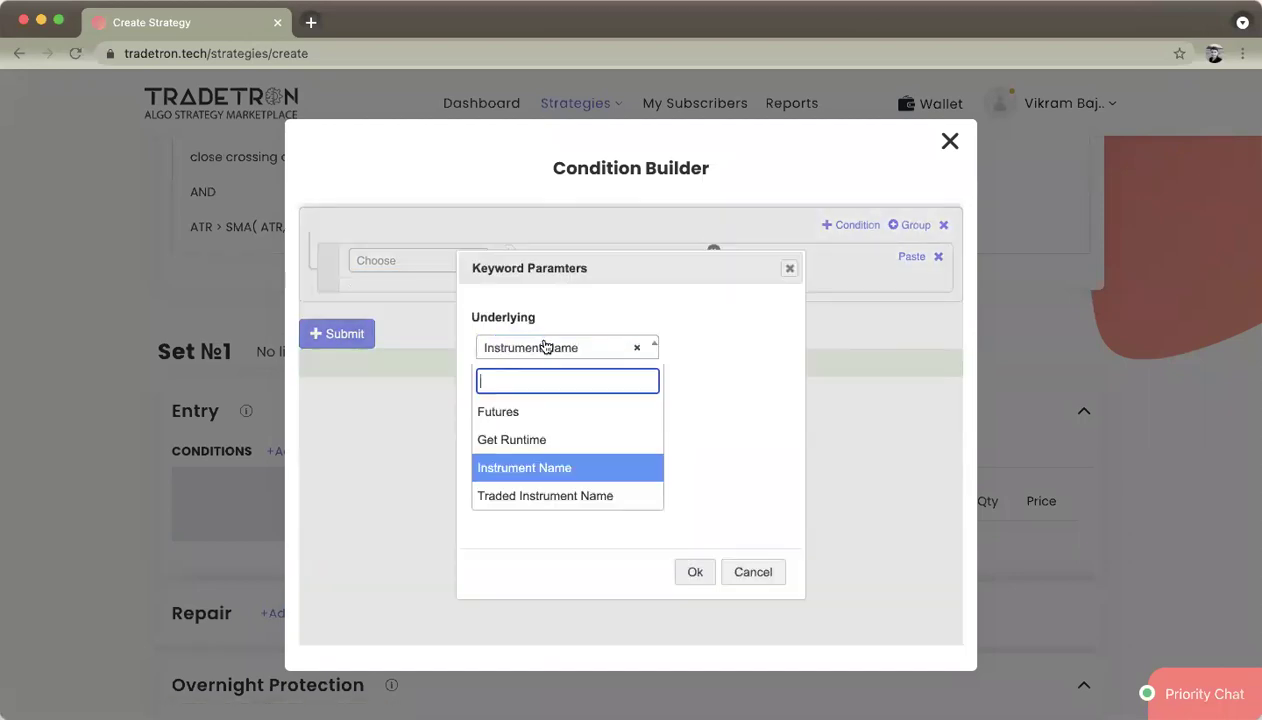
left_click(527, 413)
left_click(530, 418)
scroll(530, 418, "down", 2)
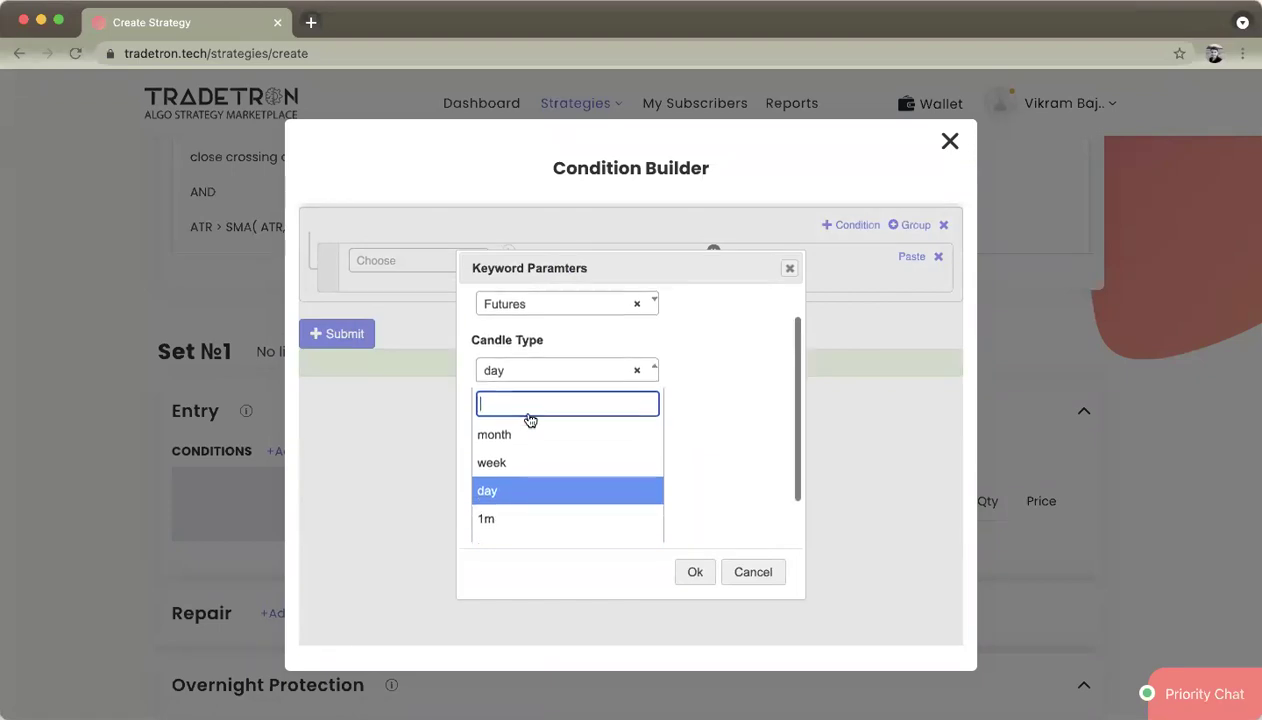
type("15")
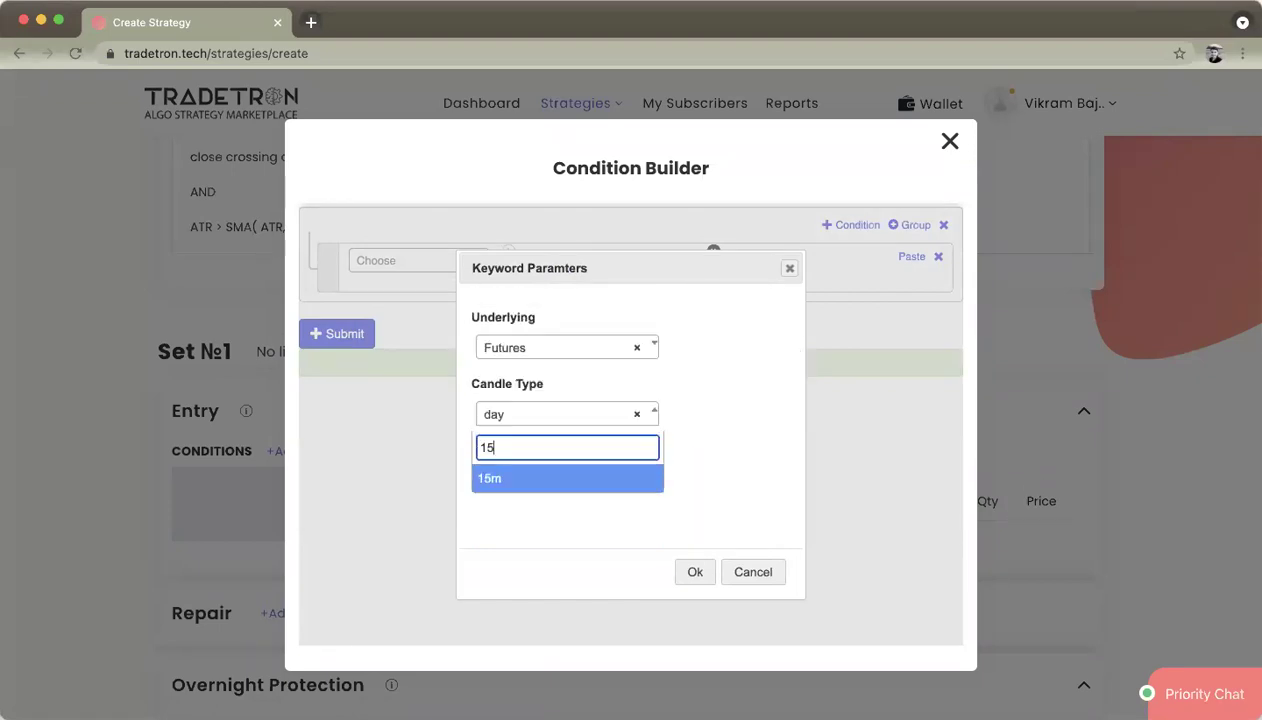
key("Return")
left_click(695, 571)
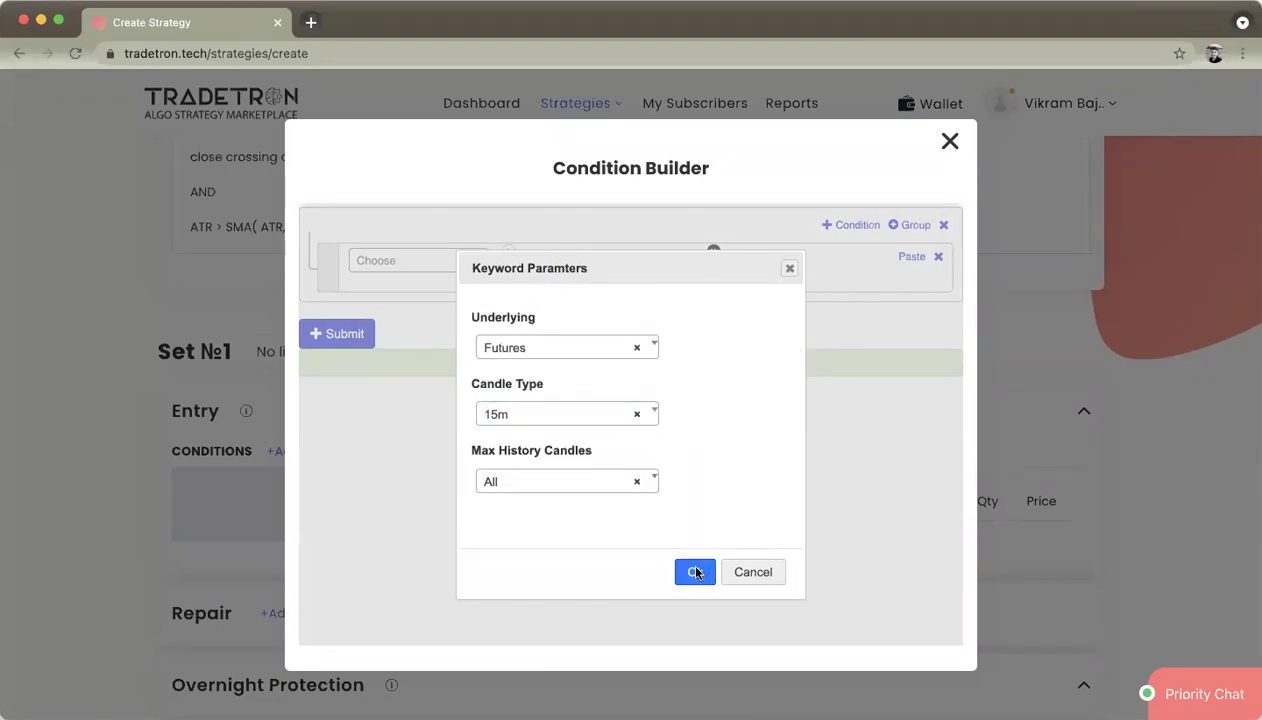
Set the underlying of the CLOSE series' Futures keyword to NIFTY 50
left_click(578, 278)
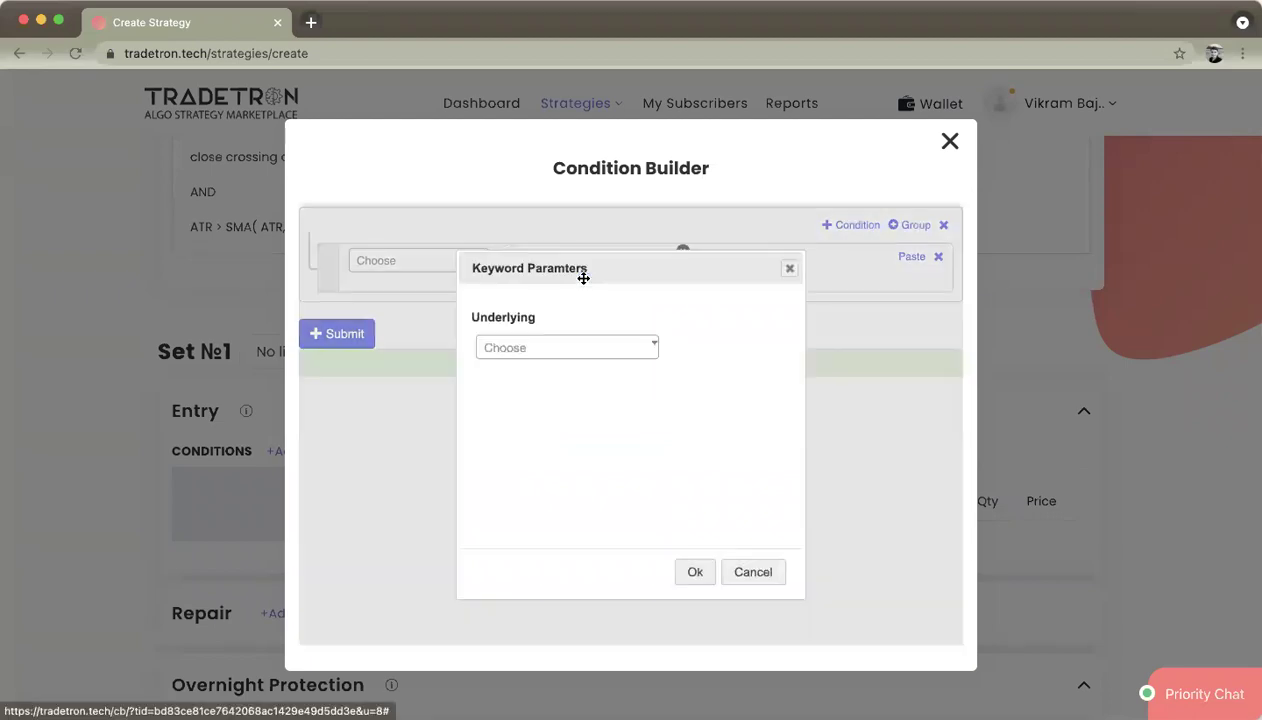
left_click(550, 347)
type("nifty")
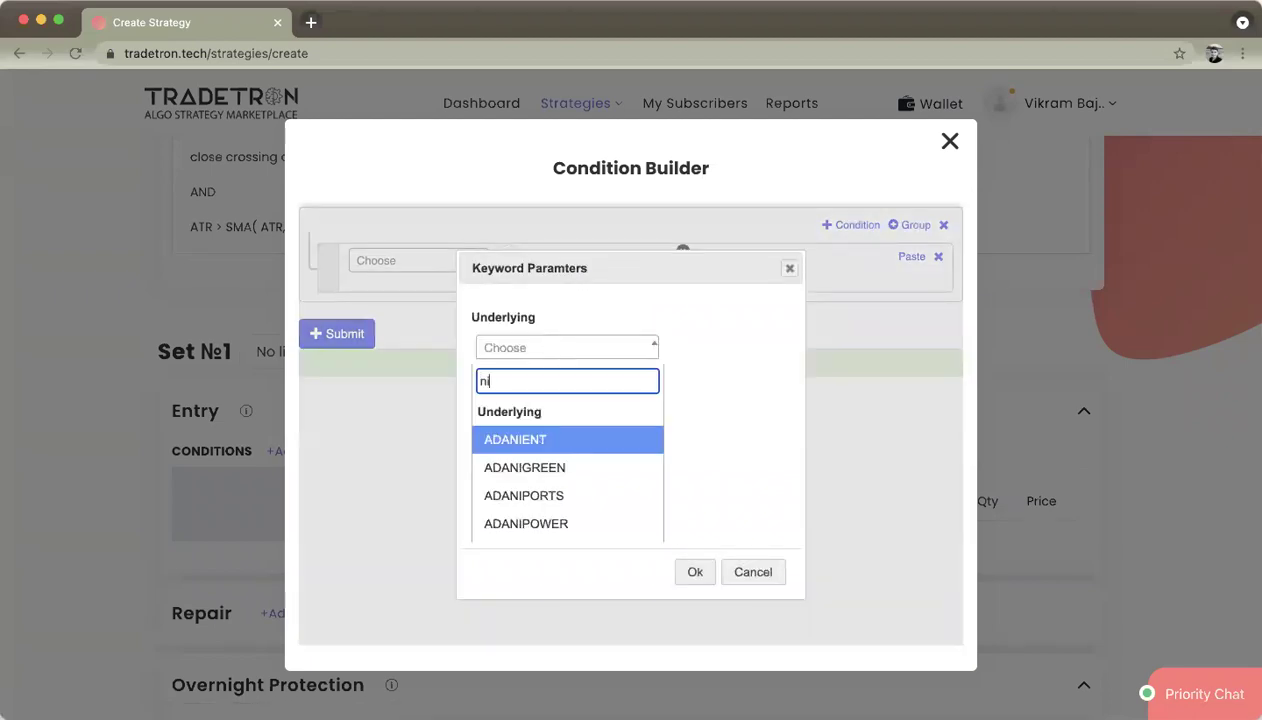
key("Return")
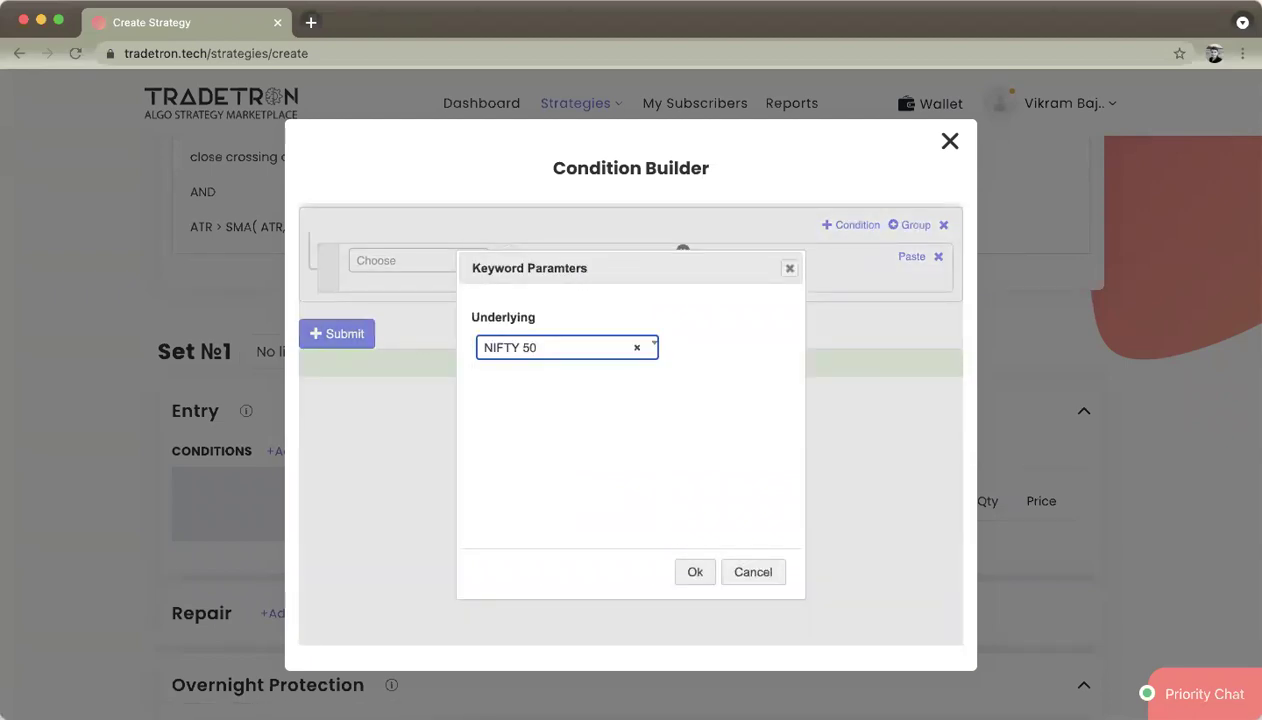
left_click(710, 578)
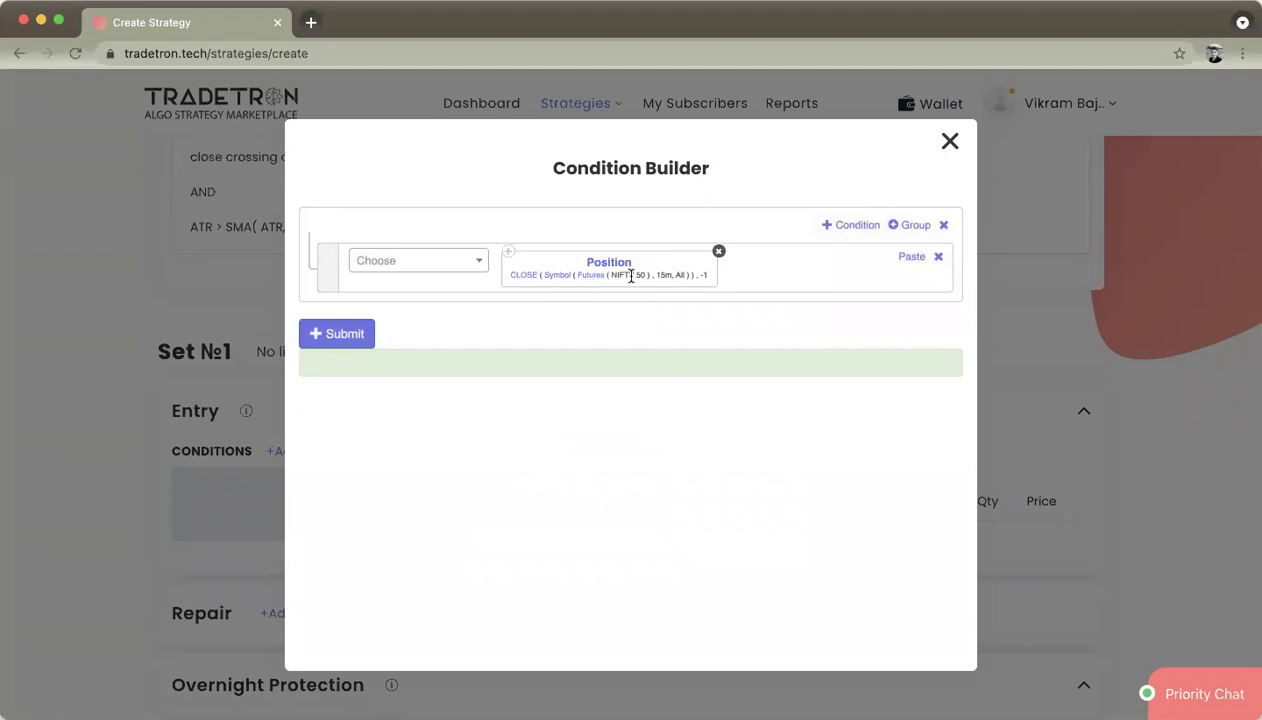
Add the > comparison operator after the CLOSE position in the condition
left_click(451, 262)
type(">")
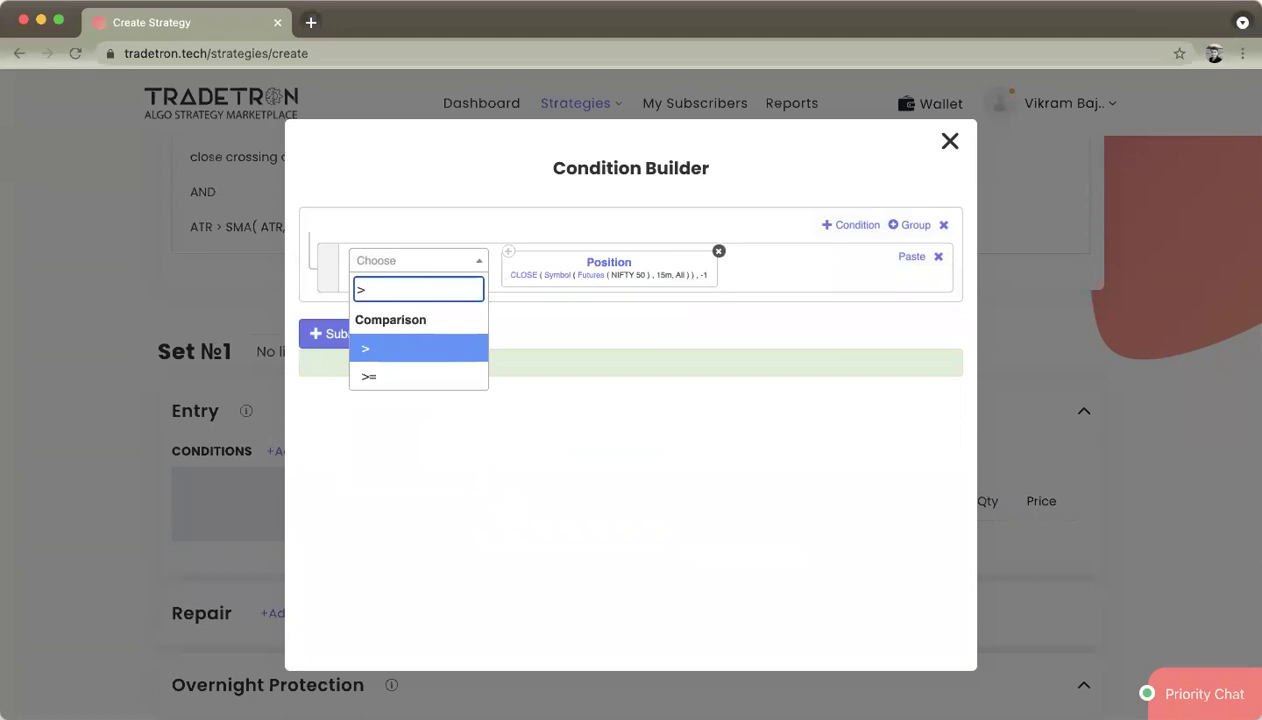
key("Return")
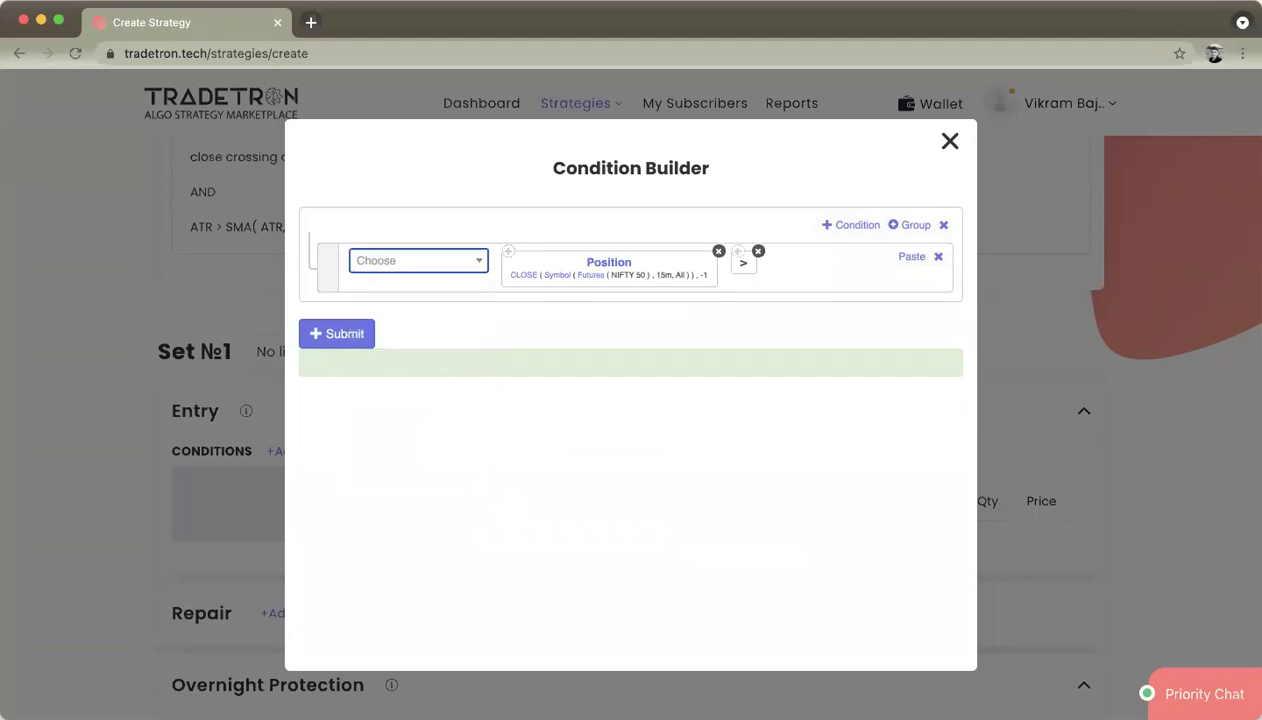
Add a second Position keyword after the operator, using the SMA series at position -1
left_click(443, 268)
type("posi")
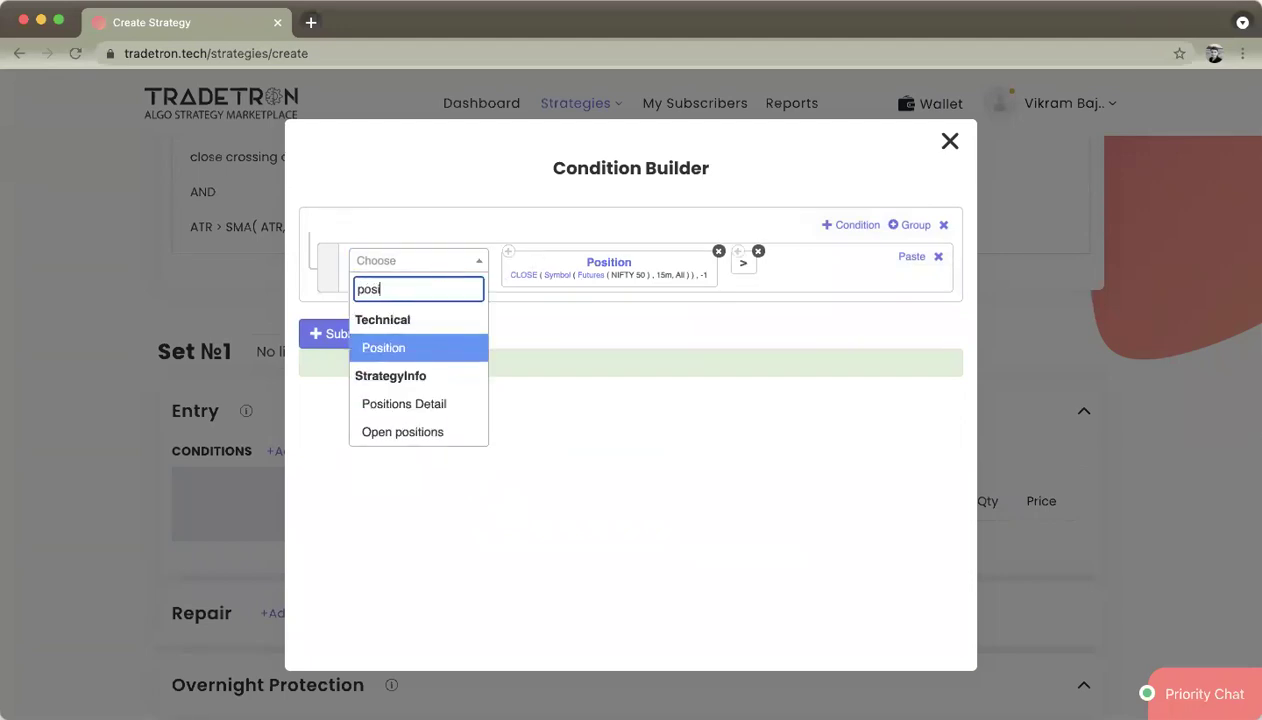
key("Return")
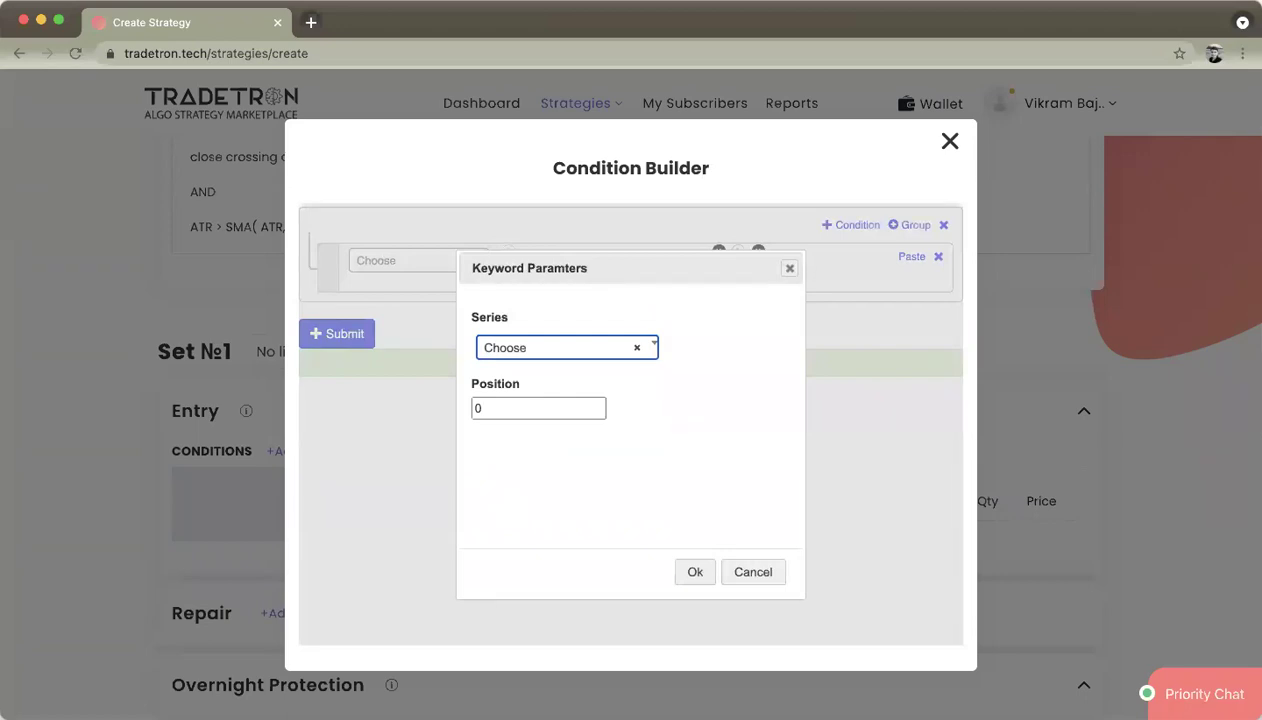
key("Return")
type("sma")
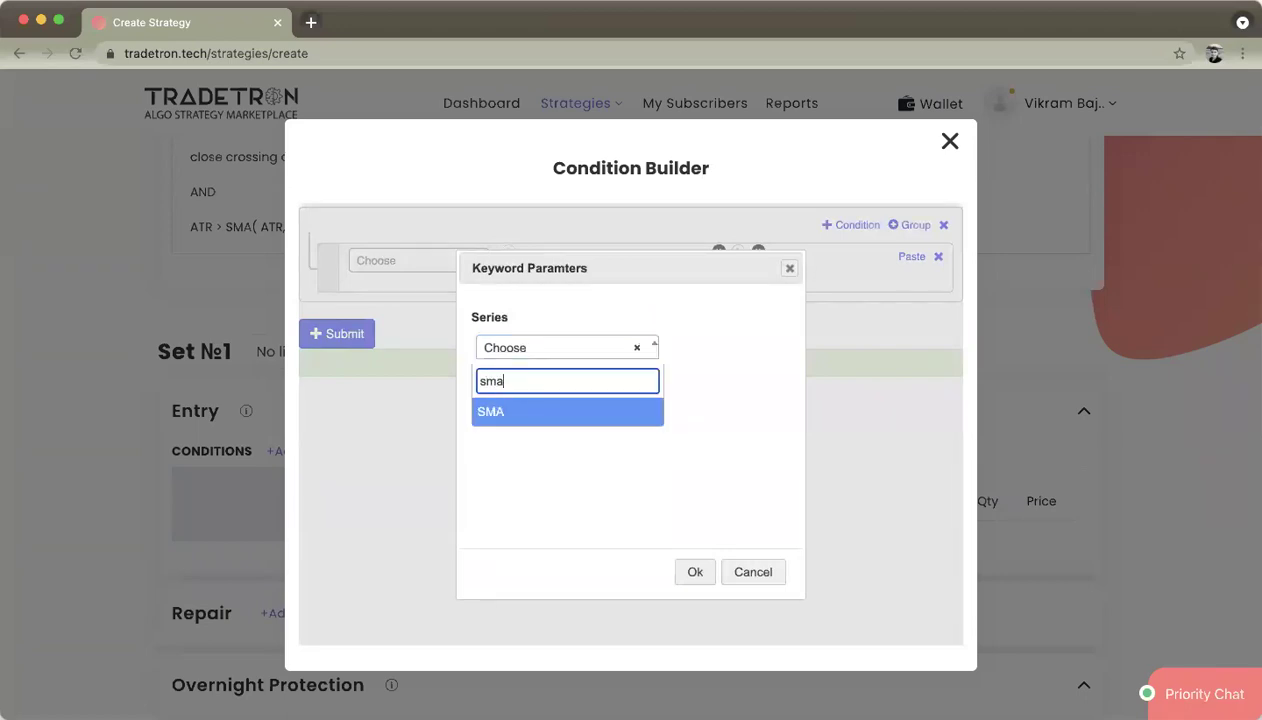
key("Return")
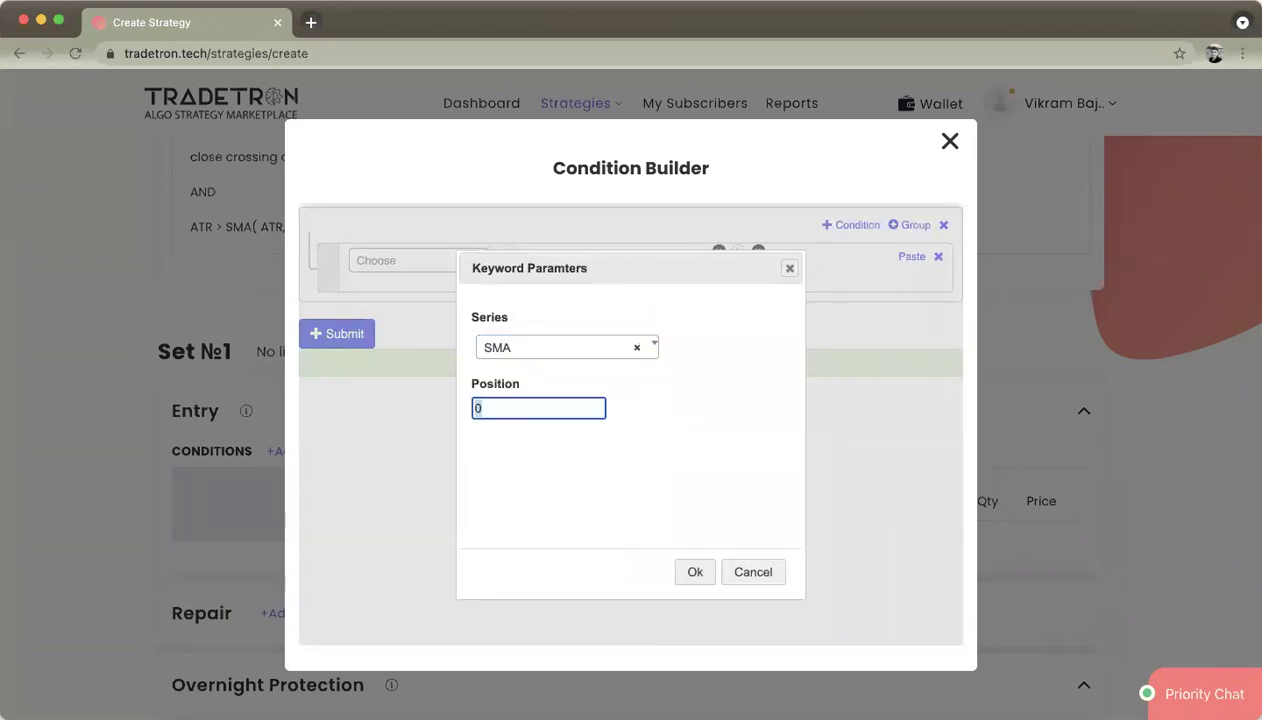
type("-1")
key("Return")
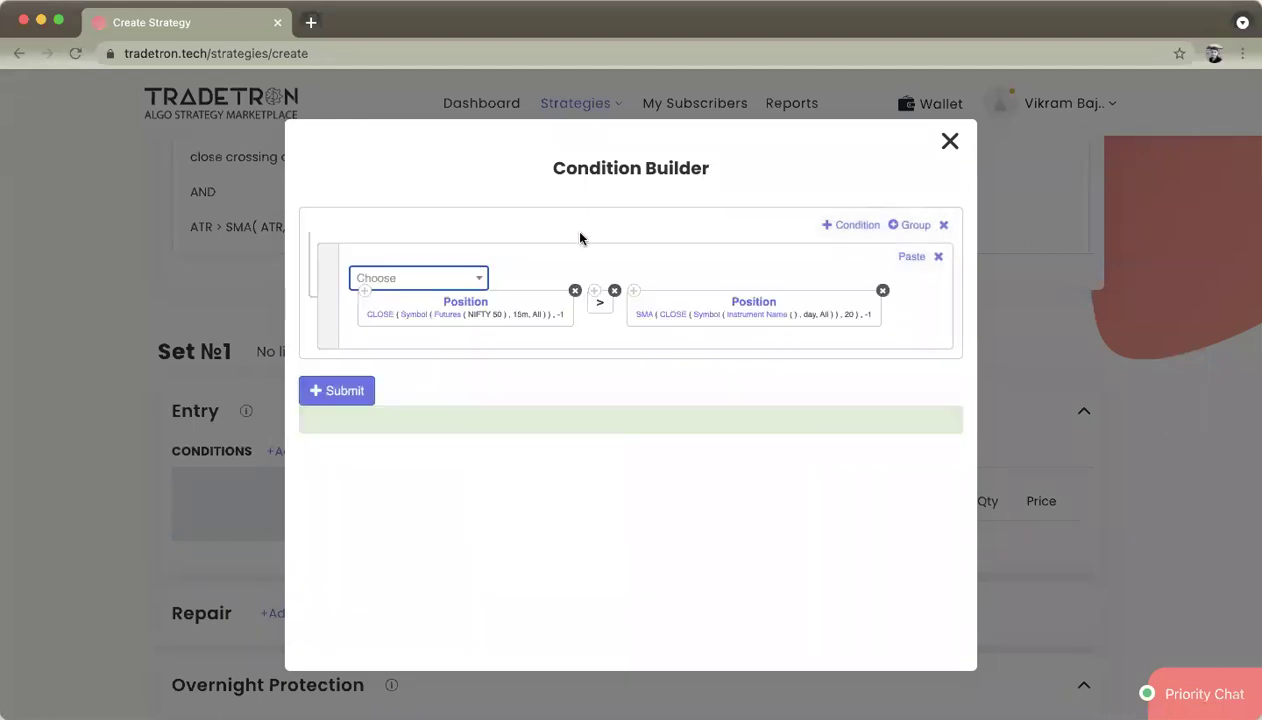
Set the symbol of the SMA's CLOSE series to the Futures underlying with 15m candles
left_click(716, 314)
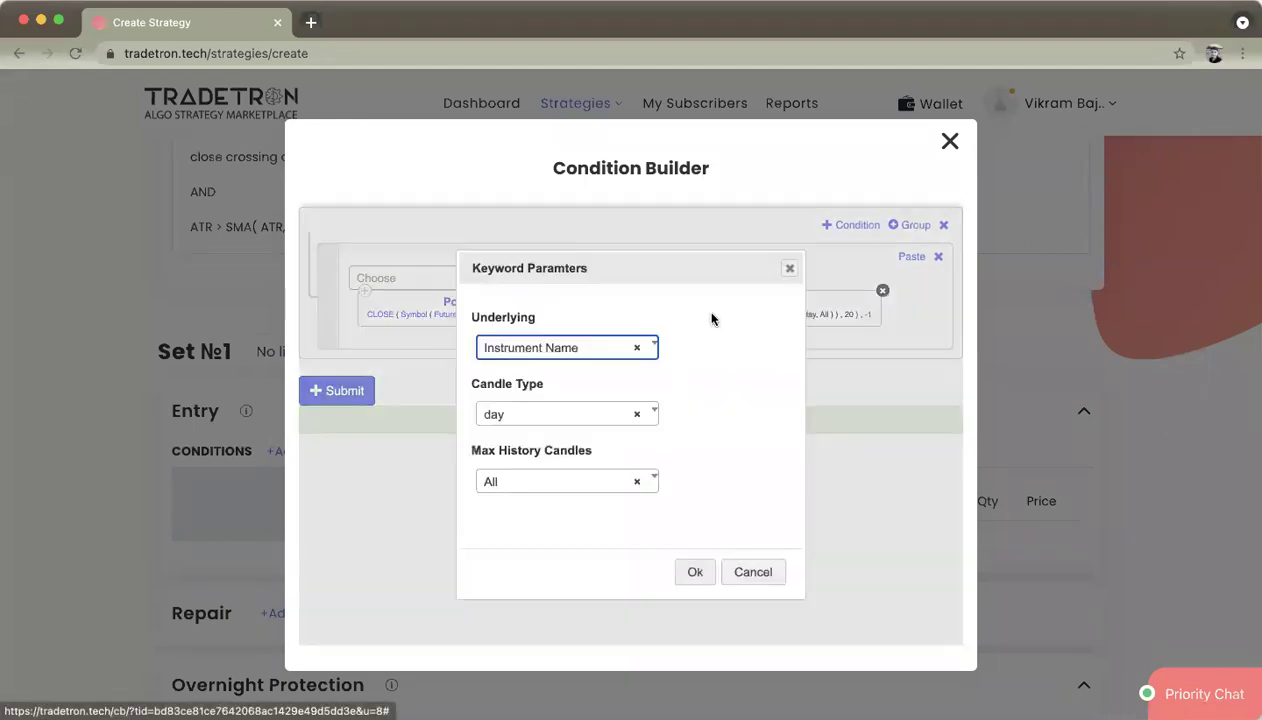
left_click(590, 342)
type("fut")
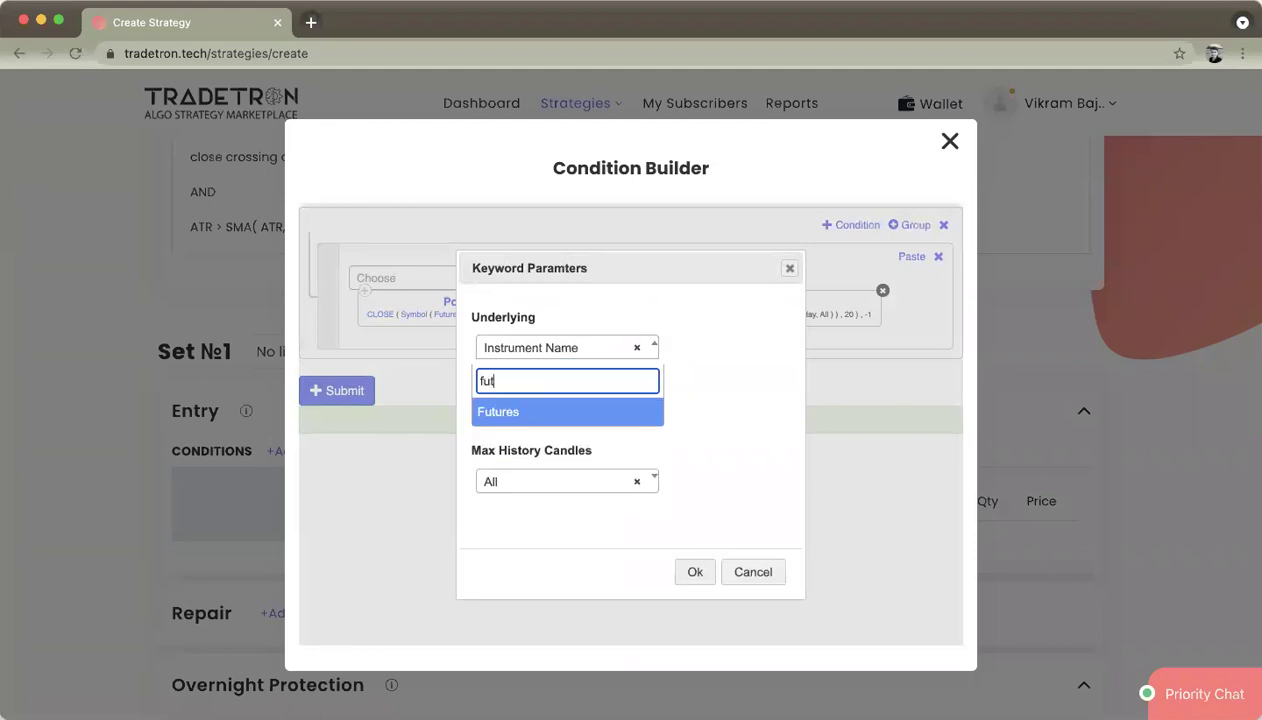
key("Return")
key("Tab")
key("Return")
type("15")
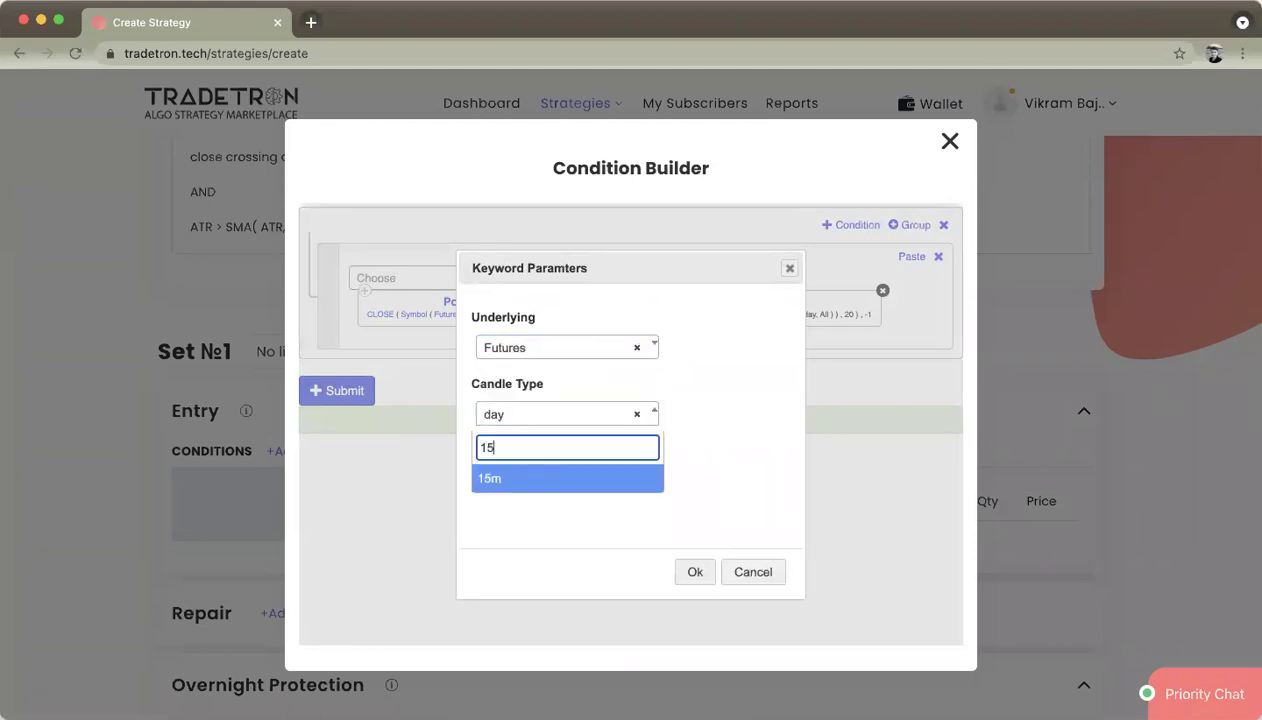
key("Return")
key("Tab")
key("Tab")
key("Return")
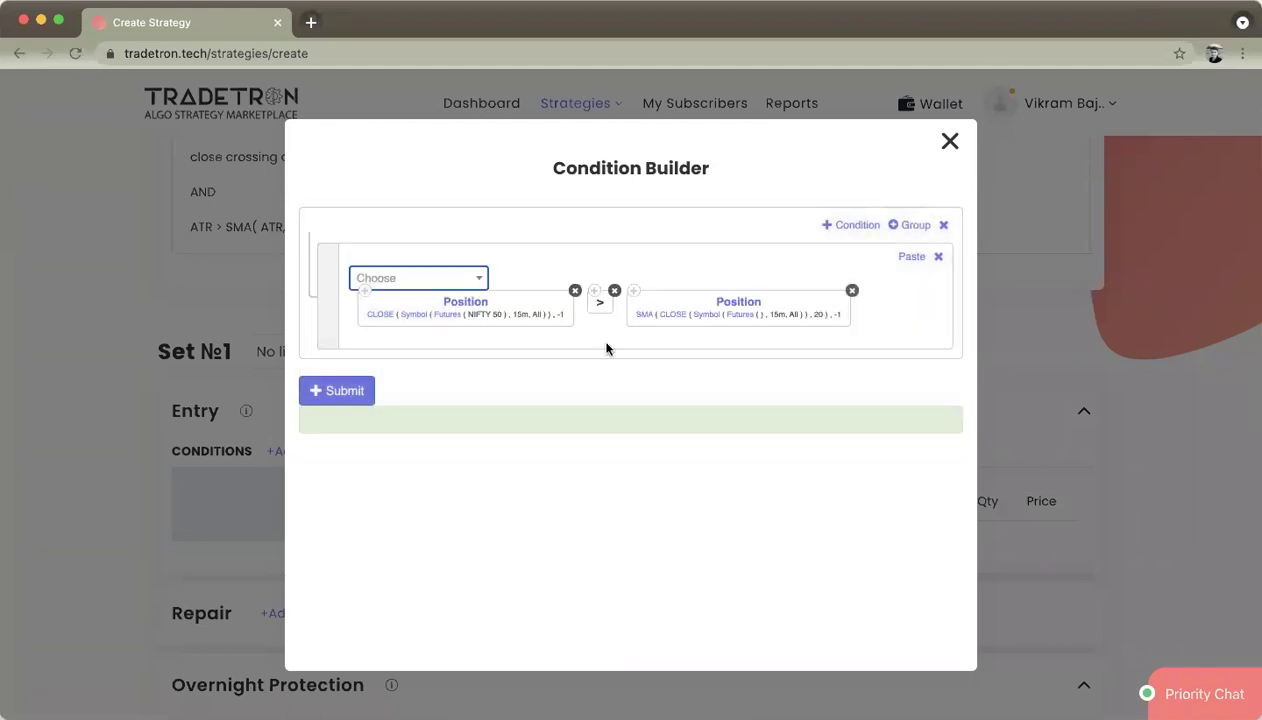
Set the underlying of the SMA series' Futures keyword to NIFTY 50
left_click(747, 317)
key("Return")
type("ni")
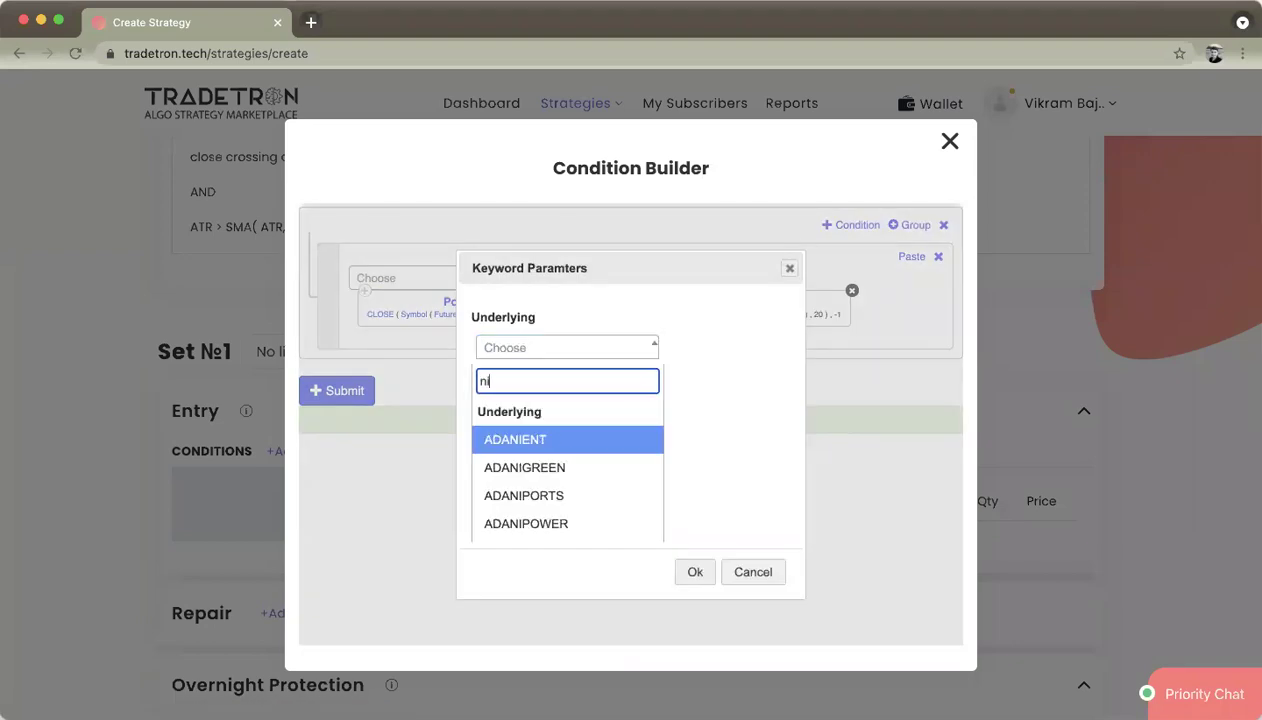
type("fty")
key("Return")
key("Tab")
key("Return")
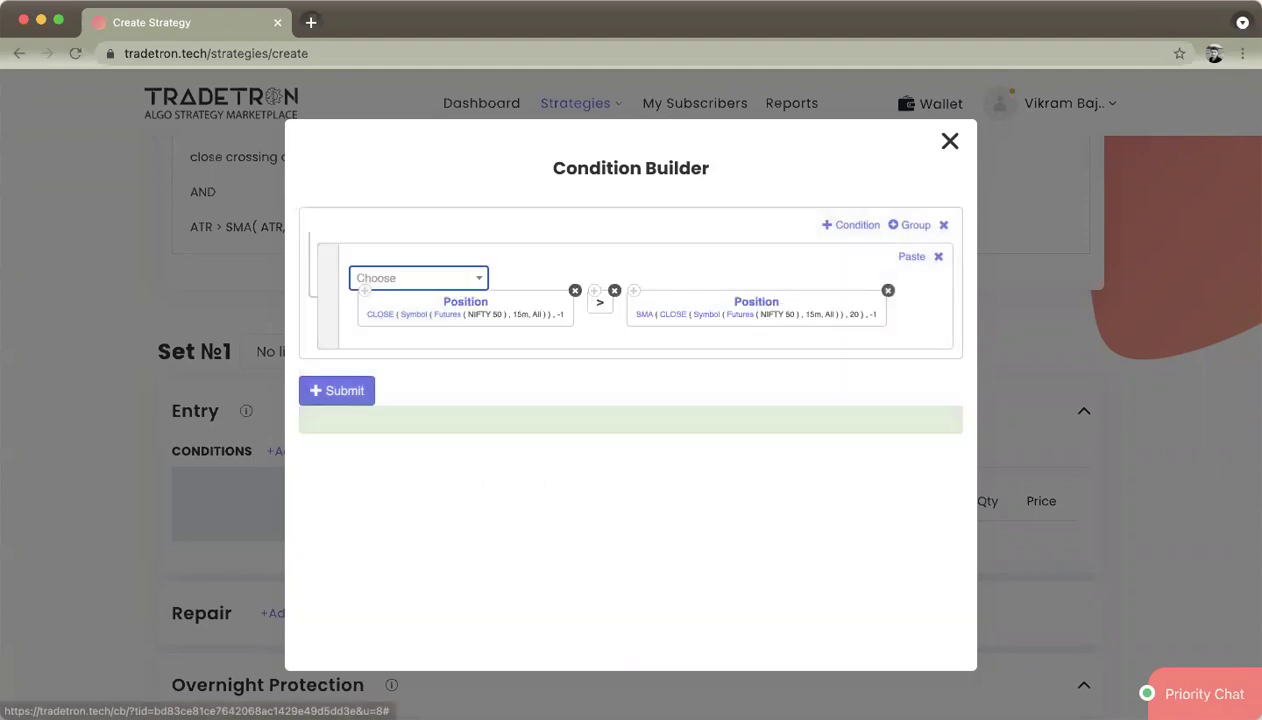
Add a second condition row under AND and paste a copy of the first row's CLOSE Position block into it
left_click(847, 232)
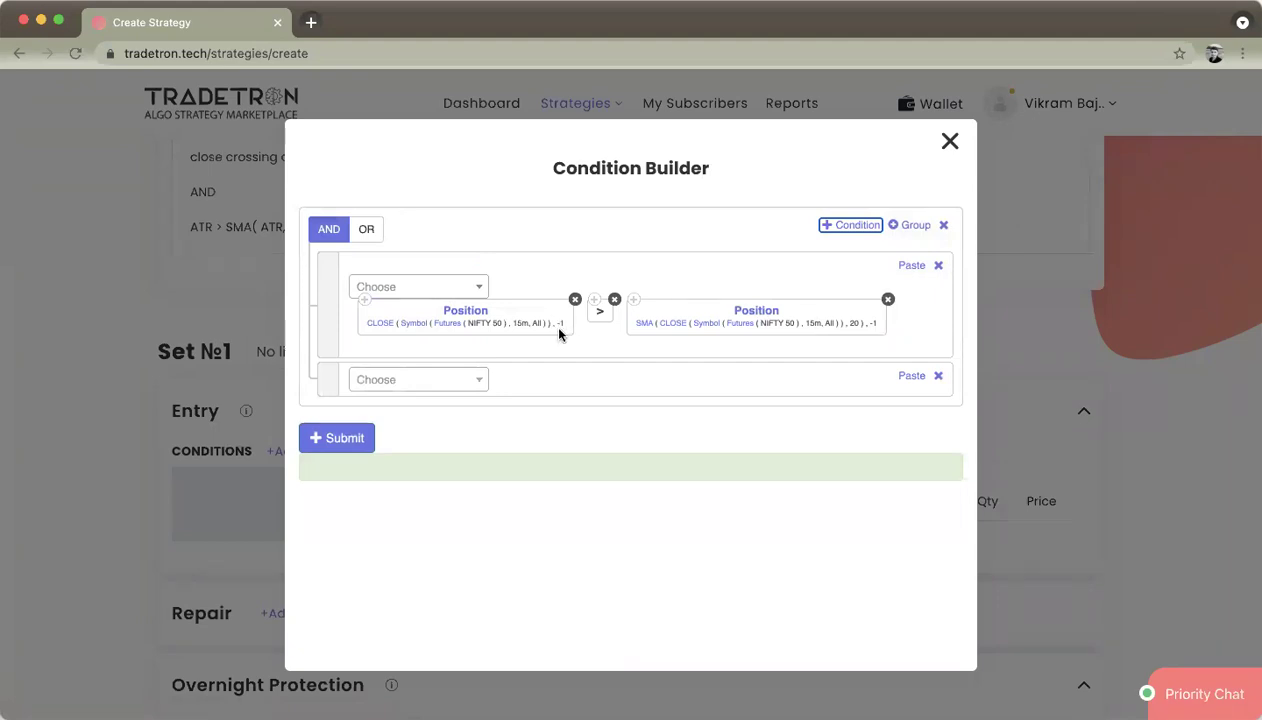
left_click(365, 302)
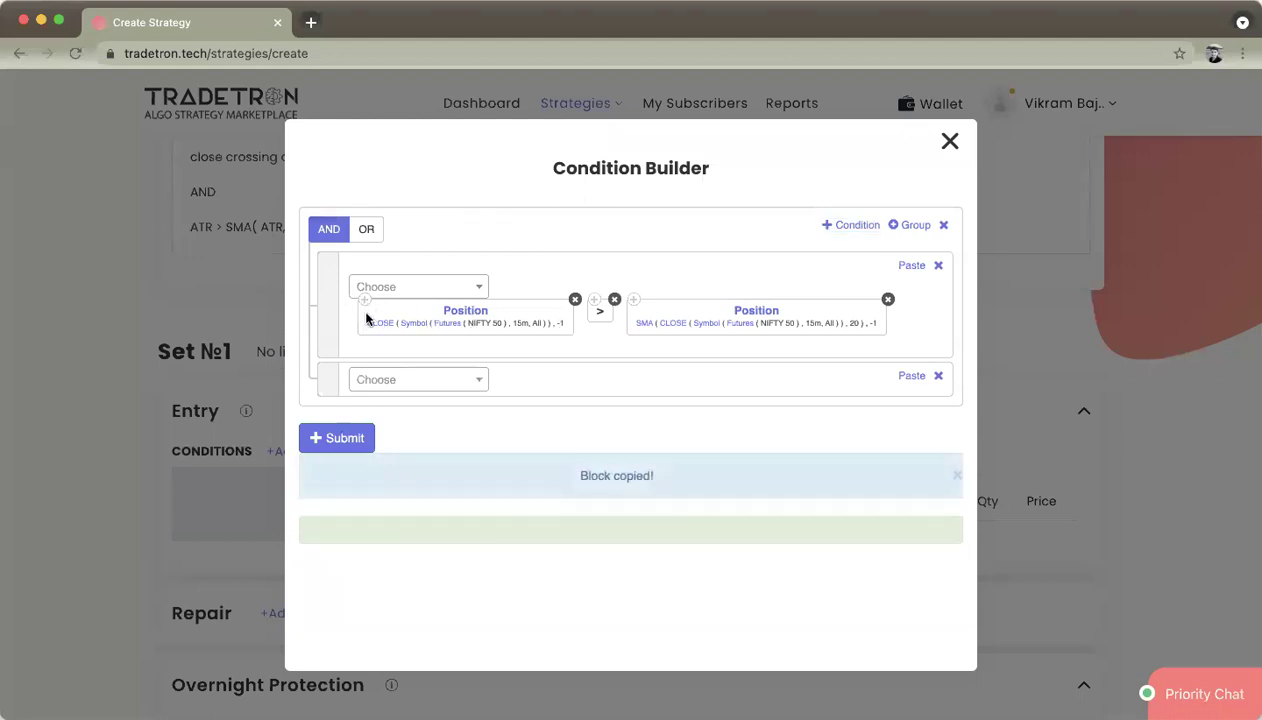
left_click(910, 376)
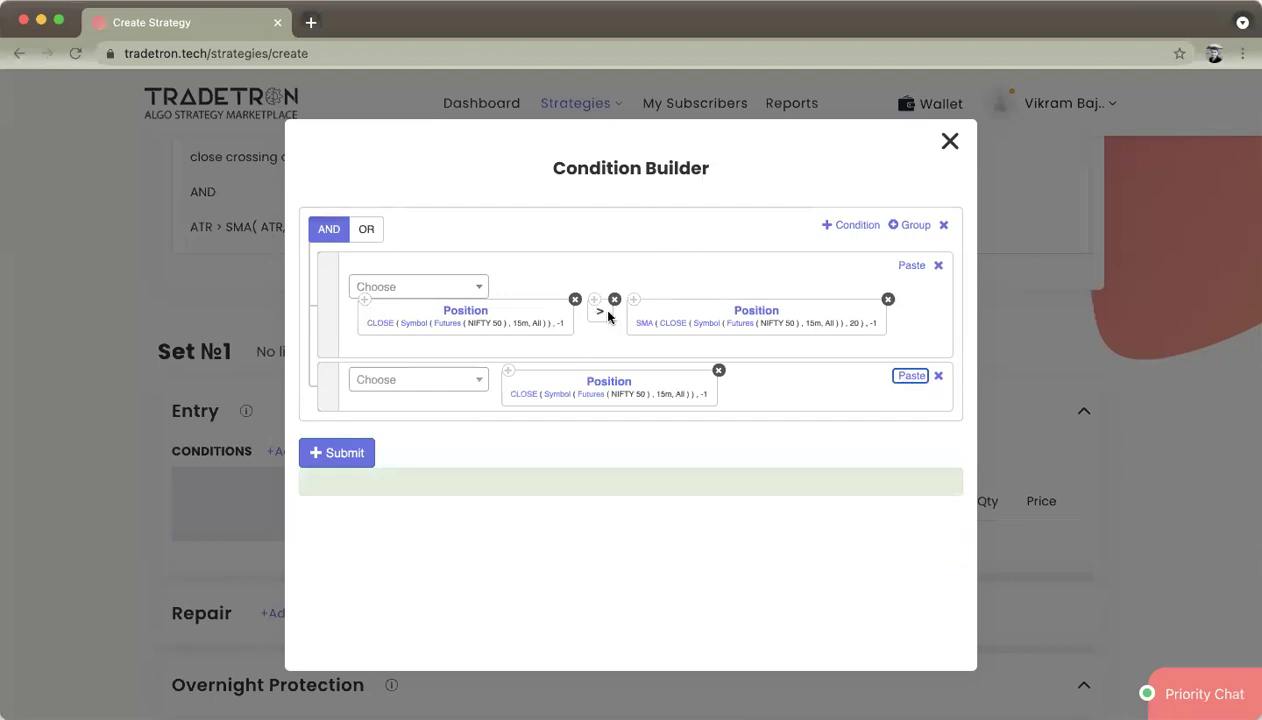
Set the copied CLOSE block's position to -2 and add the < comparison operator after it
left_click(434, 389)
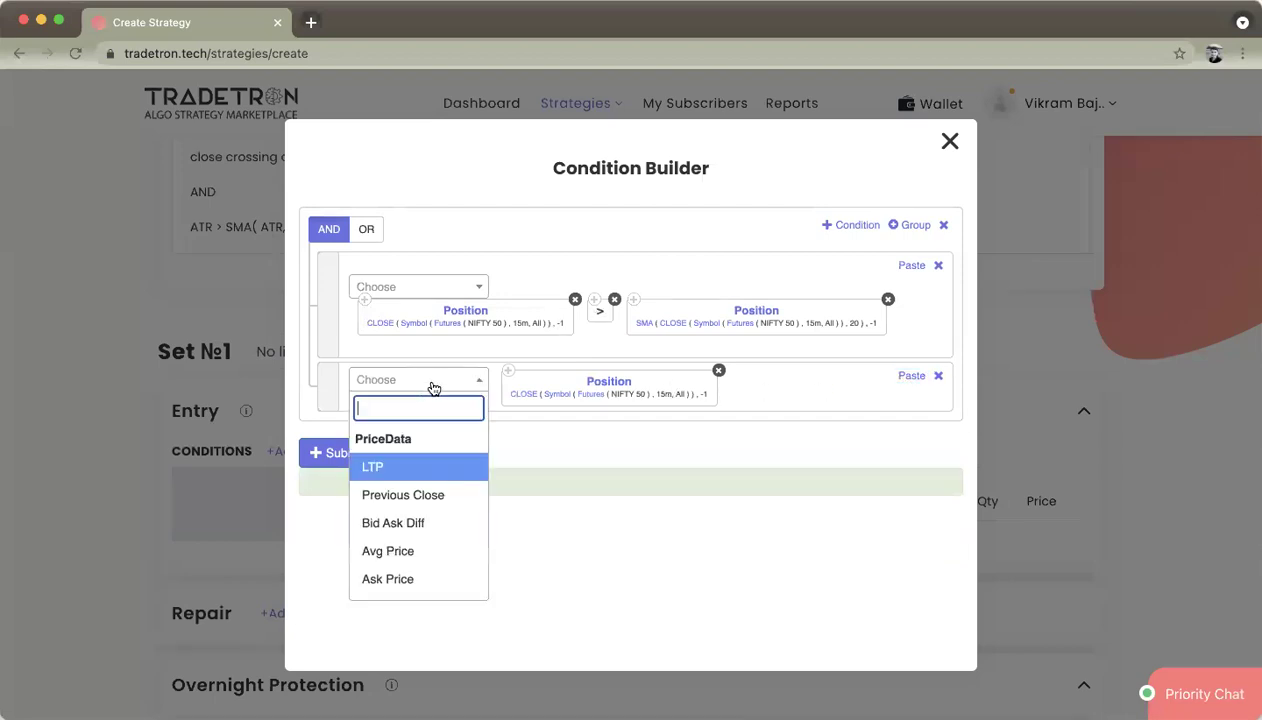
left_click(608, 381)
left_click(536, 402)
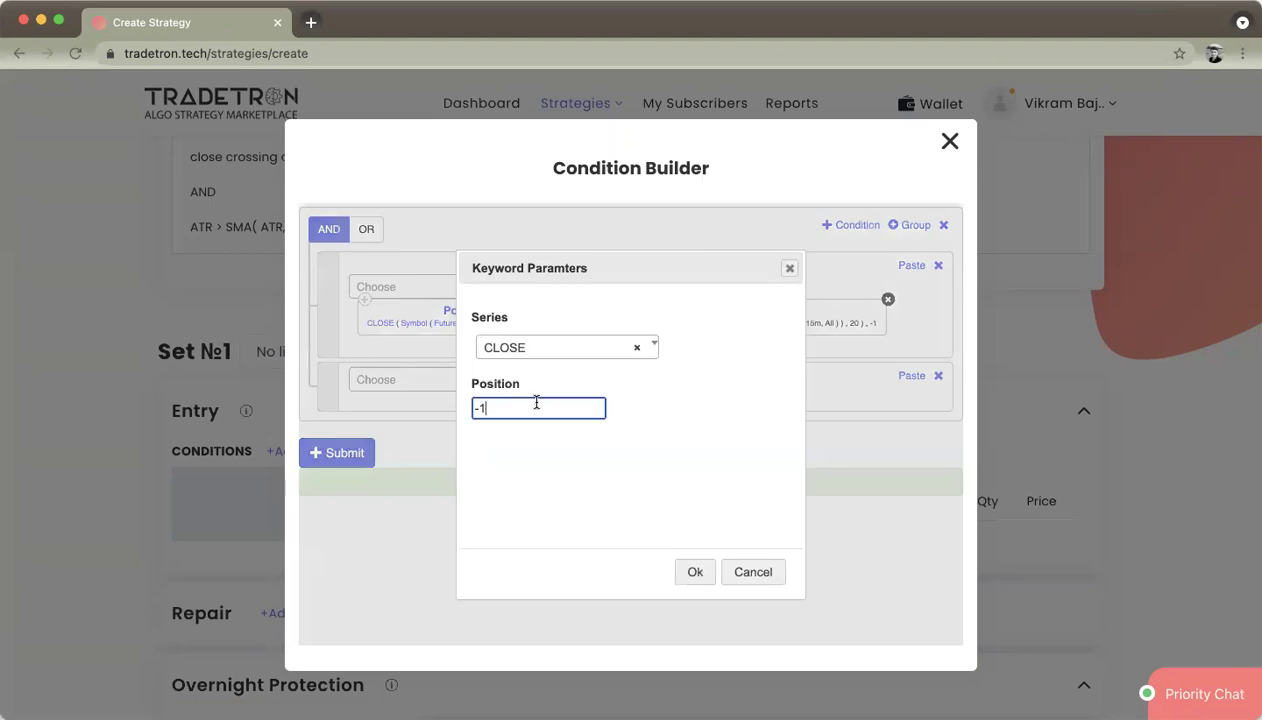
left_click(698, 566)
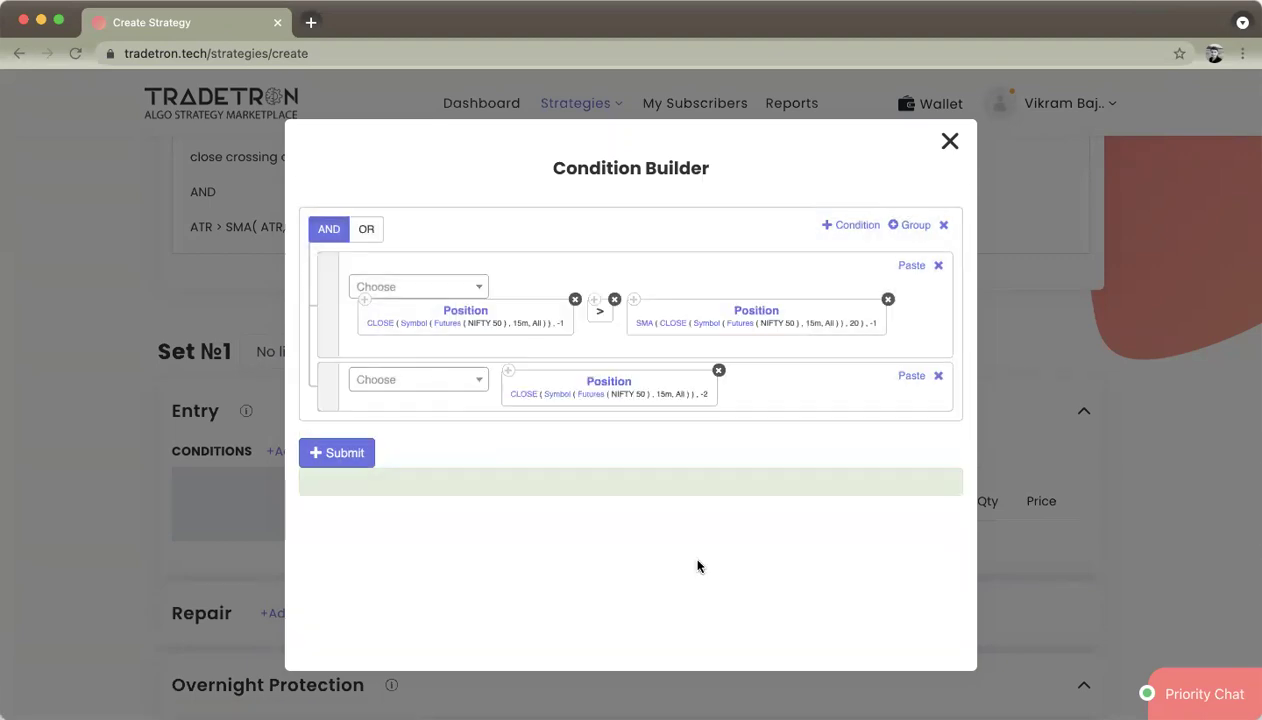
left_click(441, 382)
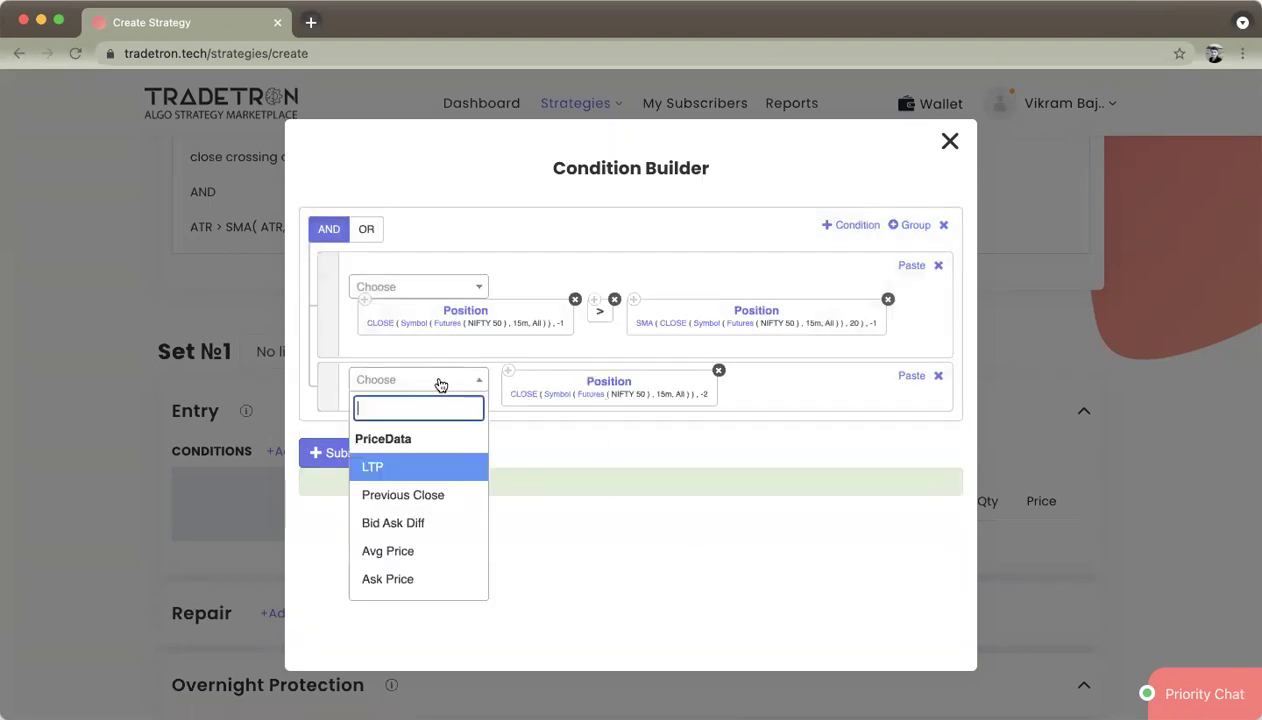
type("<")
key("Return")
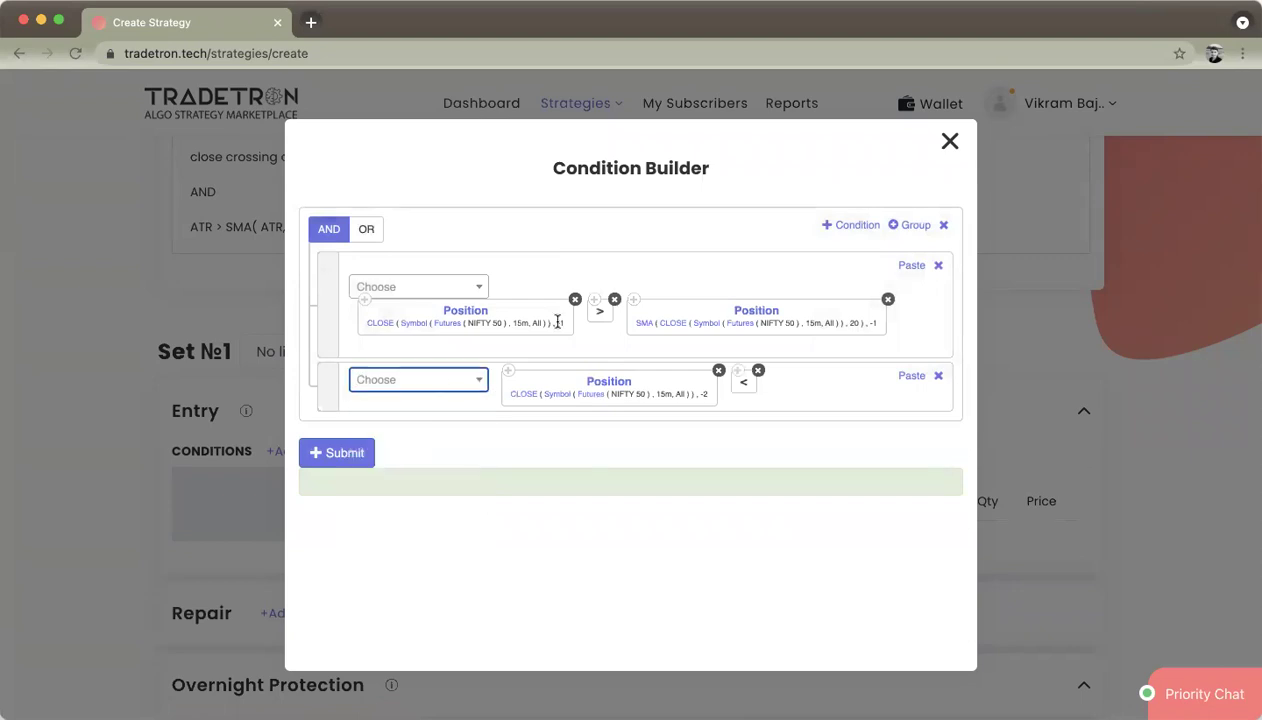
Copy the first row's SMA Position block into the second condition and set its position to -2
left_click(633, 299)
left_click(907, 376)
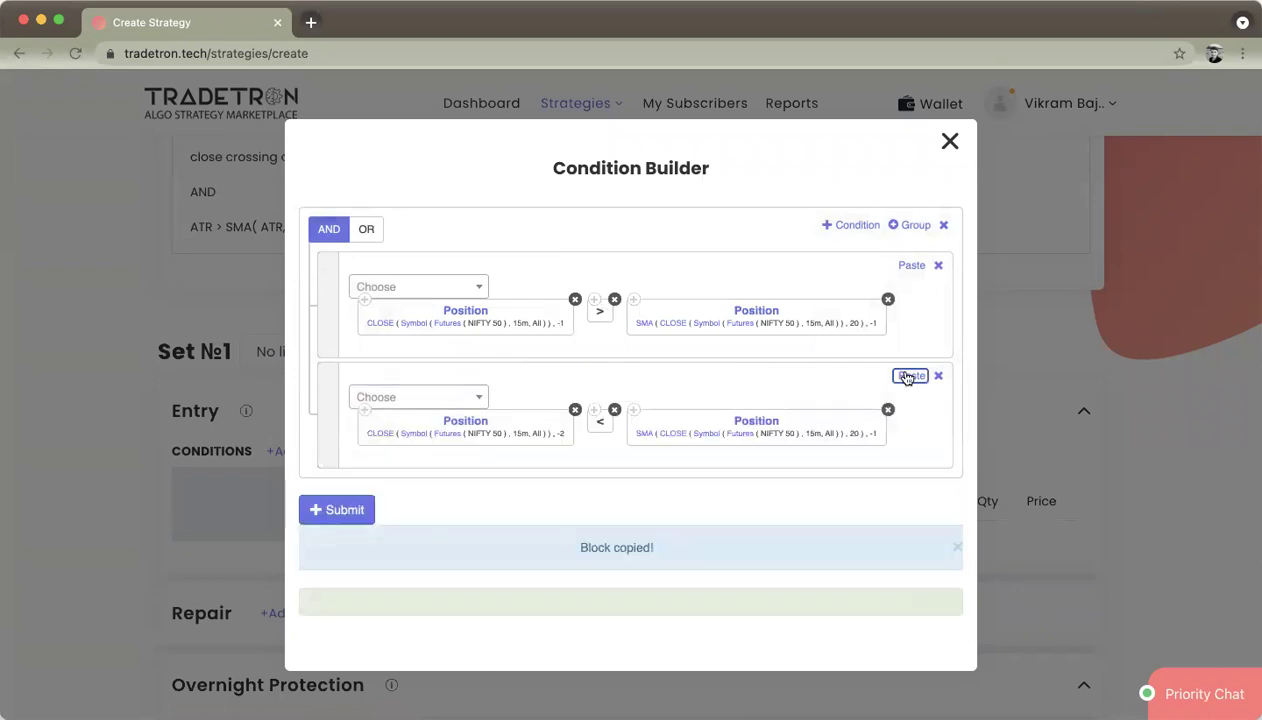
left_click(765, 423)
left_click(540, 410)
key("BackSpace")
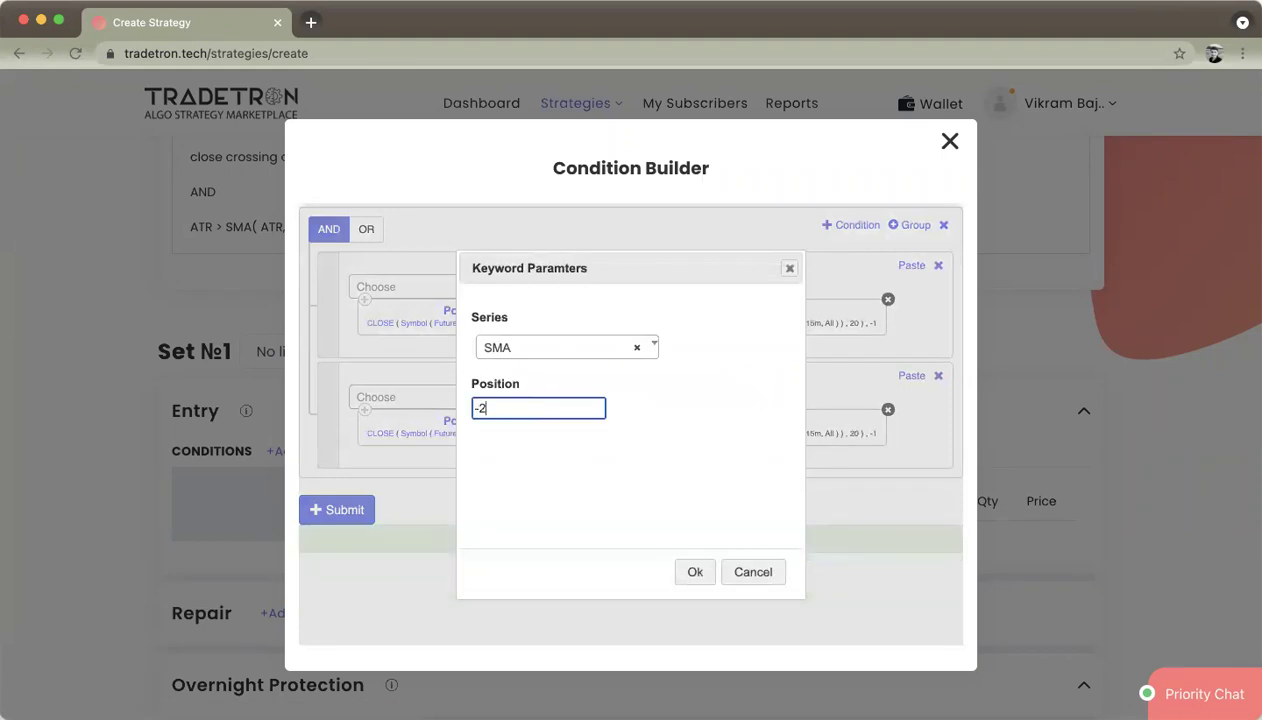
left_click(692, 571)
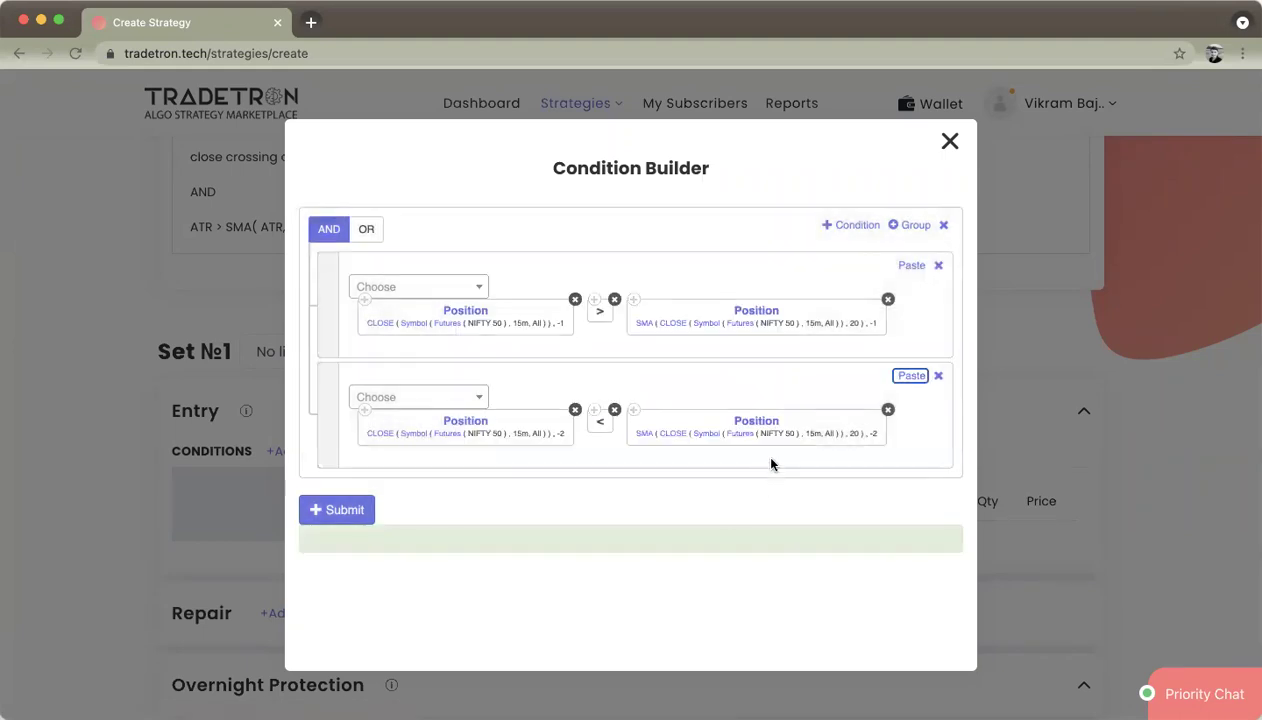
Submit the close-over-SMA crossover condition, close the builder, and review the crossover and ATR rules in the strategy description
left_click(368, 511)
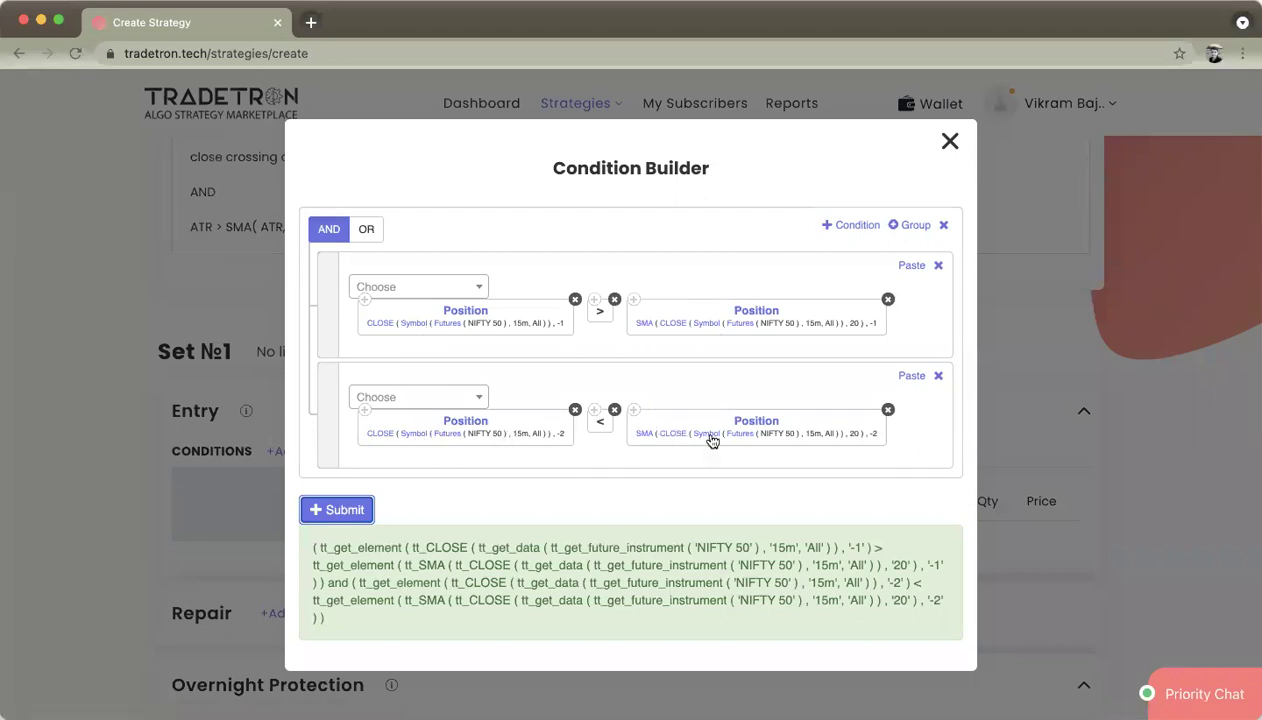
left_click(950, 145)
left_click_drag(352, 181, 188, 180)
scroll(352, 214, "down", 1)
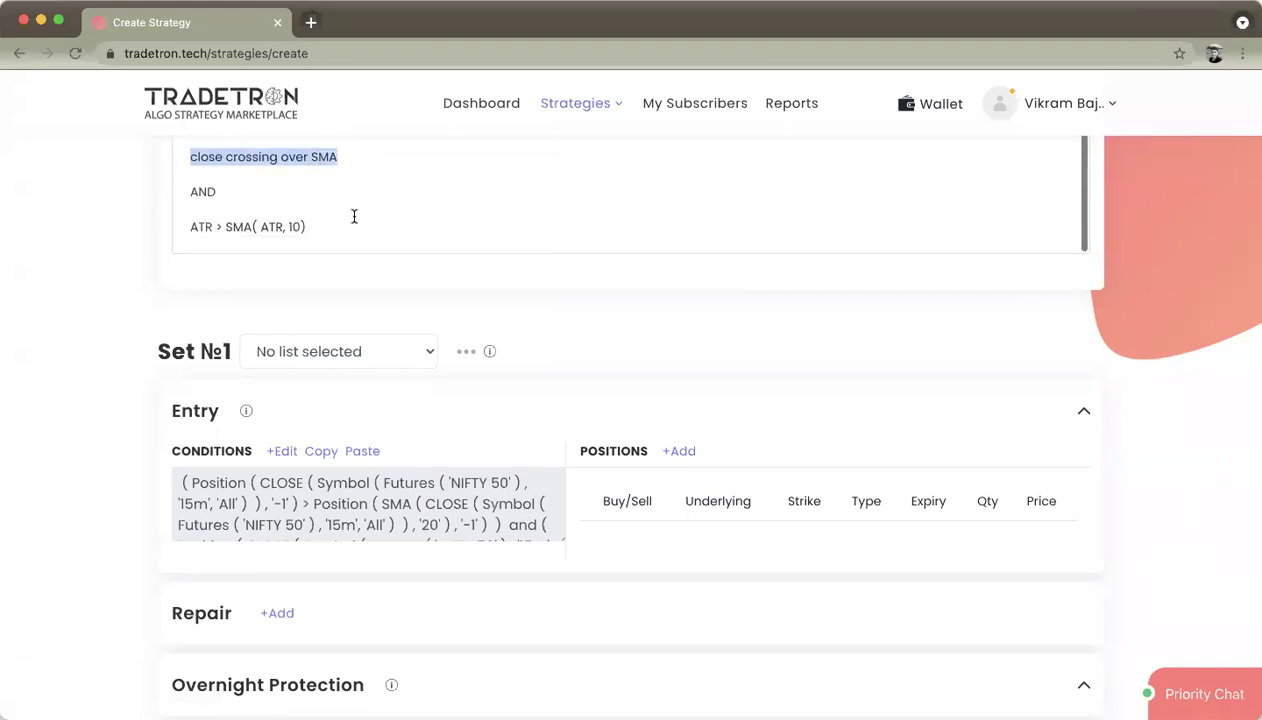
left_click_drag(341, 230, 210, 234)
left_click(226, 230)
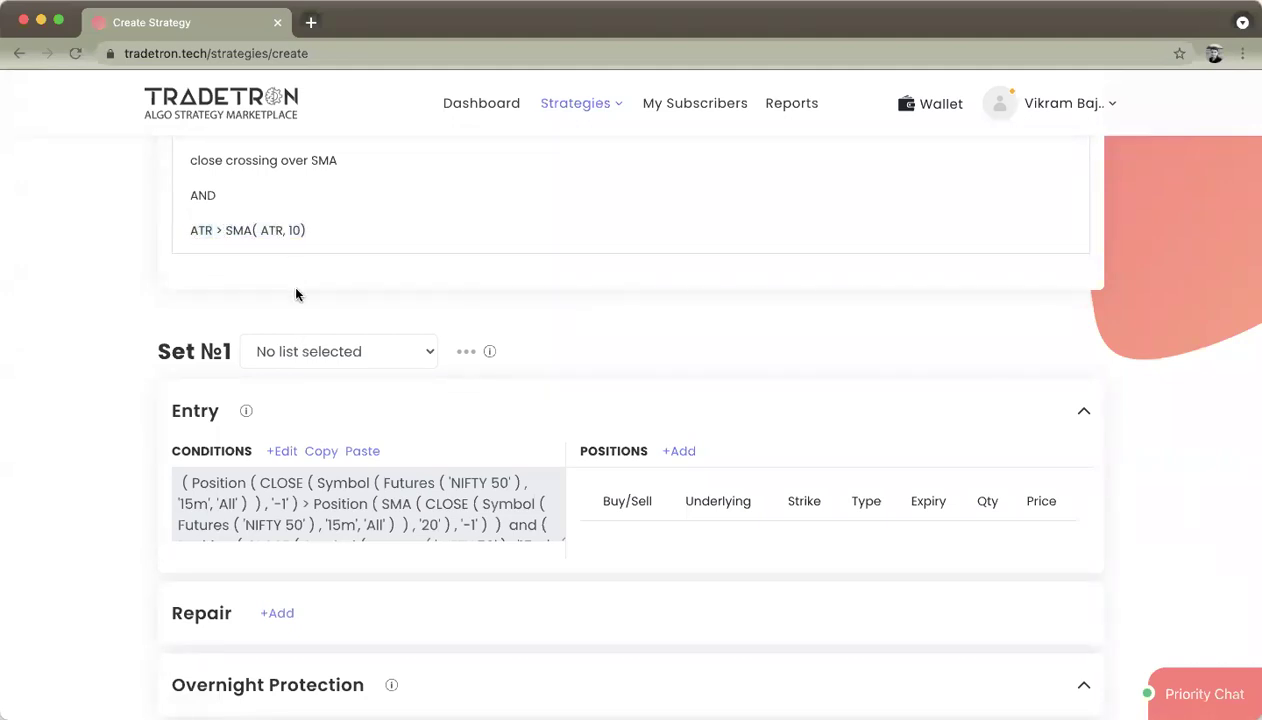
Reopen the Entry condition for editing and add a third condition row with a Position keyword using the ATR series at -1
left_click(283, 452)
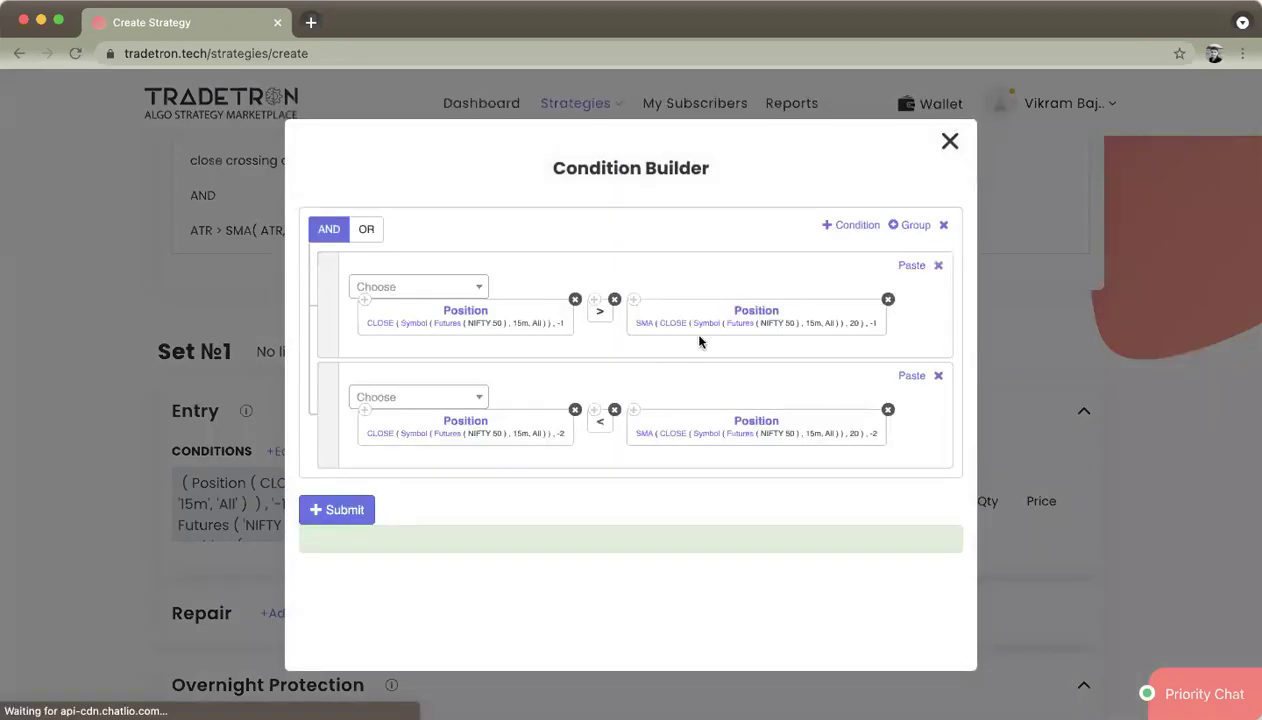
left_click(853, 225)
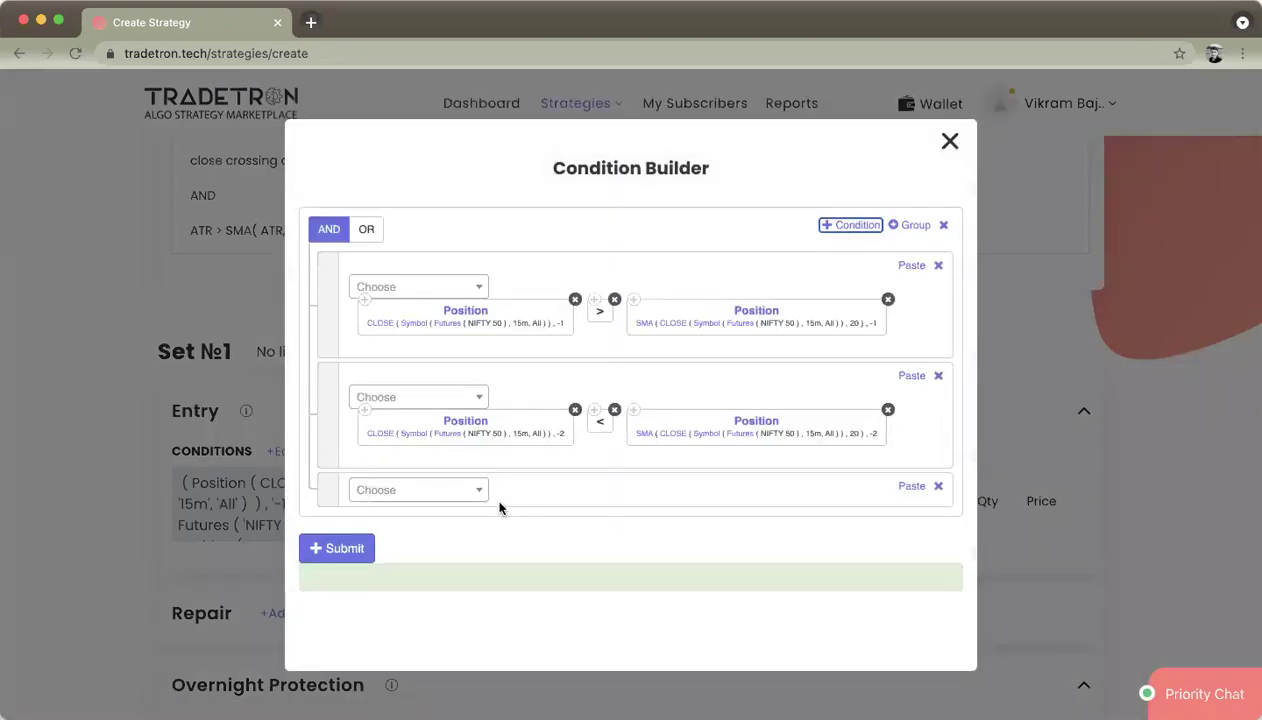
left_click(451, 500)
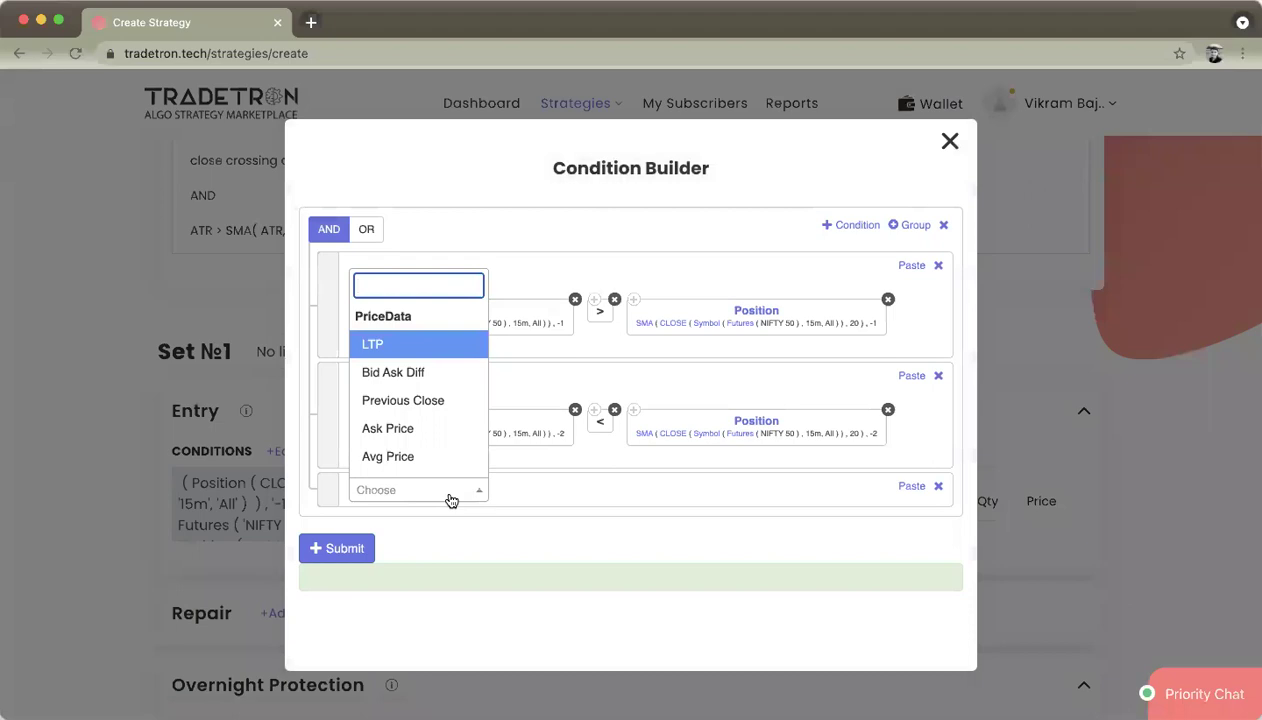
type("pos")
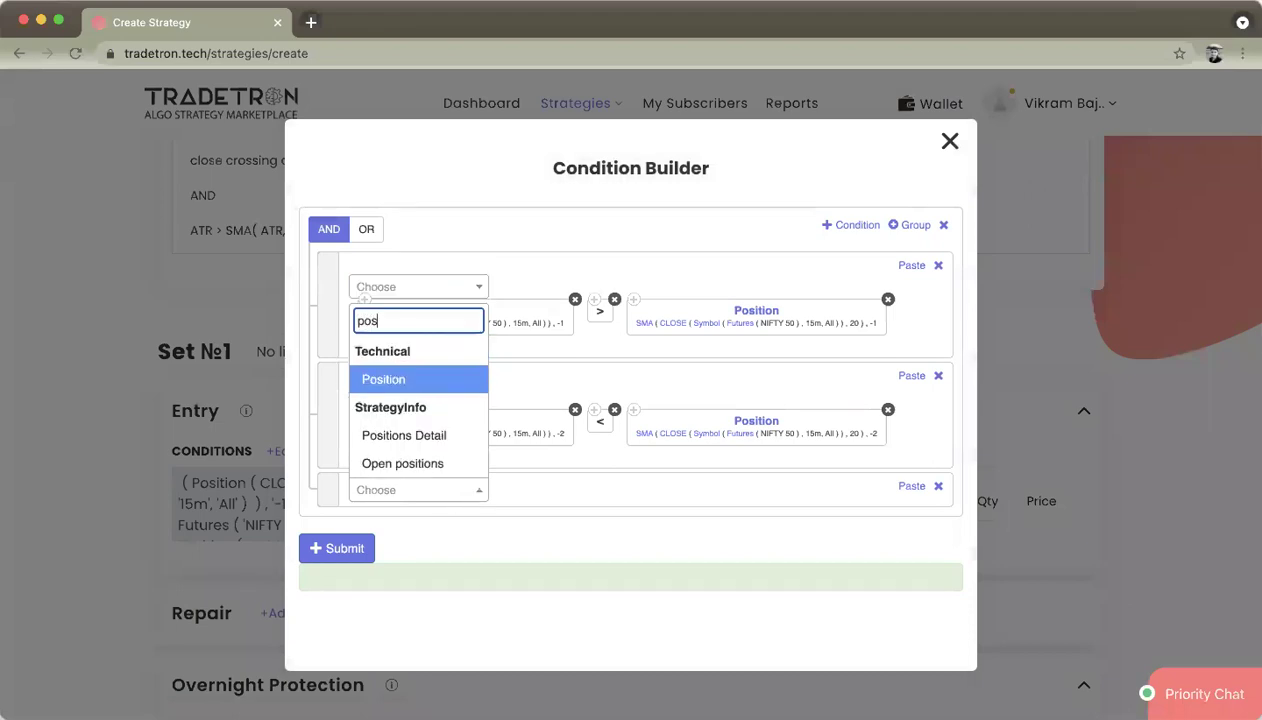
key("Return")
key("Return")
type("at")
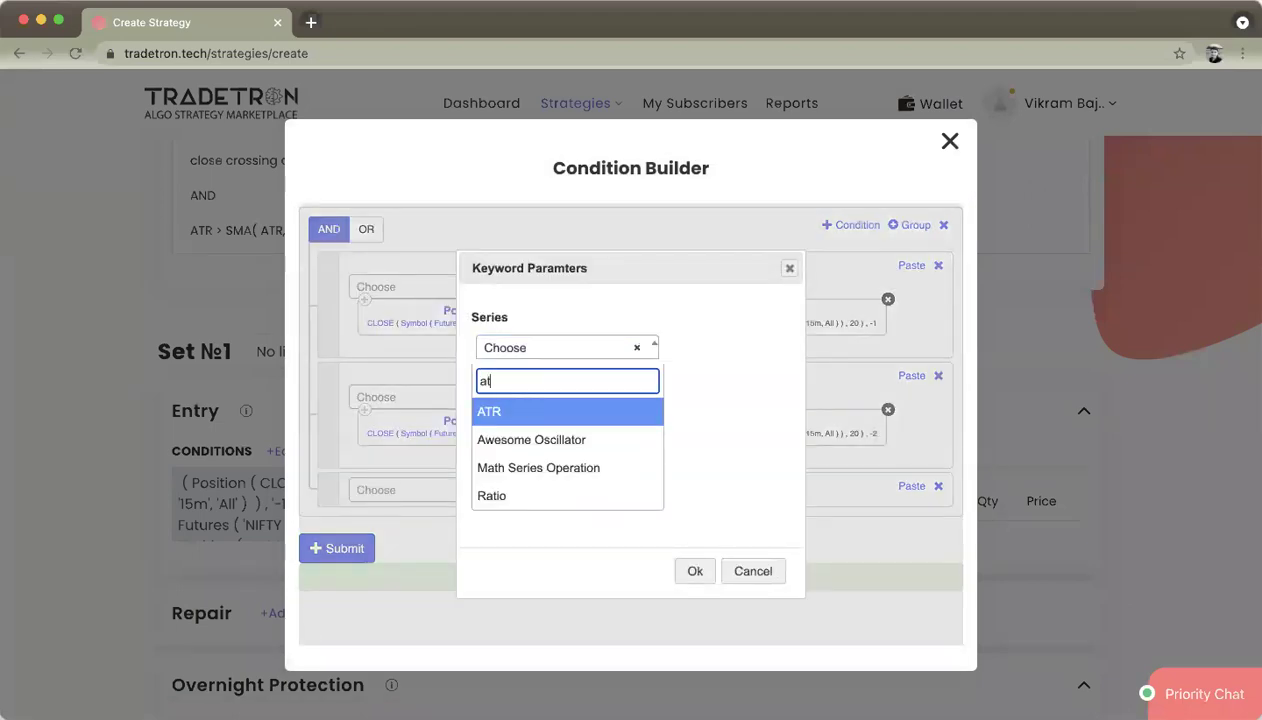
key("Return")
key("Tab")
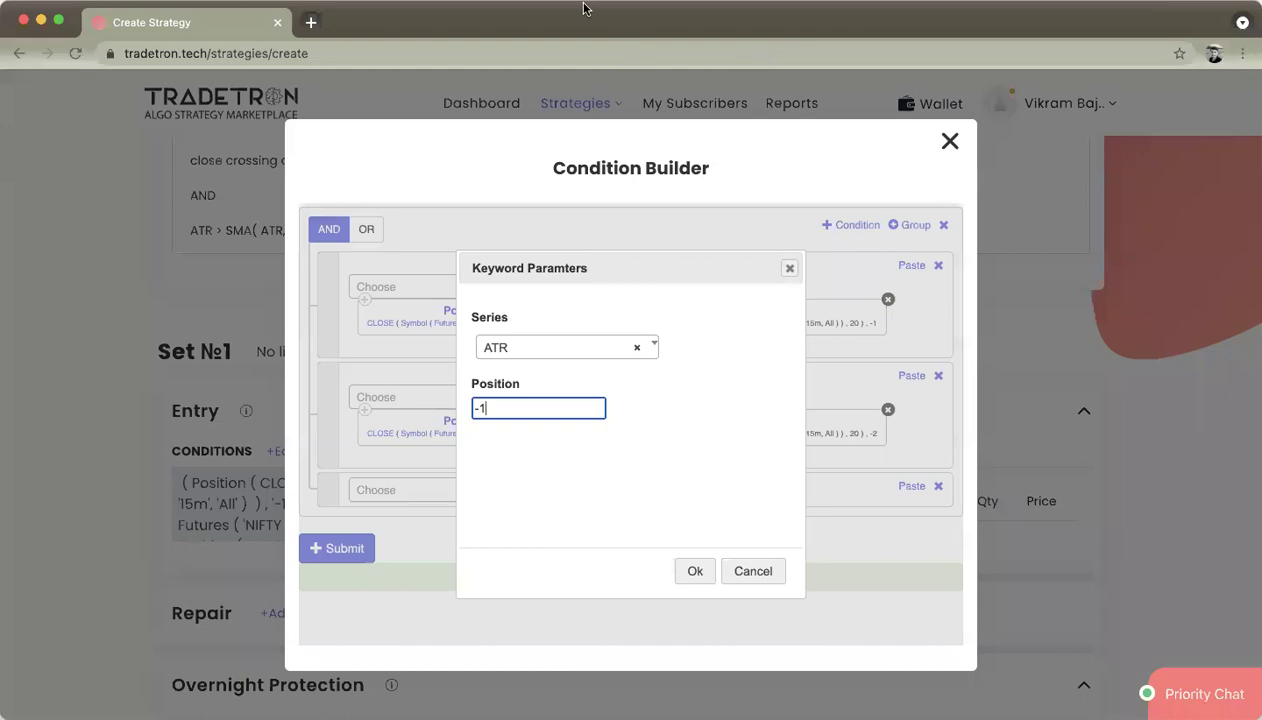
left_click(698, 576)
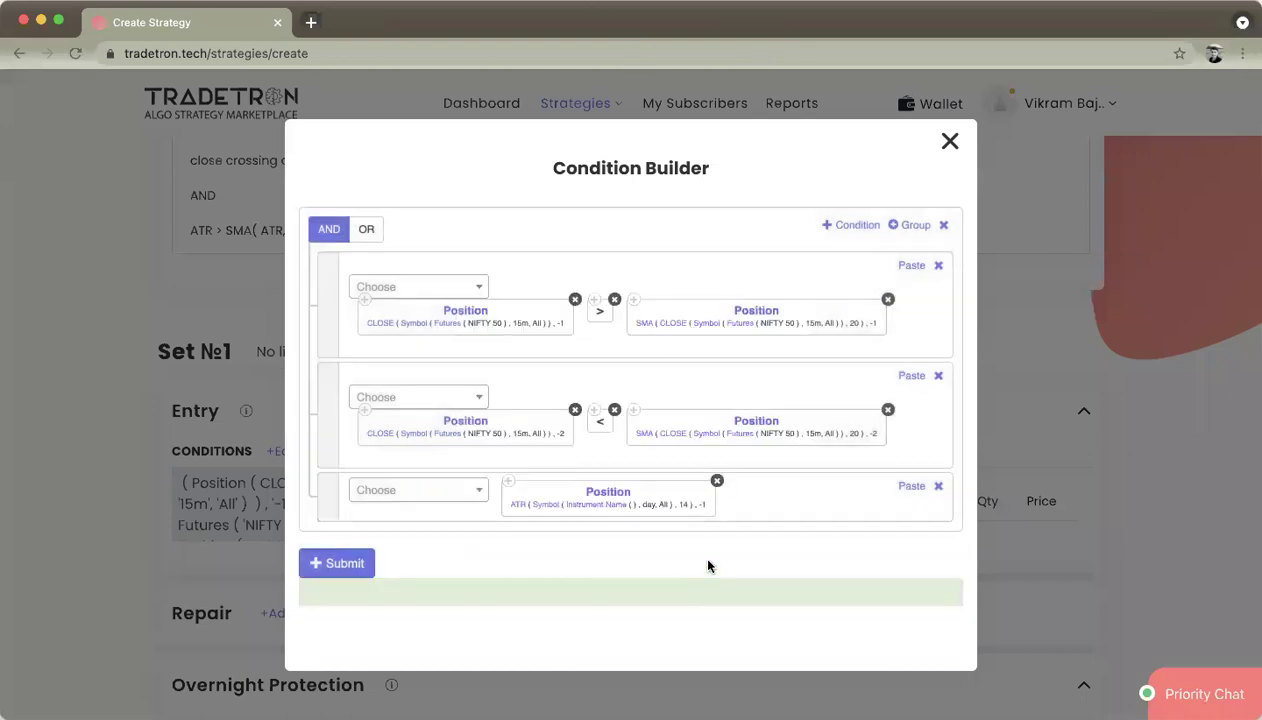
Set the ATR series' symbol to the Futures underlying with 15m candles
left_click(545, 508)
left_click(589, 347)
type("fu")
key("Return")
key("Tab")
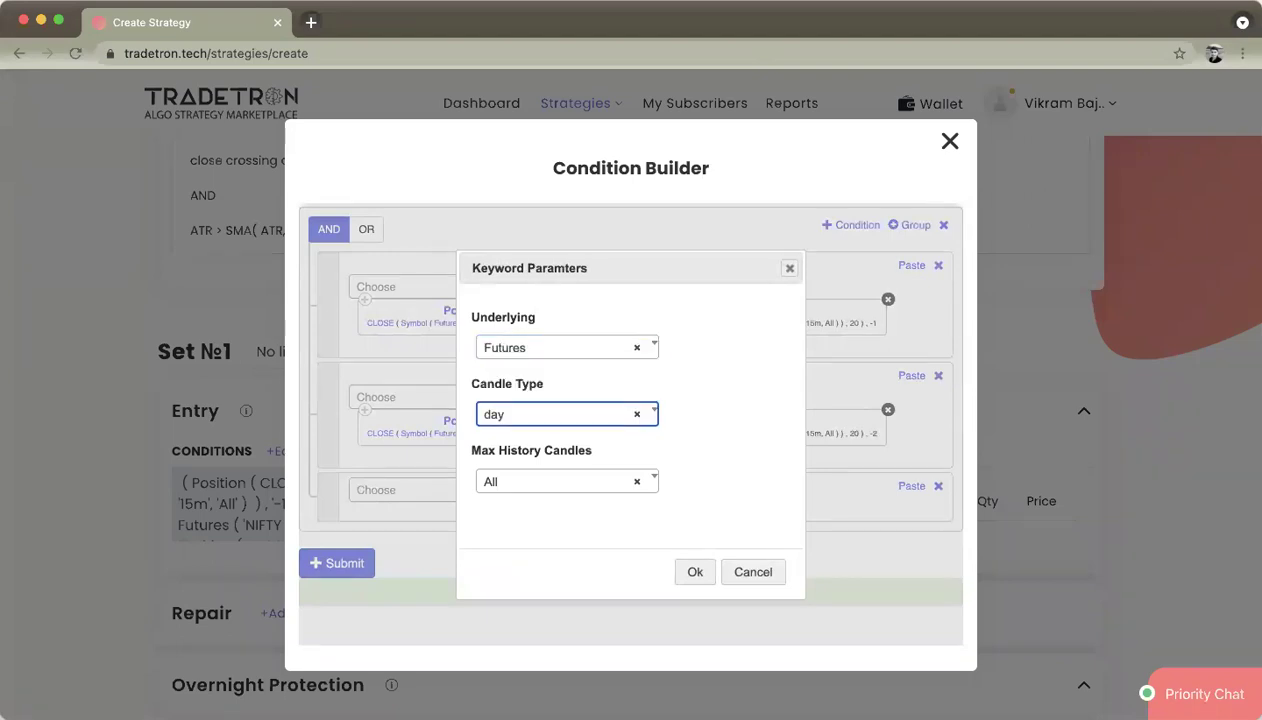
key("Return")
type("15")
key("Return")
key("Tab")
key("Tab")
key("Return")
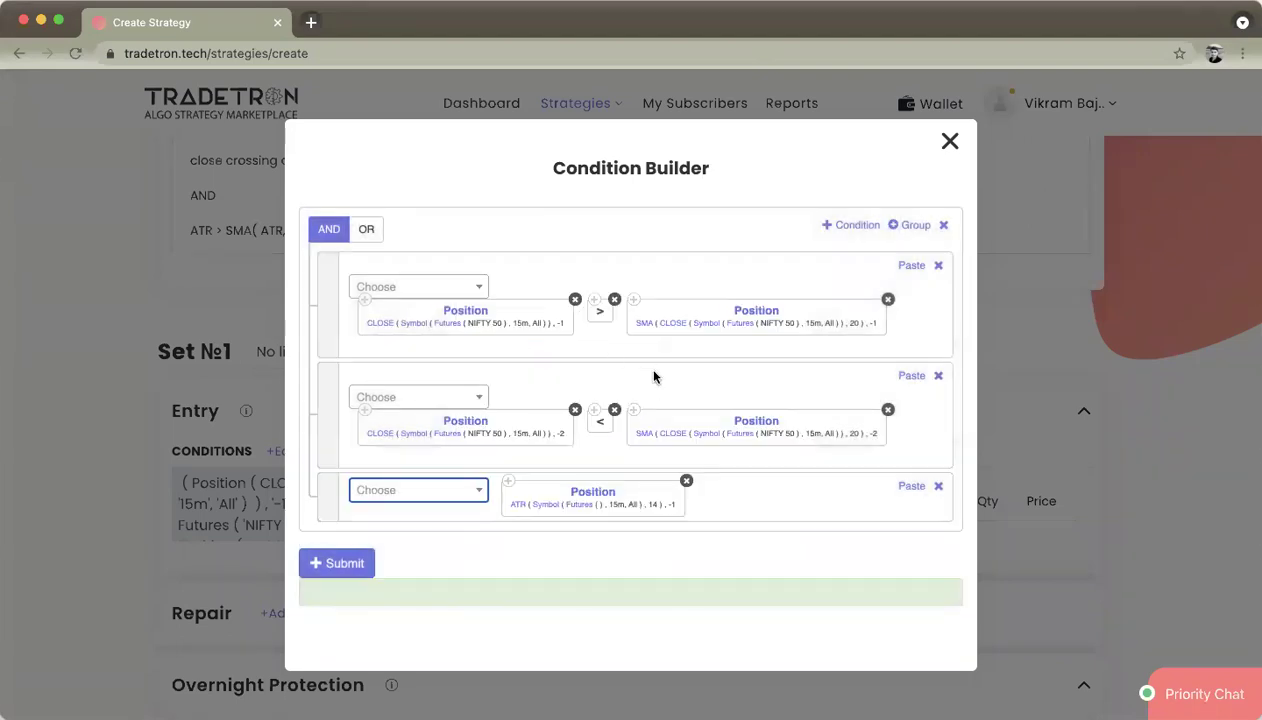
Set the underlying of the ATR series' Futures keyword to NIFTY 50
left_click(585, 510)
key("Return")
type("nifty")
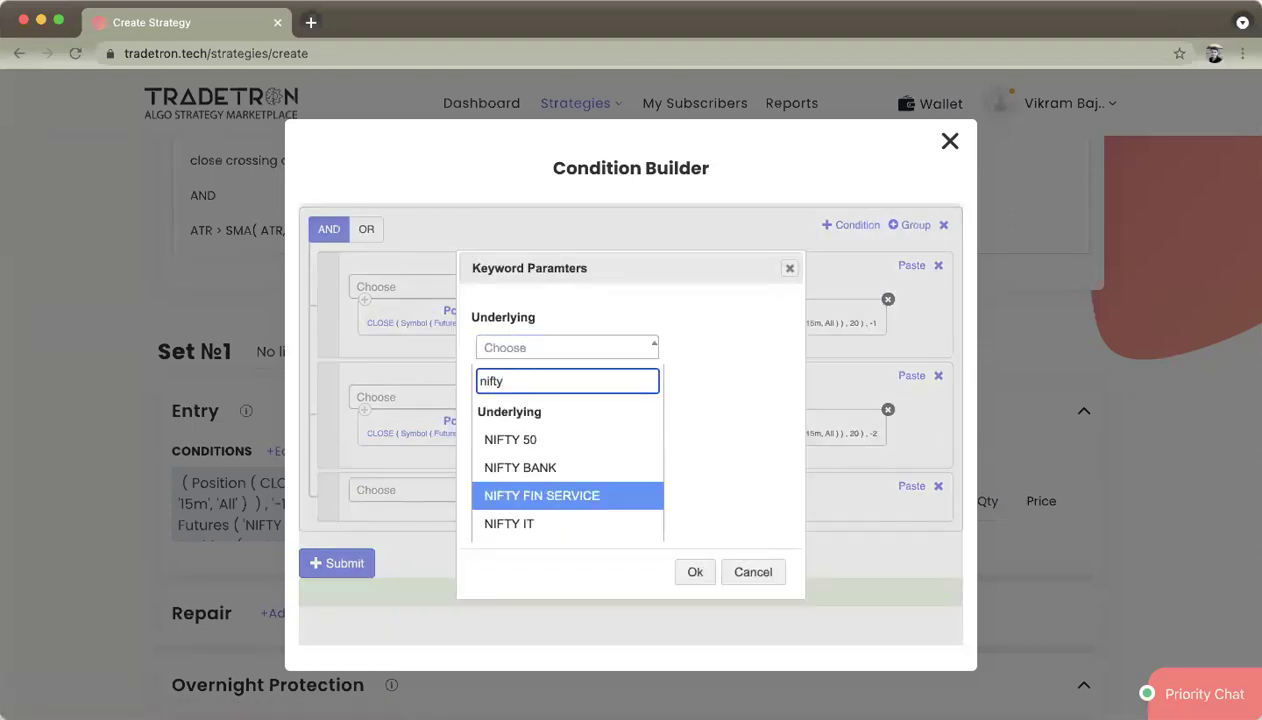
key("Up")
key("Up")
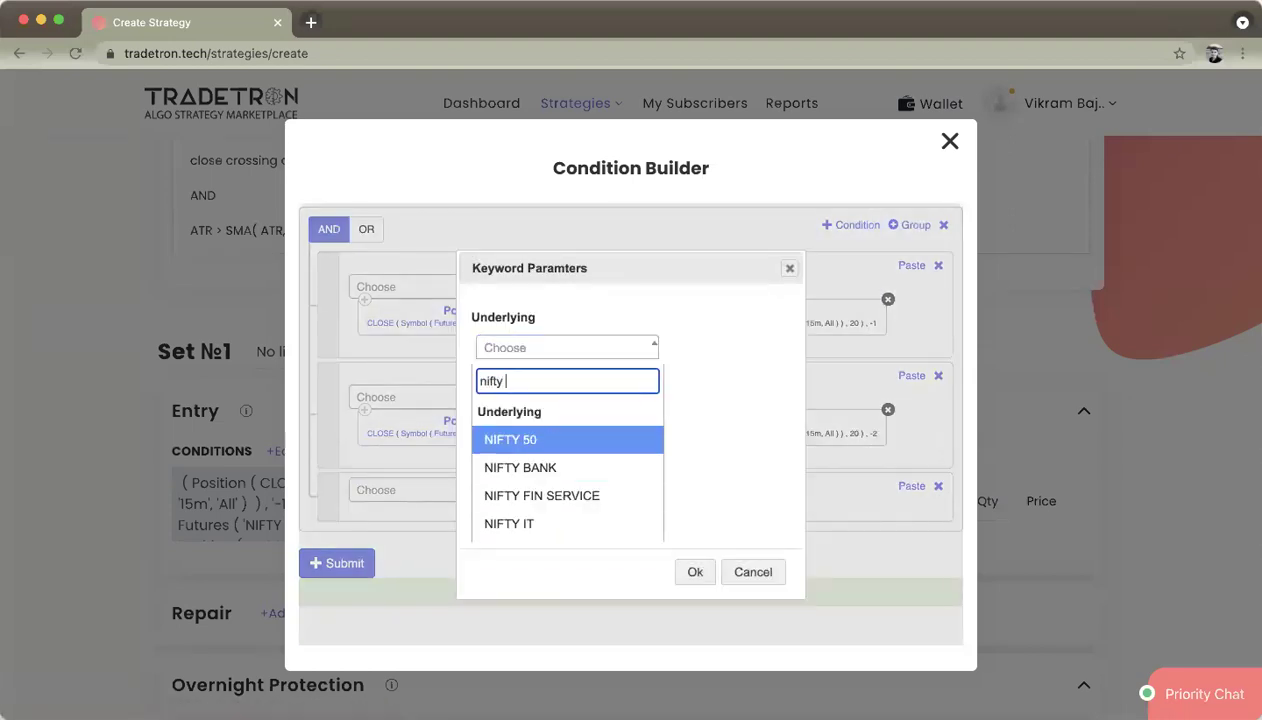
key("Return")
key("Tab")
left_click(696, 576)
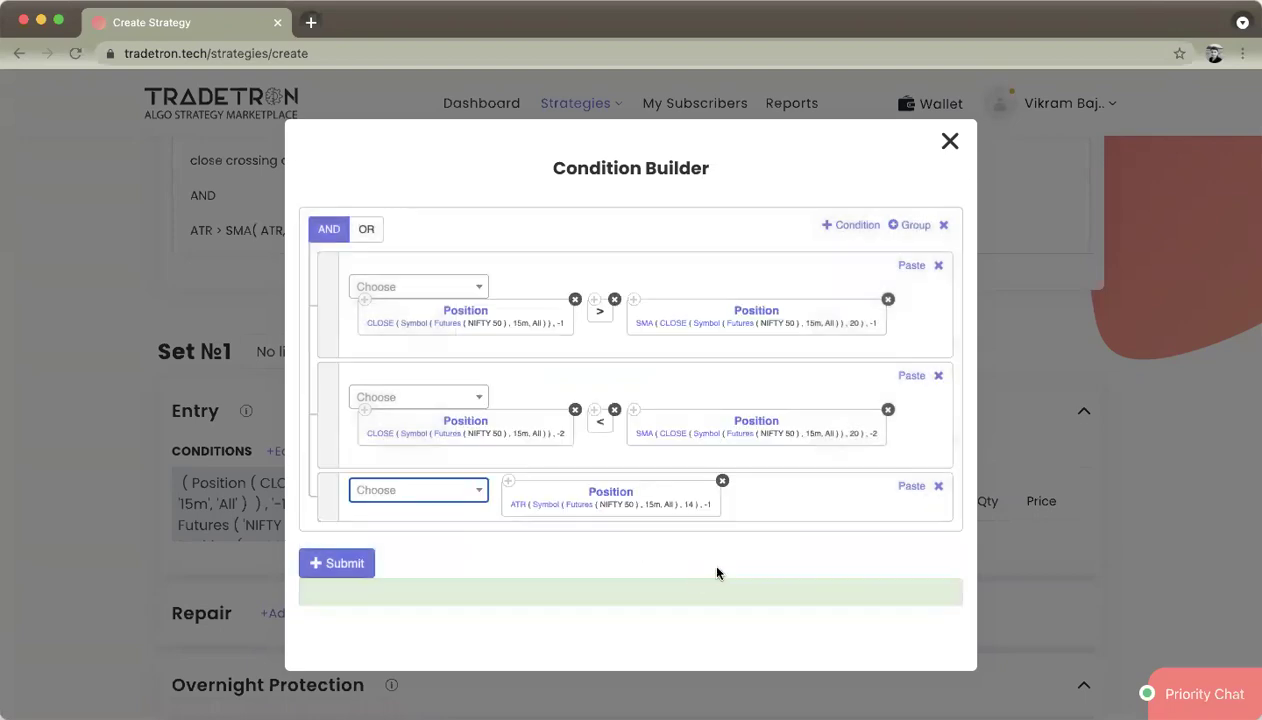
Add the > comparison operator after the ATR position in the third condition
left_click(421, 494)
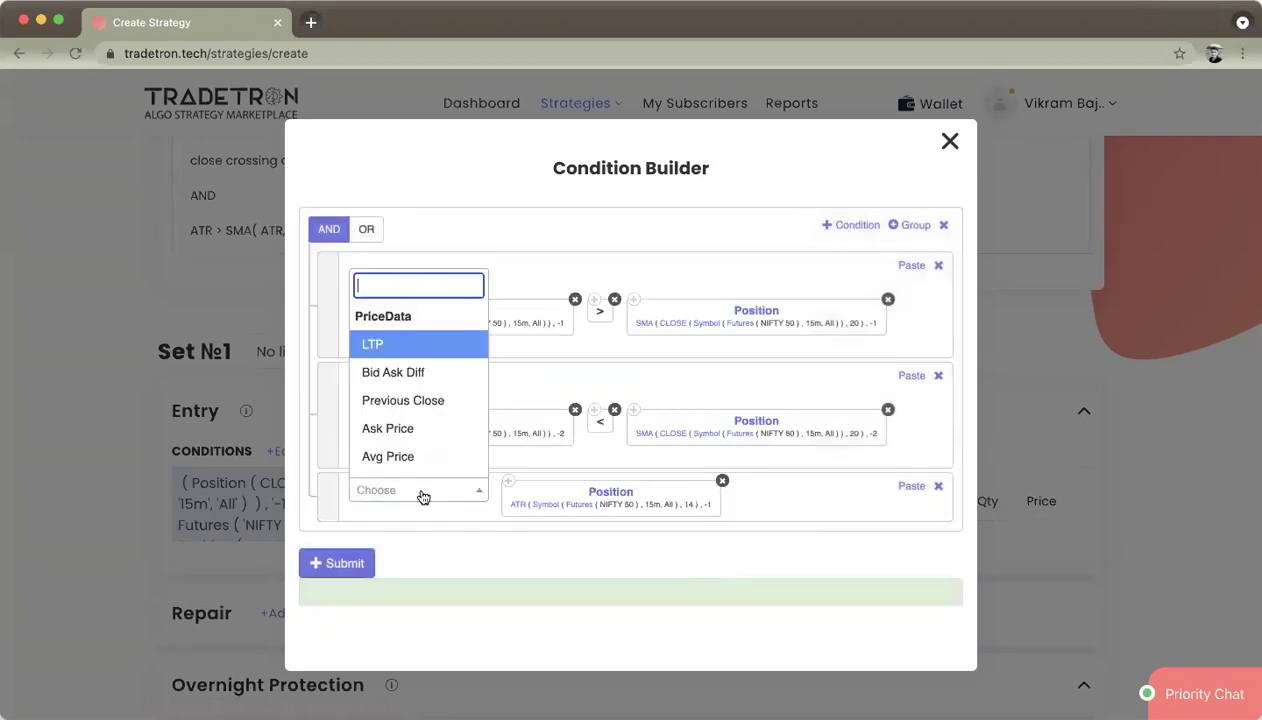
type(">")
key("Return")
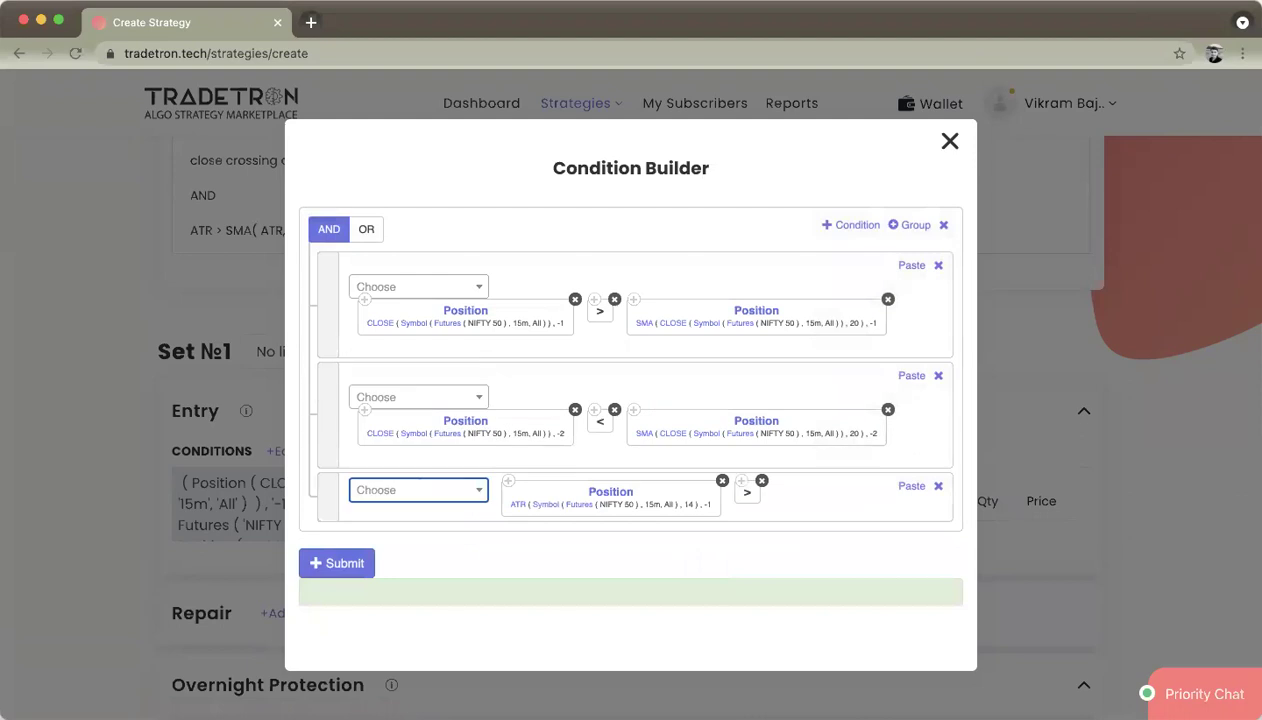
Add a Position keyword with the SMA series at -1 after the > operator in the third condition
key("Return")
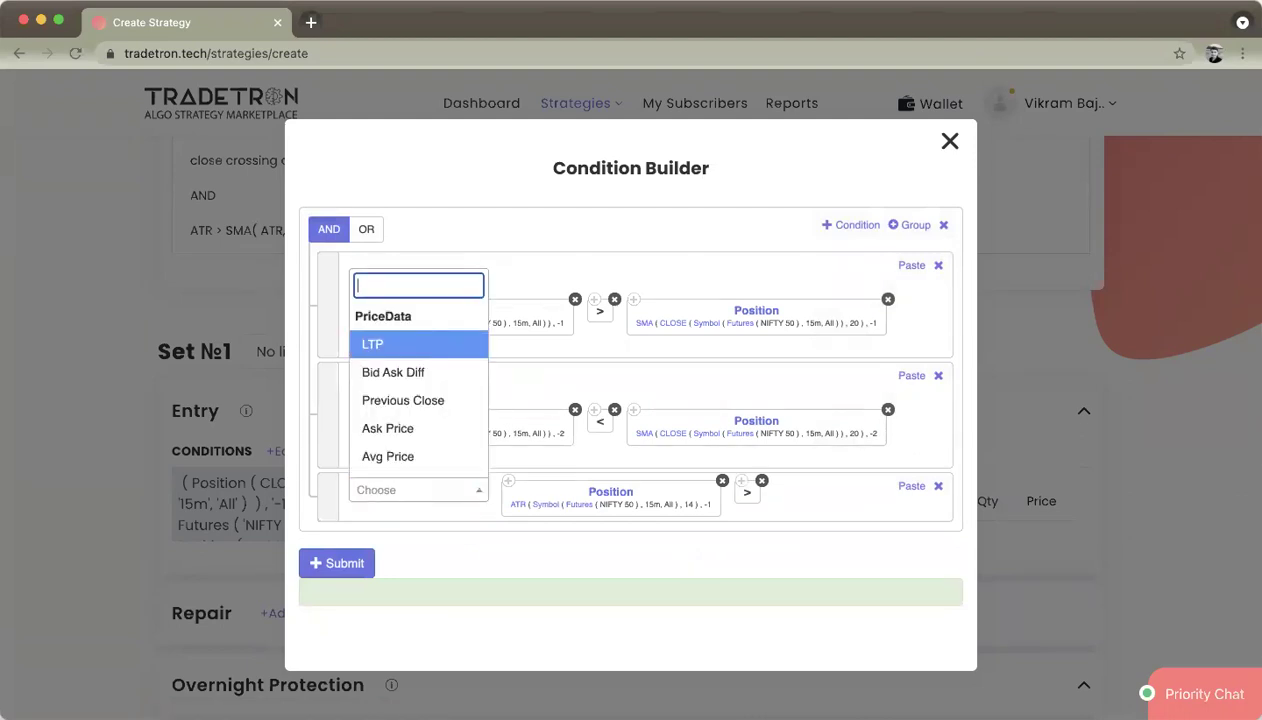
type("pos")
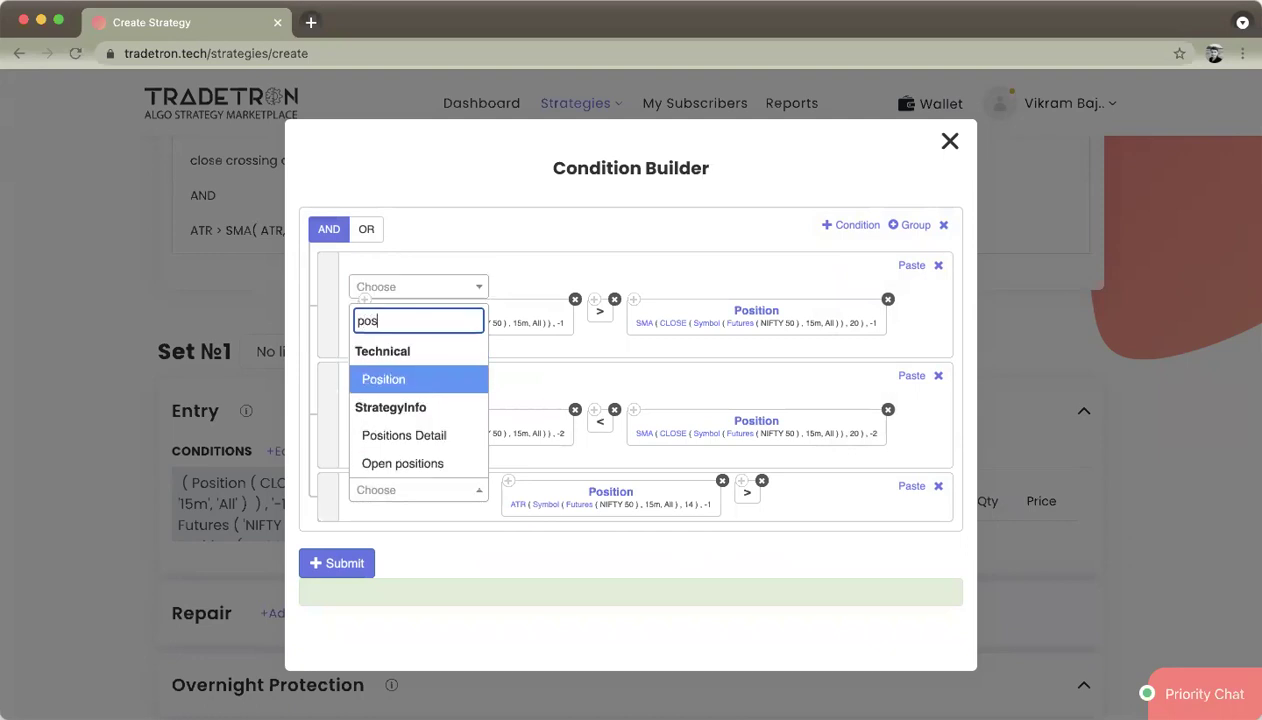
key("Return")
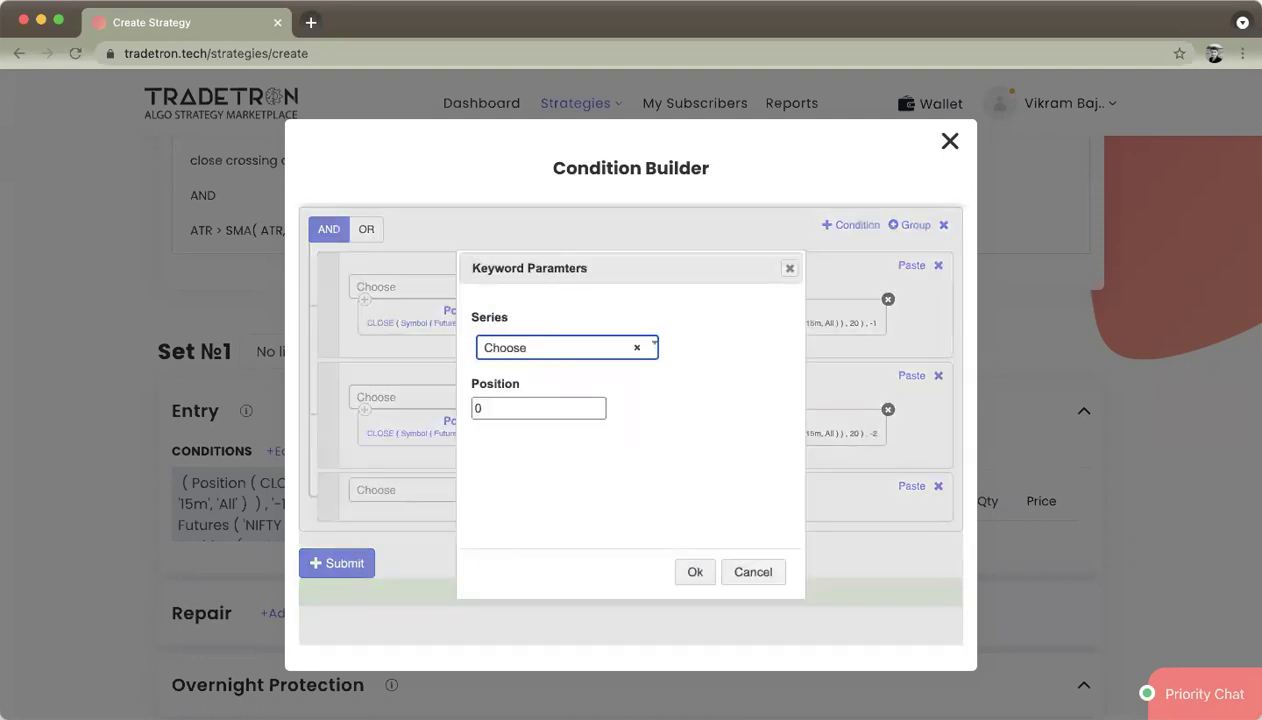
key("Return")
type("sma")
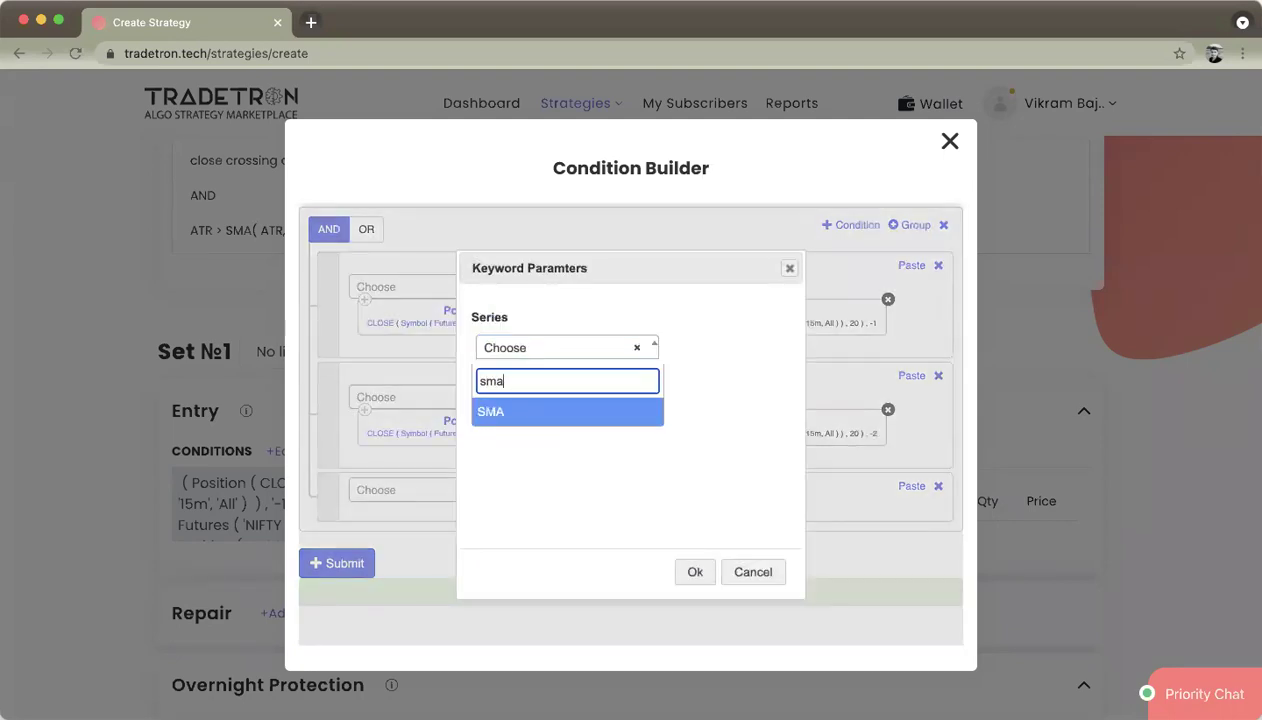
key("Return")
key("Tab")
type("-1")
key("Tab")
key("Return")
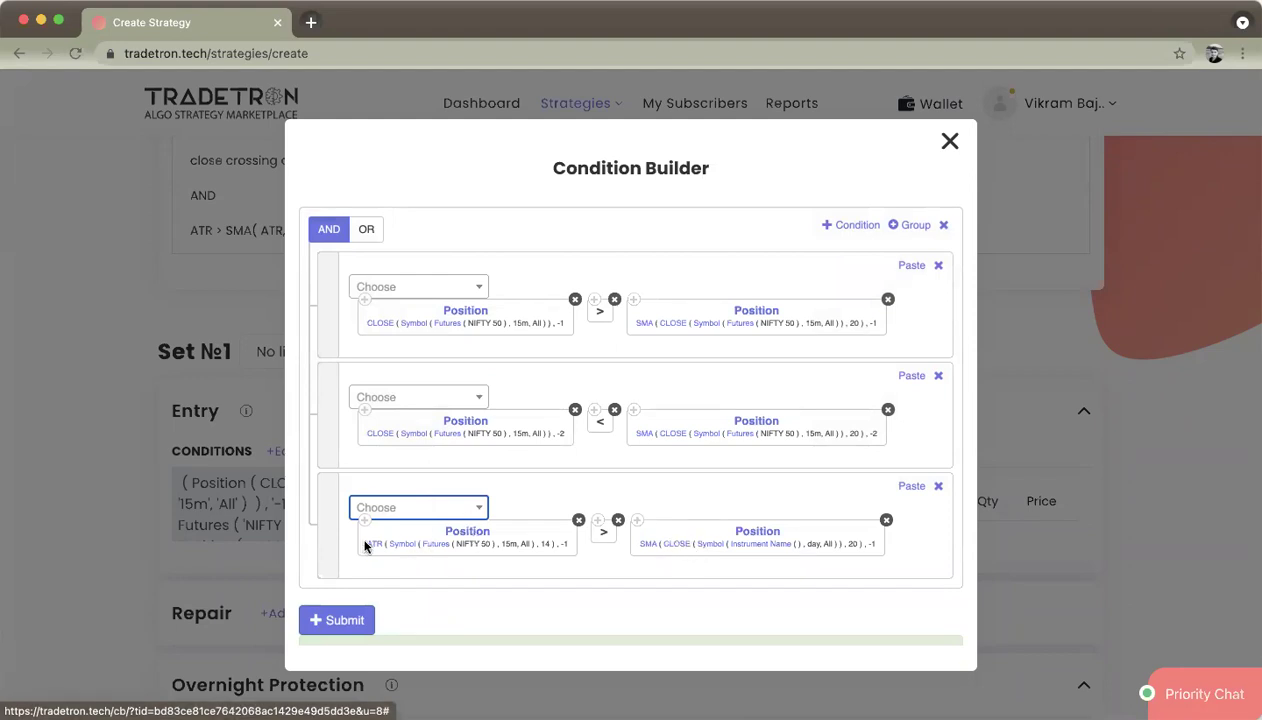
Set the third condition's SMA keyword to the ATR series with a period of 10
left_click(646, 545)
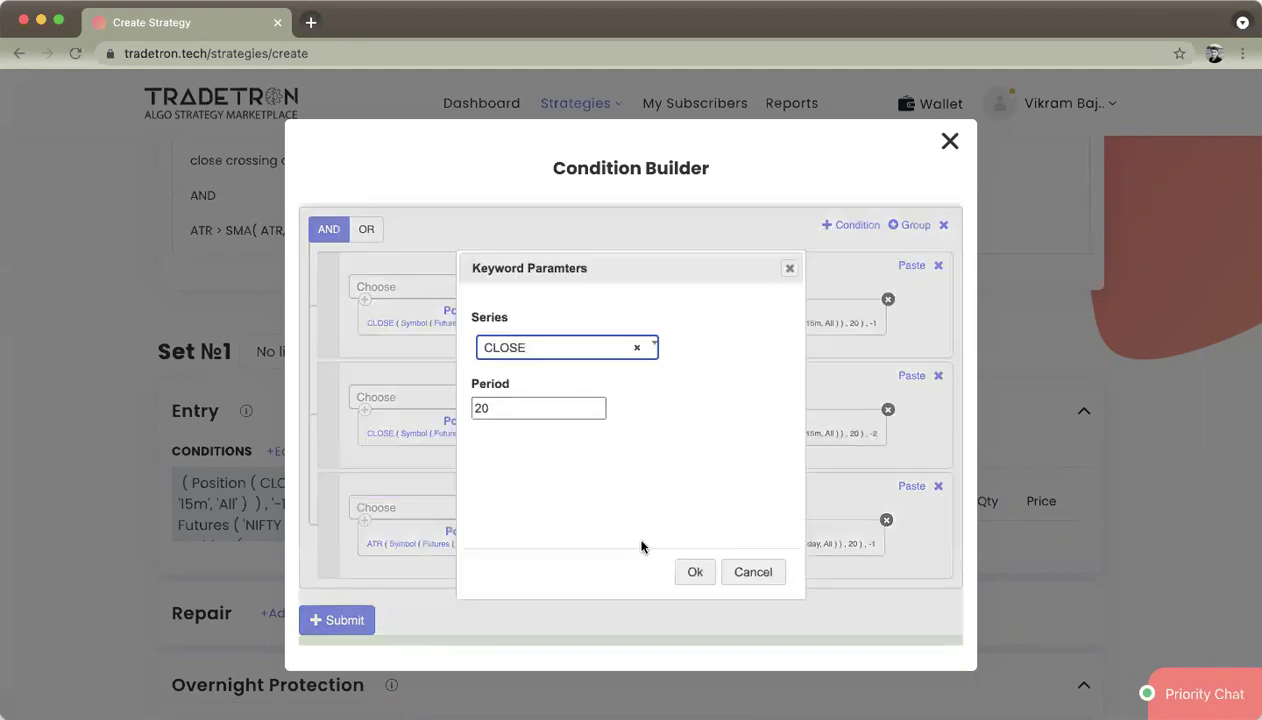
left_click(525, 350)
type("atr")
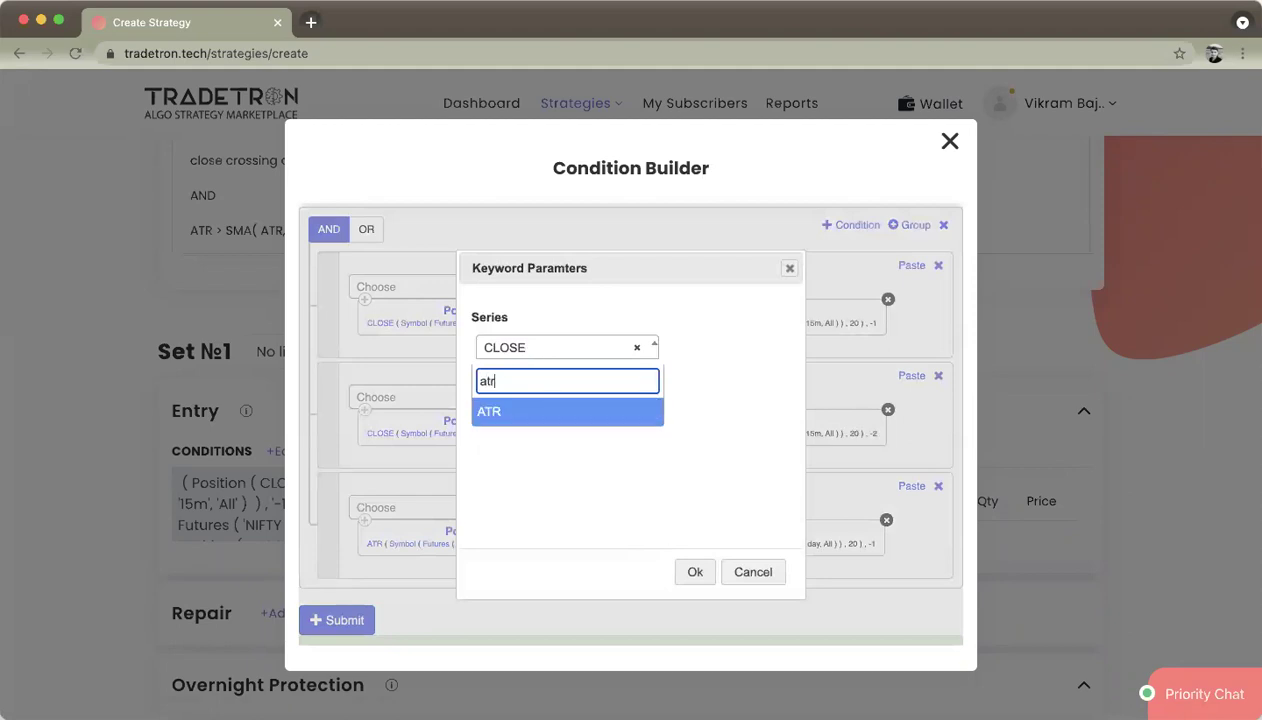
key("Return")
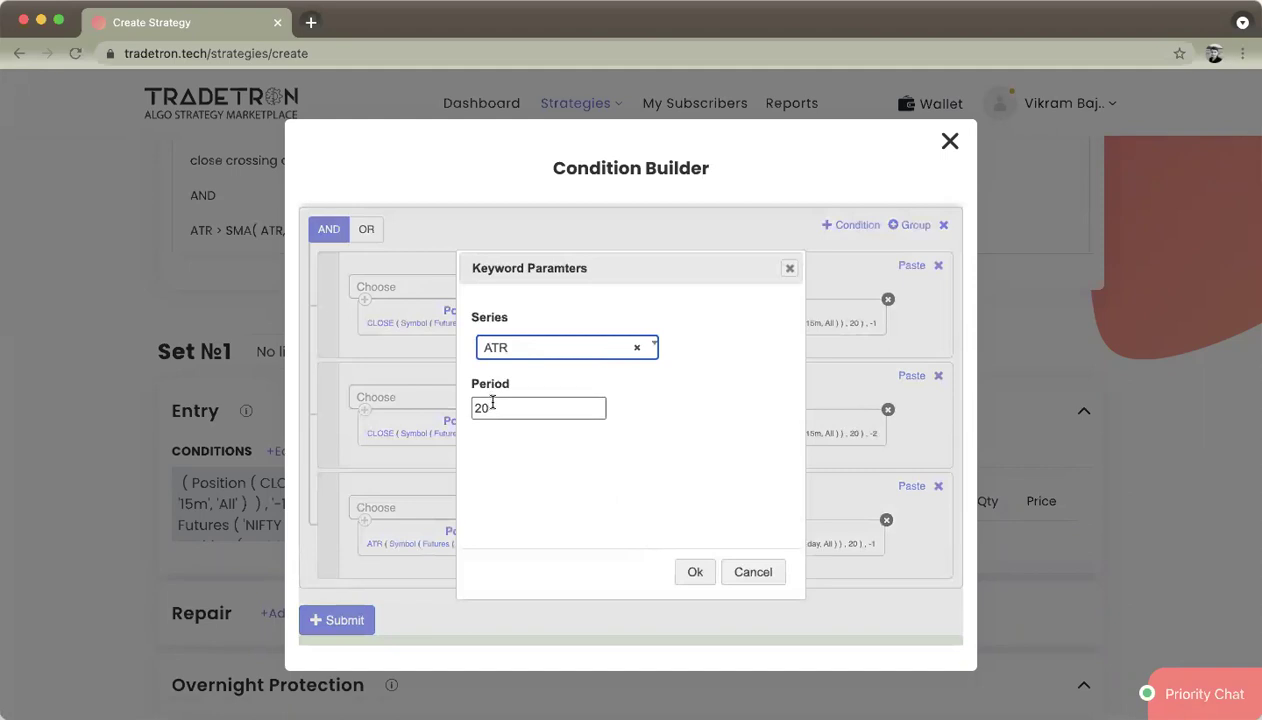
left_click_drag(492, 405, 475, 410)
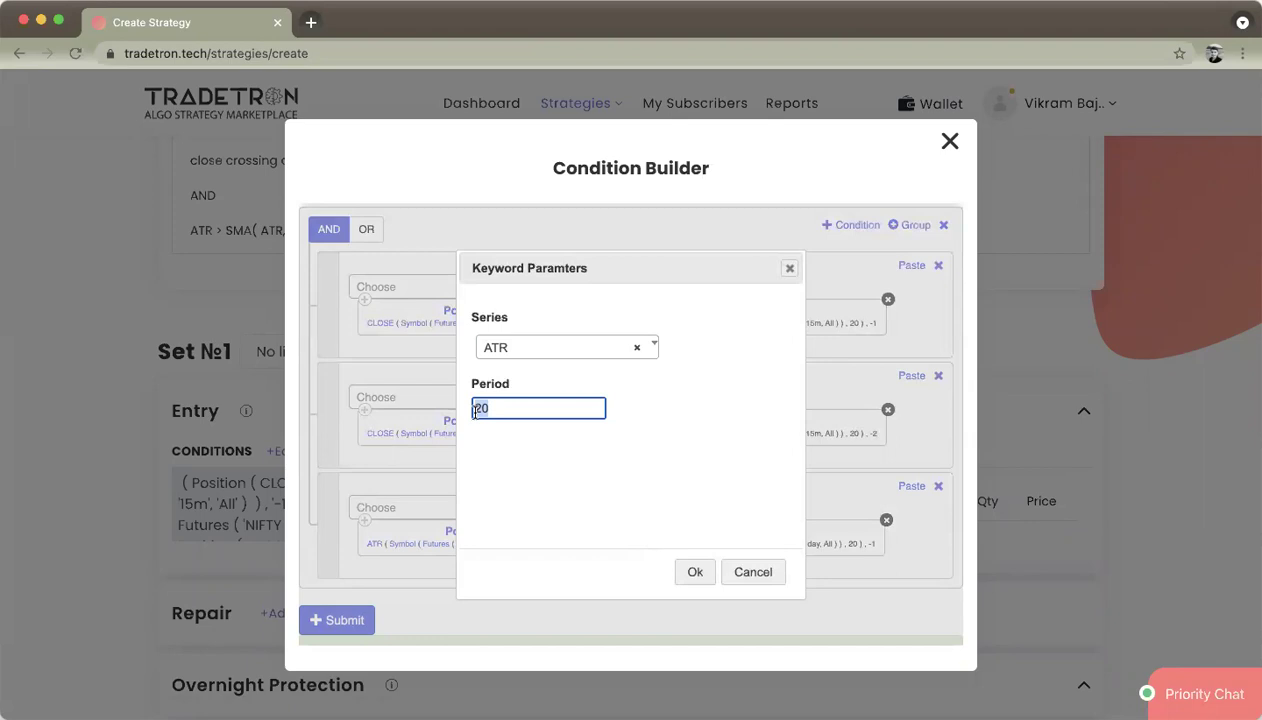
type("10")
left_click_drag(499, 407, 466, 410)
left_click(692, 578)
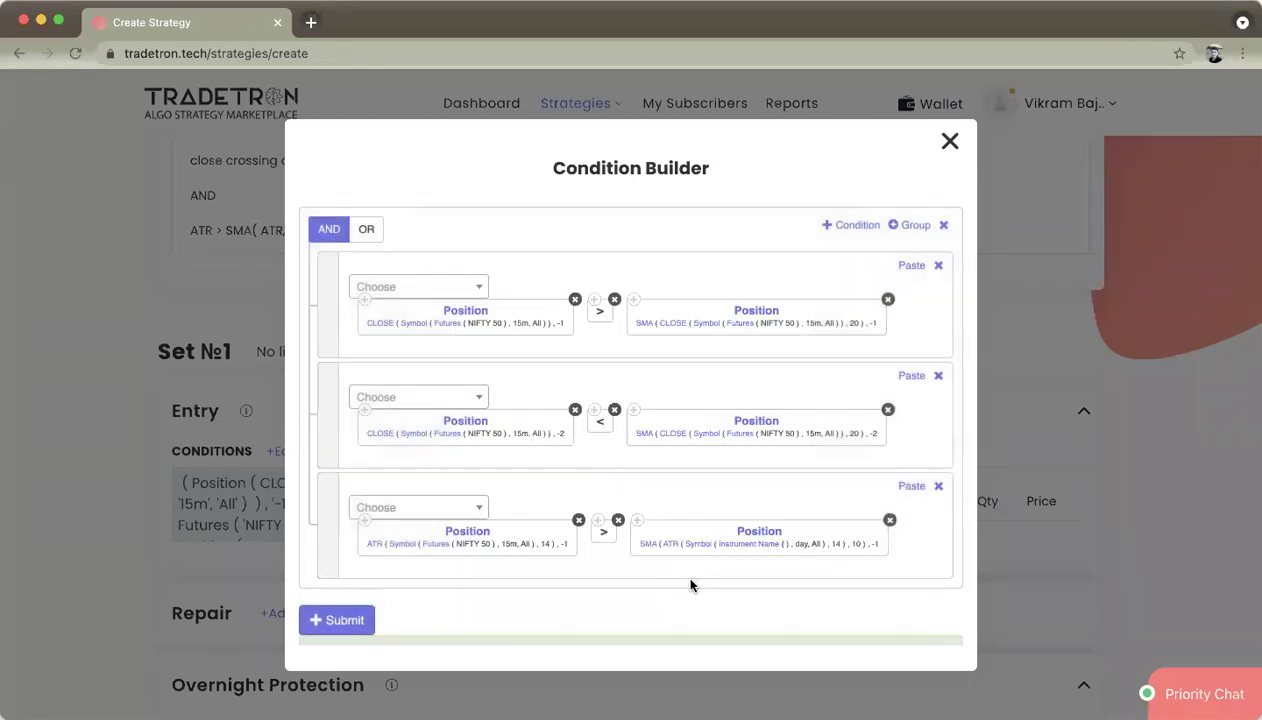
left_click(648, 546)
left_click_drag(501, 409, 461, 414)
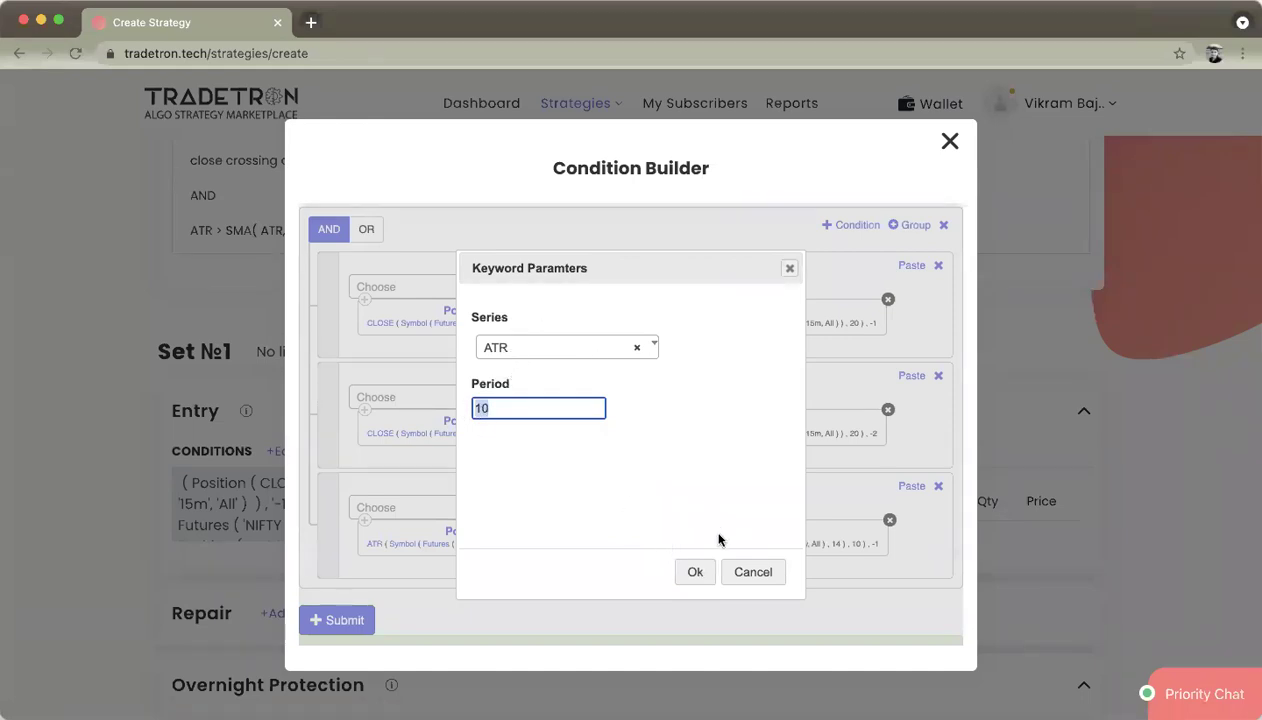
left_click(694, 571)
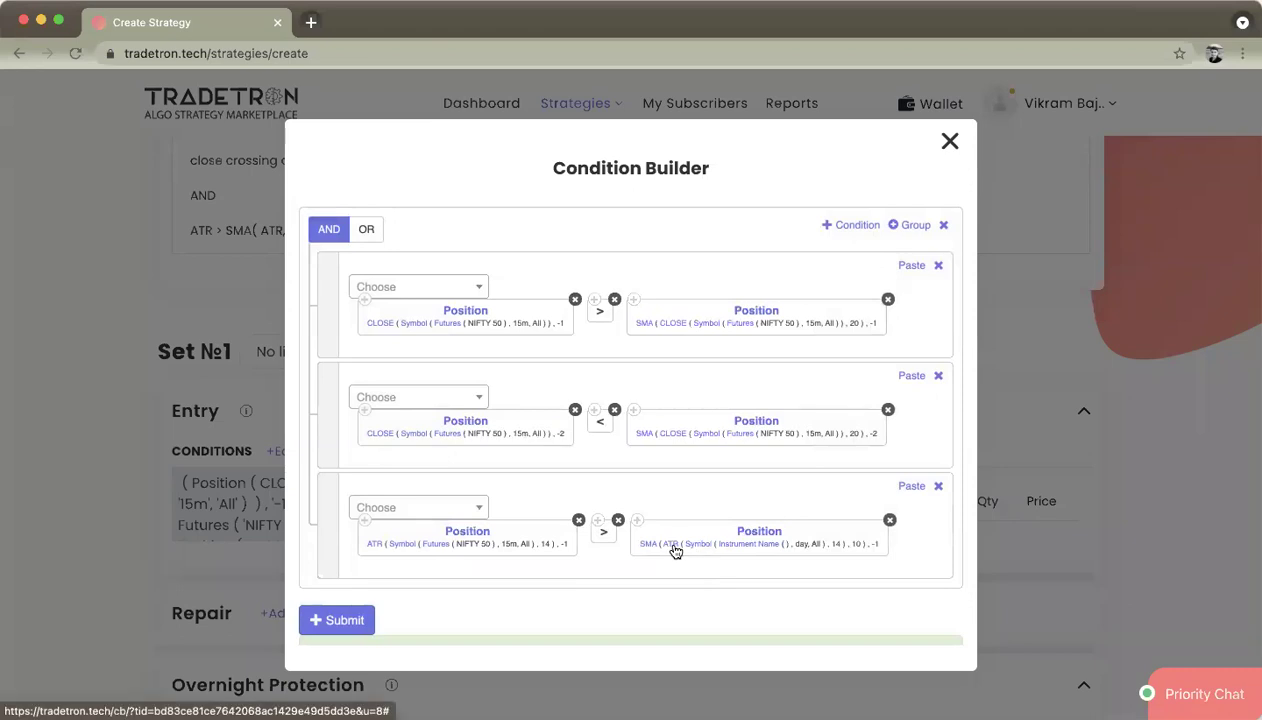
Set the period of both ATR keywords in the third condition to 15
left_click(672, 546)
left_click_drag(508, 408, 476, 408)
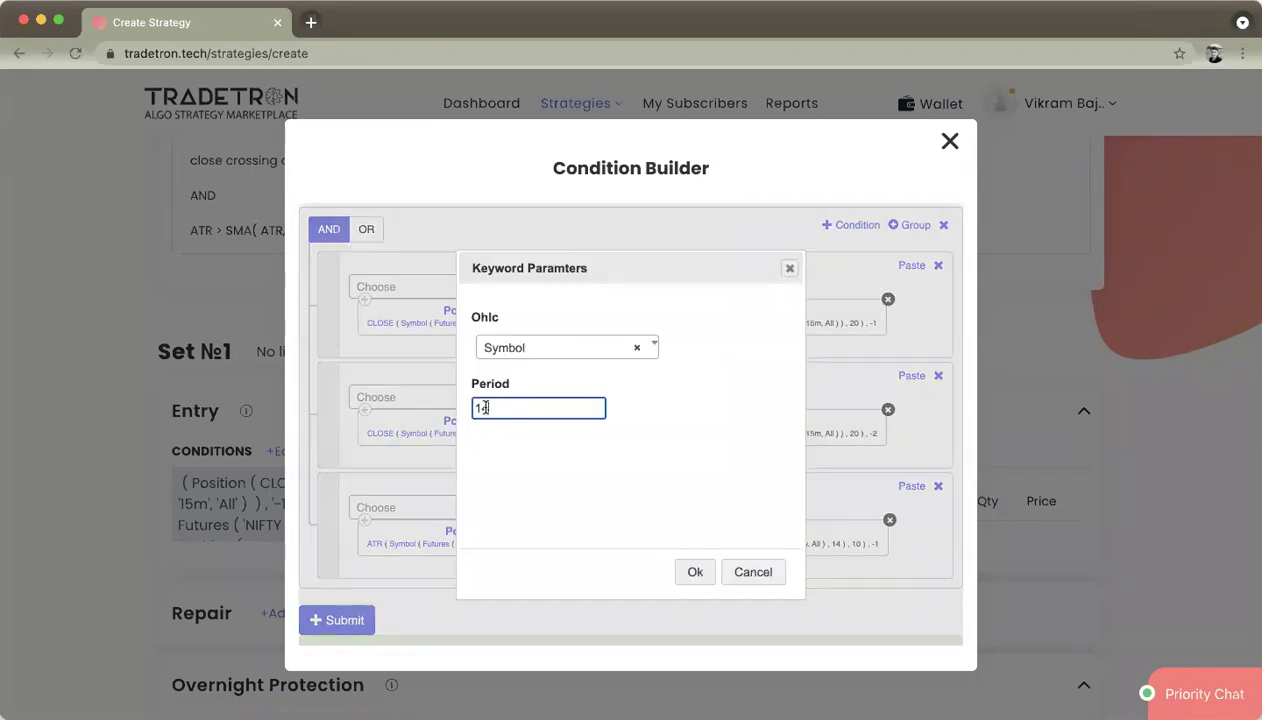
type("1")
left_click(694, 571)
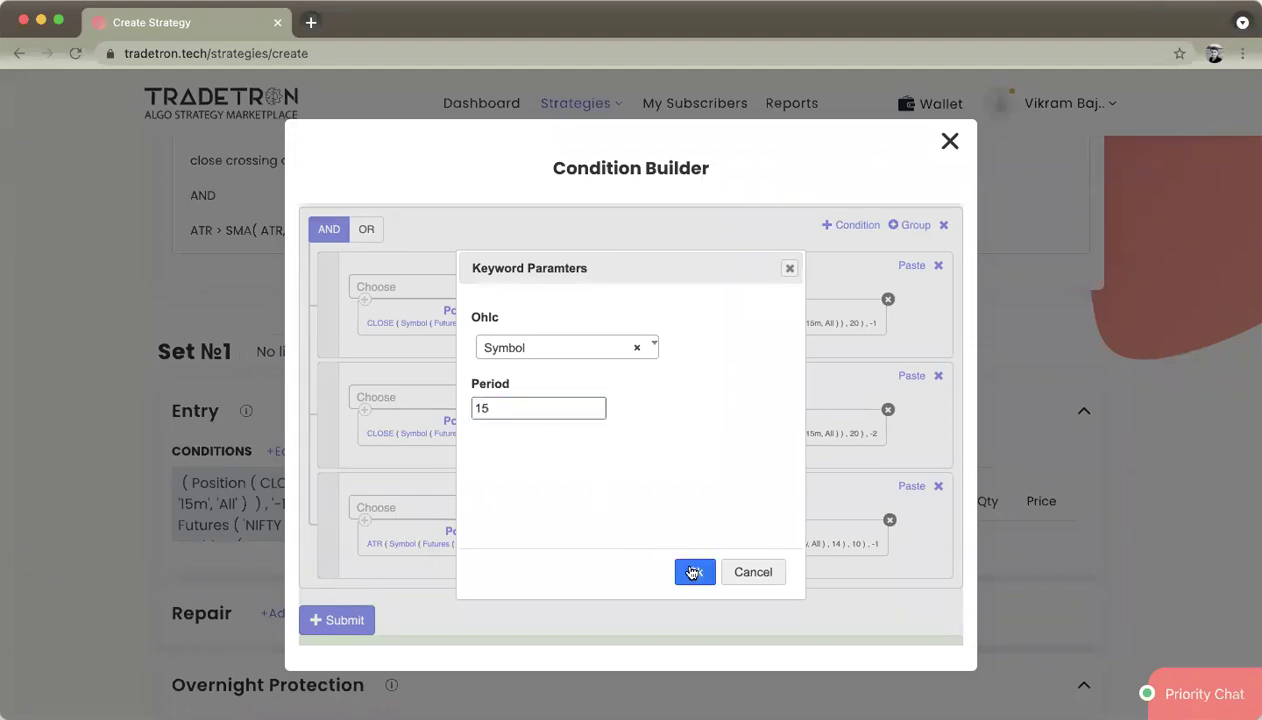
left_click(373, 548)
left_click(501, 408)
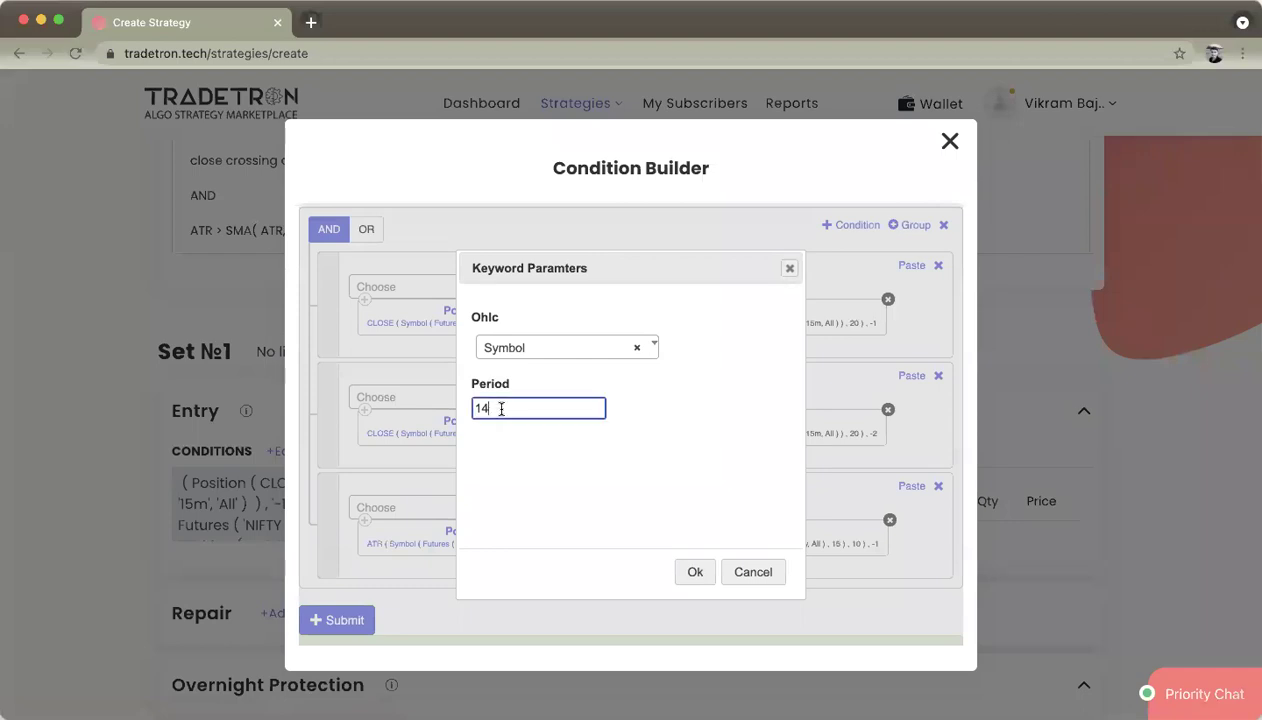
left_click(695, 572)
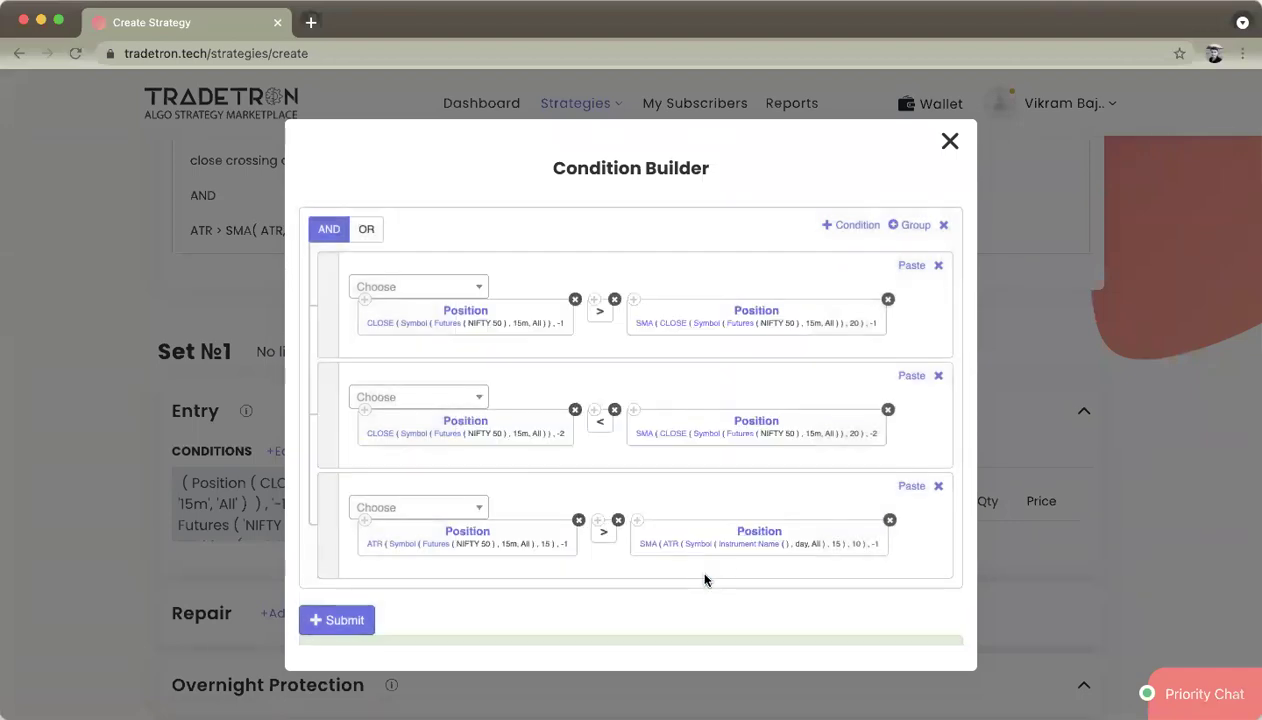
left_click(647, 551)
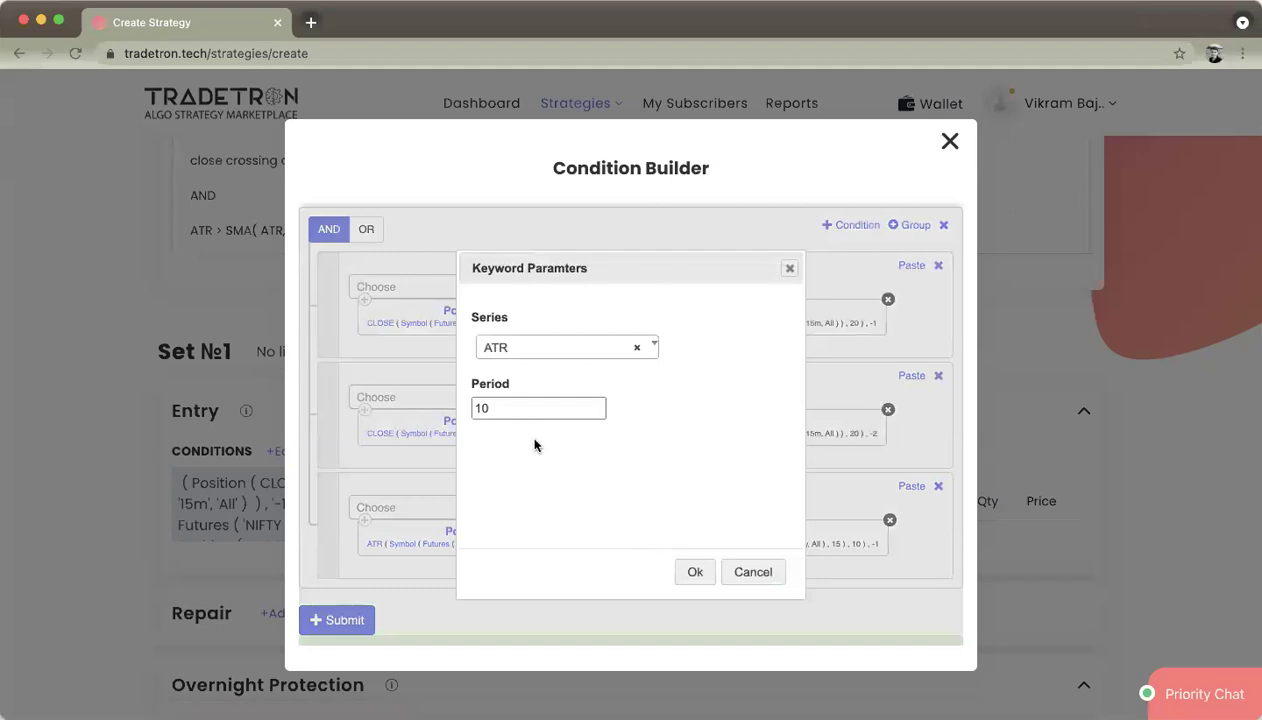
left_click(760, 574)
left_click(645, 550)
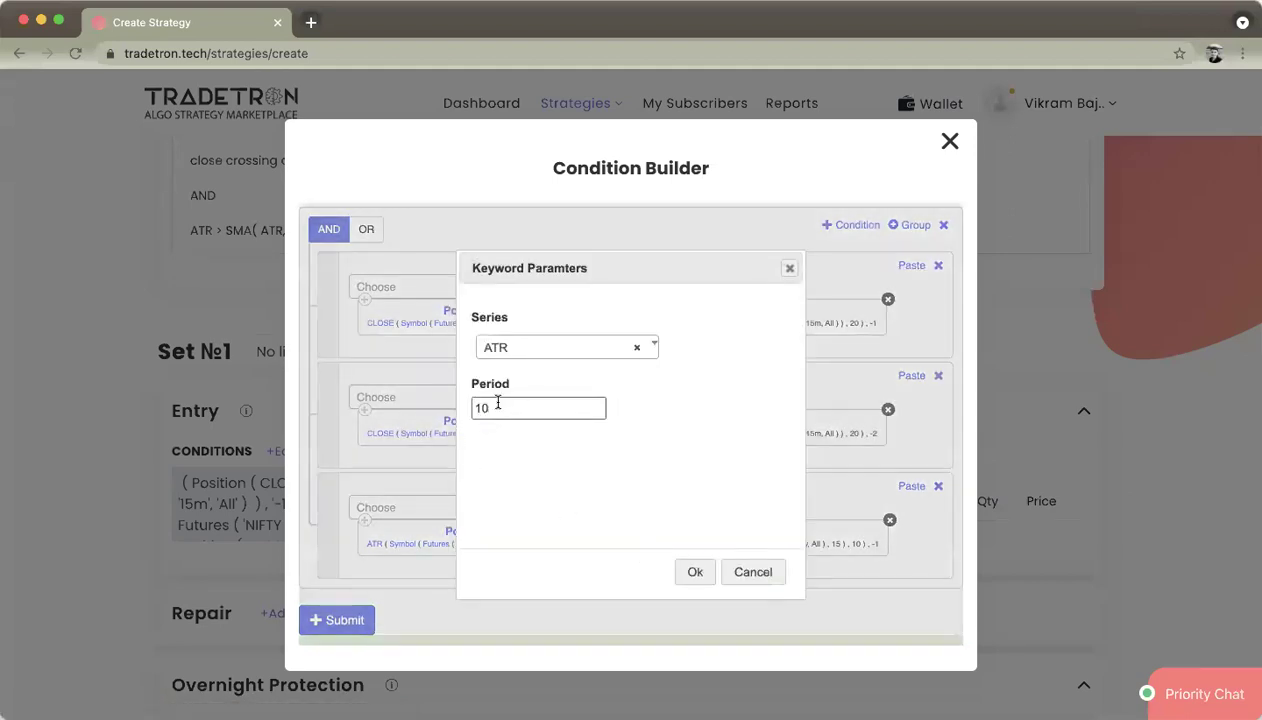
left_click(788, 270)
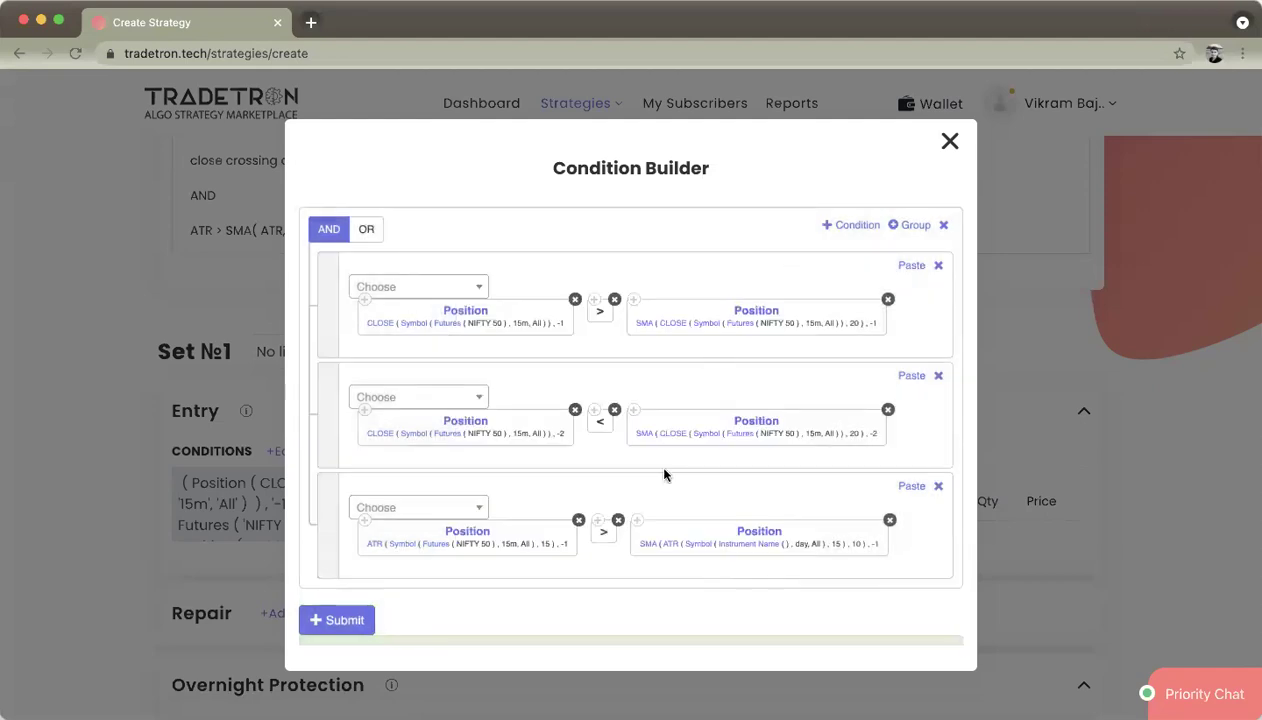
Set the symbol of the ATR nested in the SMA to the Futures underlying with 15m candles
left_click(696, 544)
left_click(586, 349)
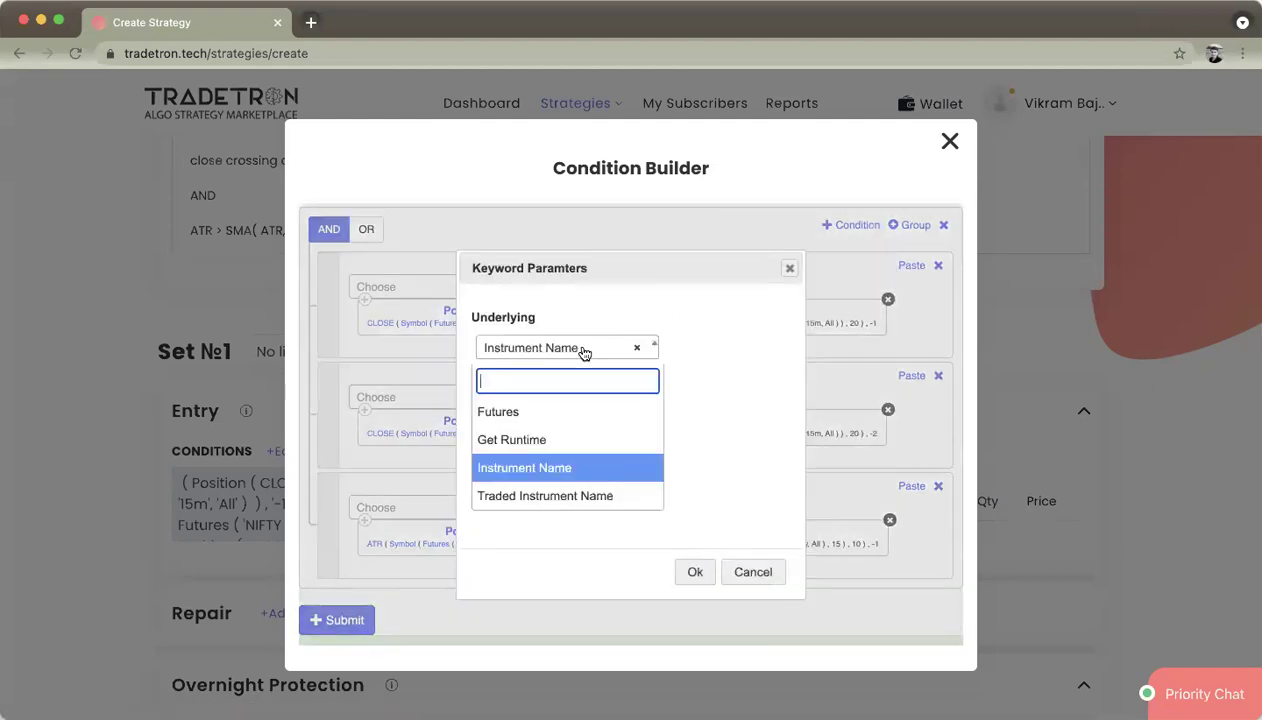
key("Return")
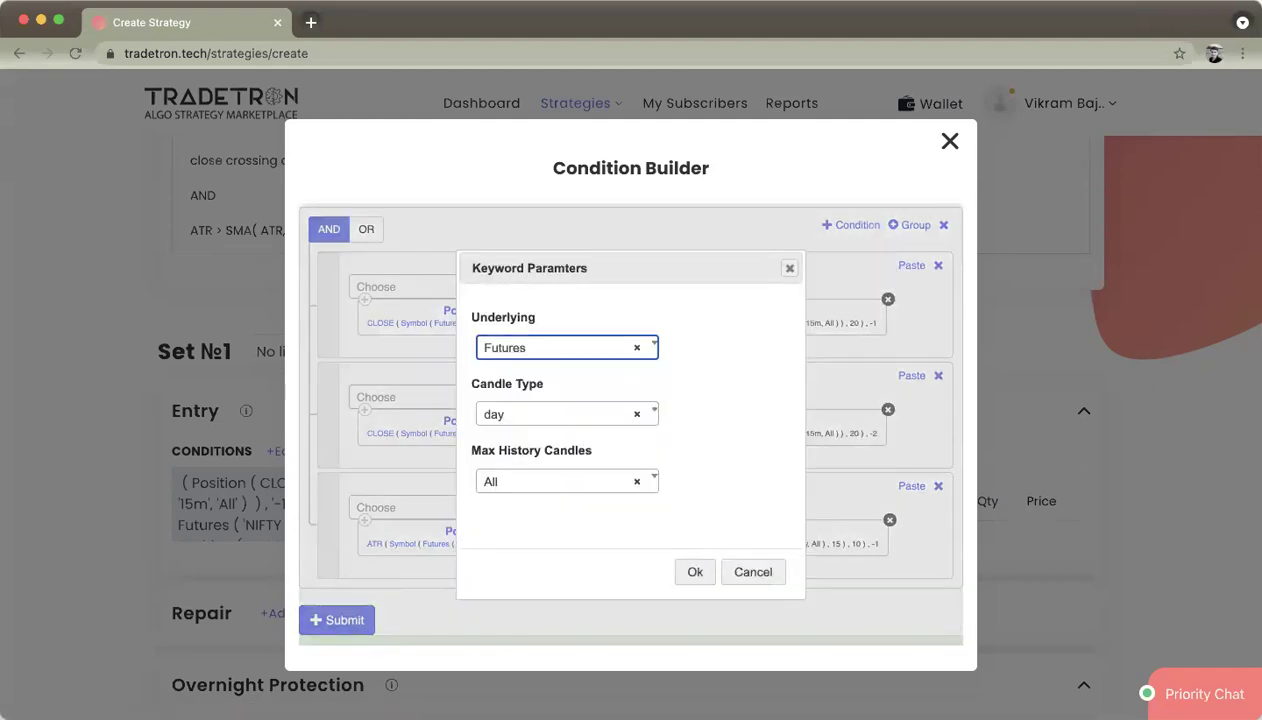
left_click(600, 414)
type("15")
key("Return")
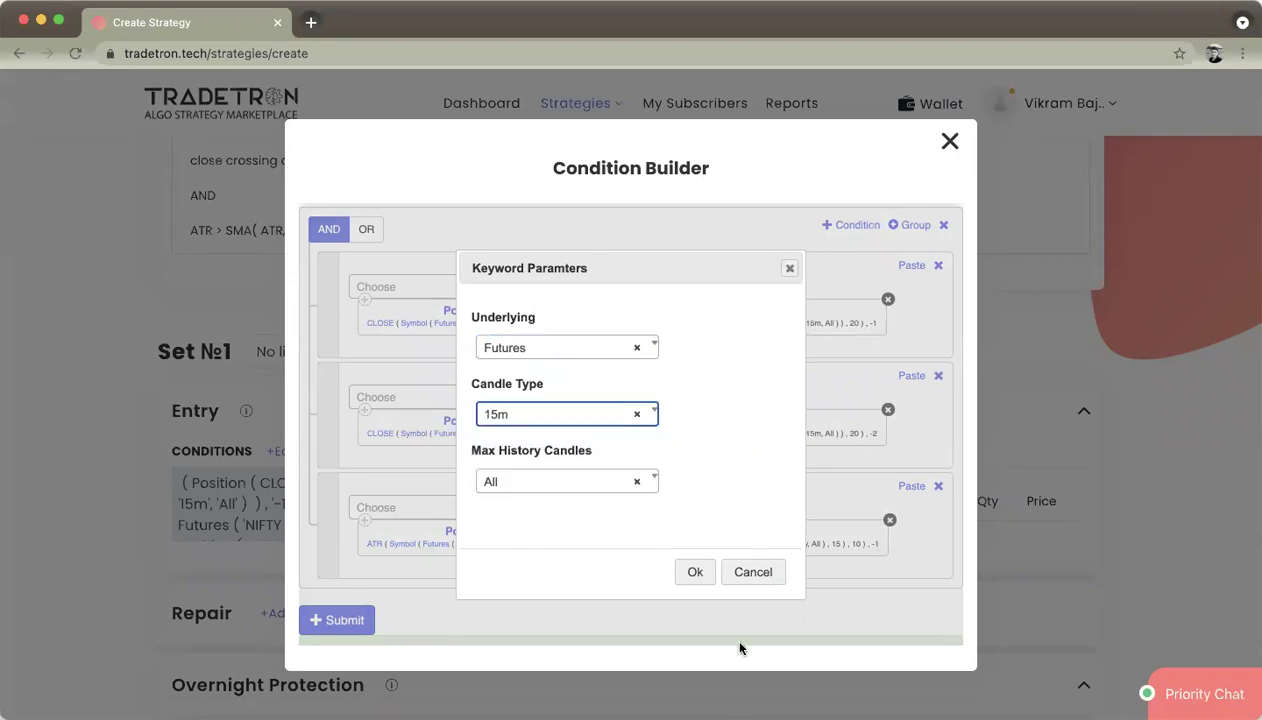
left_click(695, 572)
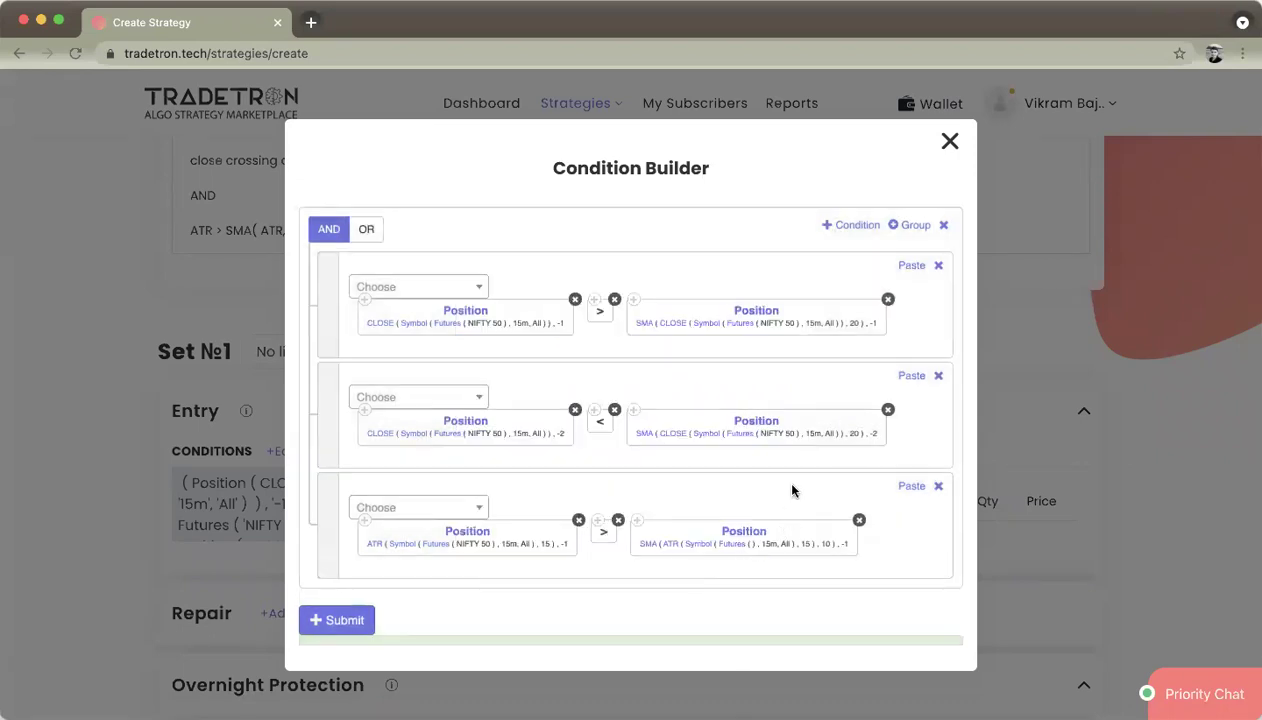
Set the underlying of the Futures keyword inside the SMA of ATR to NIFTY 50
left_click(725, 540)
type("nifty")
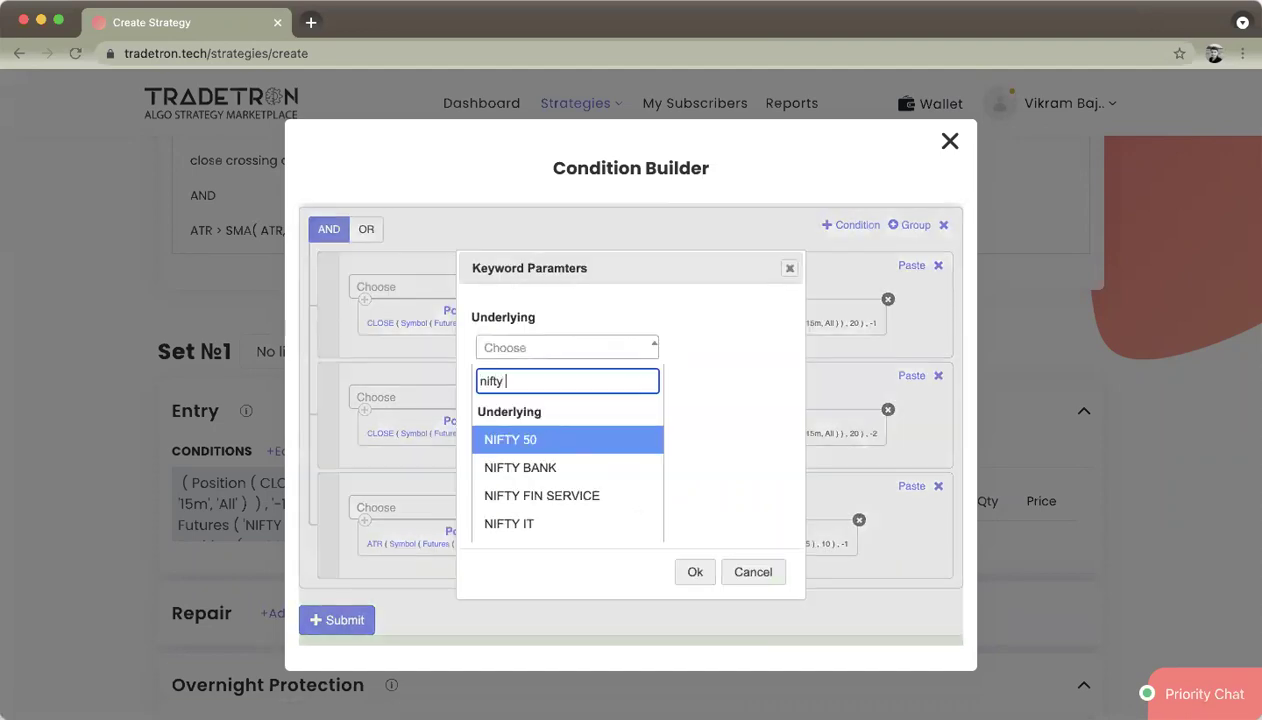
key("Return")
left_click(695, 572)
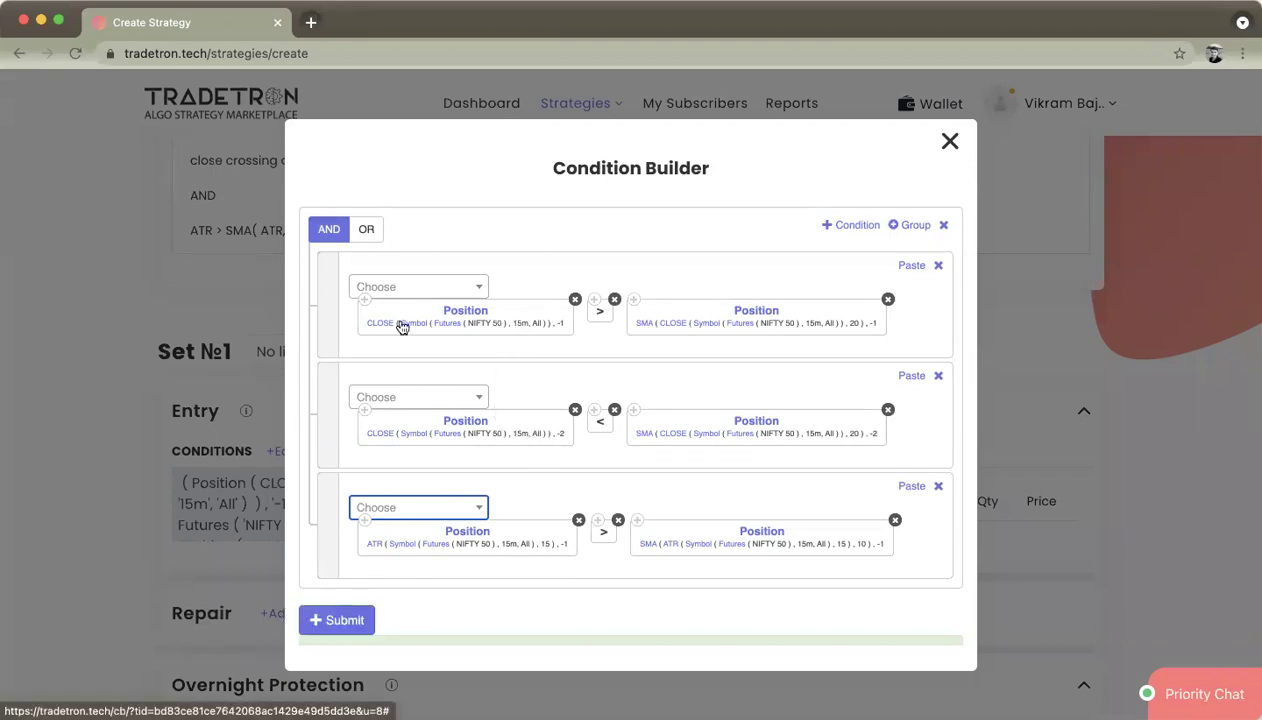
Submit the three-row Entry condition and review the saved version in the Condition Builder
left_click(368, 622)
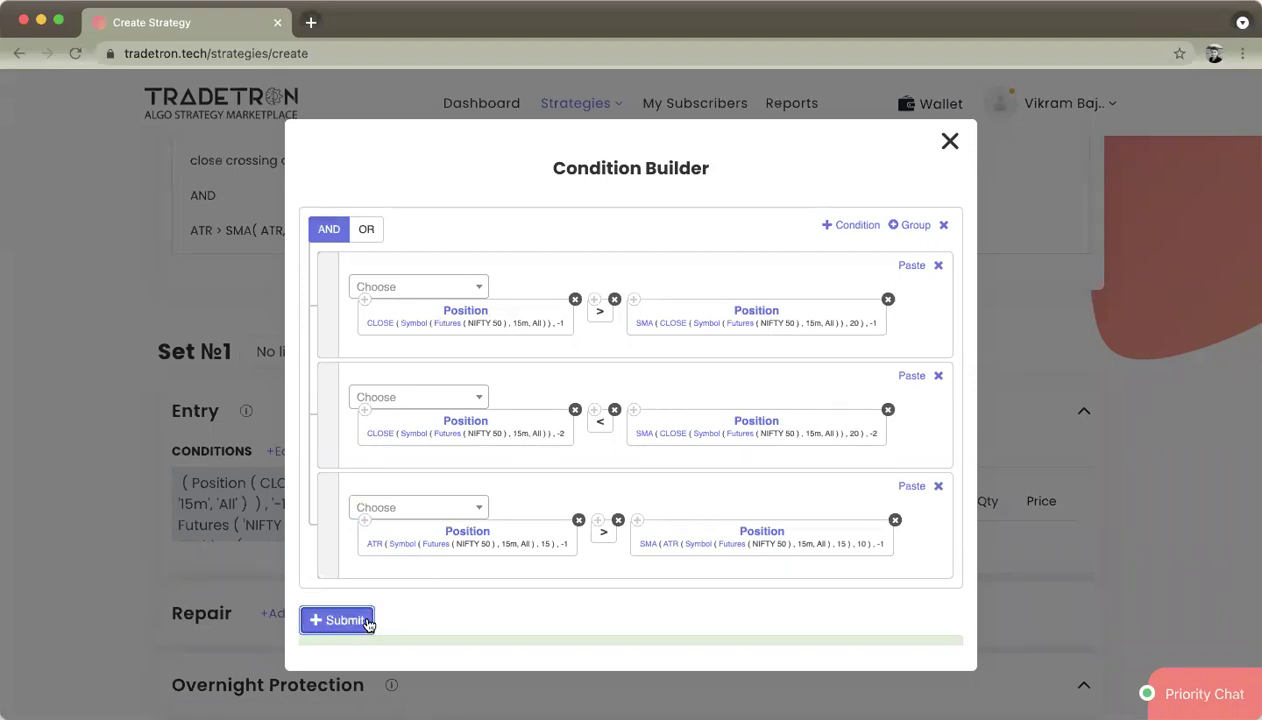
left_click(951, 143)
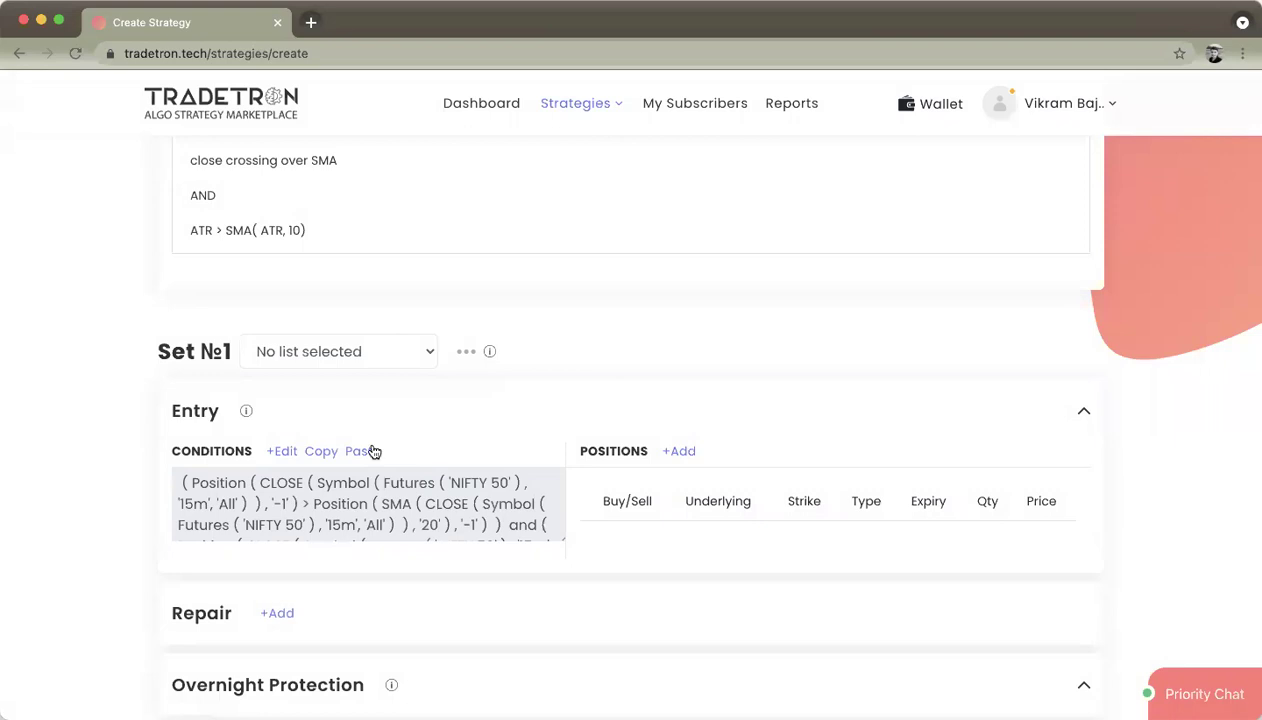
left_click(280, 453)
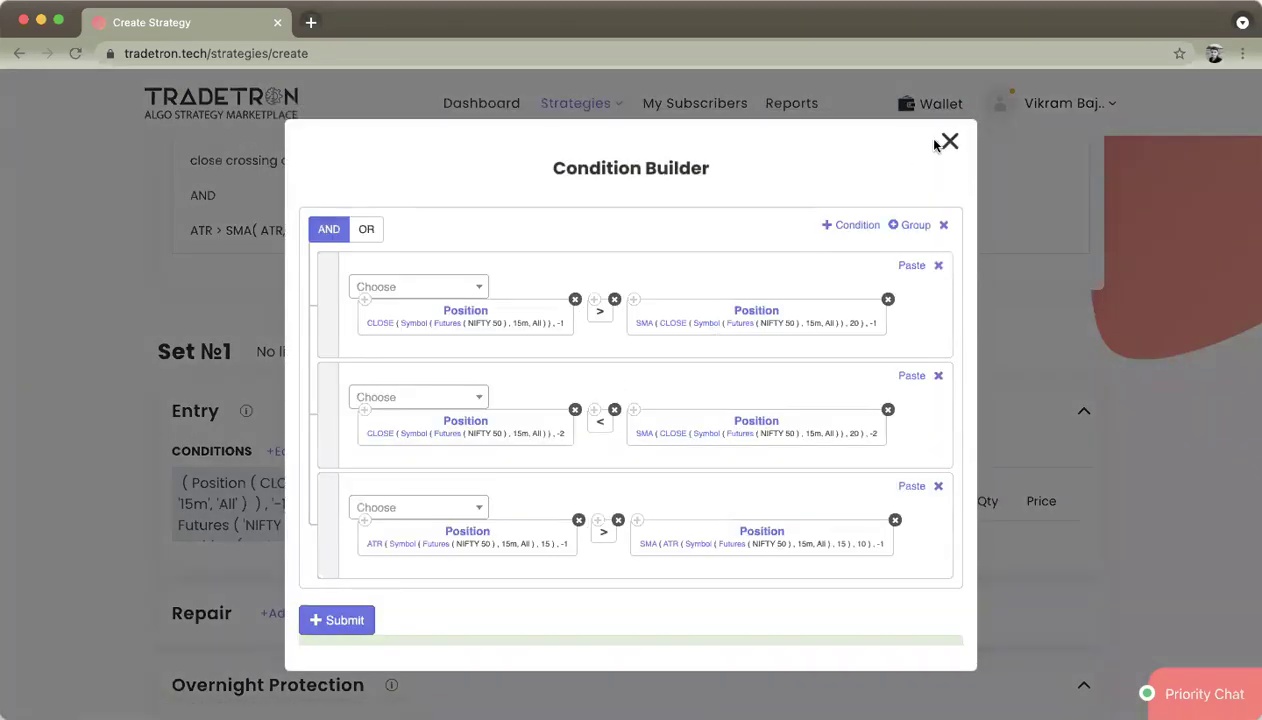
left_click(949, 134)
Copy the Entry condition and paste it into the Universal Exit conditions
left_click(322, 451)
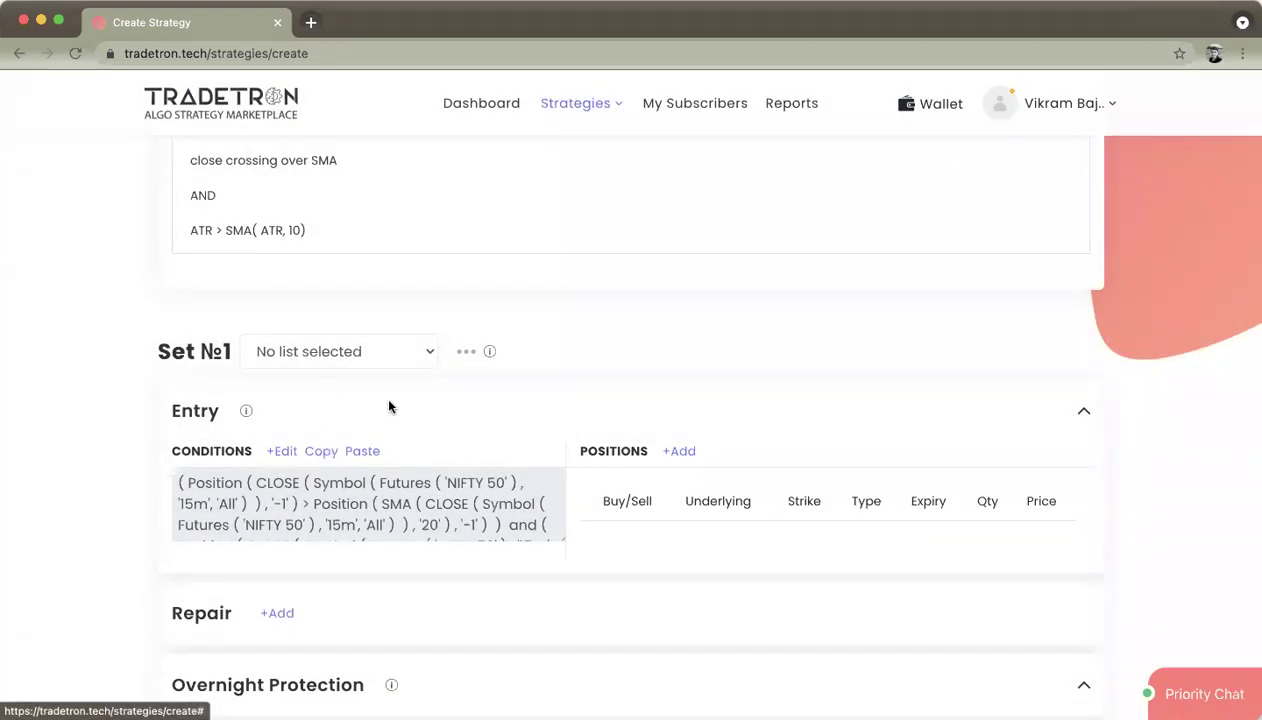
scroll(390, 406, "down", 3)
scroll(388, 405, "down", 2)
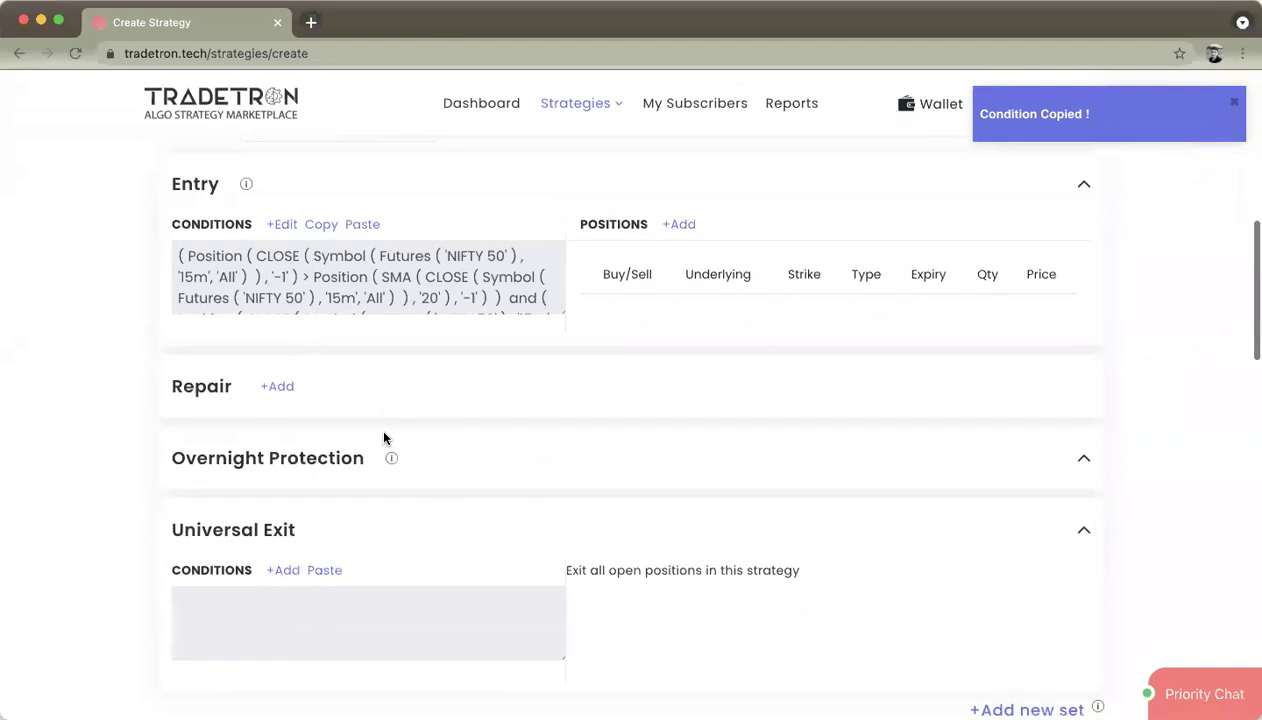
left_click(331, 572)
In the Universal Exit condition, replace the first row's > operator with < and delete the other two rows
left_click(282, 571)
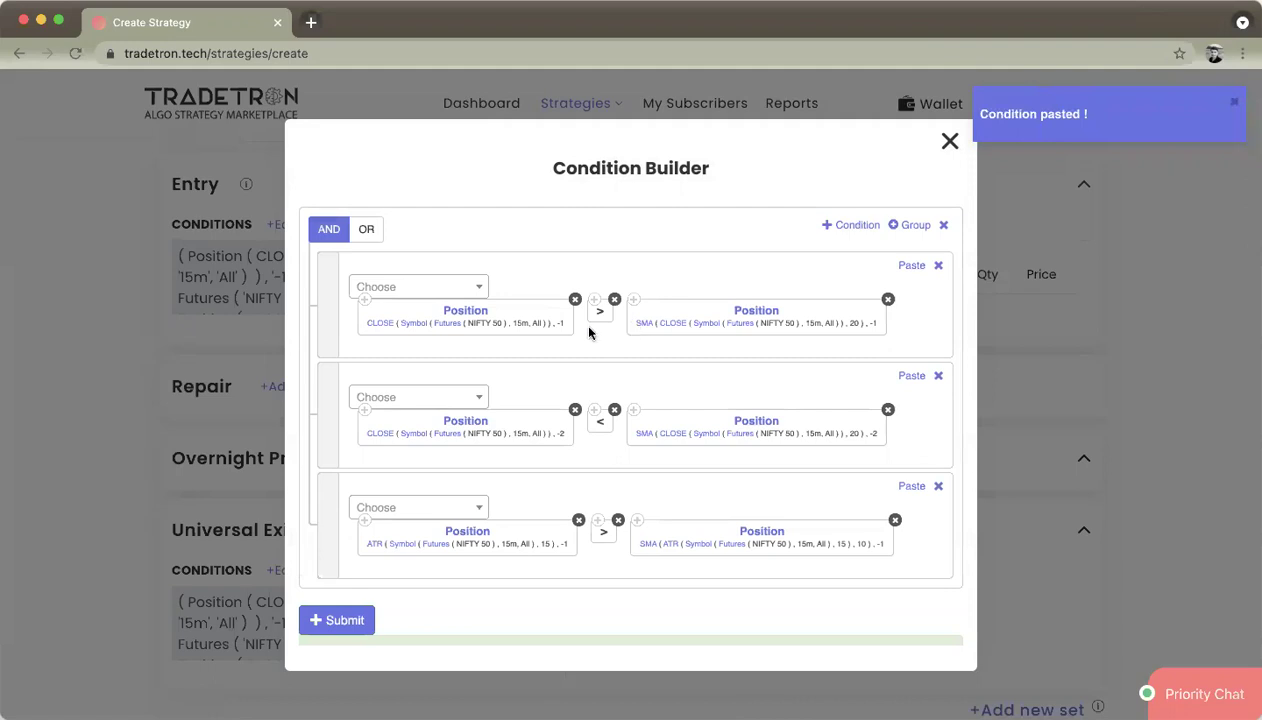
left_click(614, 299)
left_click(426, 292)
type("<")
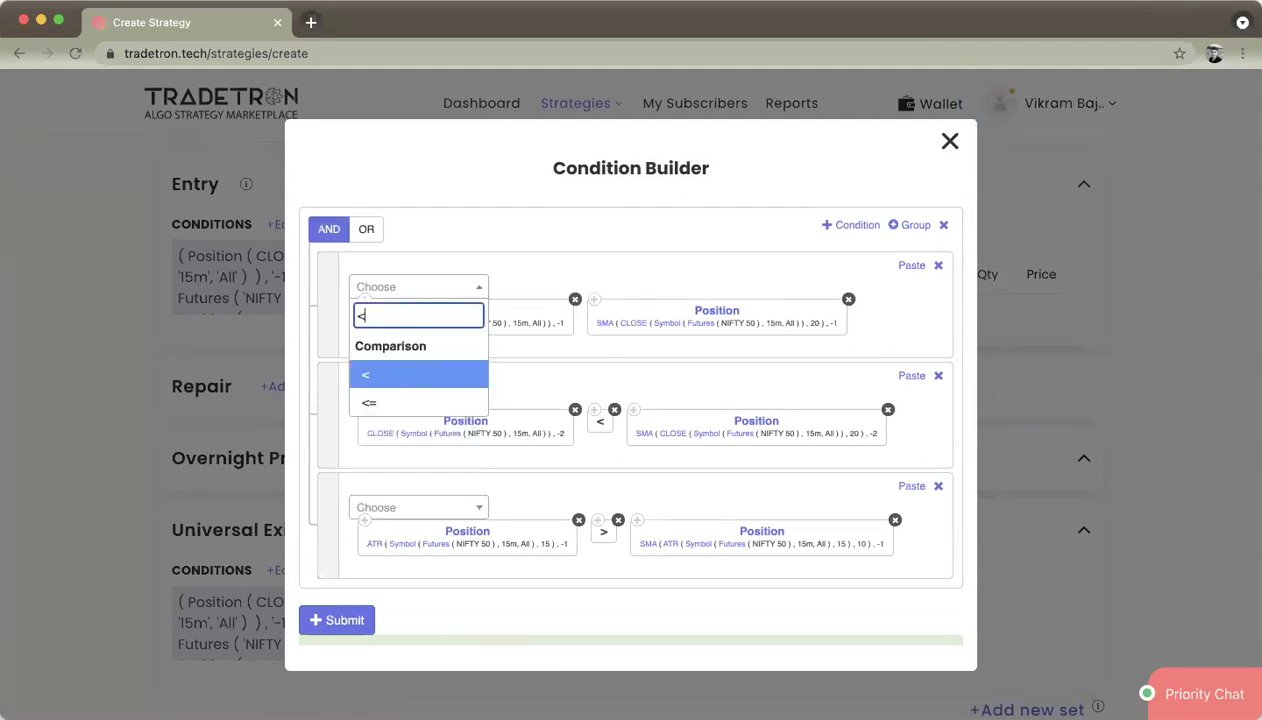
key("Return")
left_click_drag(872, 312, 623, 330)
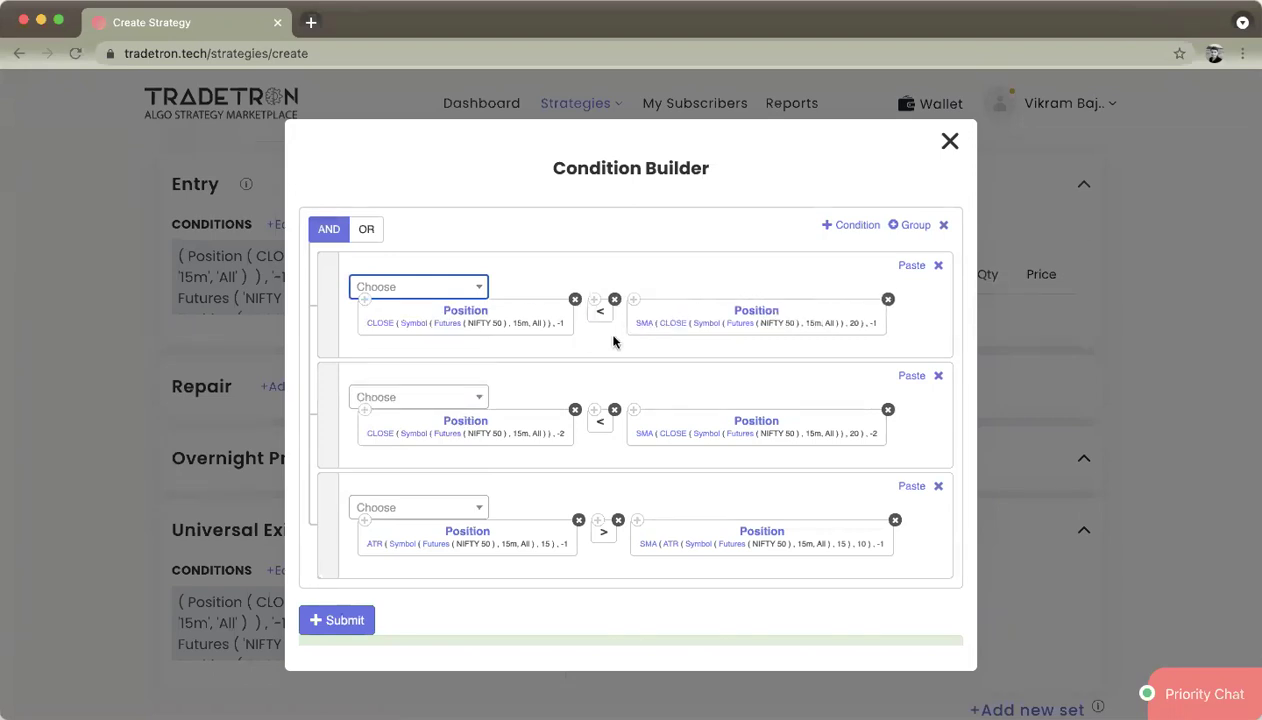
left_click(938, 376)
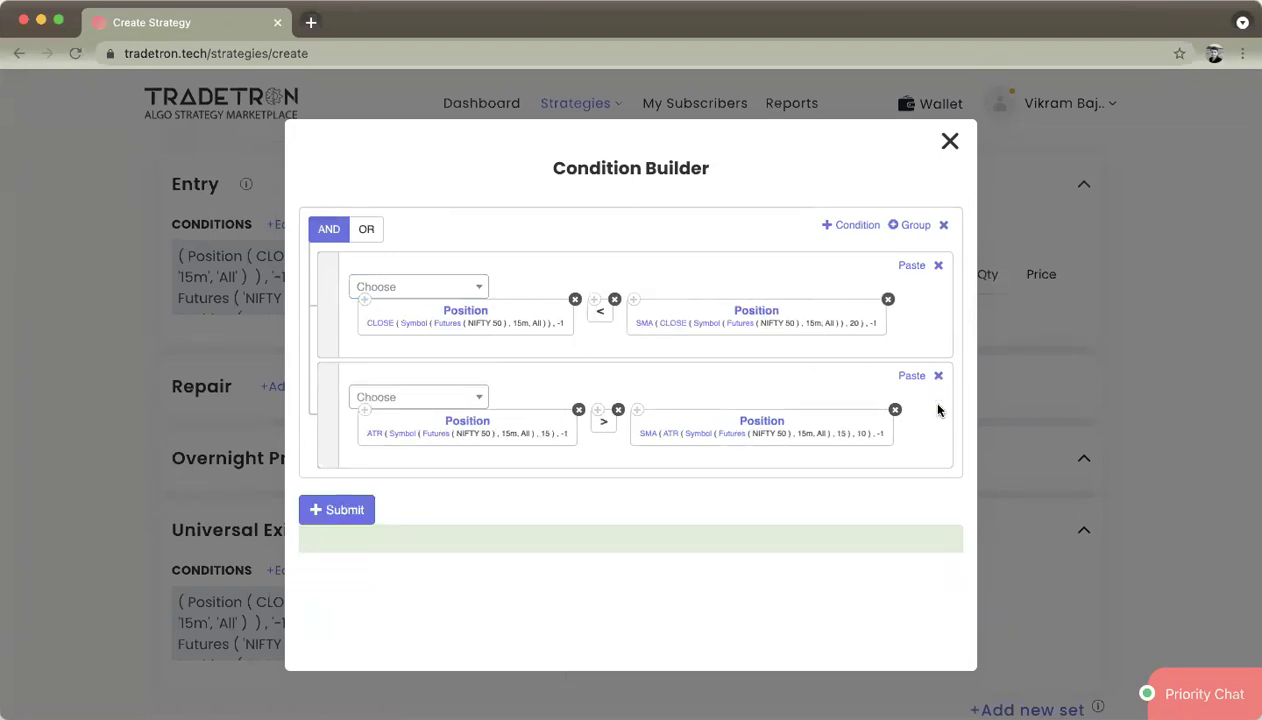
left_click(938, 376)
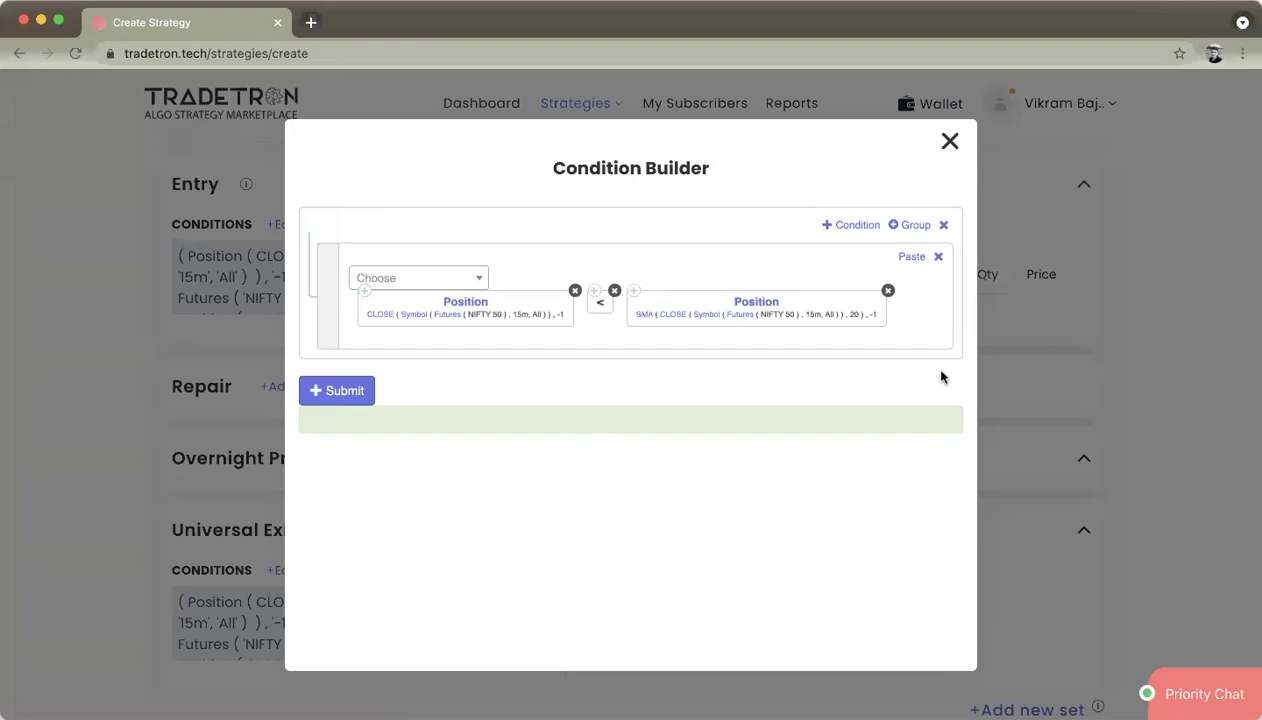
Submit the edited Universal Exit condition and close the Condition Builder
left_click(352, 394)
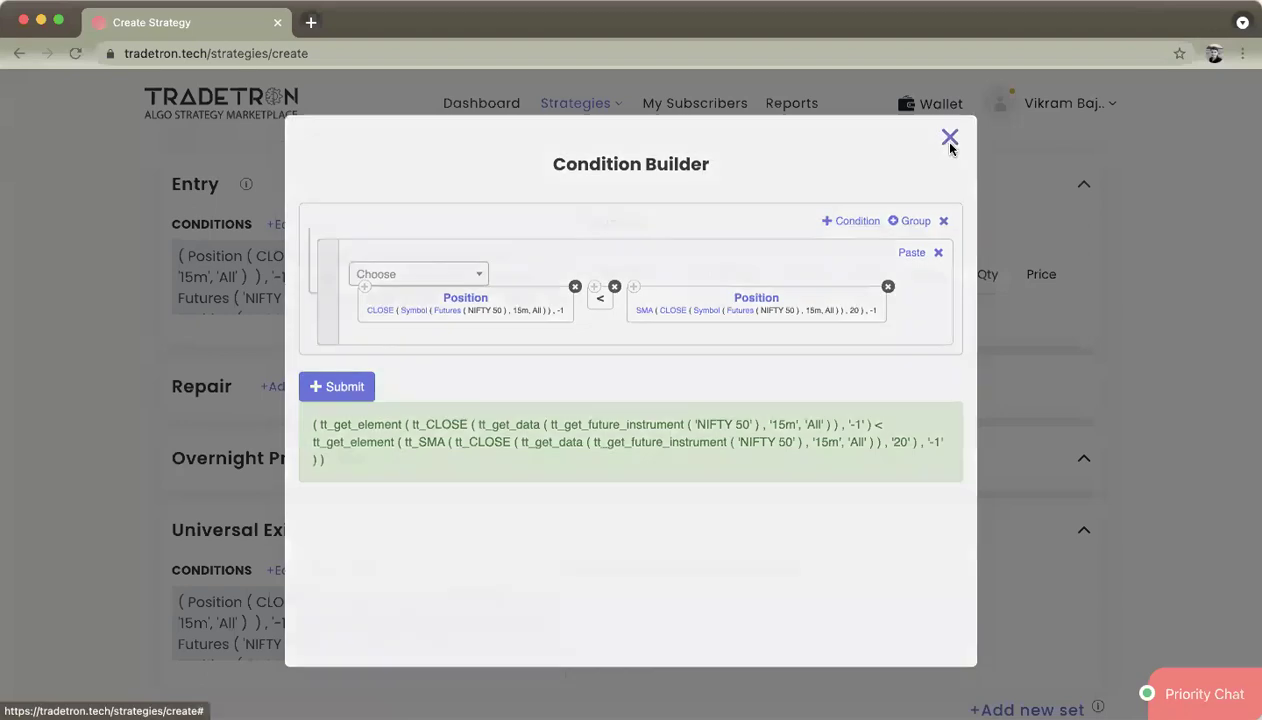
left_click(950, 144)
Start a buy position for the Entry with exchange NFO, type Call and underlying NIFTY 50
left_click(672, 224)
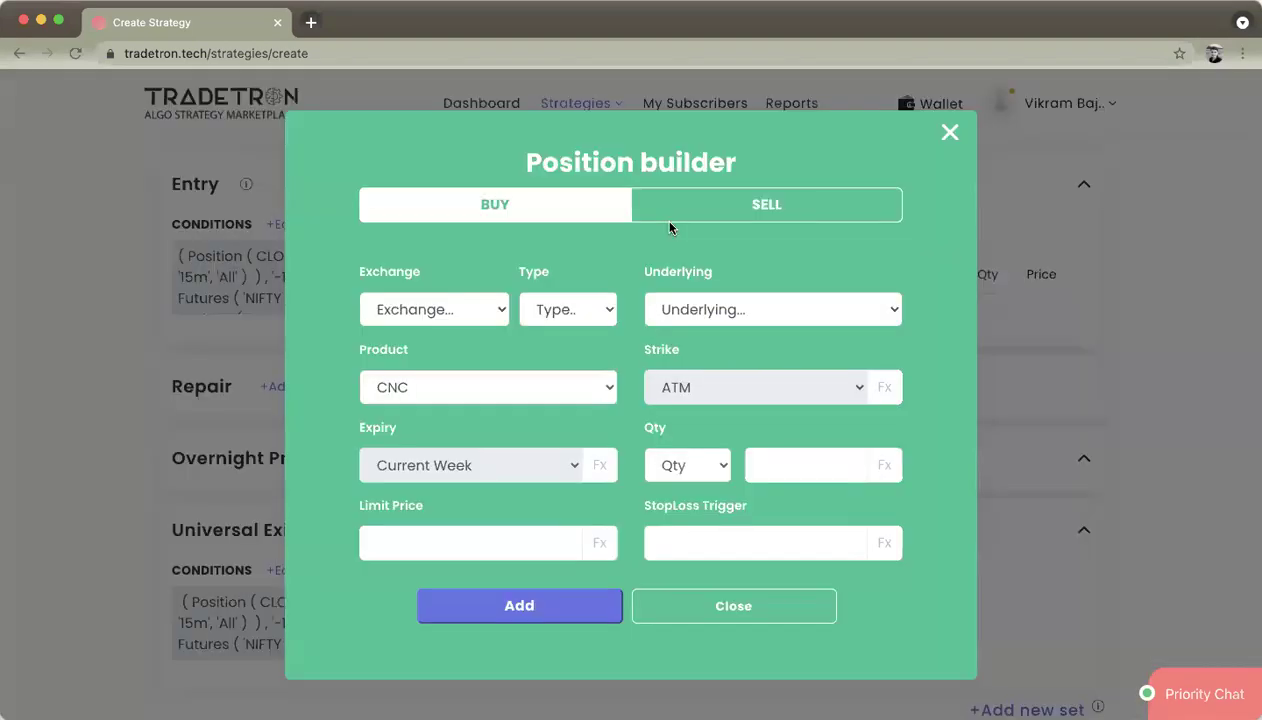
left_click(445, 315)
left_click(420, 377)
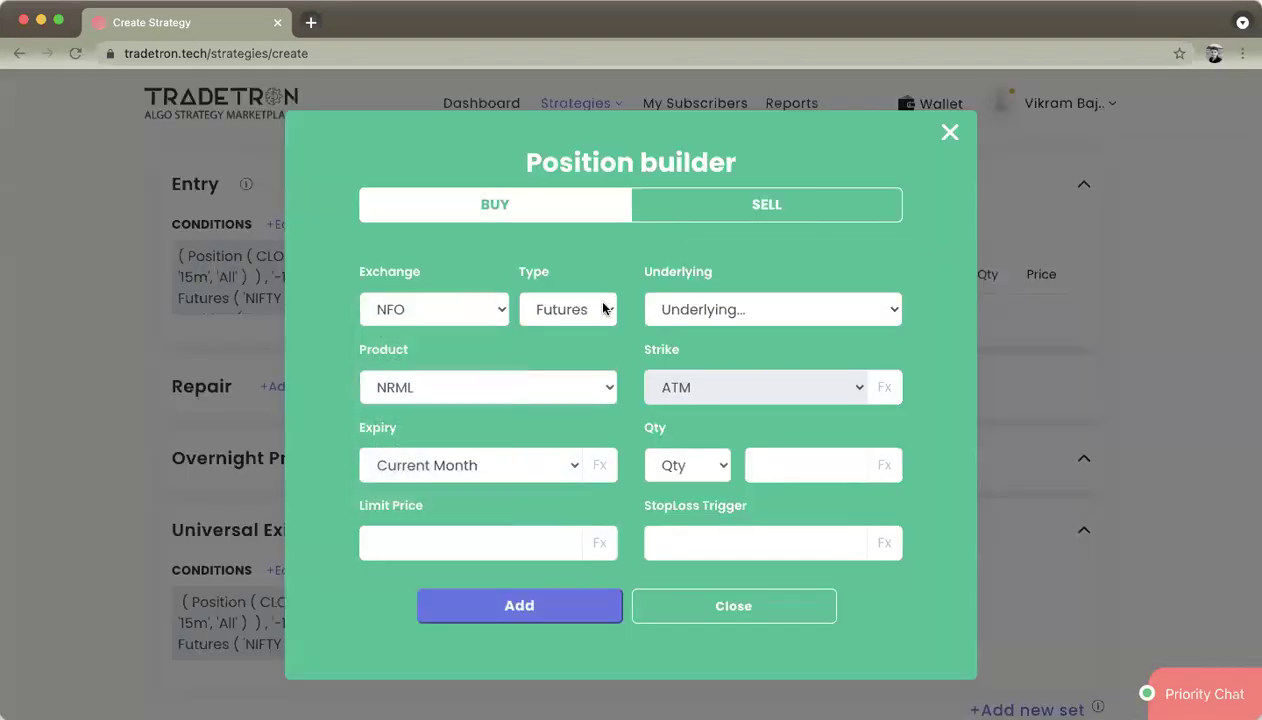
left_click(600, 307)
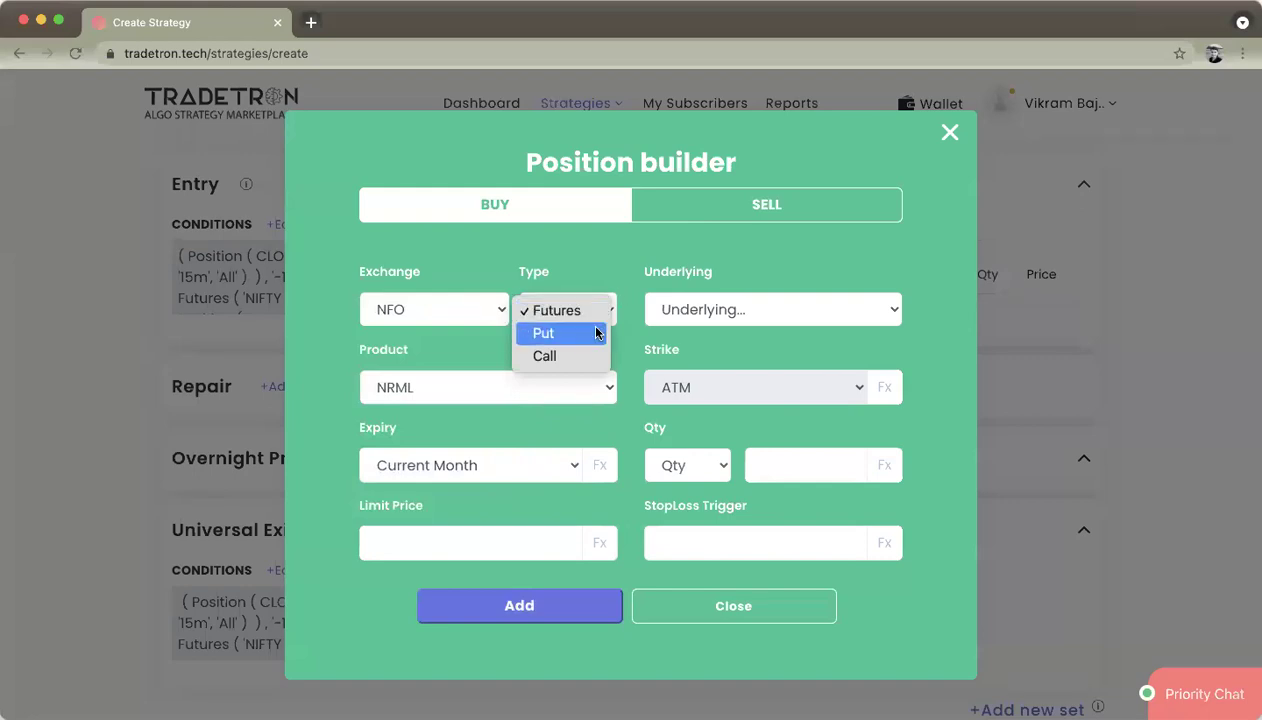
left_click(577, 356)
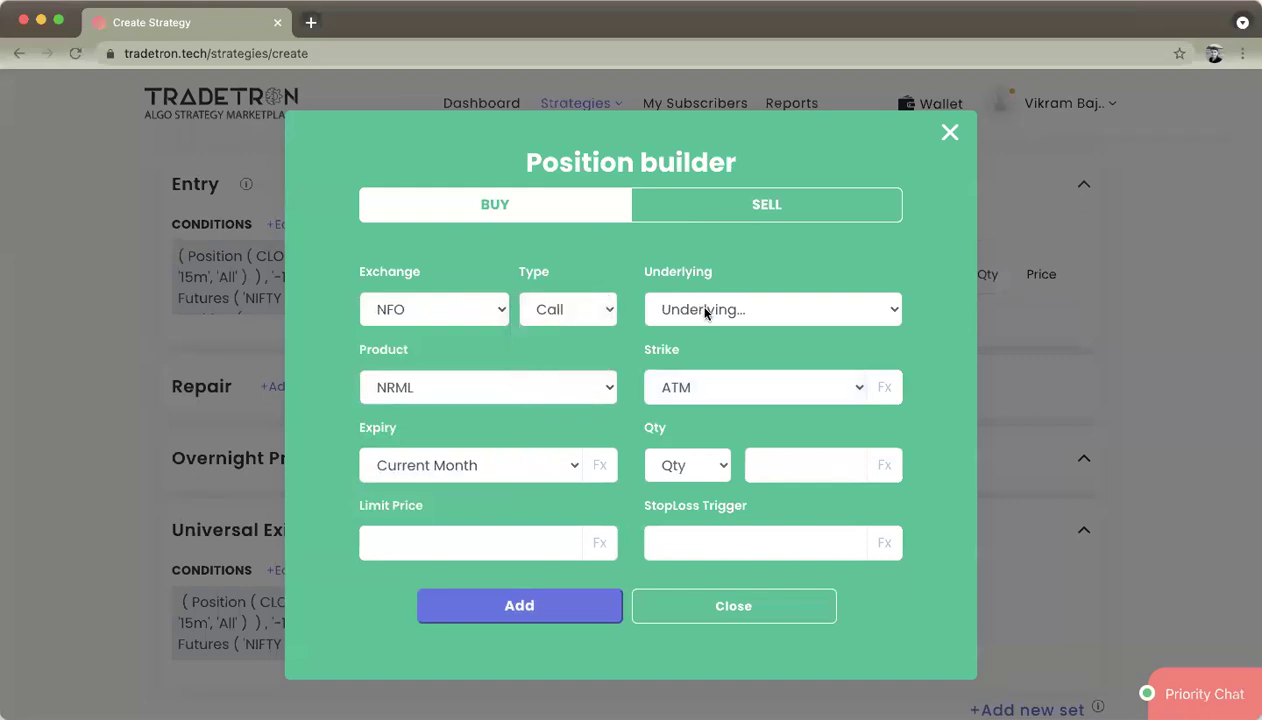
left_click(705, 313)
type("nifty")
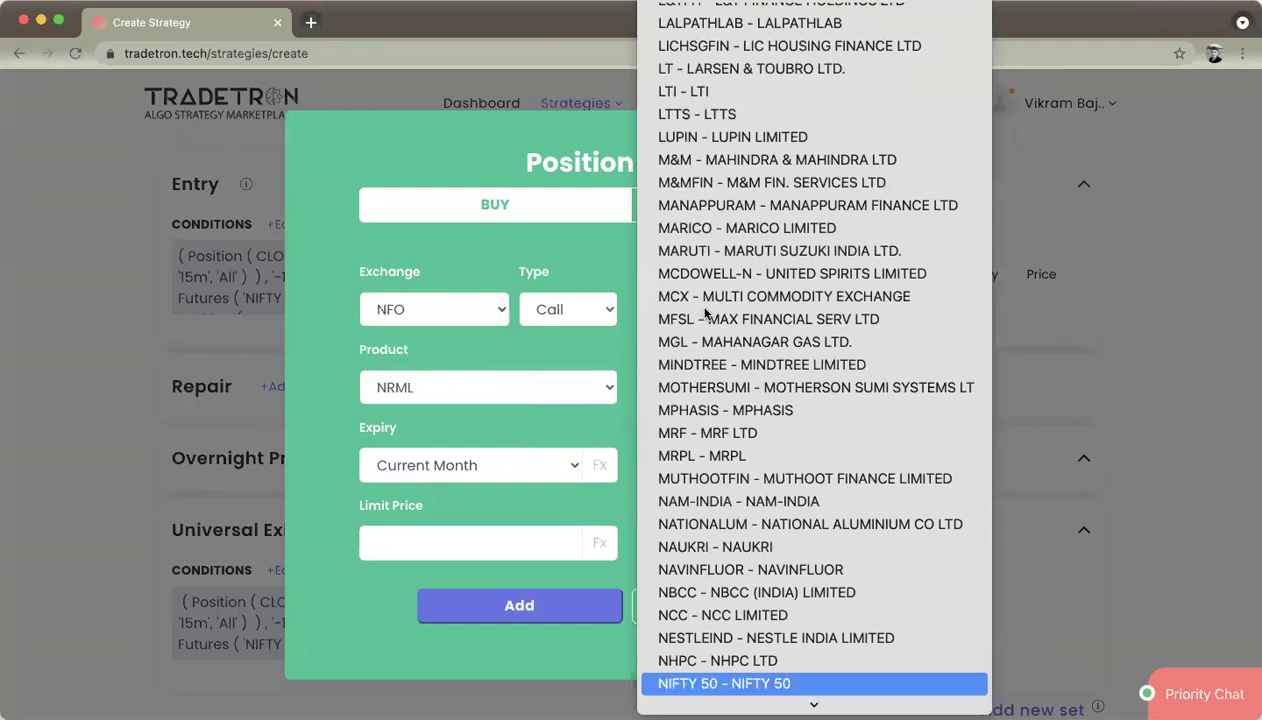
key("Return")
Set the call position's quantity to 1 lot and expiry to Current Week, and add it to the Entry positions
left_click(686, 465)
left_click(676, 510)
left_click(789, 470)
type("1")
left_click(502, 470)
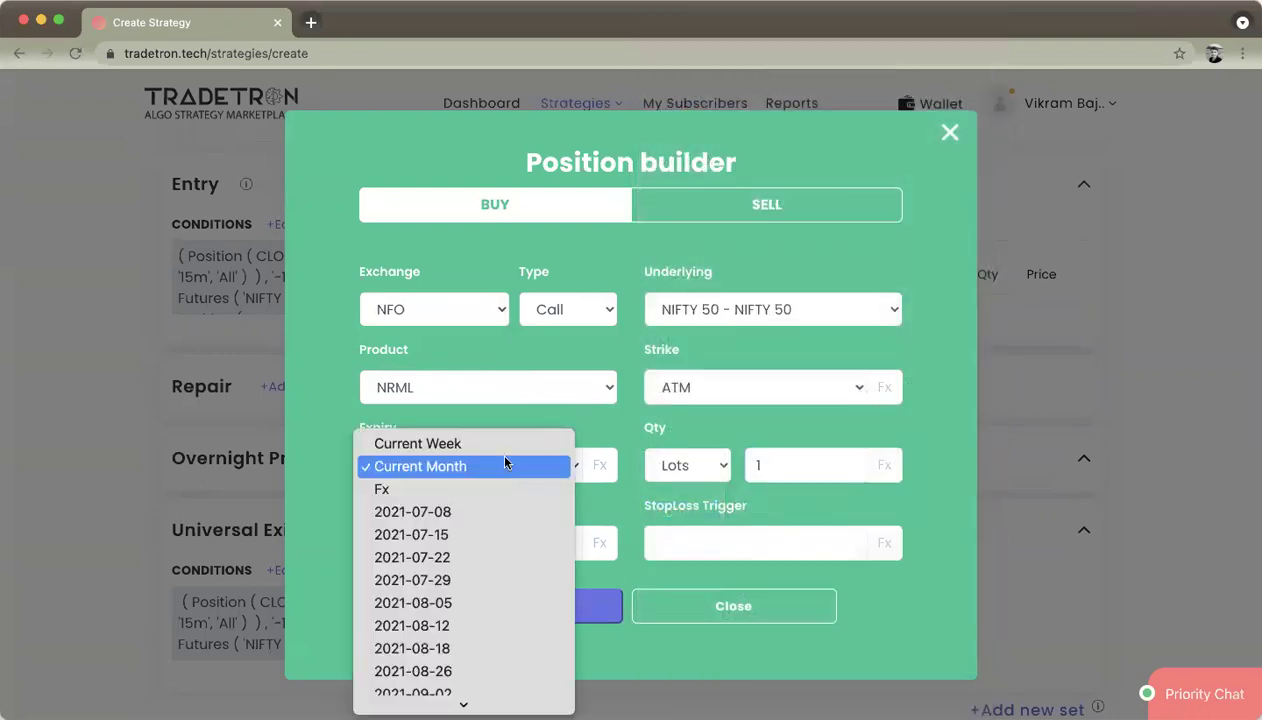
left_click(507, 444)
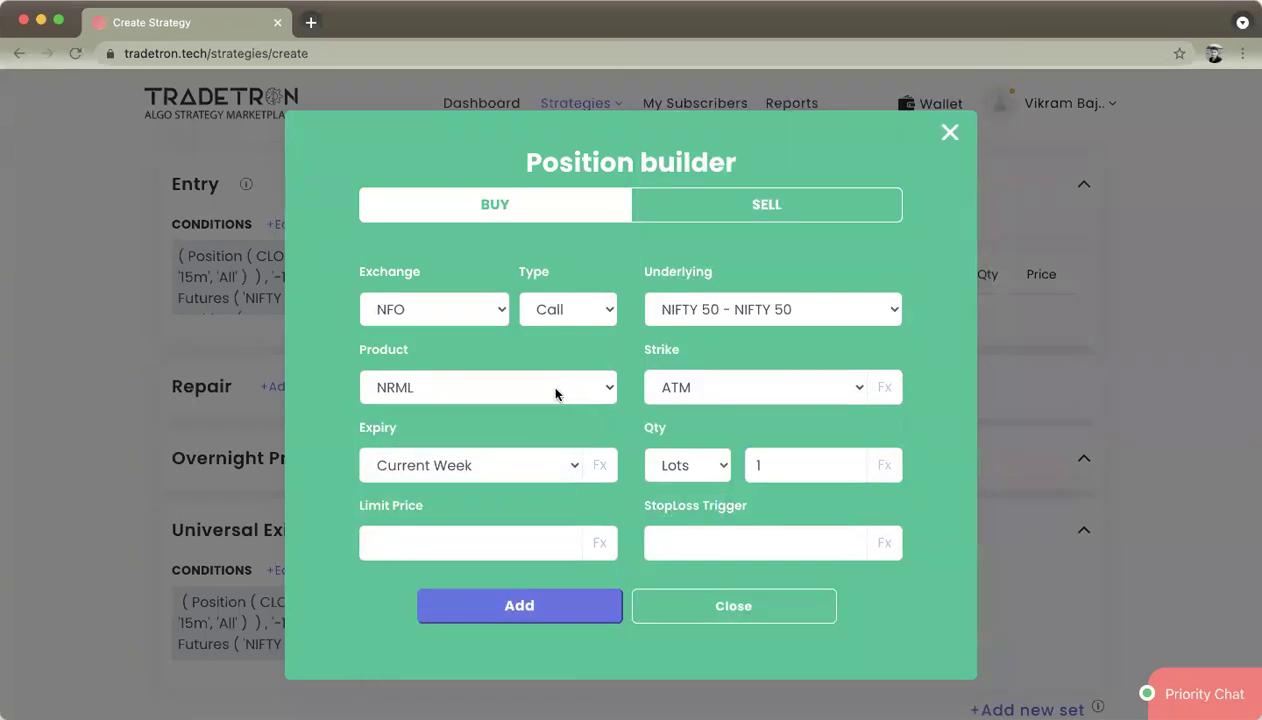
left_click(543, 622)
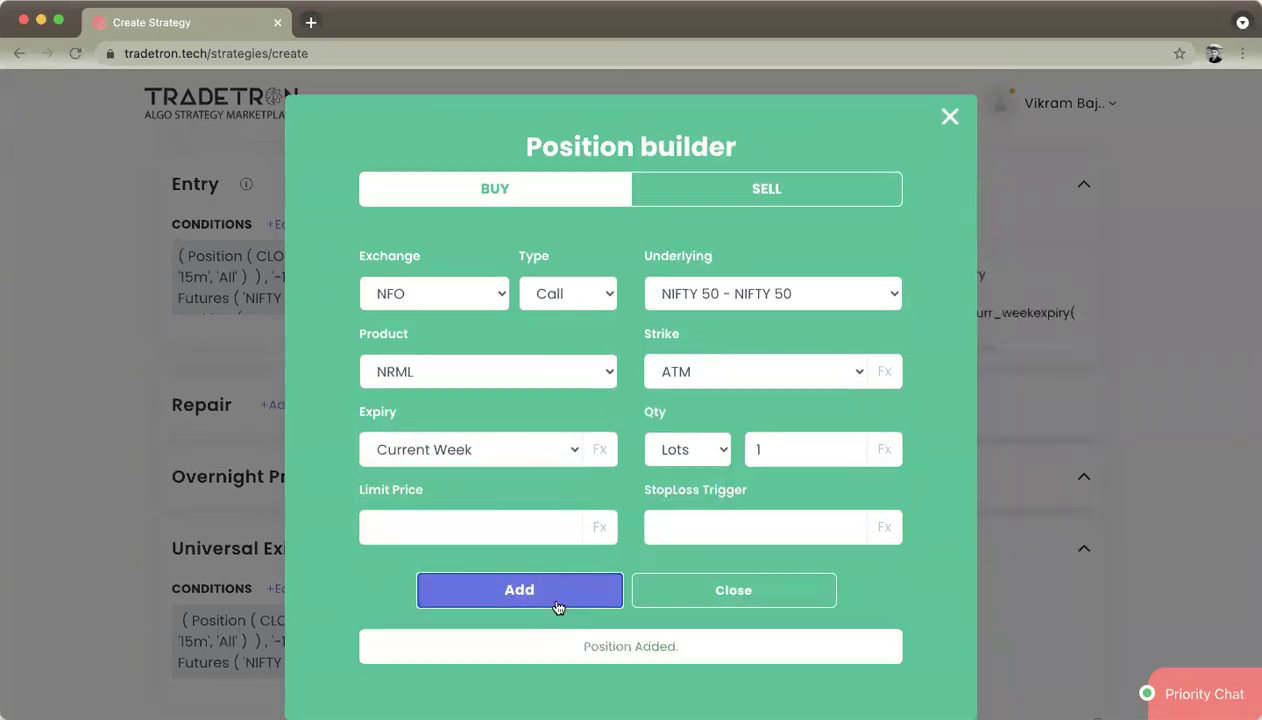
left_click(672, 589)
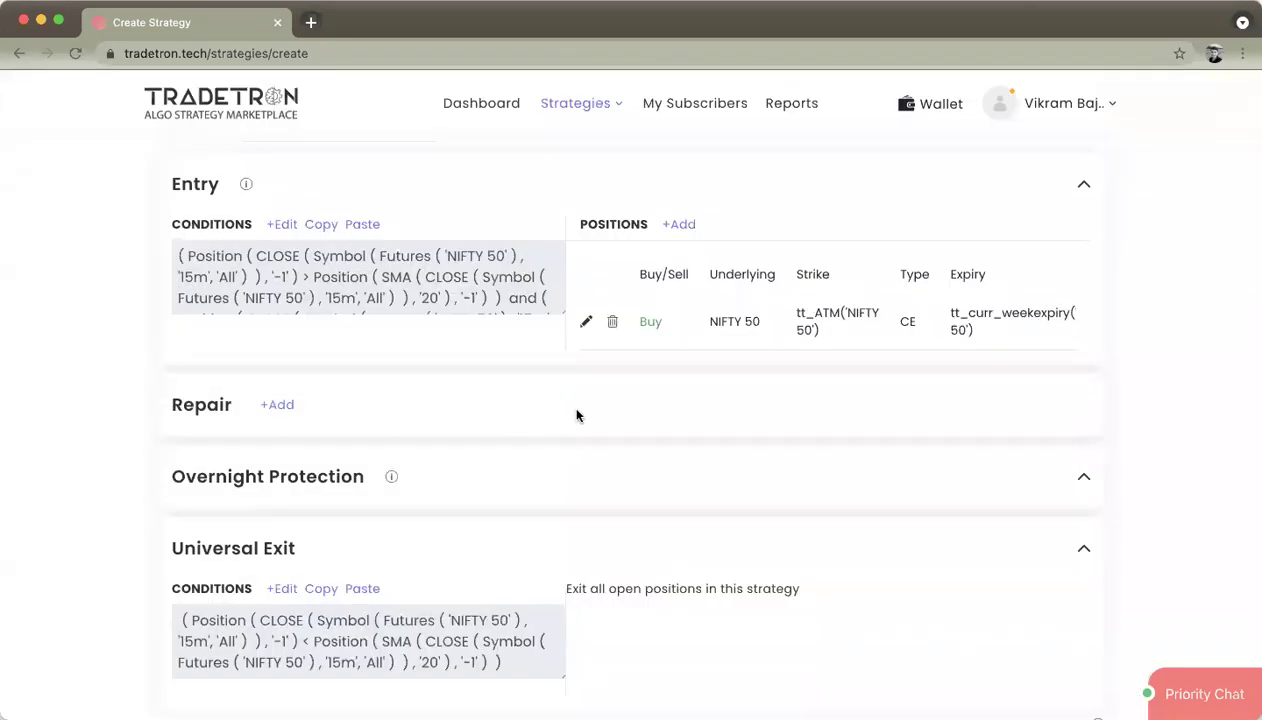
Add a second set and copy Set 1's Entry condition into Set 2's Entry conditions
scroll(576, 415, "down", 3)
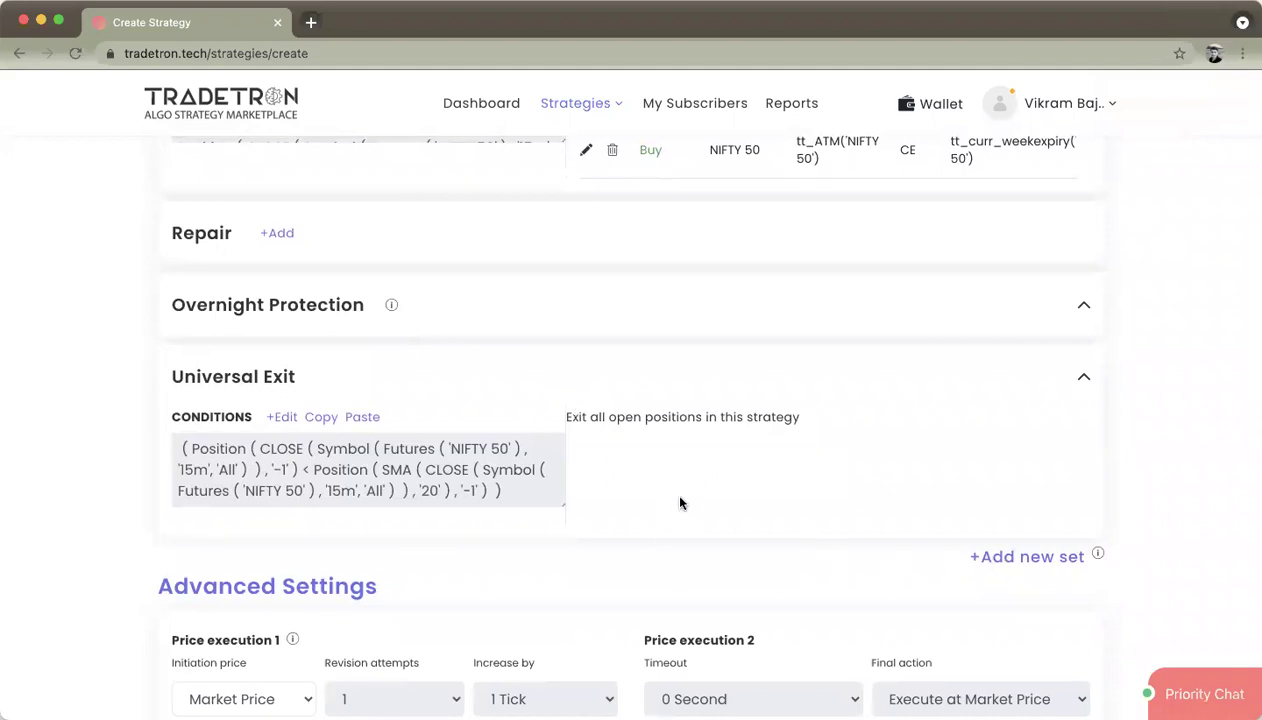
scroll(680, 503, "up", 10)
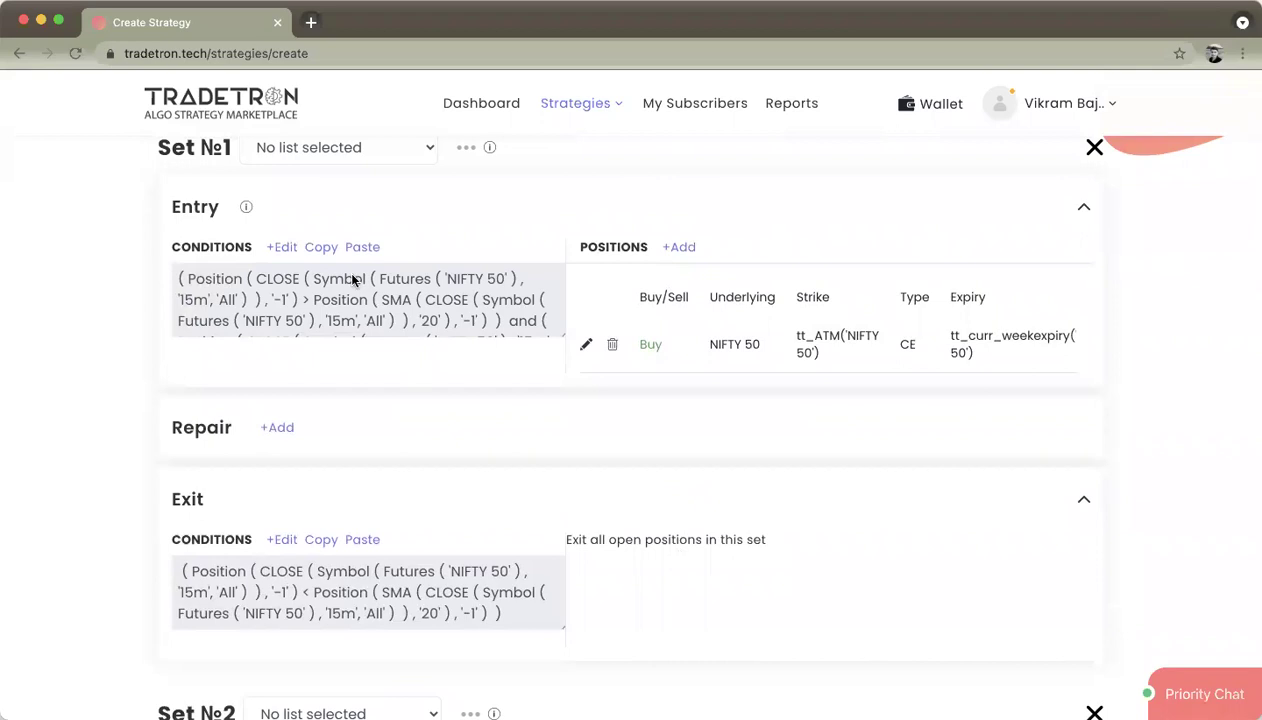
left_click(326, 249)
scroll(320, 435, "down", 3)
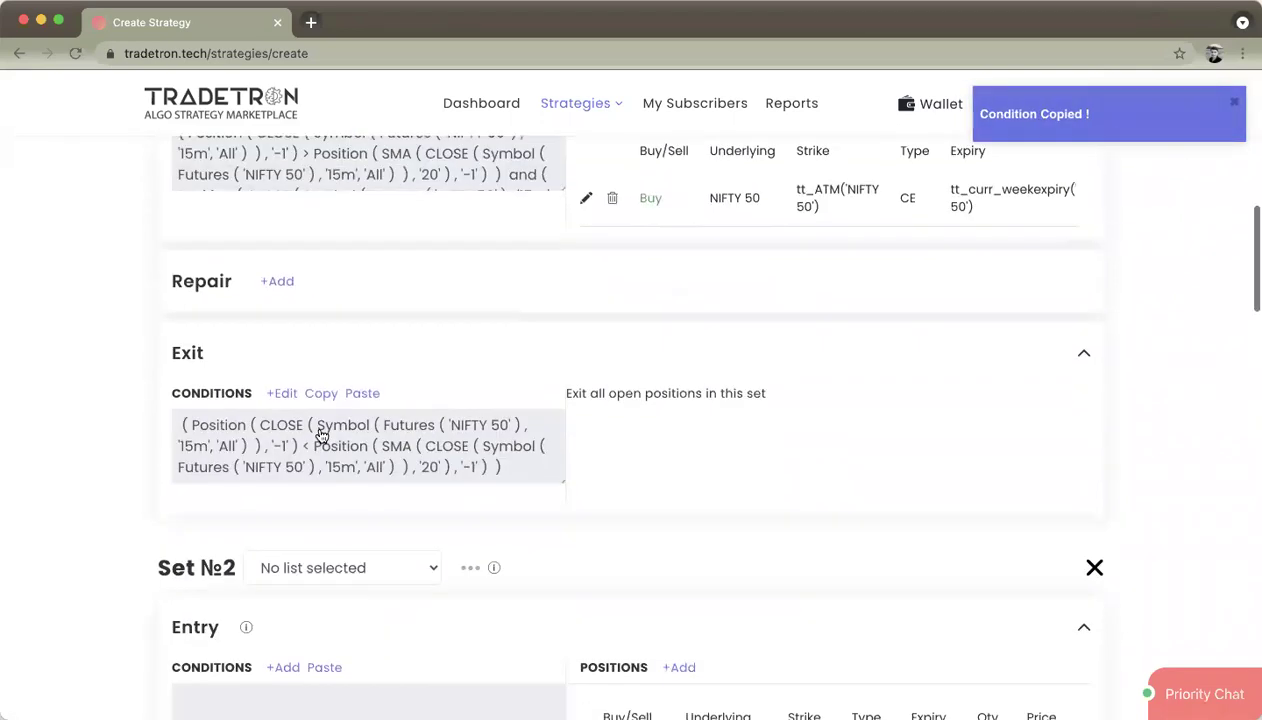
scroll(320, 435, "down", 4)
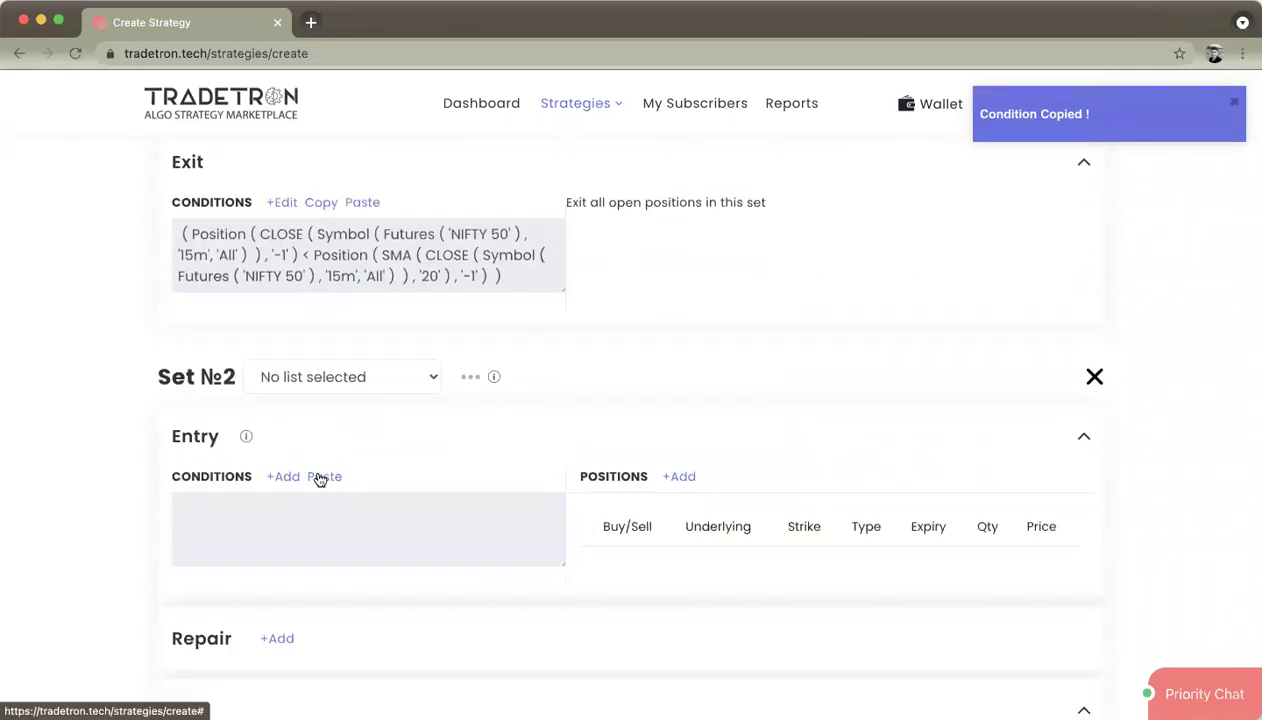
left_click(320, 480)
In Set 2's Entry condition, replace the first row's > operator with < between close and SMA
left_click(284, 478)
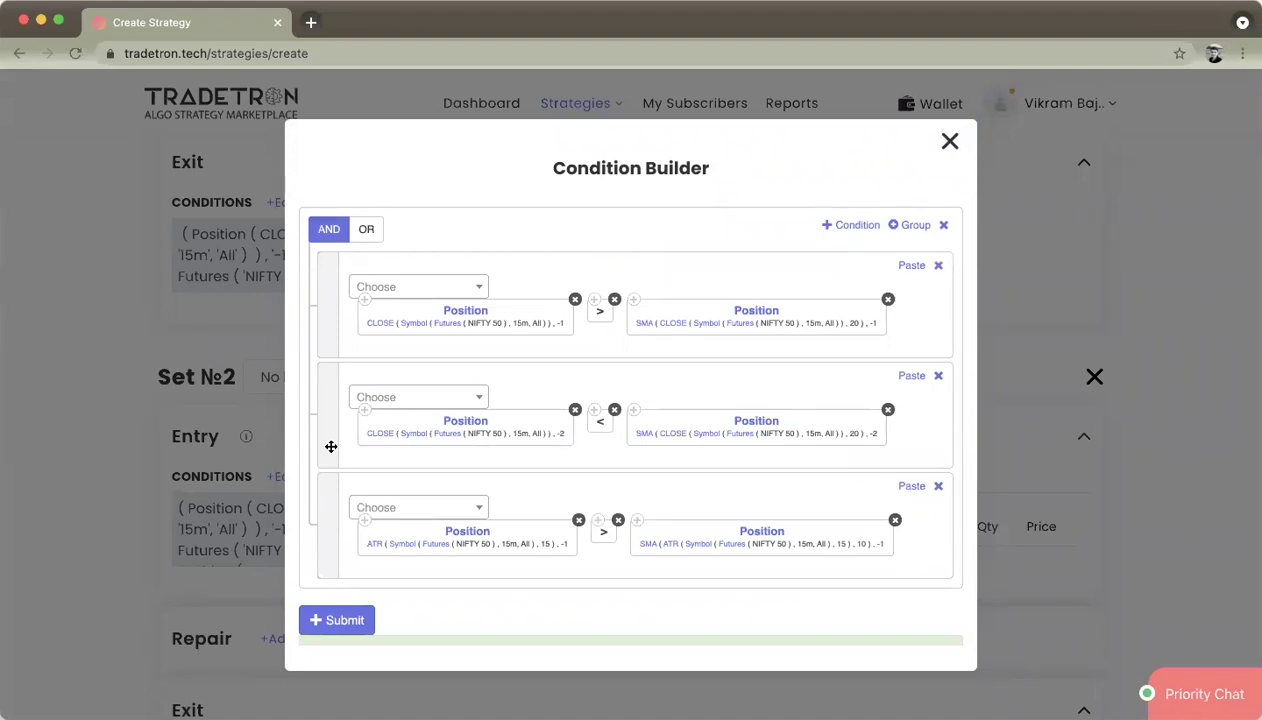
left_click(614, 299)
left_click(450, 287)
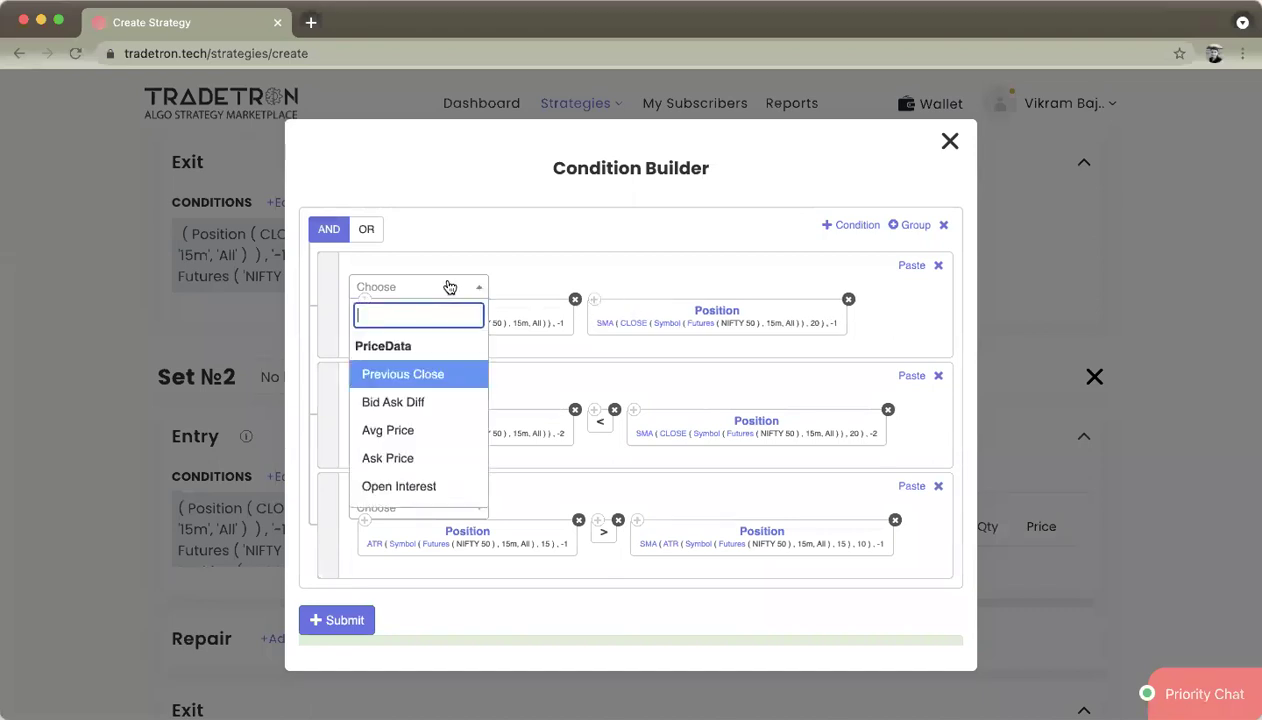
type("<")
key("Return")
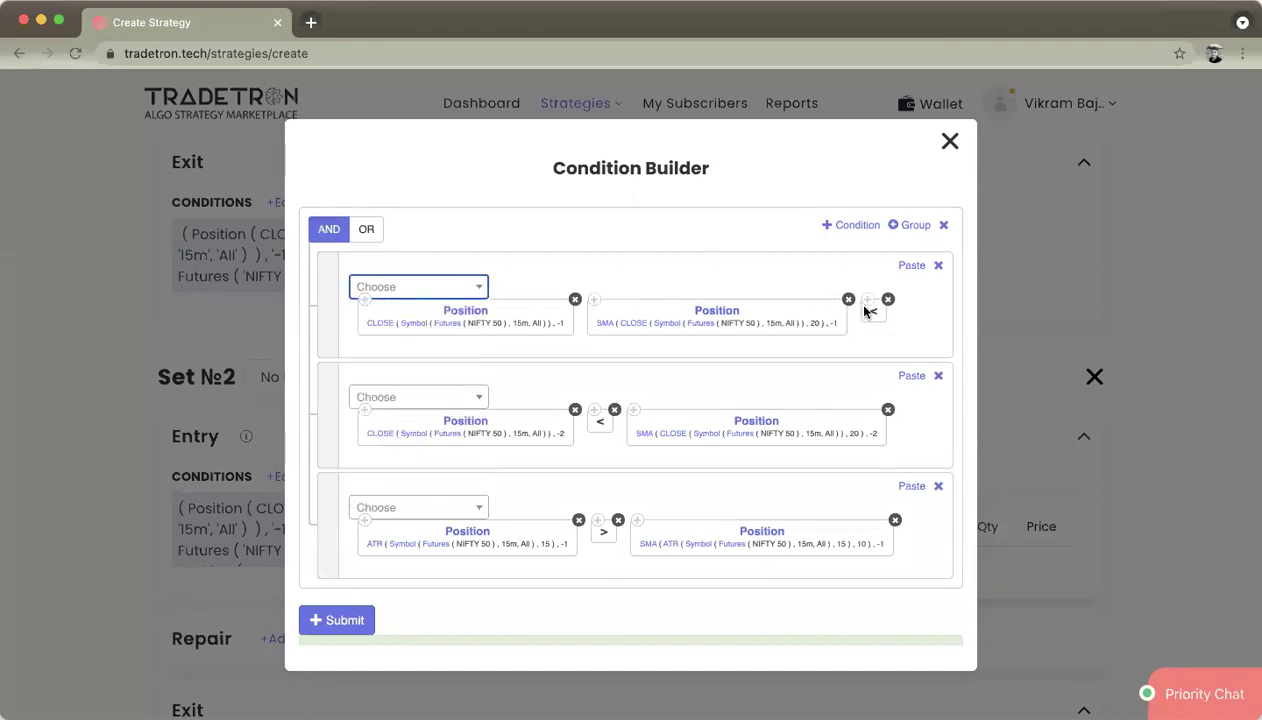
left_click_drag(873, 310, 610, 328)
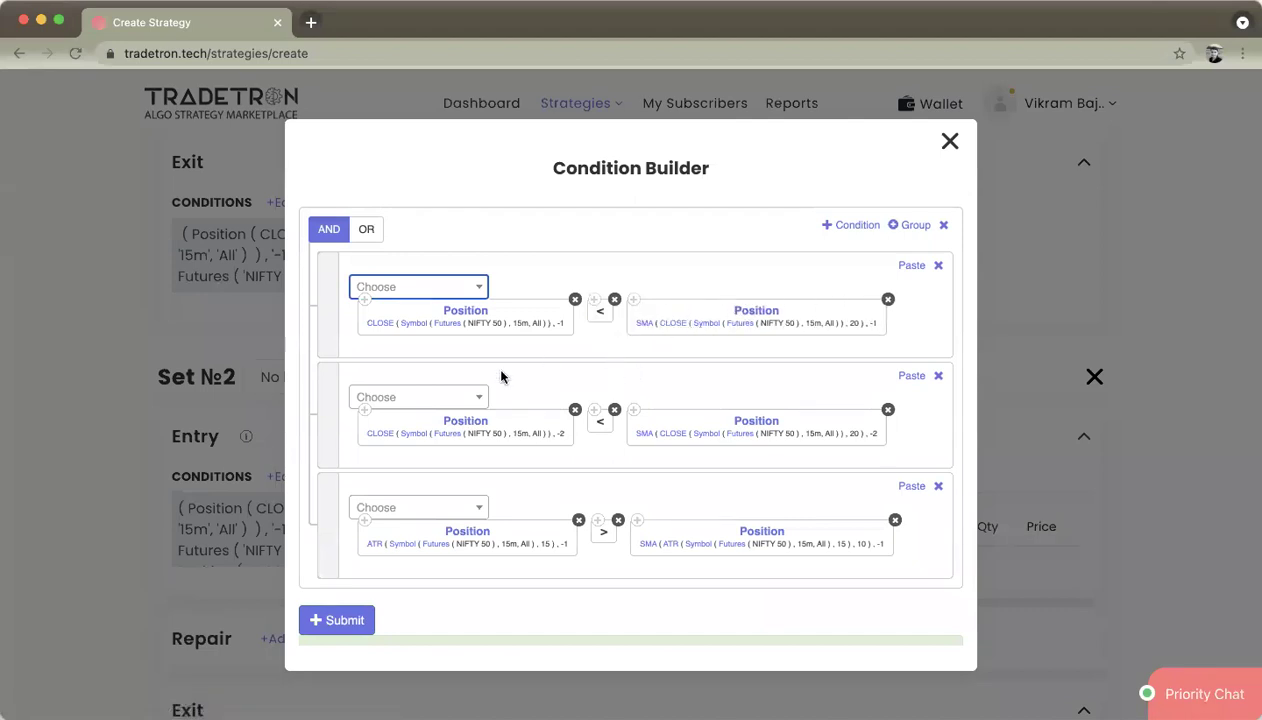
Replace the second row's < operator with > and submit Set 2's Entry condition
left_click(614, 411)
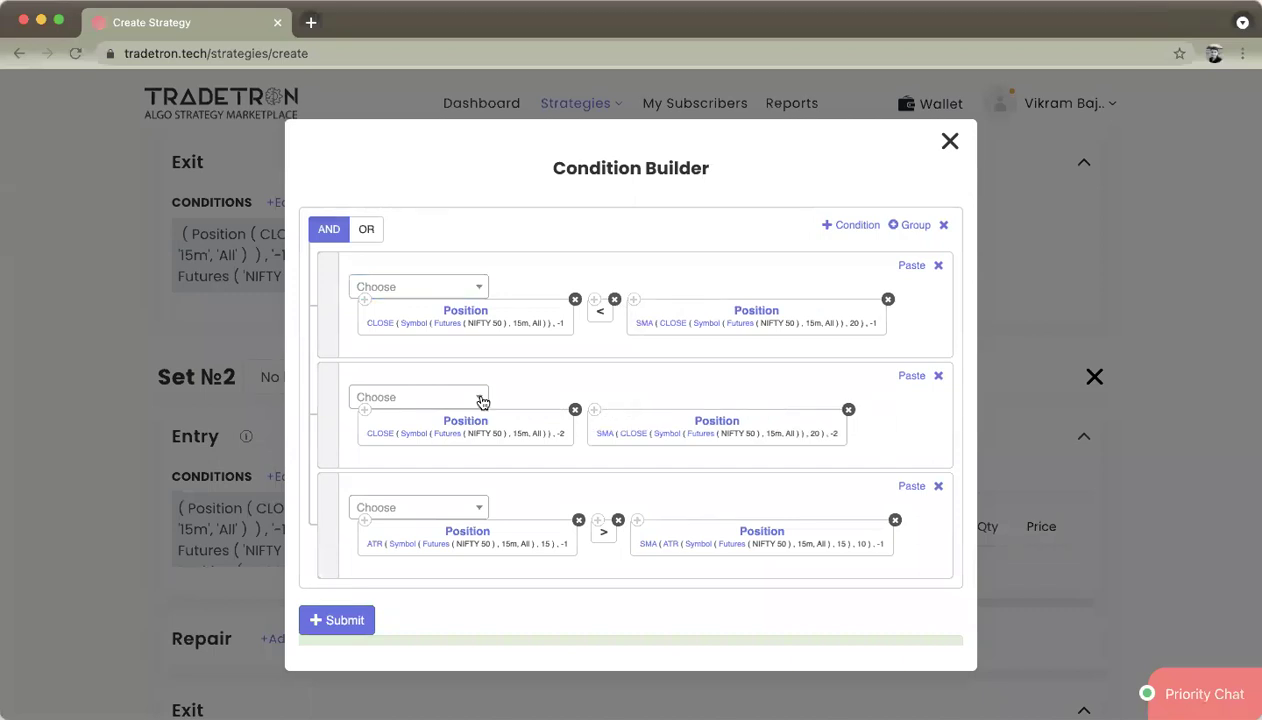
left_click(446, 404)
type("<")
key("Return")
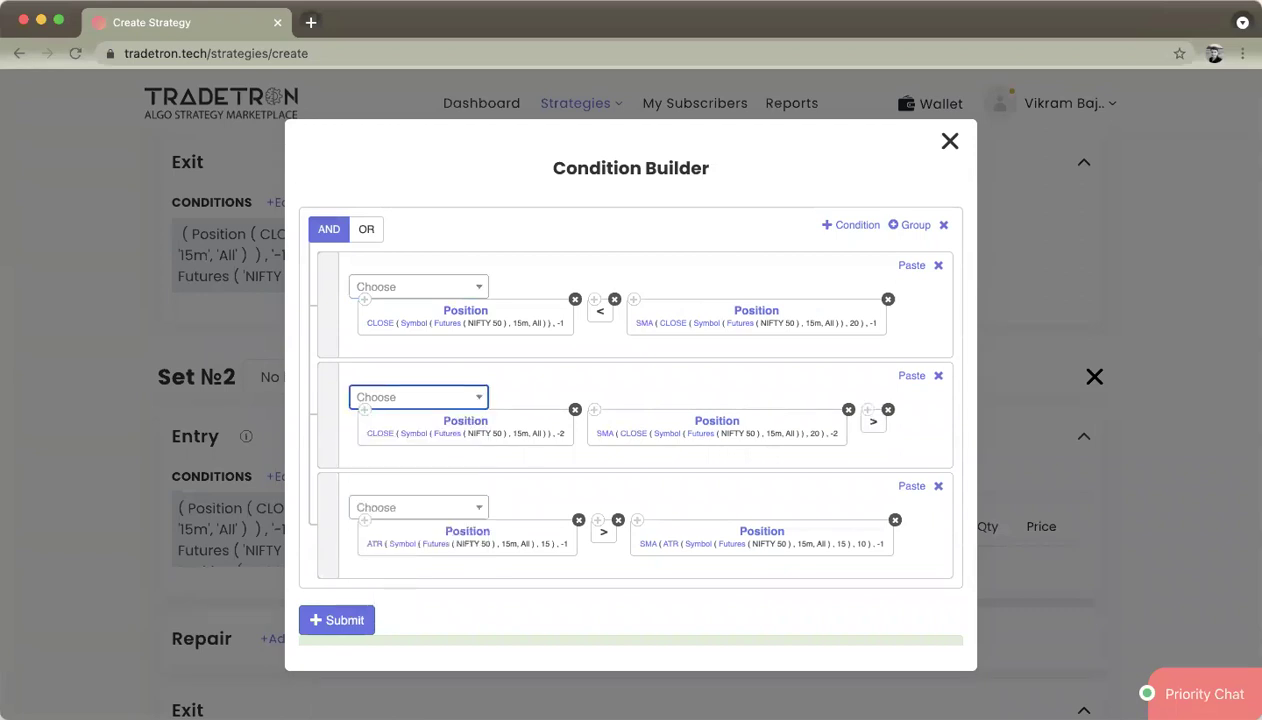
left_click_drag(873, 424, 619, 433)
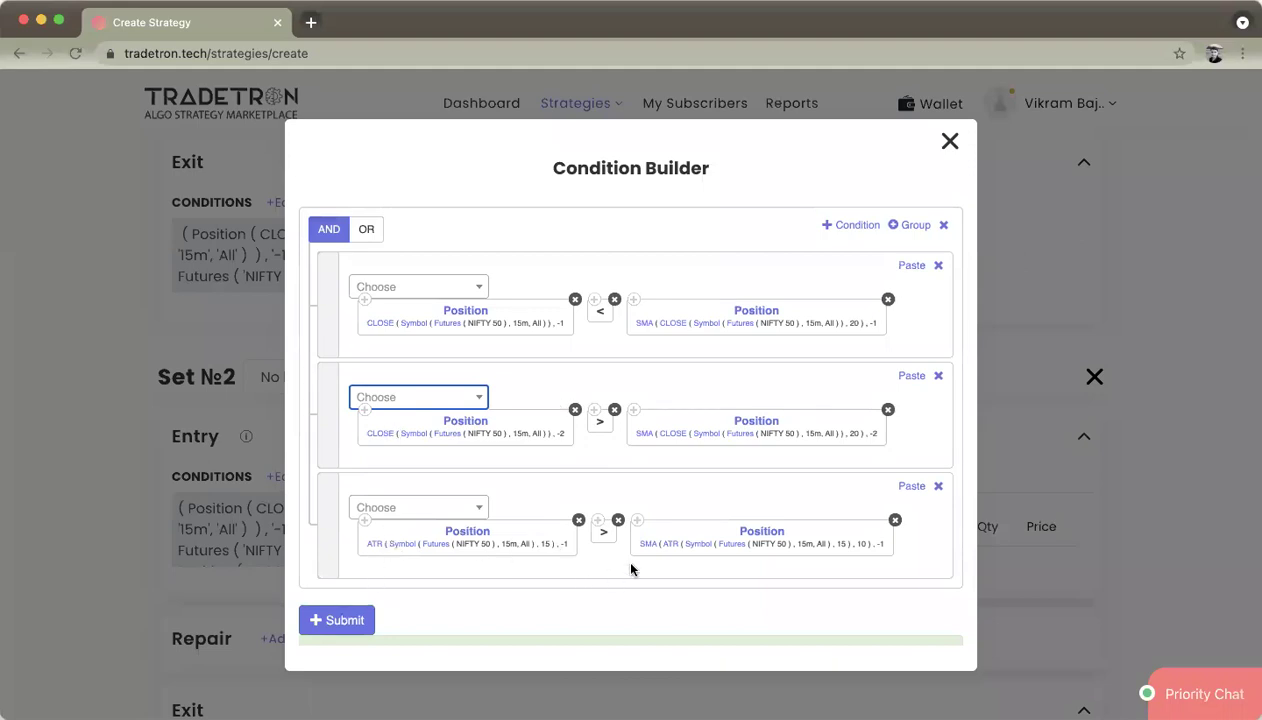
left_click(352, 618)
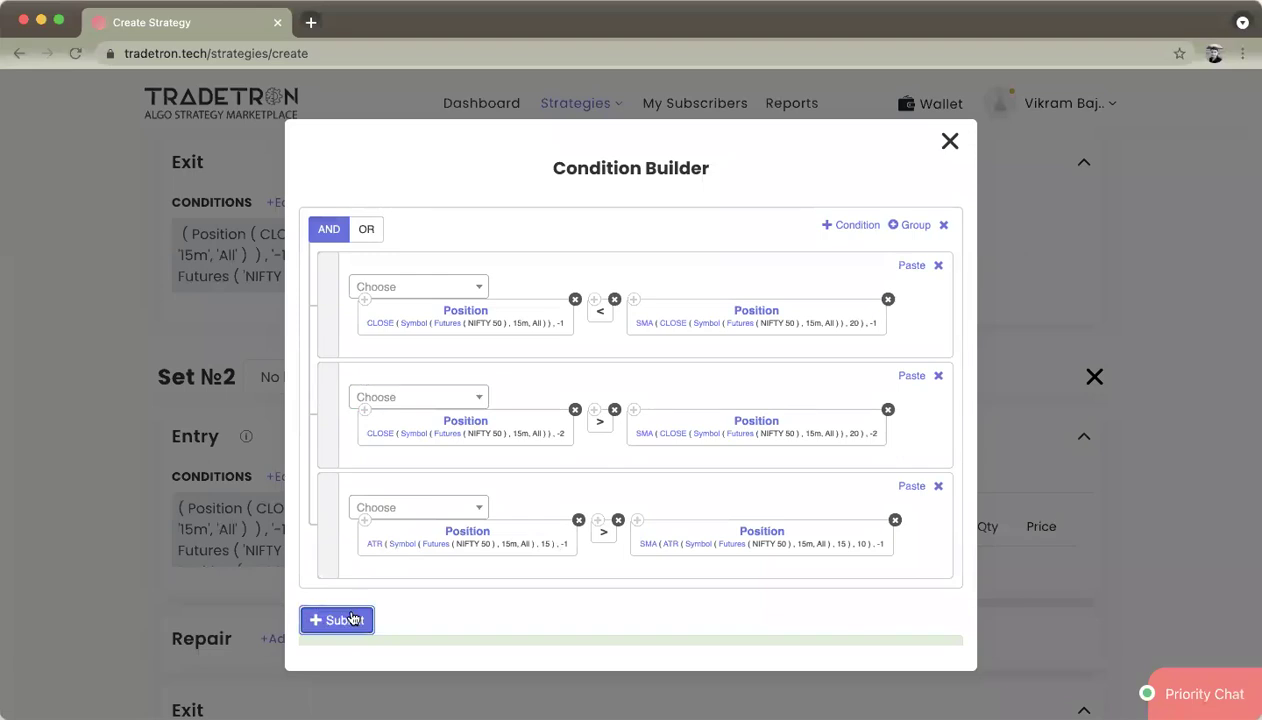
left_click(948, 142)
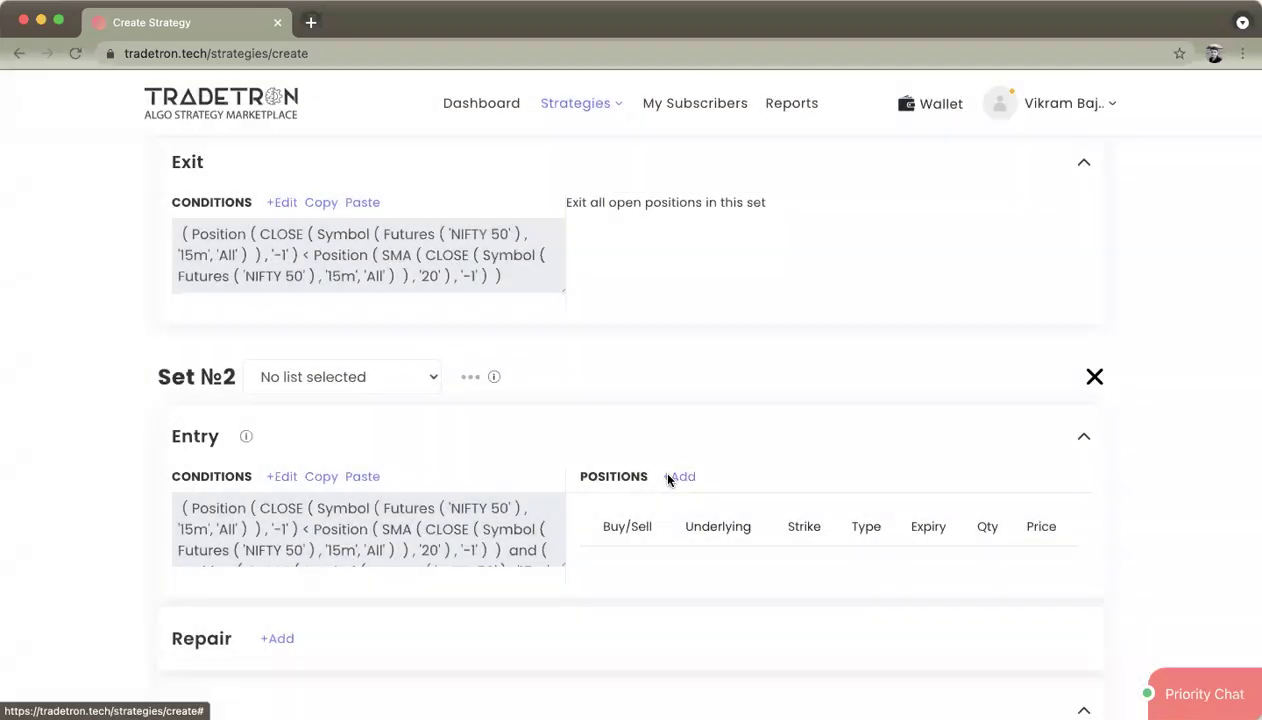
Start a buy position for Set 2's Entry with exchange NFO, type Put and underlying NIFTY 50
left_click(666, 476)
left_click(468, 318)
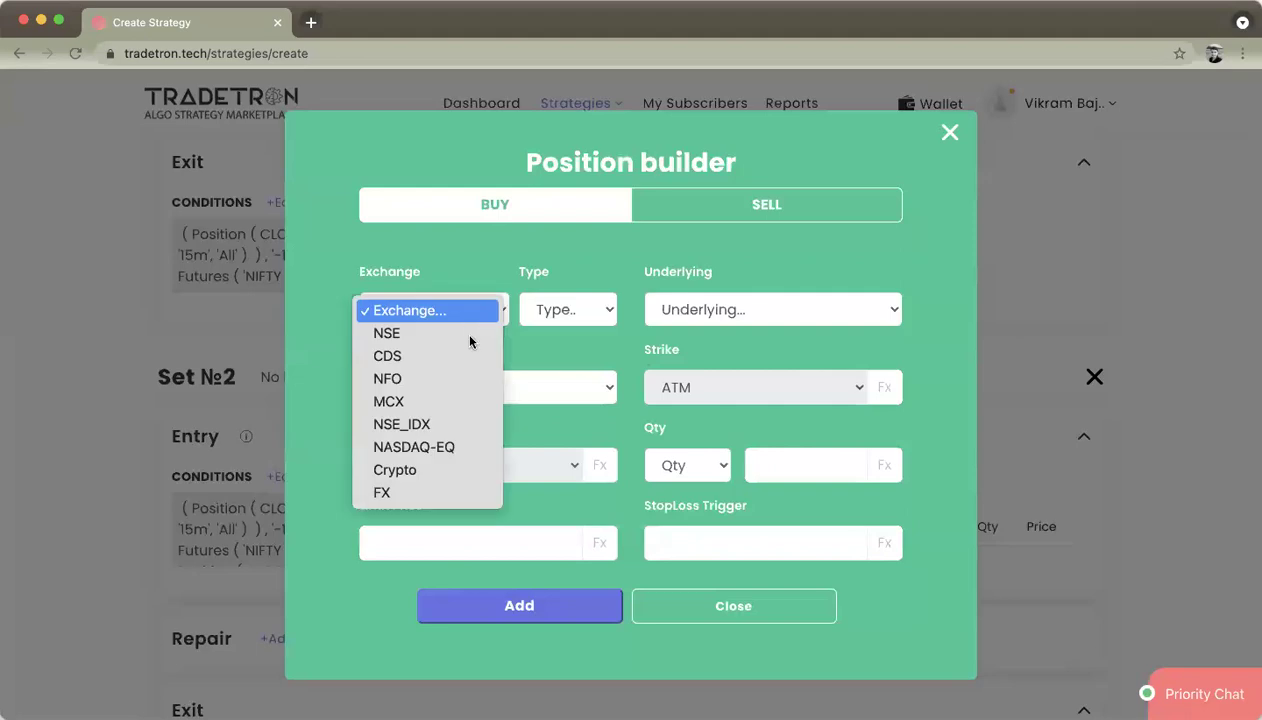
left_click(468, 379)
left_click(555, 328)
left_click(561, 339)
left_click(692, 309)
type("nifty")
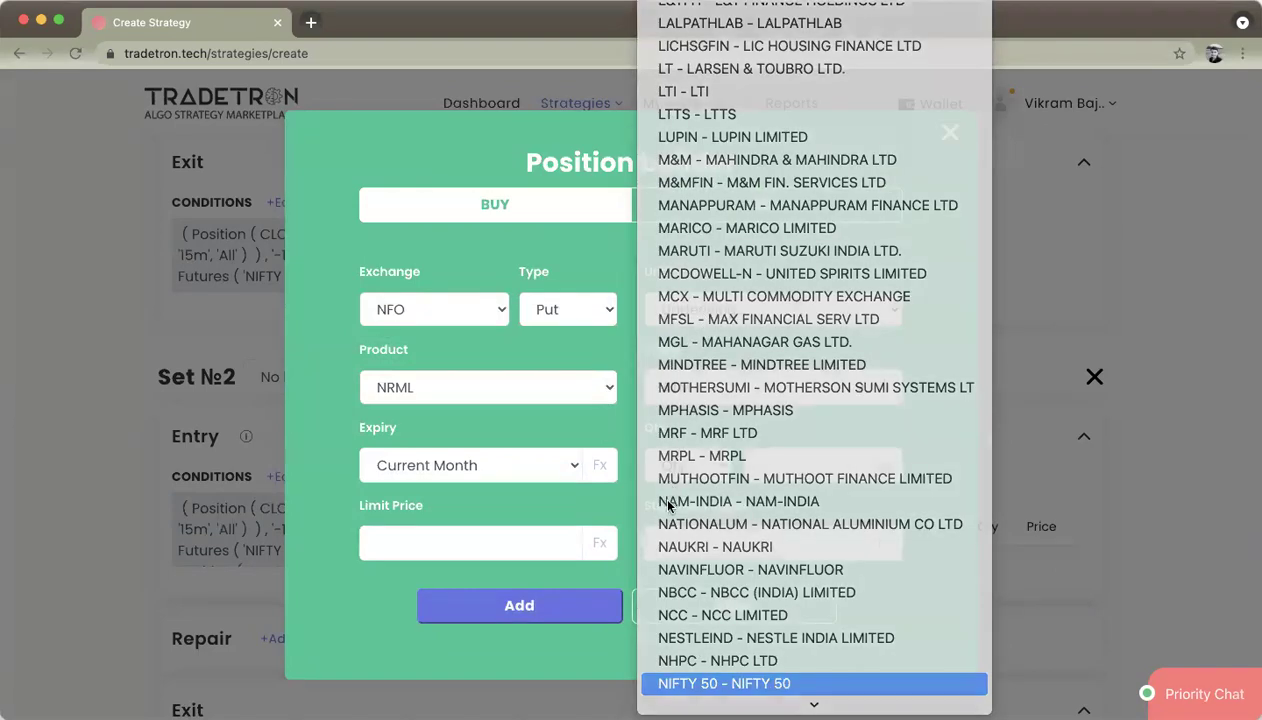
key("Return")
Set the put position's quantity to 1 lot and expiry to Current Week, and add it to Set 2's Entry positions
key("space")
key("Down")
key("Down")
key("Return")
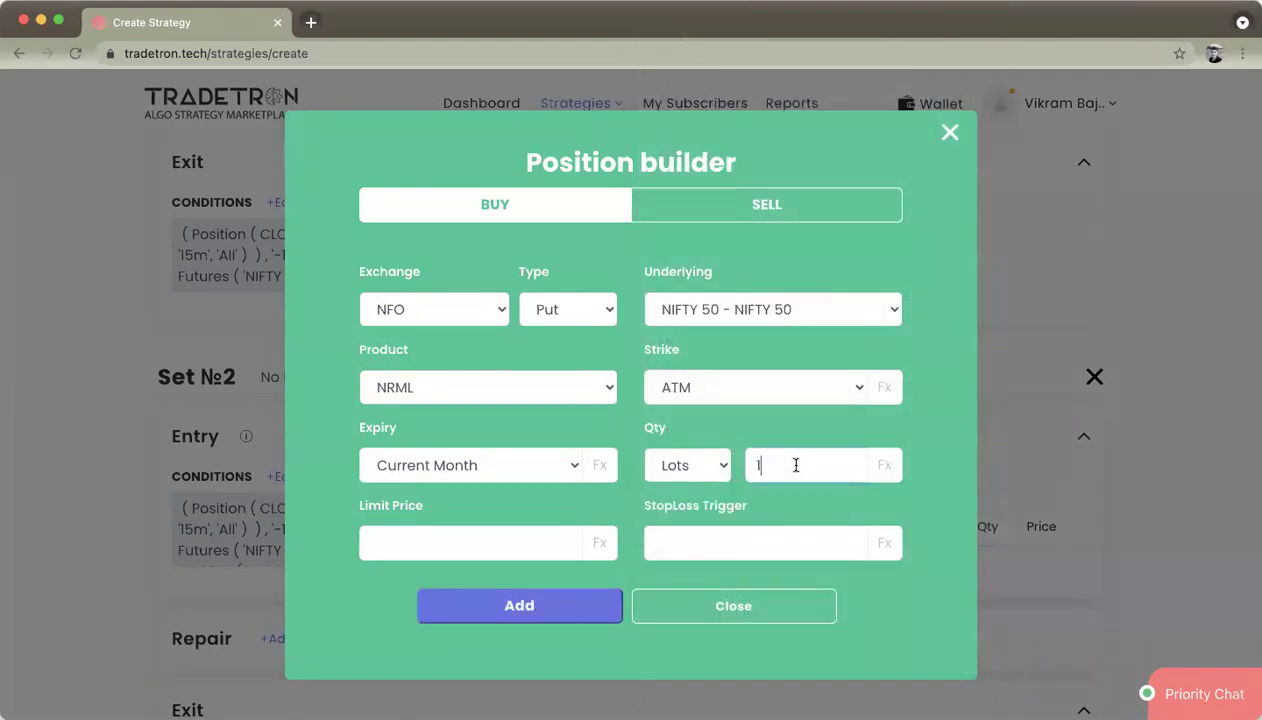
left_click(468, 462)
left_click(468, 443)
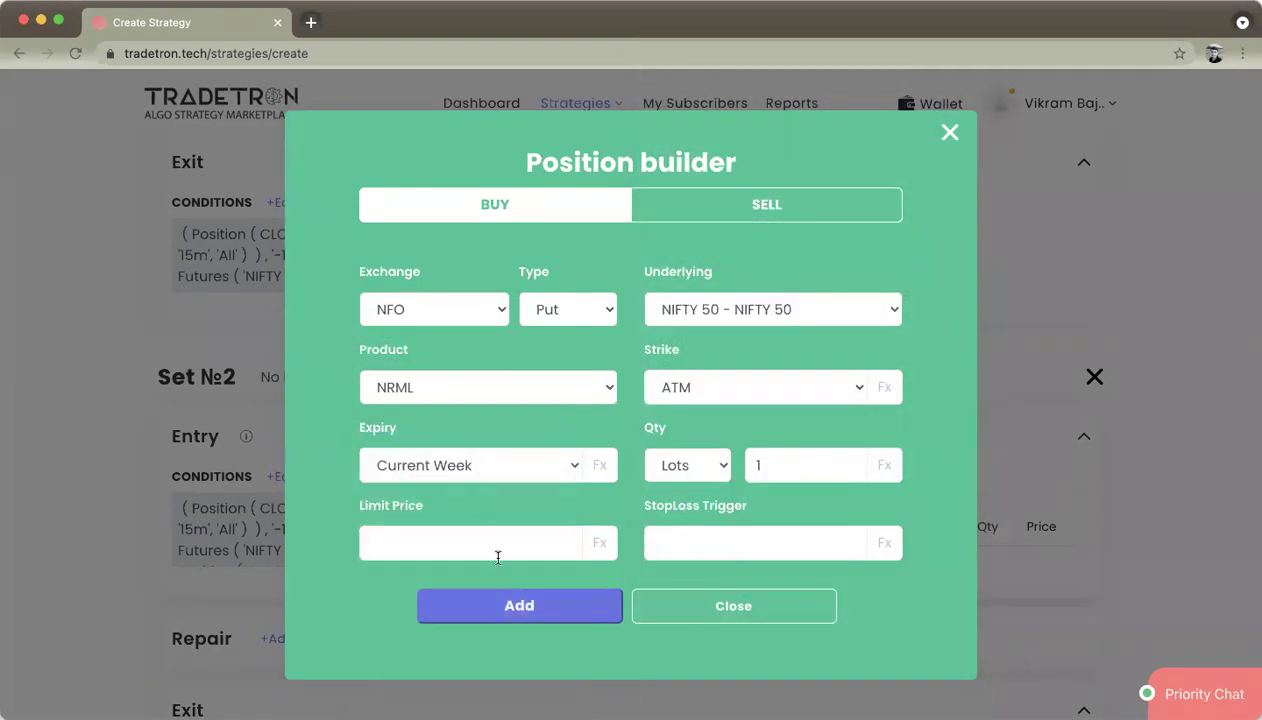
left_click(509, 608)
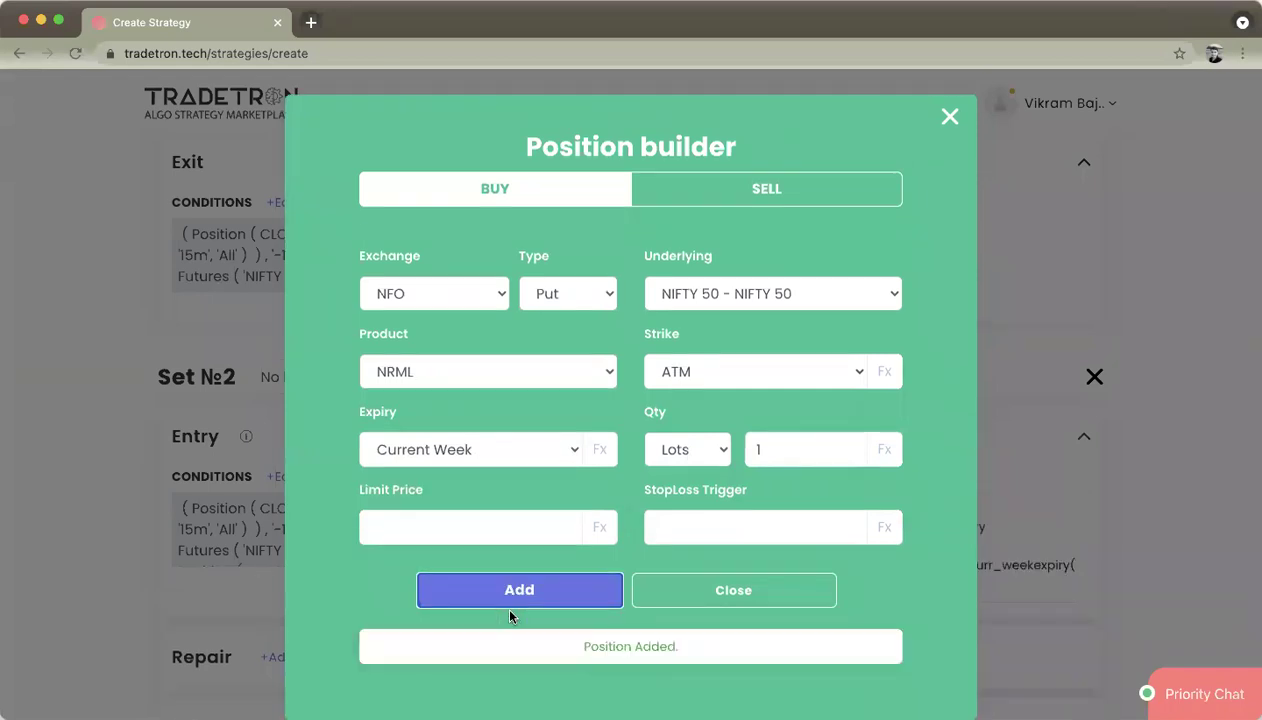
left_click(690, 602)
Copy Set 2's Entry condition and paste it into Set 2's Exit conditions
scroll(407, 556, "down", 2)
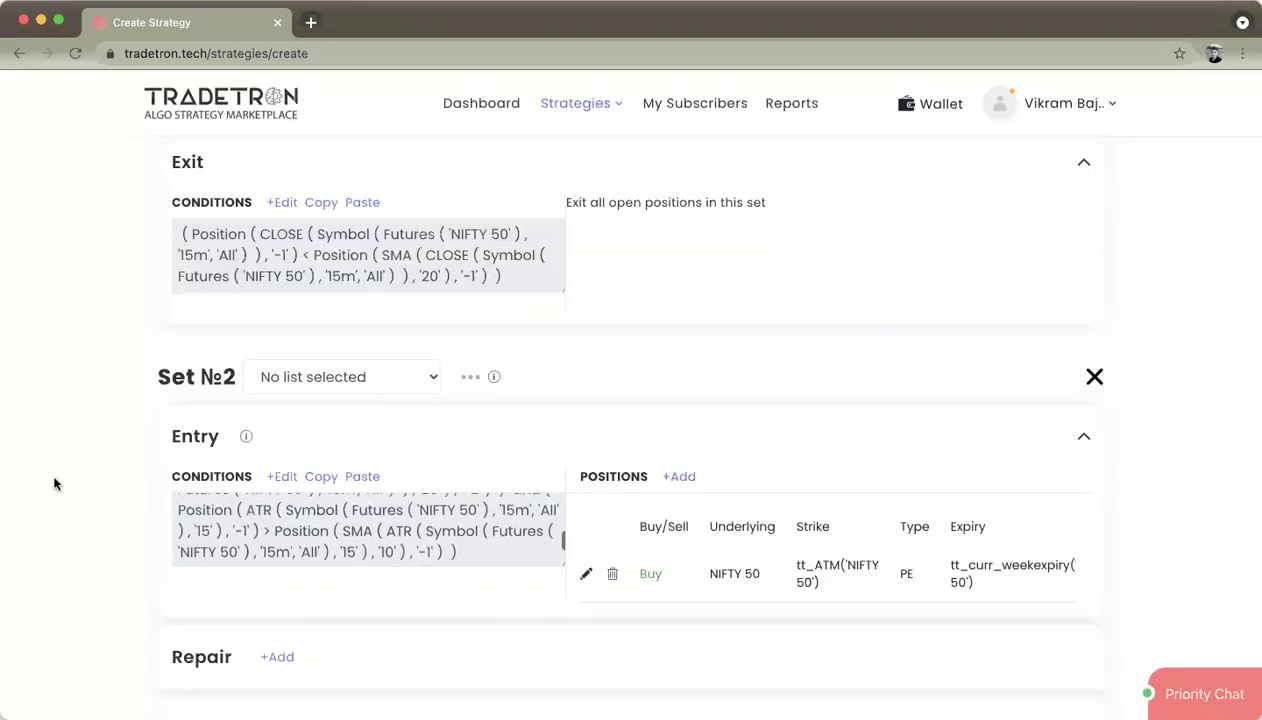
scroll(52, 482, "down", 4)
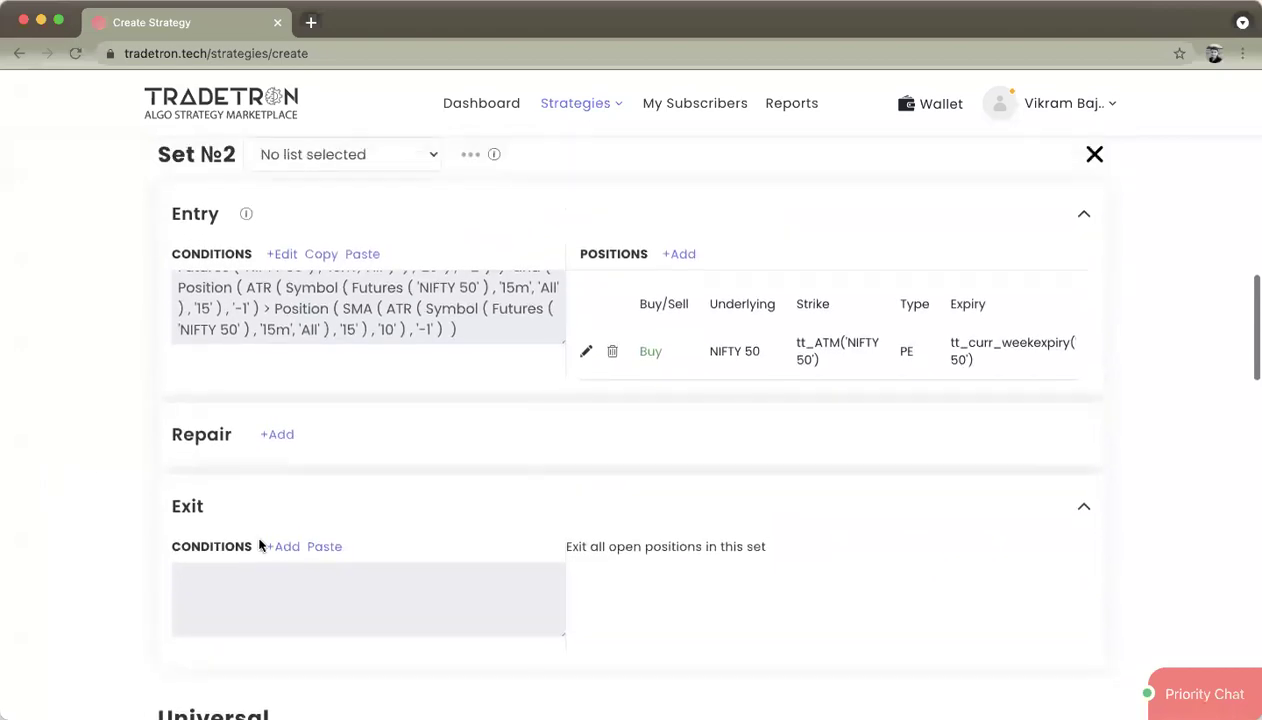
left_click(331, 262)
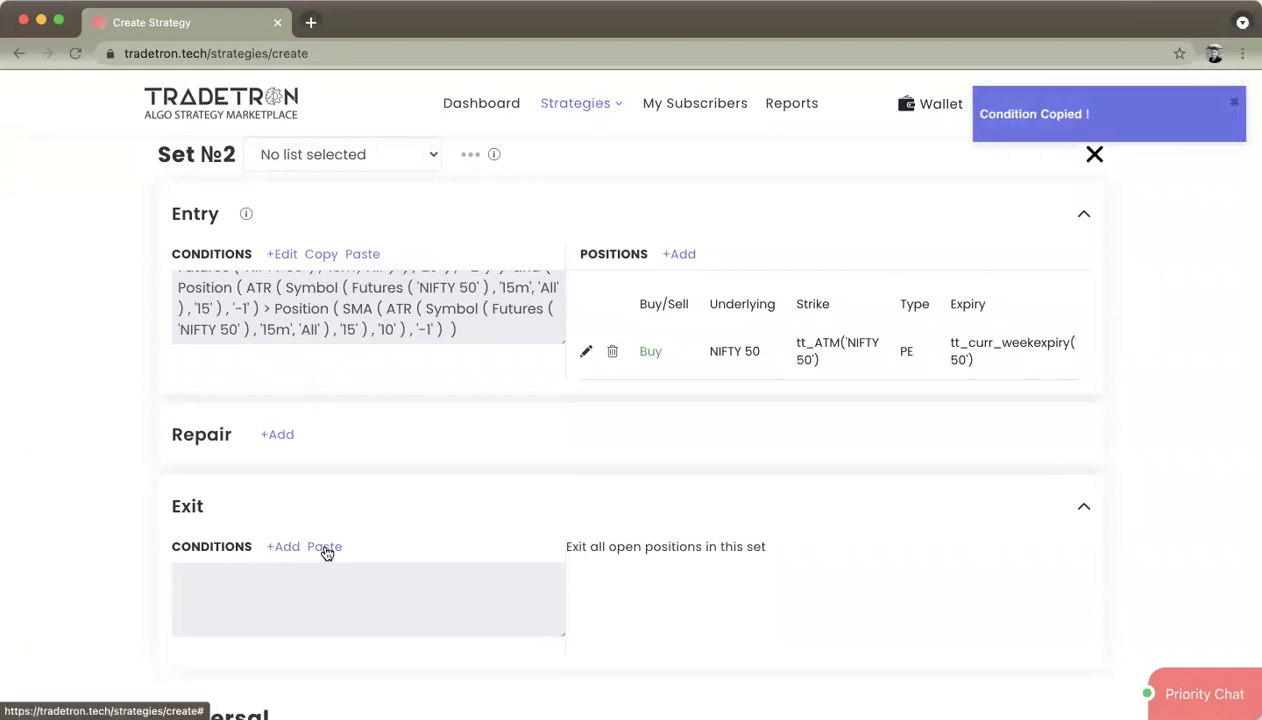
left_click(324, 549)
In Set 2's Exit condition, replace the first row's < operator with > and delete the other two rows
left_click(256, 599)
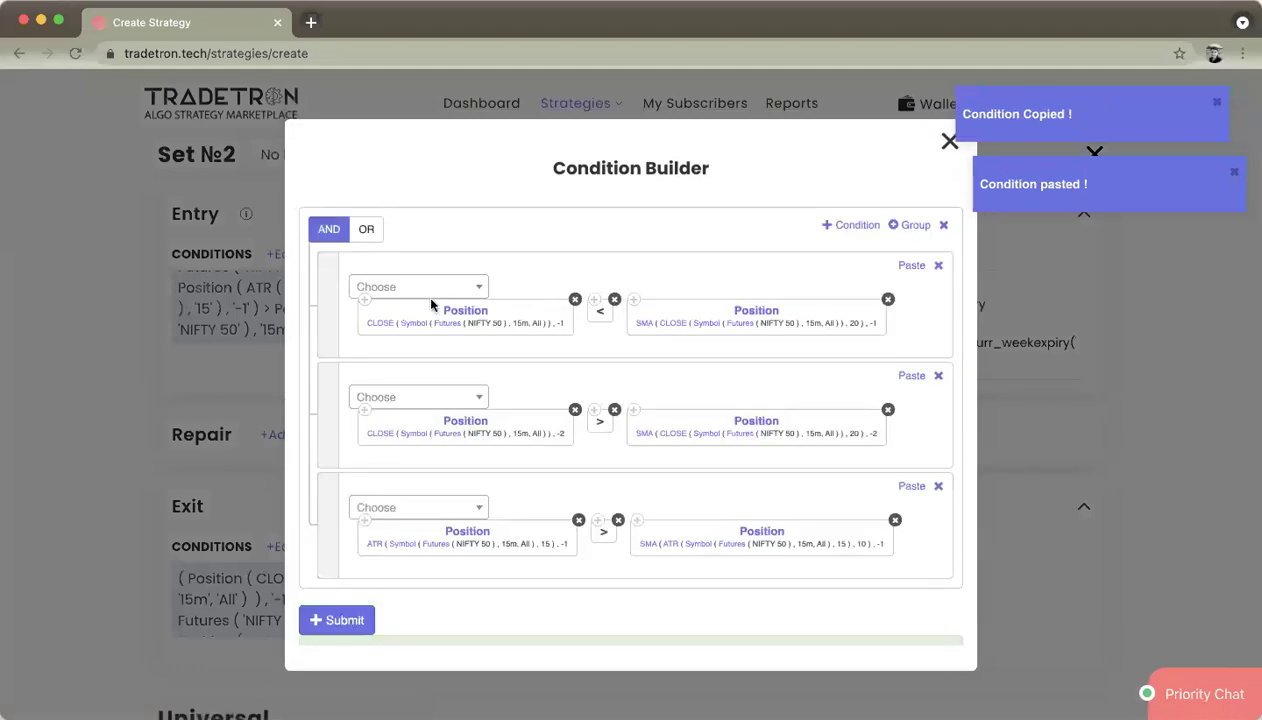
left_click(433, 288)
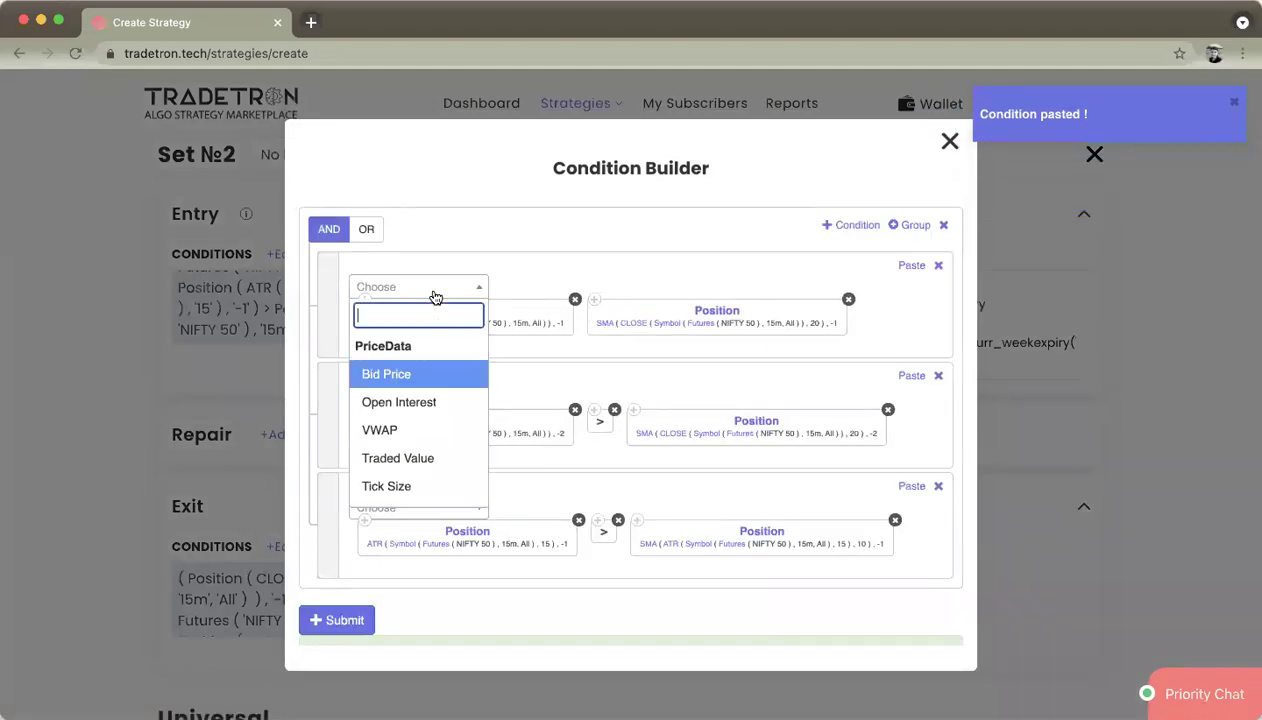
left_click(435, 290)
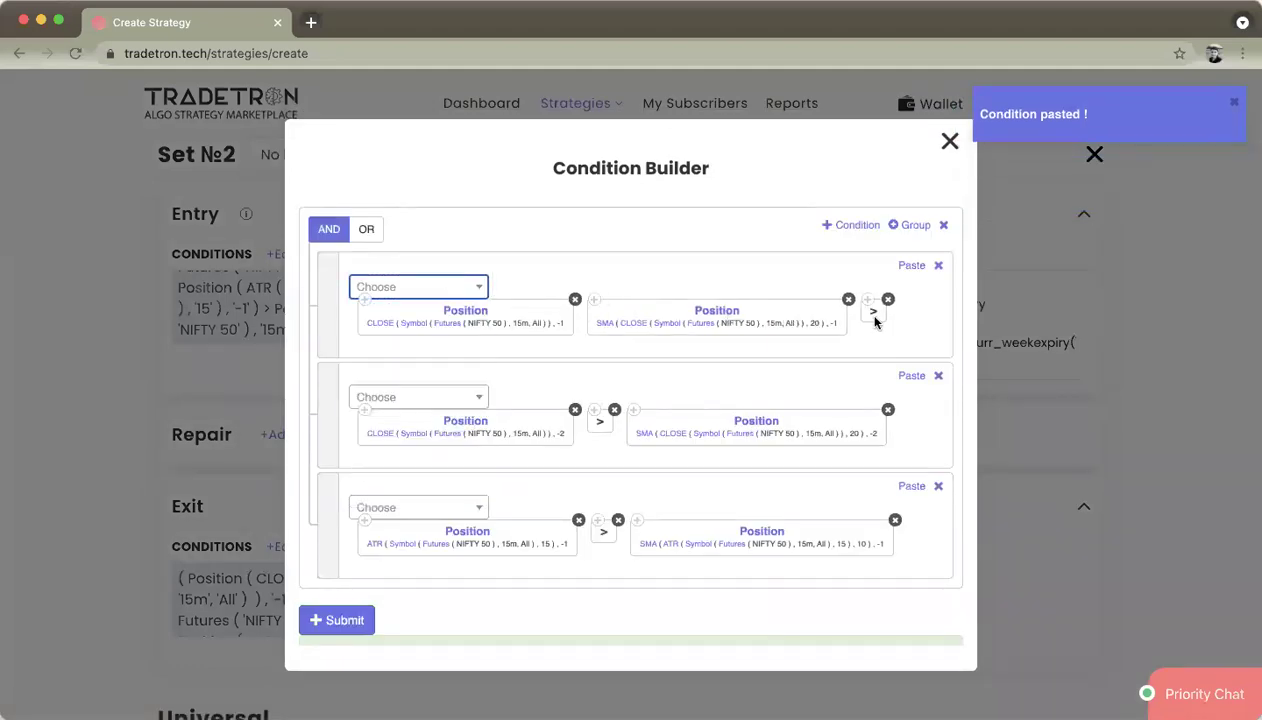
left_click(938, 376)
left_click(938, 377)
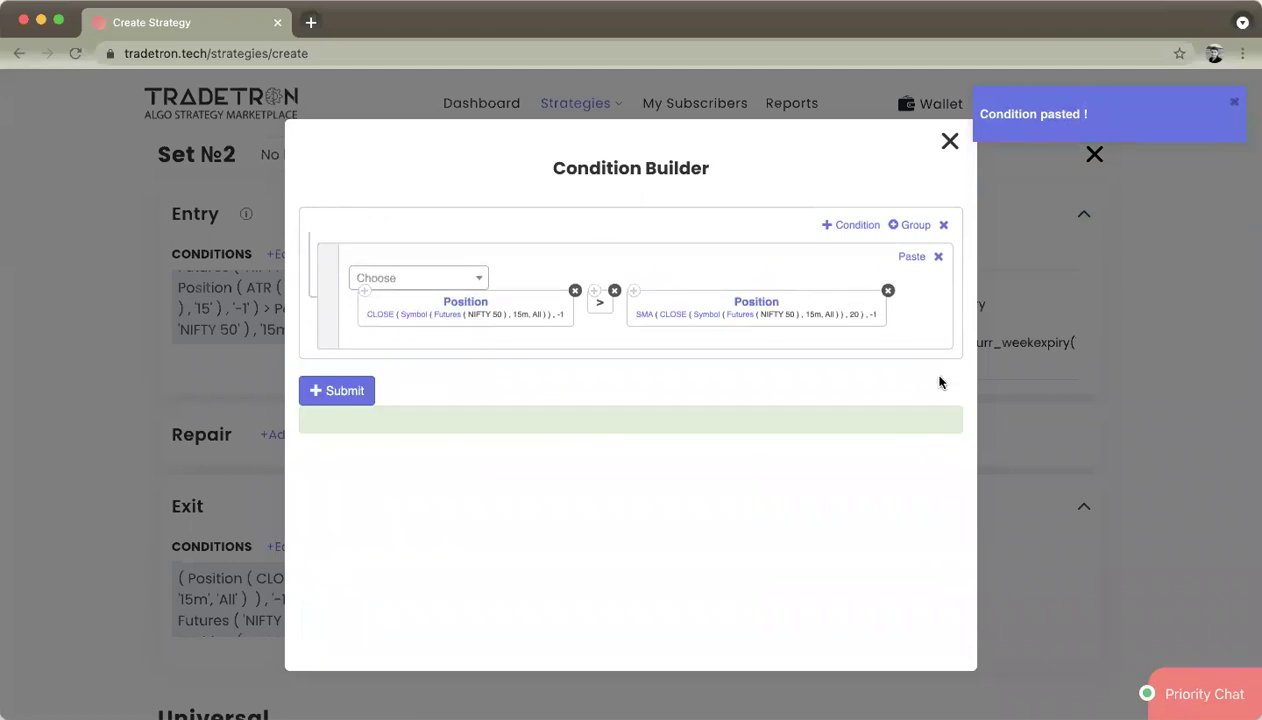
Submit Set 2's Exit condition and close the Condition Builder
left_click(350, 404)
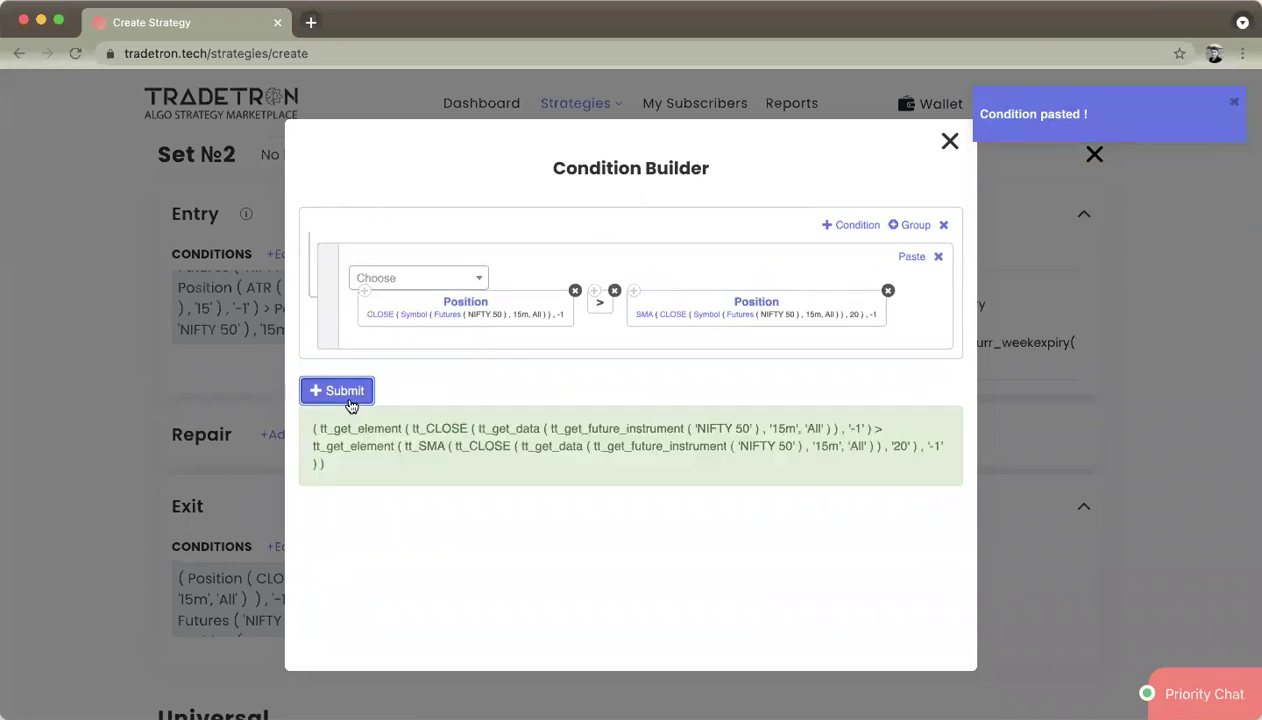
left_click(949, 143)
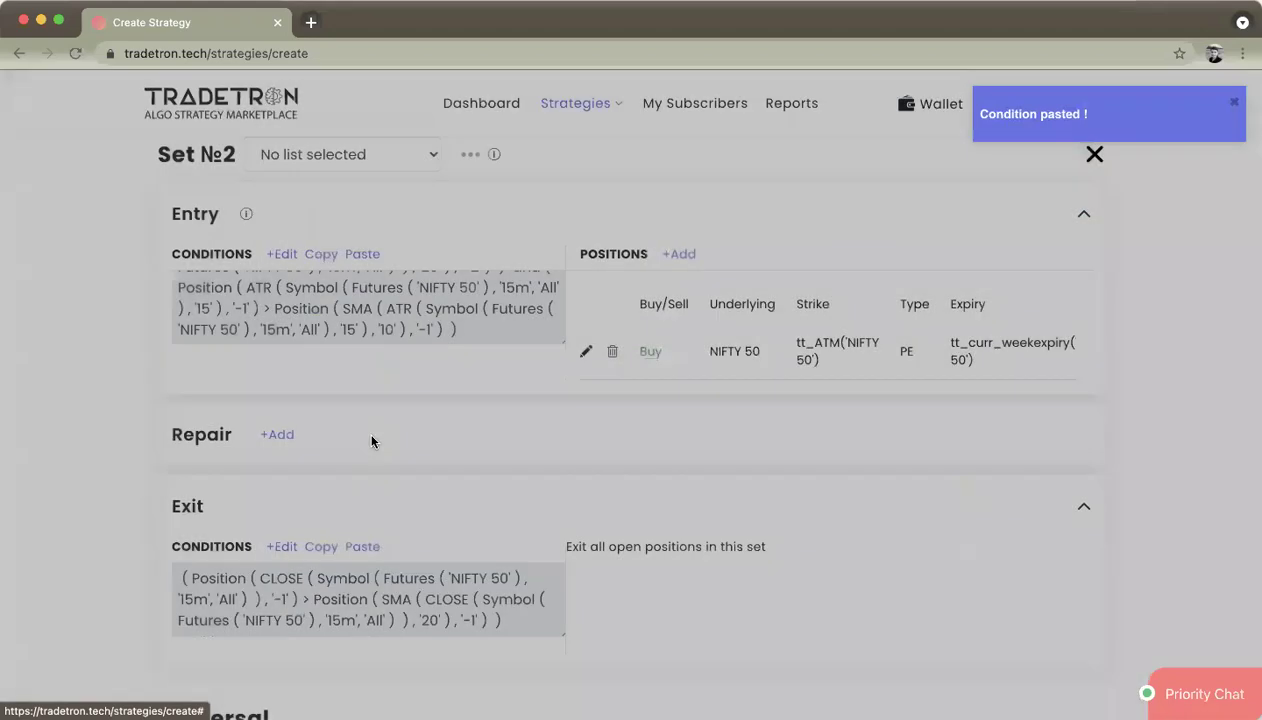
Review the ATR > SMA( ATR, 10) rule in the strategy's description notes
scroll(371, 441, "up", 10)
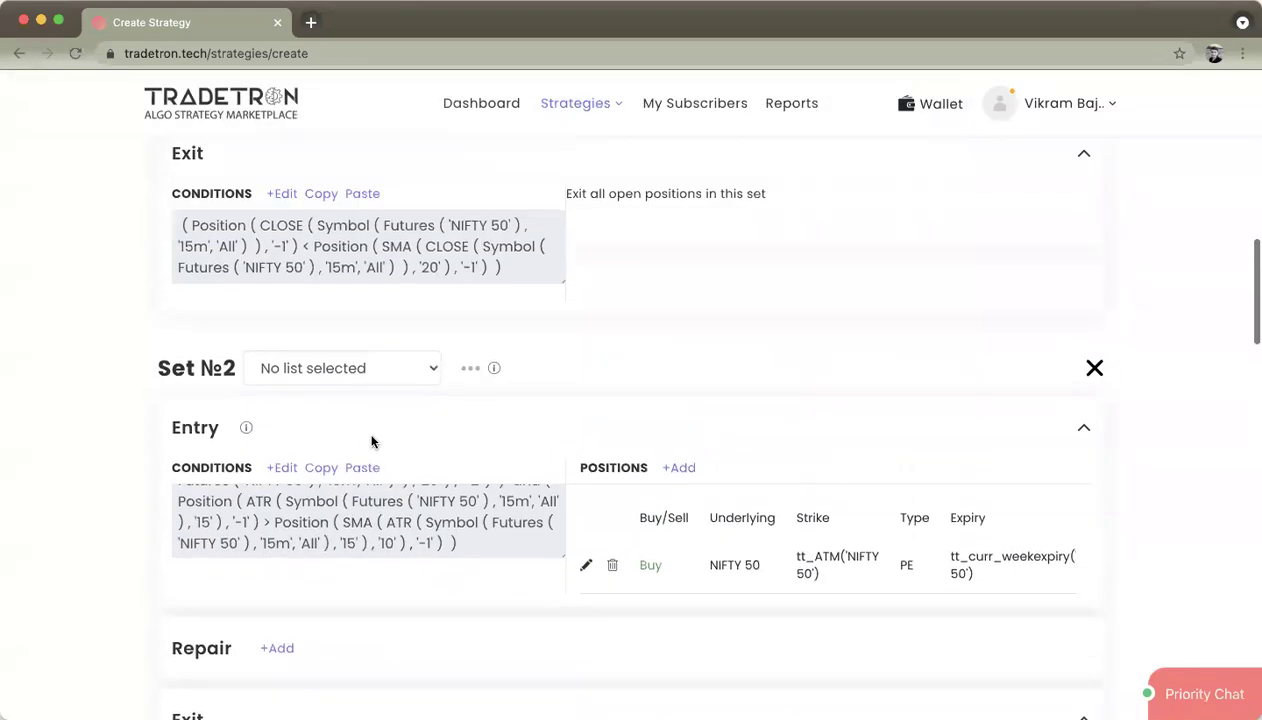
left_click_drag(178, 293, 338, 417)
left_click(338, 417)
double_click(236, 416)
double_click(269, 418)
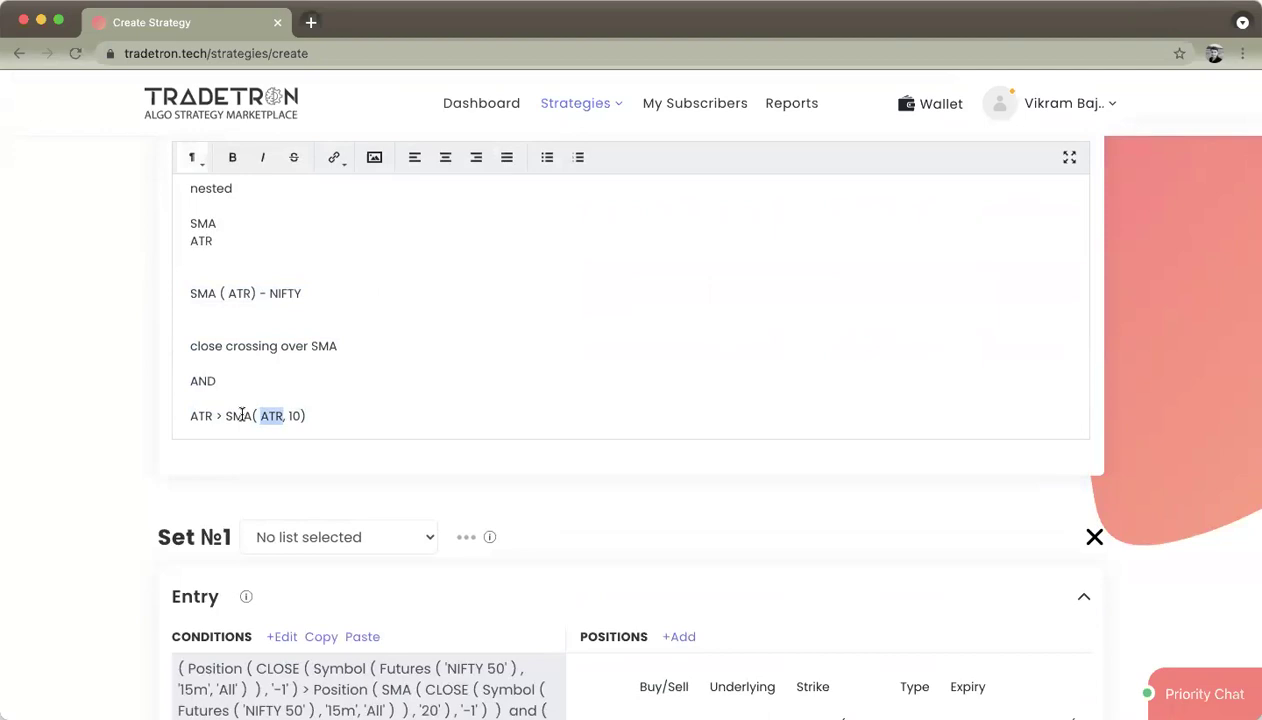
double_click(242, 414)
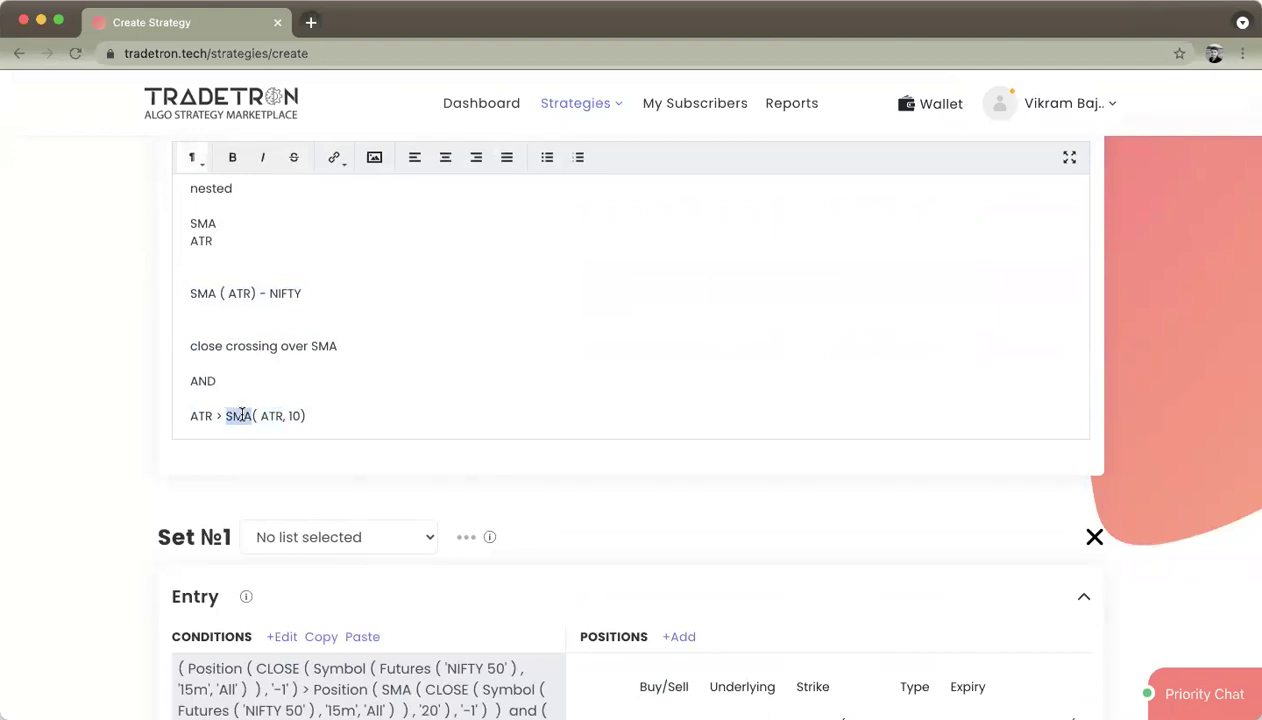
left_click_drag(225, 416, 326, 413)
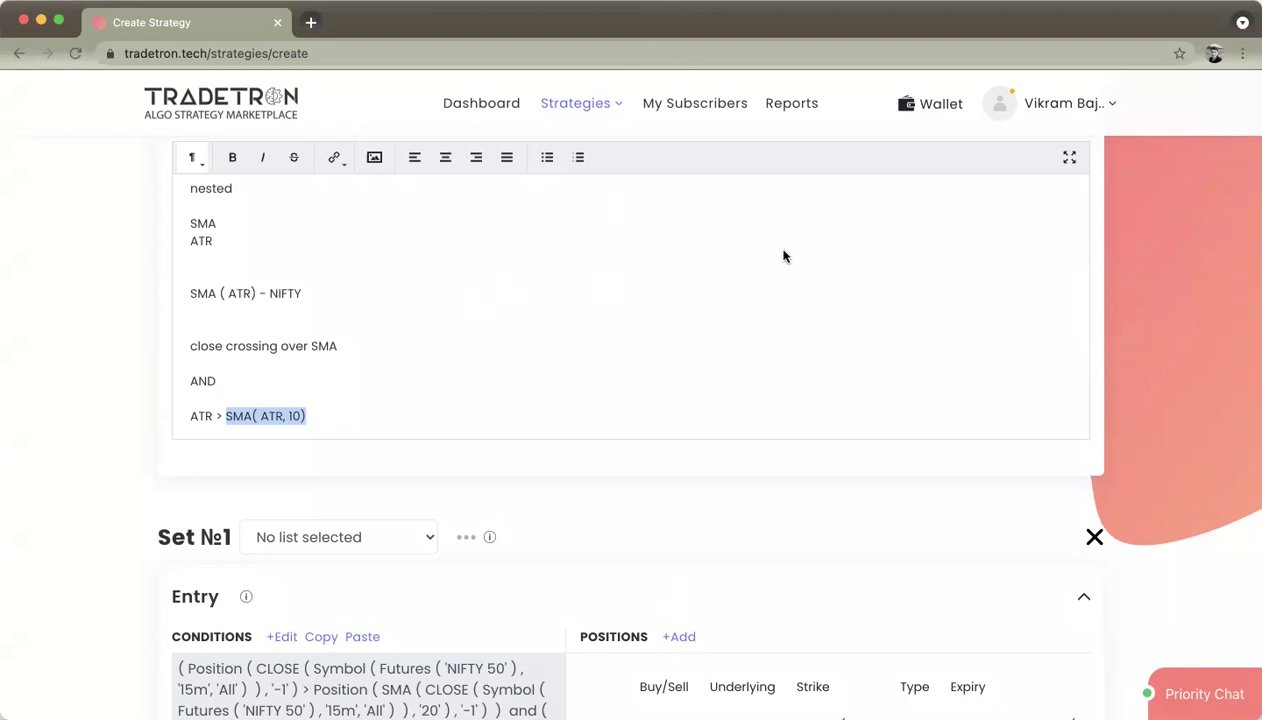
left_click(900, 258)
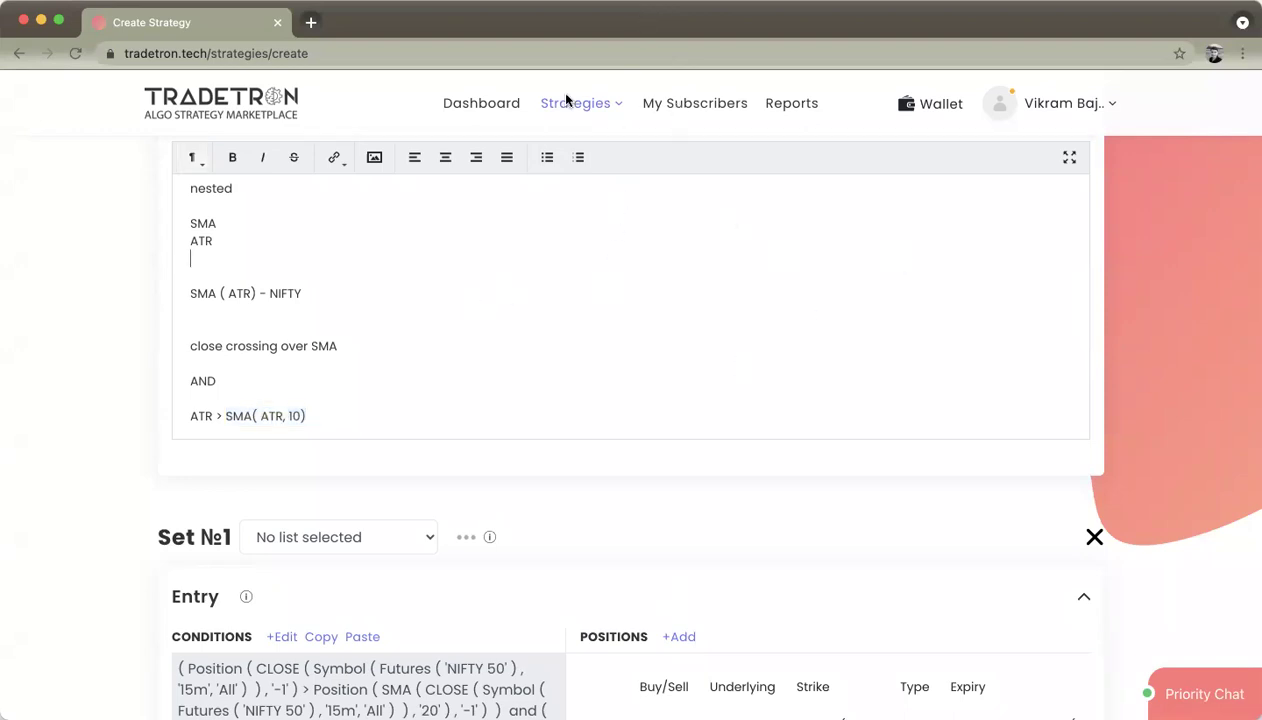
Start a Universal Exit condition with the PNL keyword followed by the > operator
scroll(490, 335, "down", 5)
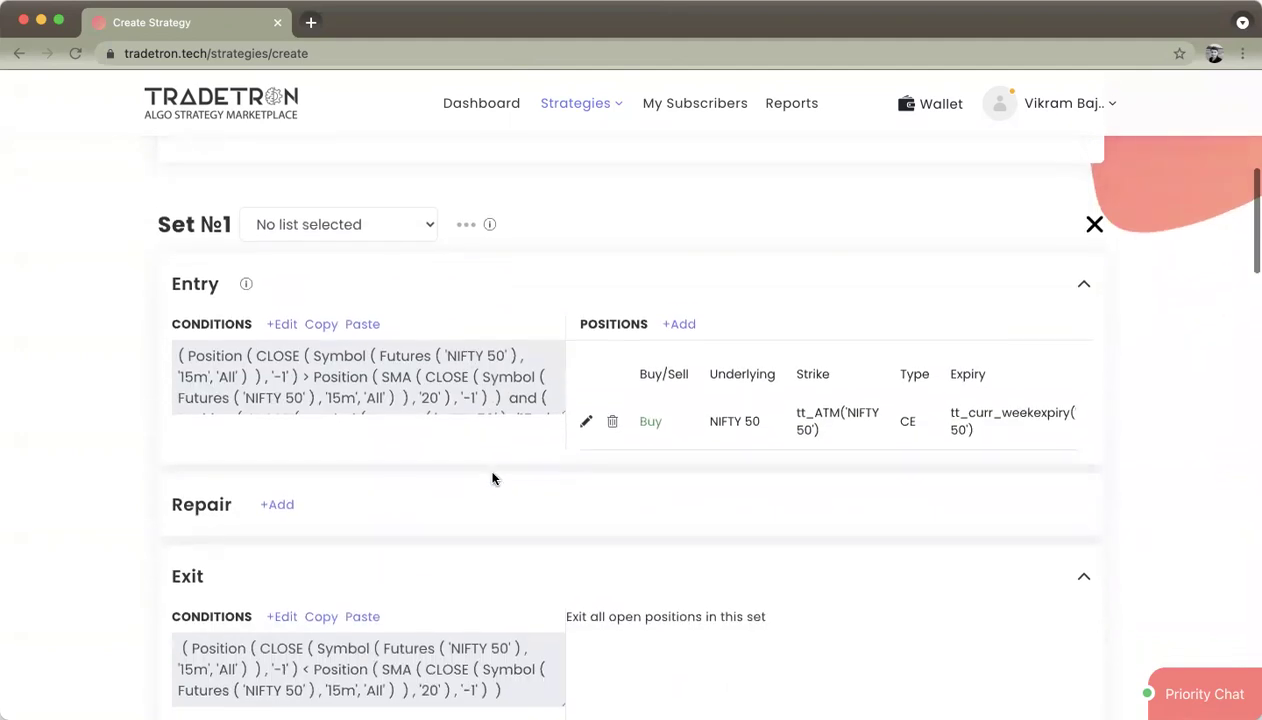
scroll(492, 479, "down", 9)
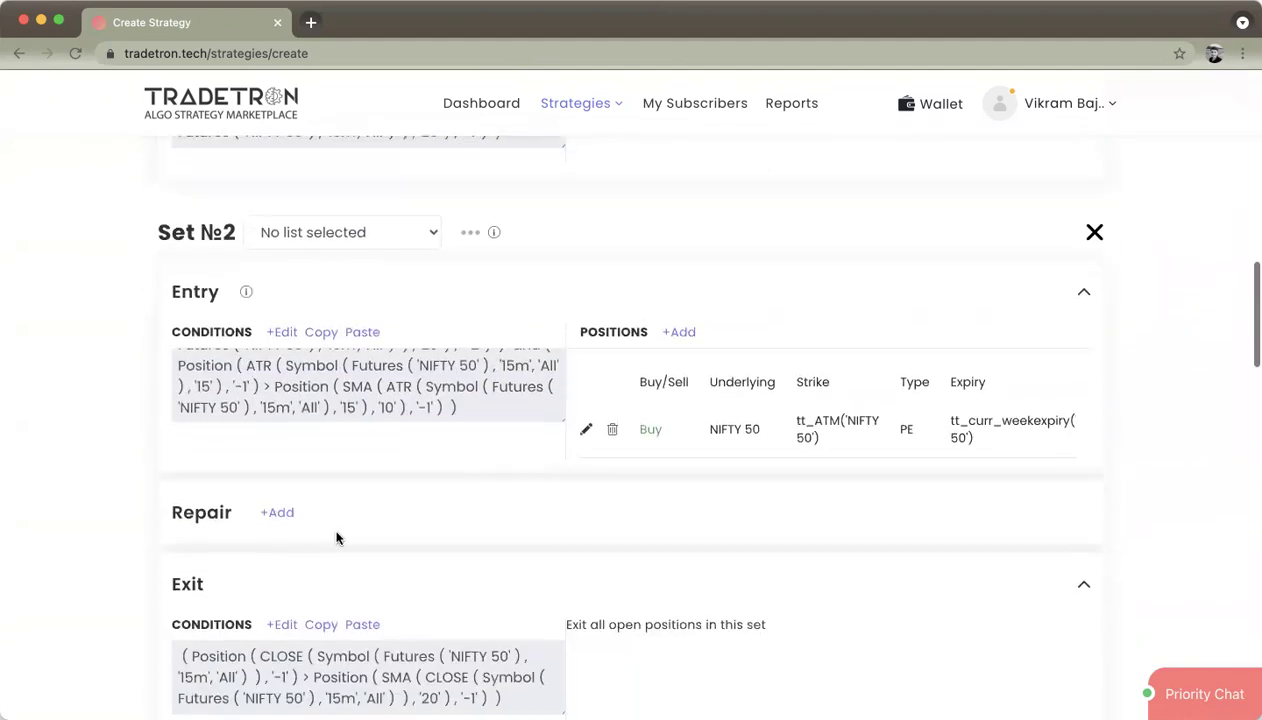
left_click(284, 558)
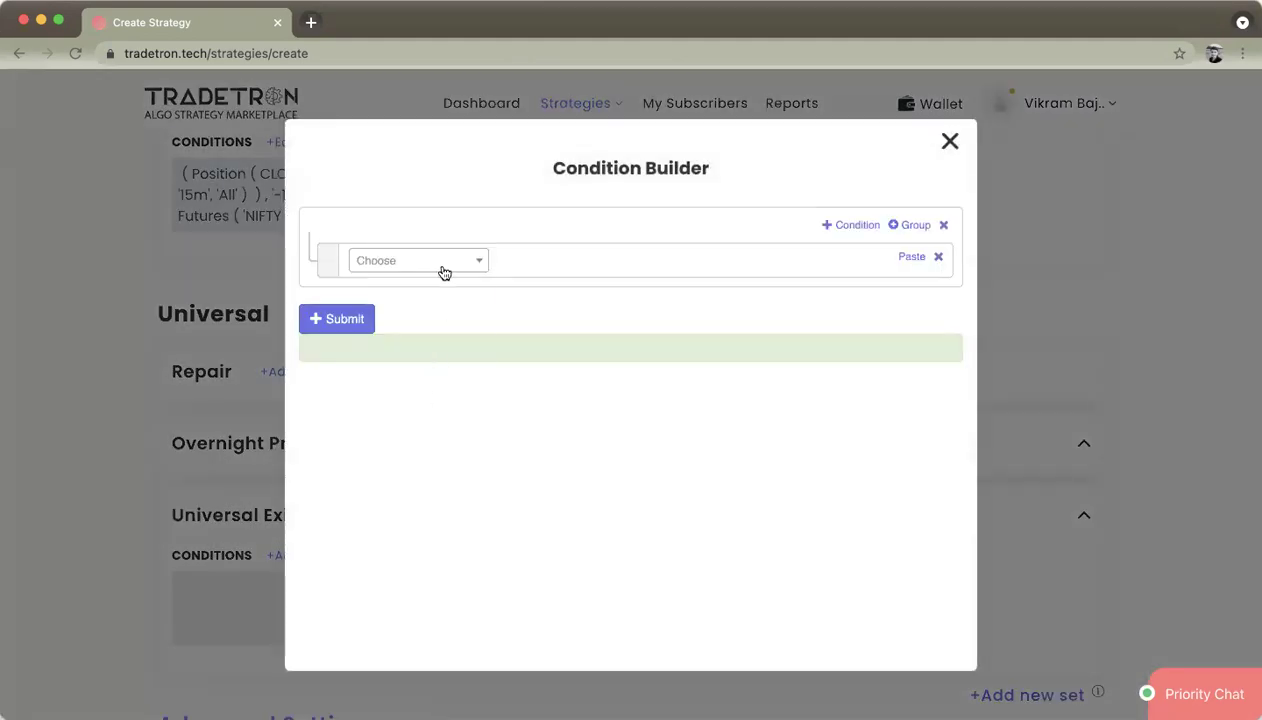
left_click(442, 266)
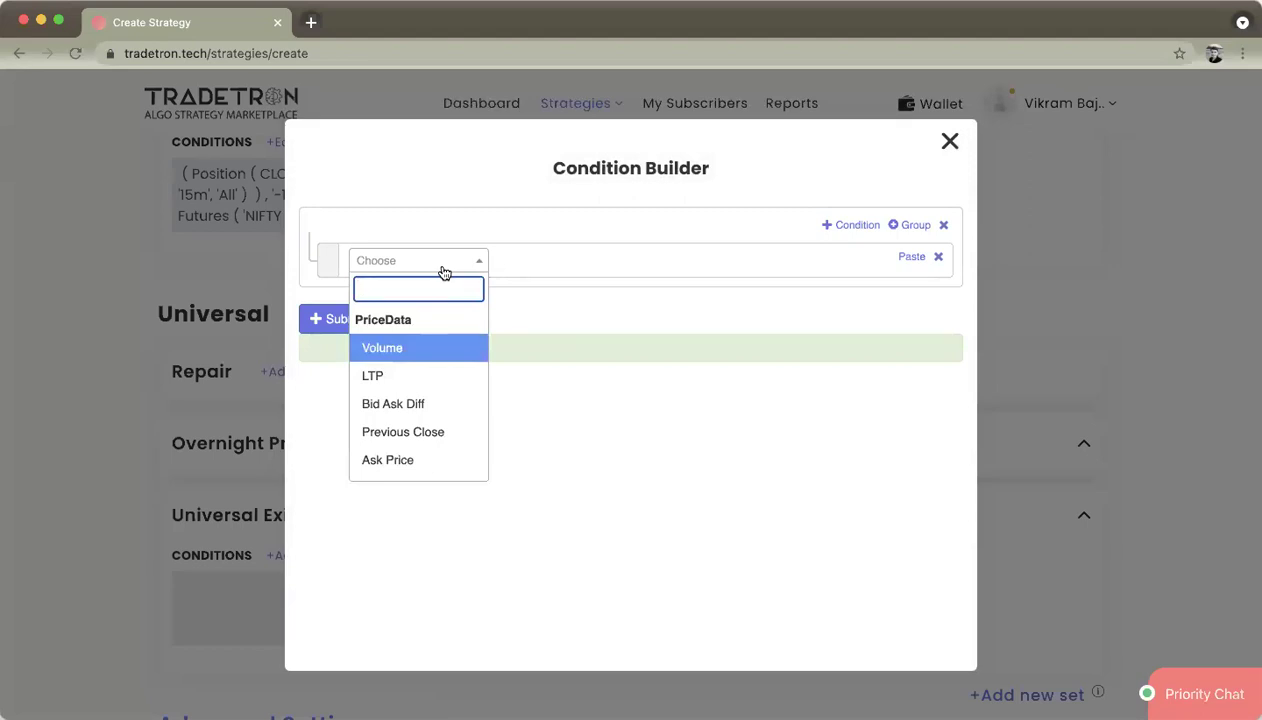
type("pnl")
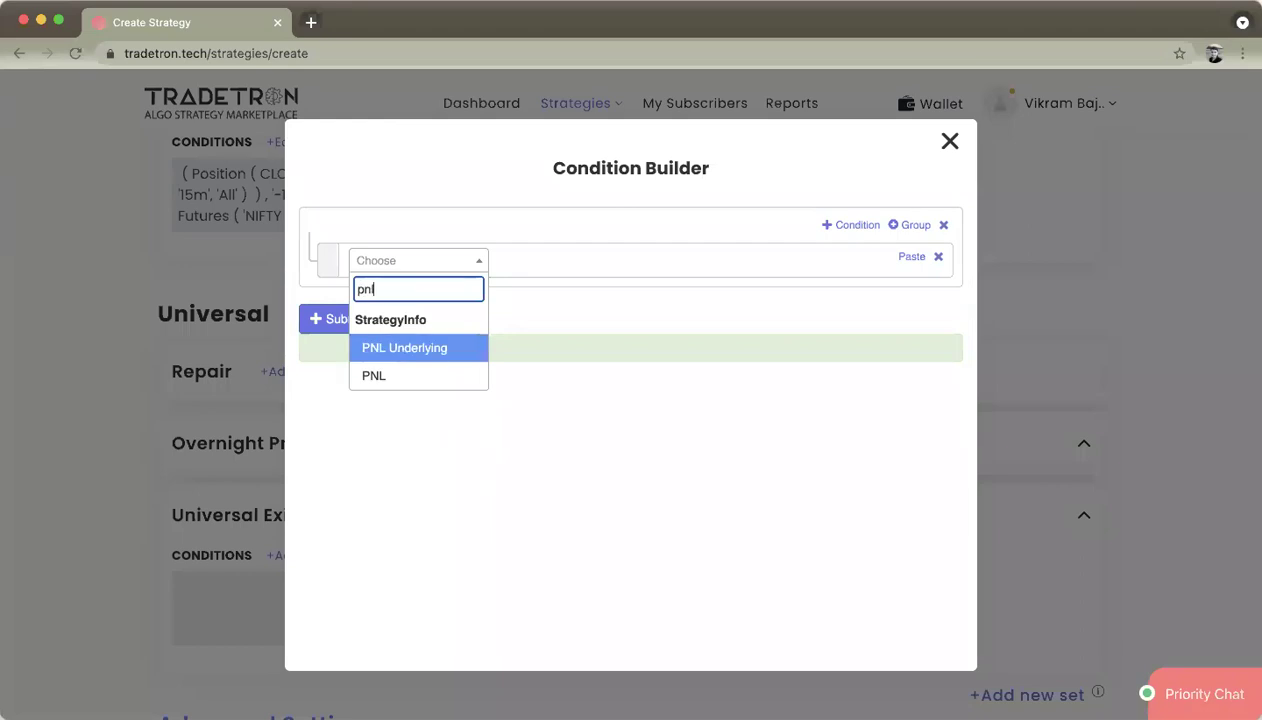
key("Down")
key("Return")
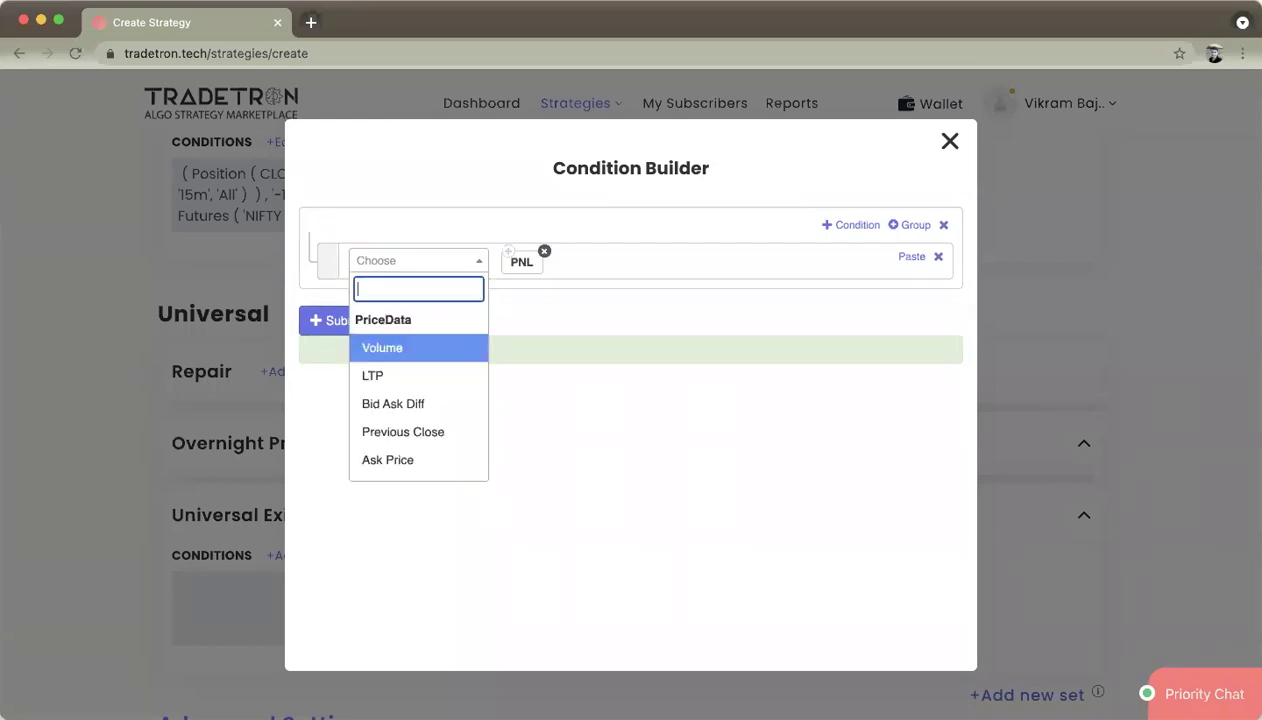
type(">")
key("Return")
Complete the PNL comparison in the Universal Exit condition with the Number keyword set to 5000
type("number")
key("Down")
key("Down")
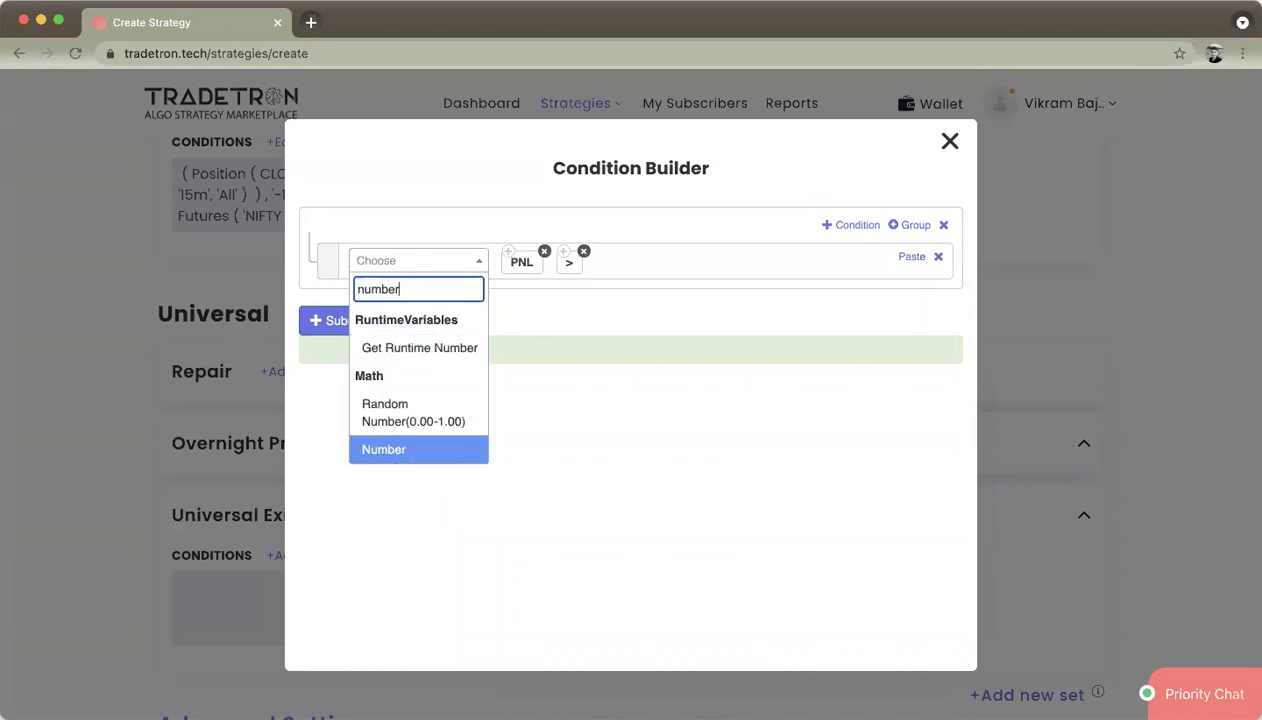
key("Return")
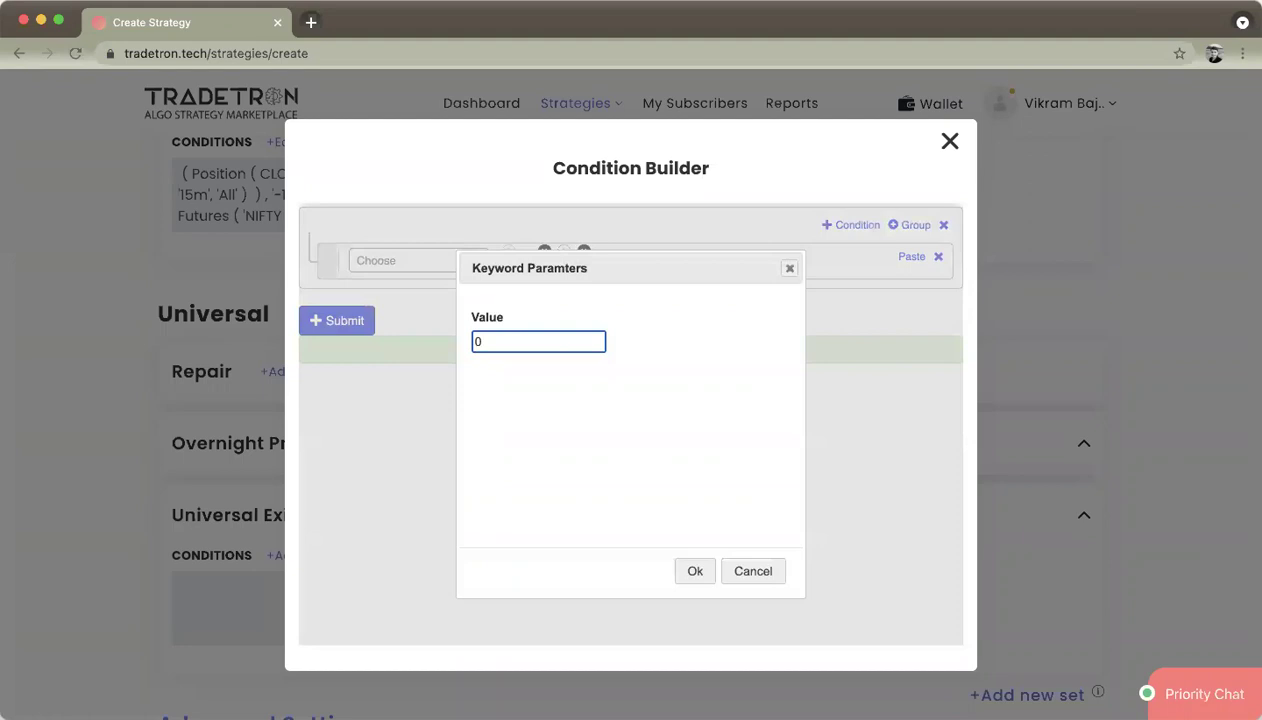
type("5000")
left_click(694, 573)
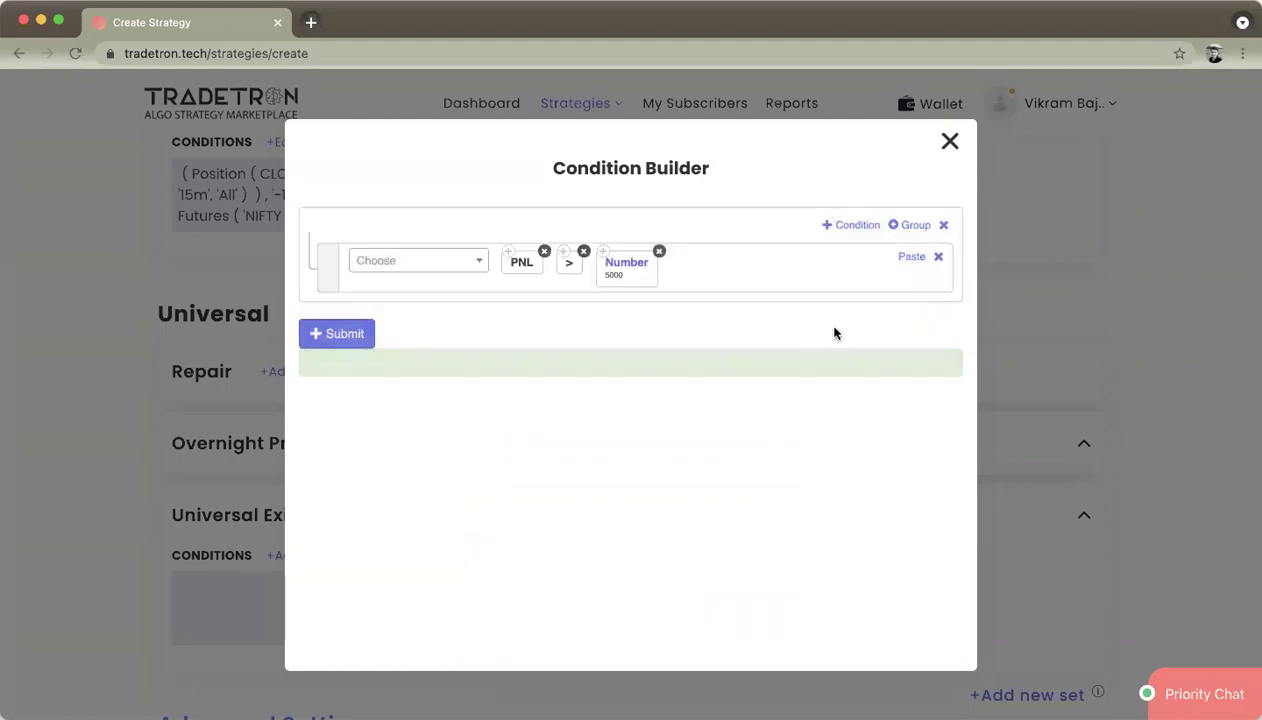
Add an empty second AND row to the Universal Exit condition, then submit it and close the builder
left_click(862, 229)
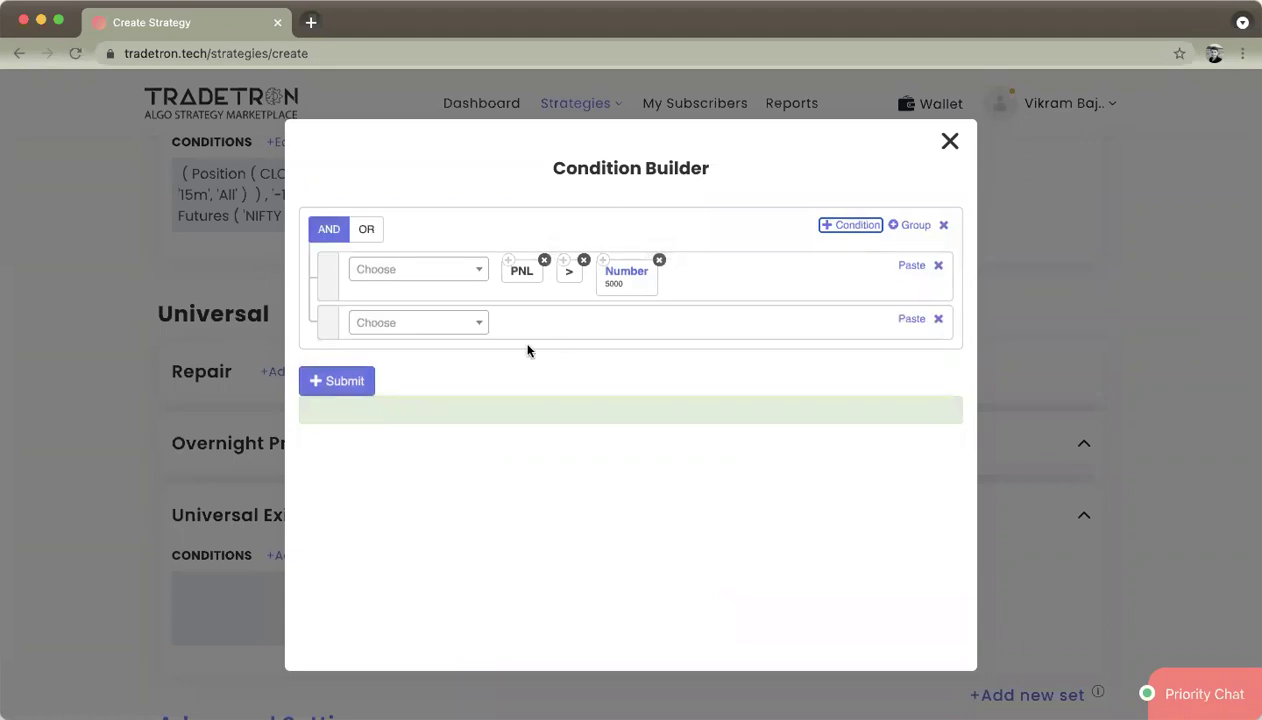
left_click(352, 388)
left_click(955, 146)
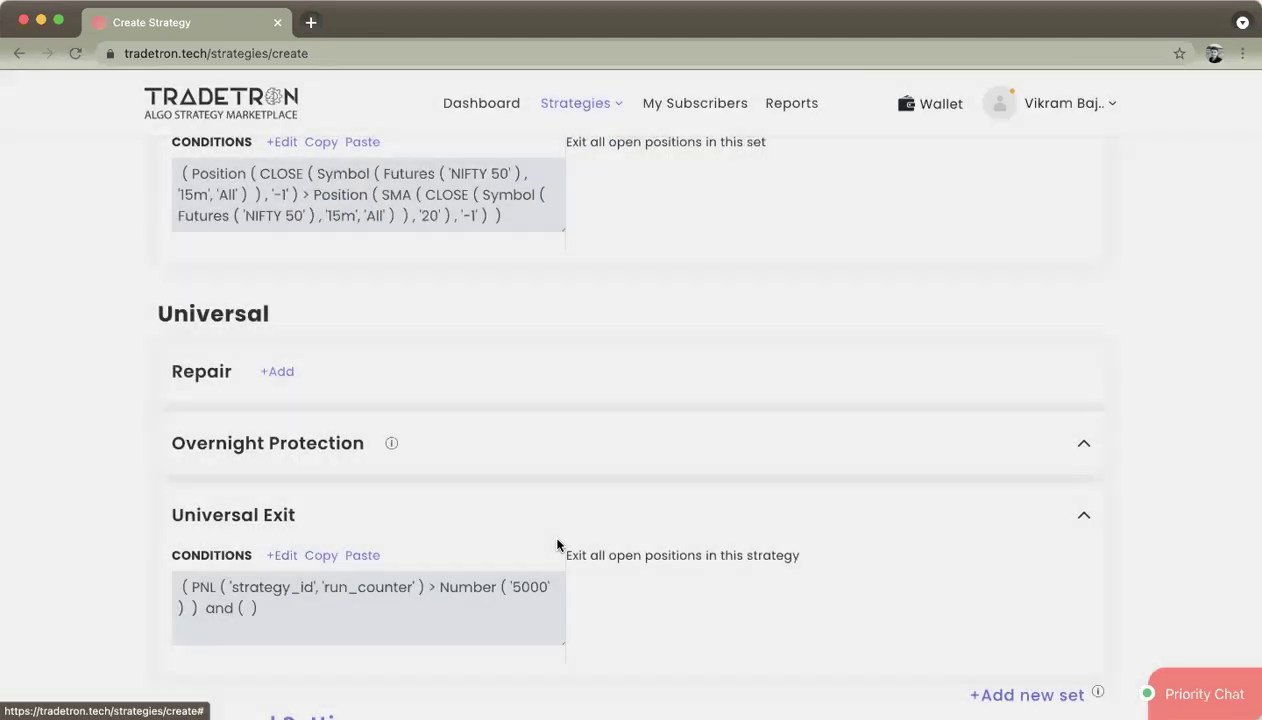
Set the Trailing Stop Loss in Advanced Settings to activate at 3000
scroll(558, 544, "down", 5)
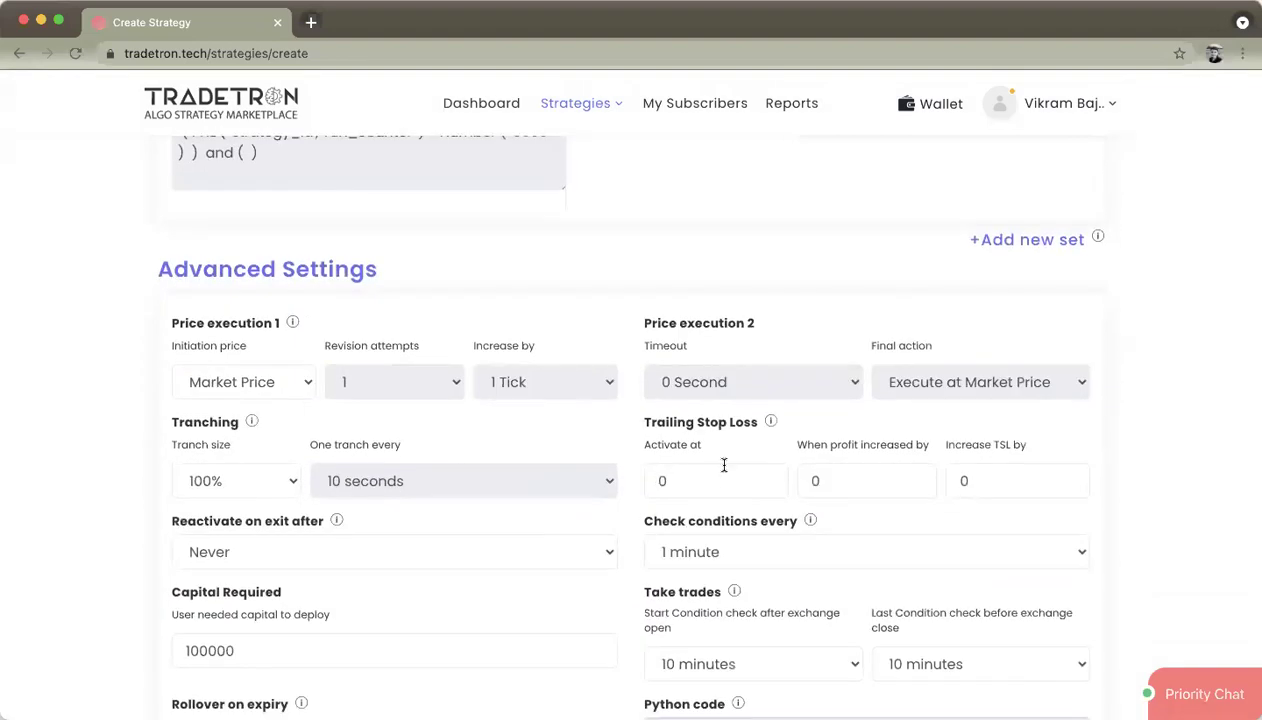
left_click_drag(656, 421, 740, 421)
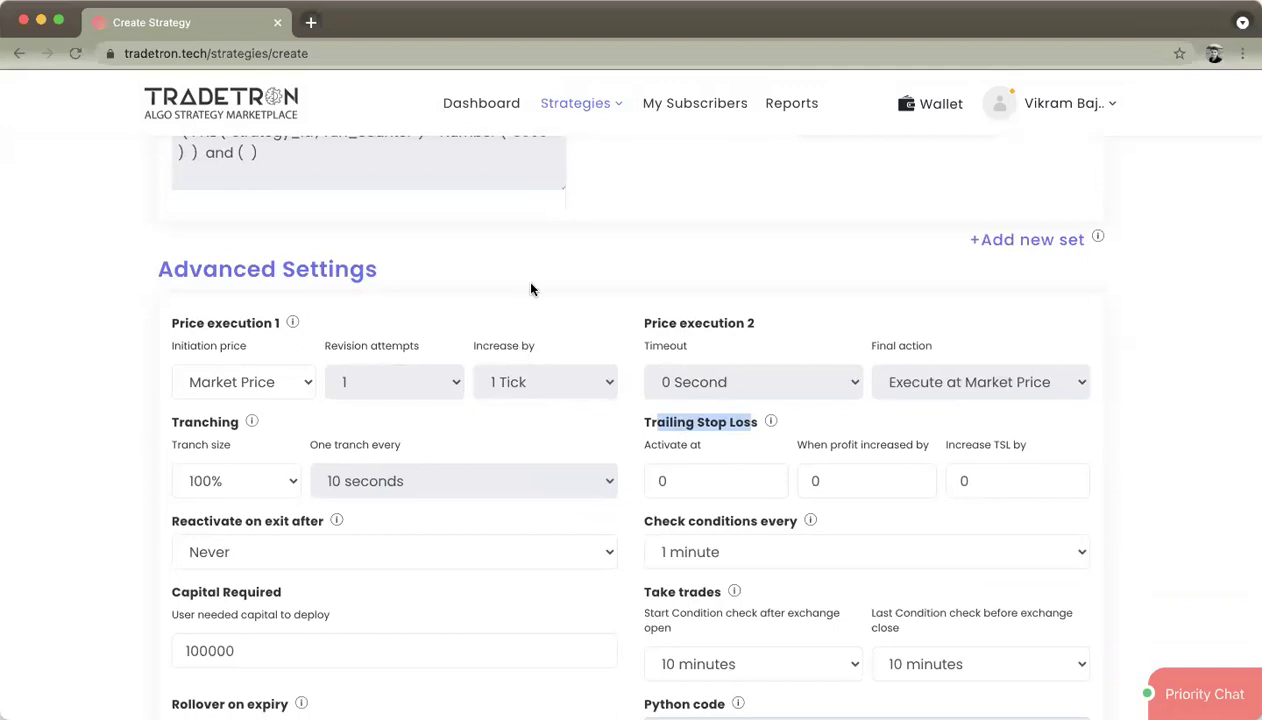
scroll(531, 288, "up", 3)
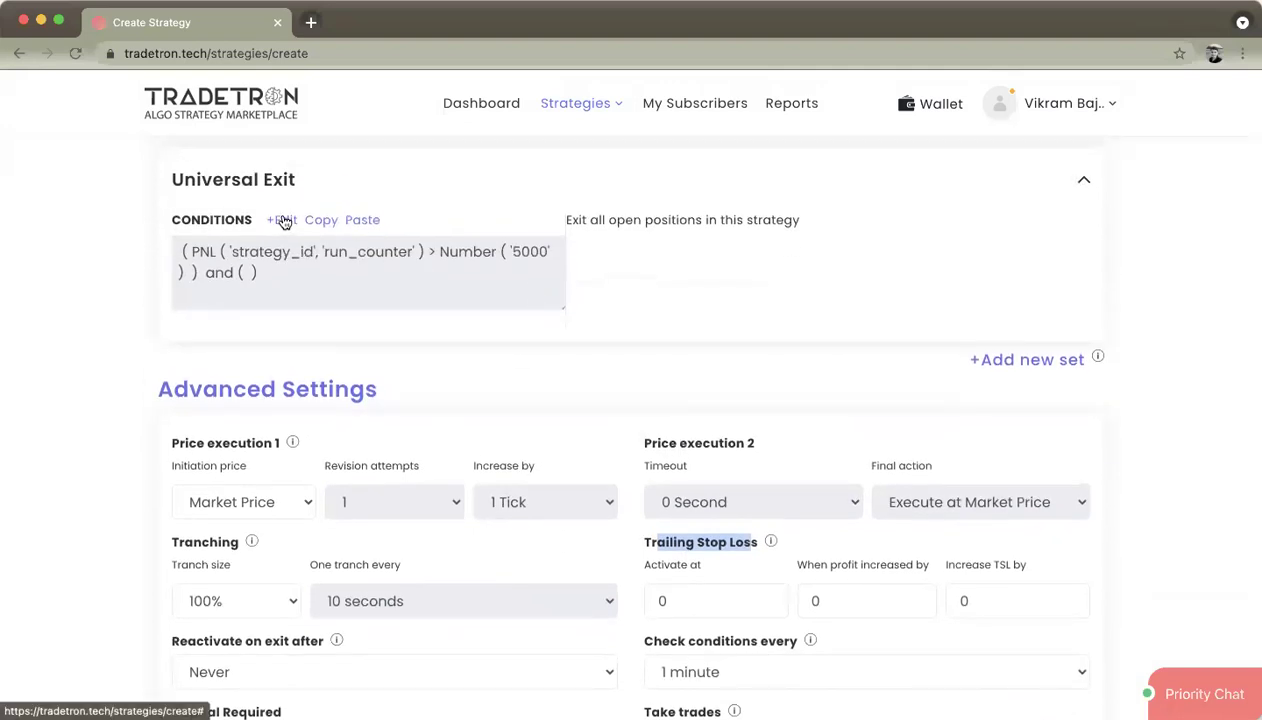
left_click(640, 535)
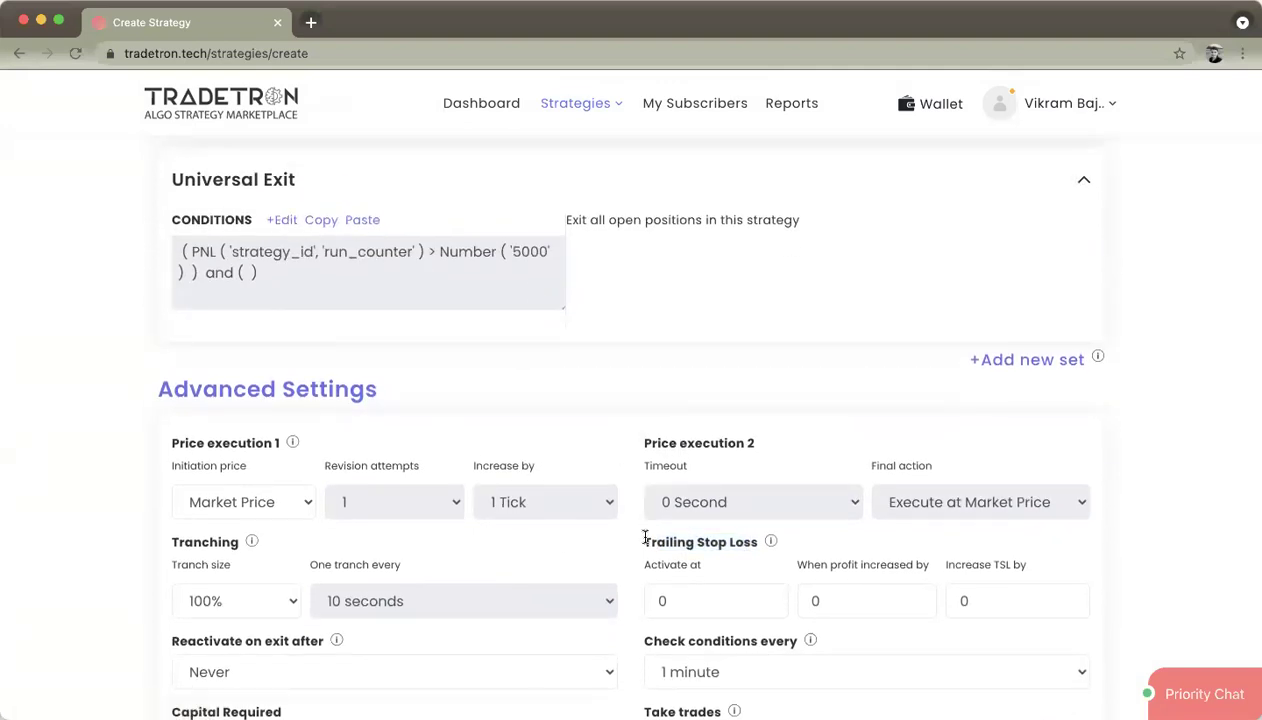
double_click(660, 598)
type("3000")
left_click_drag(669, 542, 729, 542)
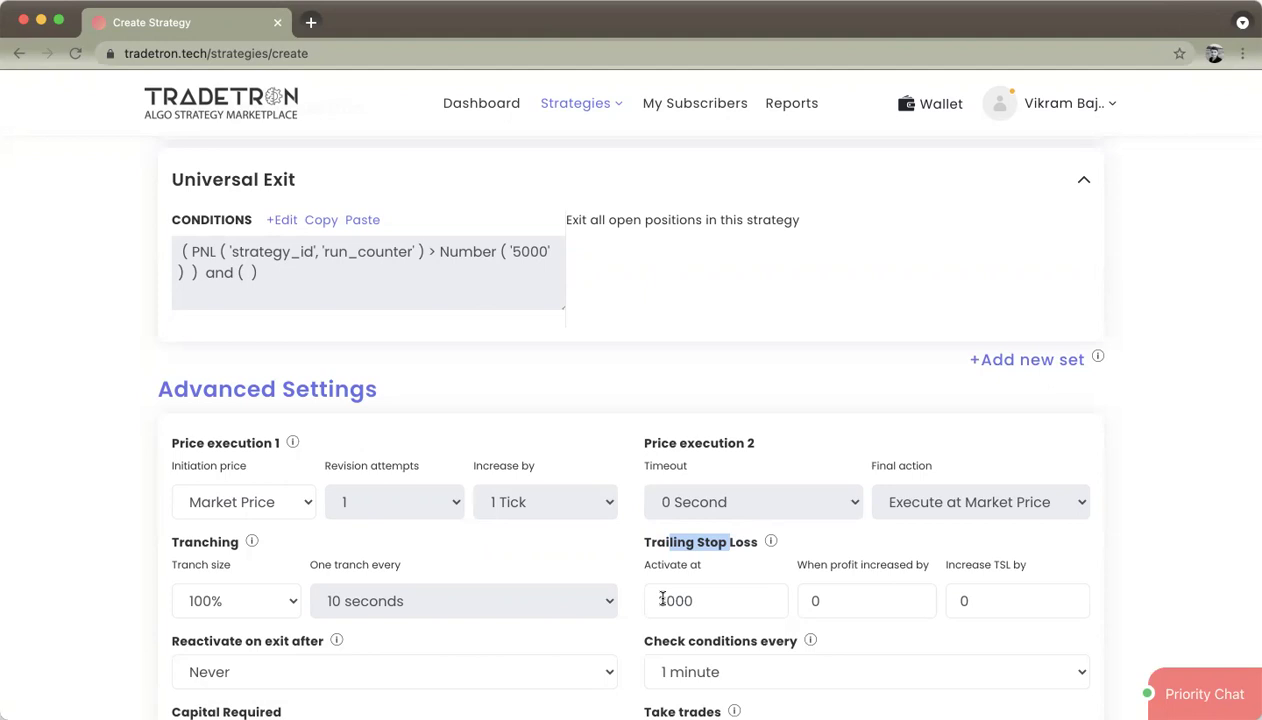
left_click_drag(662, 598, 696, 603)
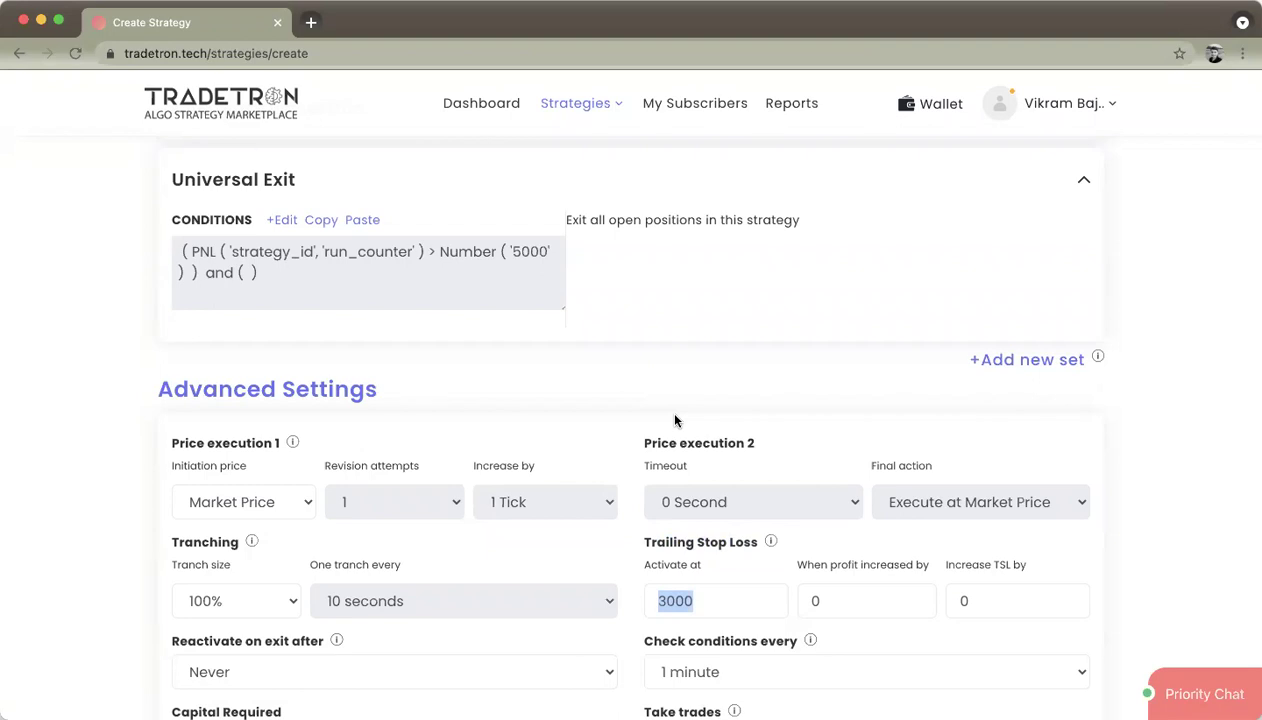
Add the line "profit - 3000" below the ATR rule at the end of the strategy description
scroll(675, 420, "up", 15)
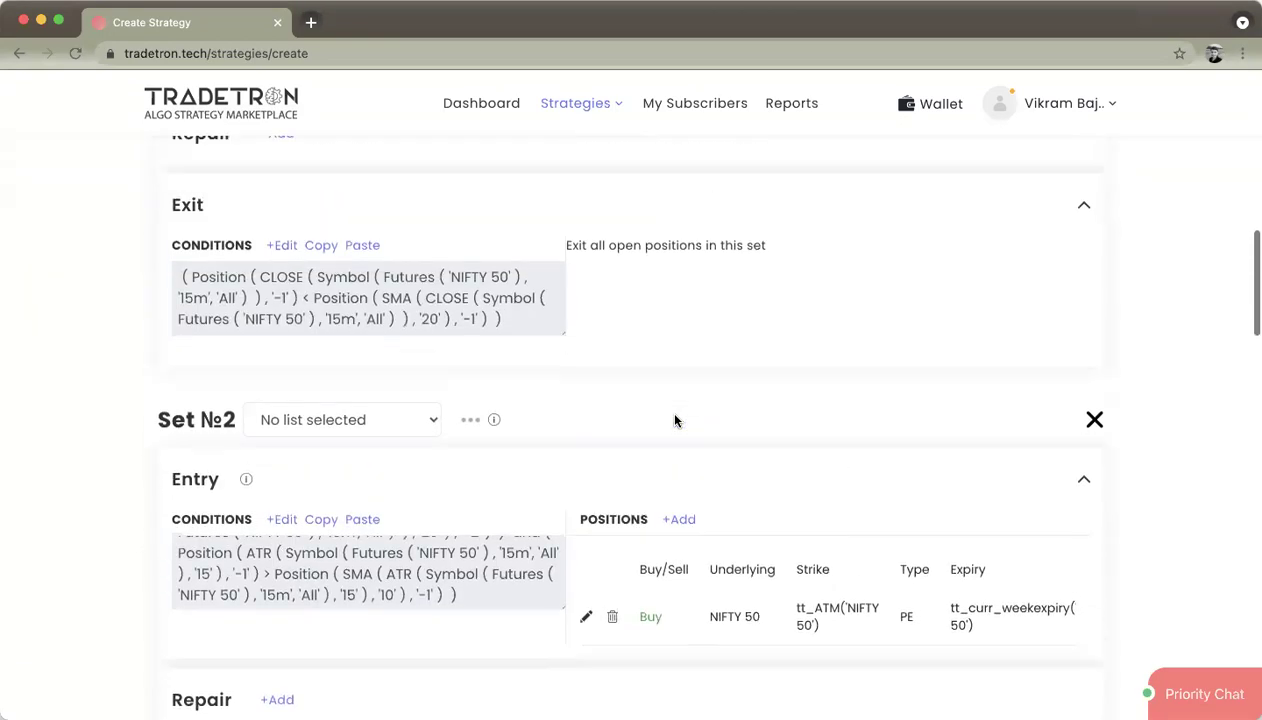
scroll(673, 420, "up", 5)
scroll(673, 418, "down", 3)
left_click(517, 562)
key("Return")
key("Return")
type("pr")
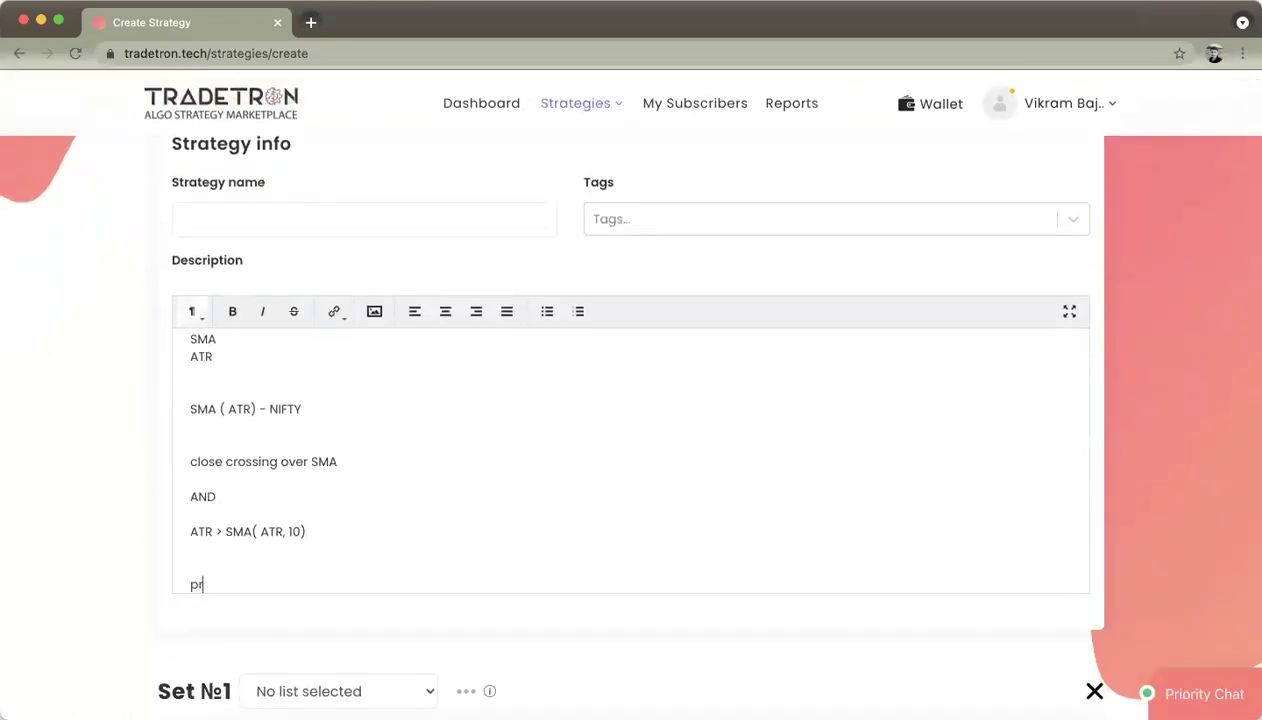
type("ofit - 3000")
Add the lines "TSL - 1500" and "1 , 1" beneath the profit note in the description
key("Return")
type("T")
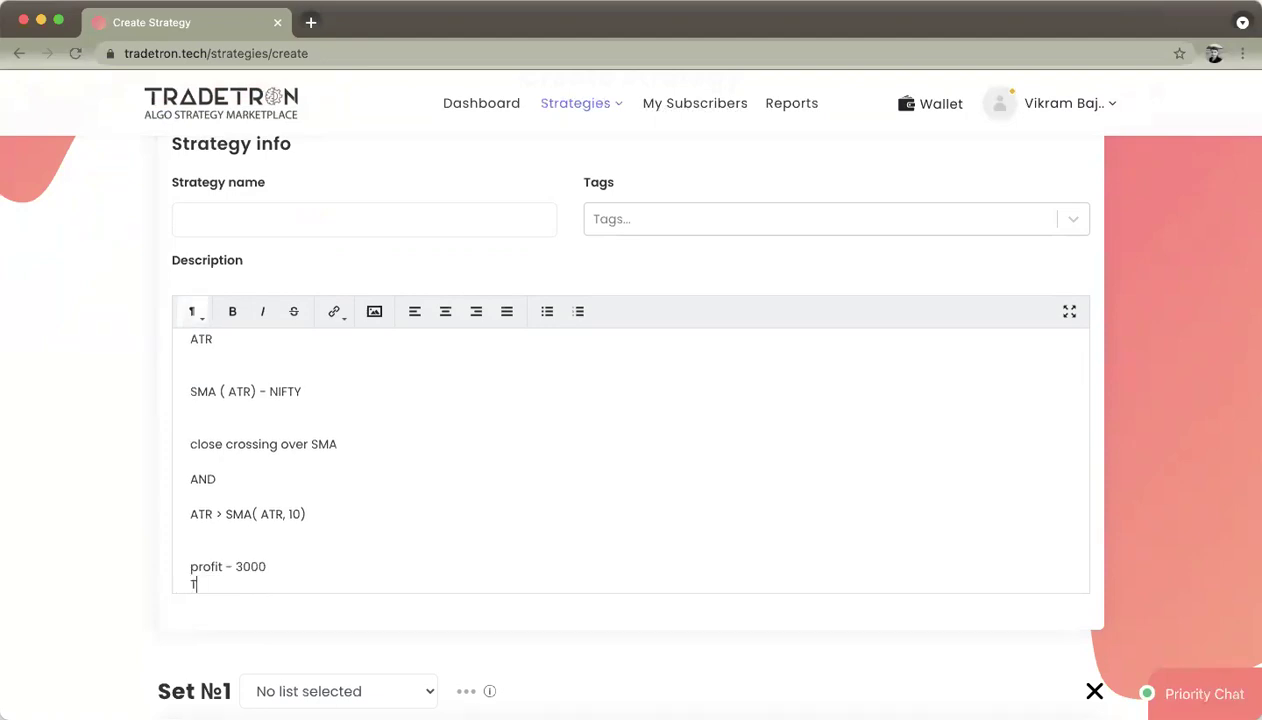
type("SL - 1500")
key("Return")
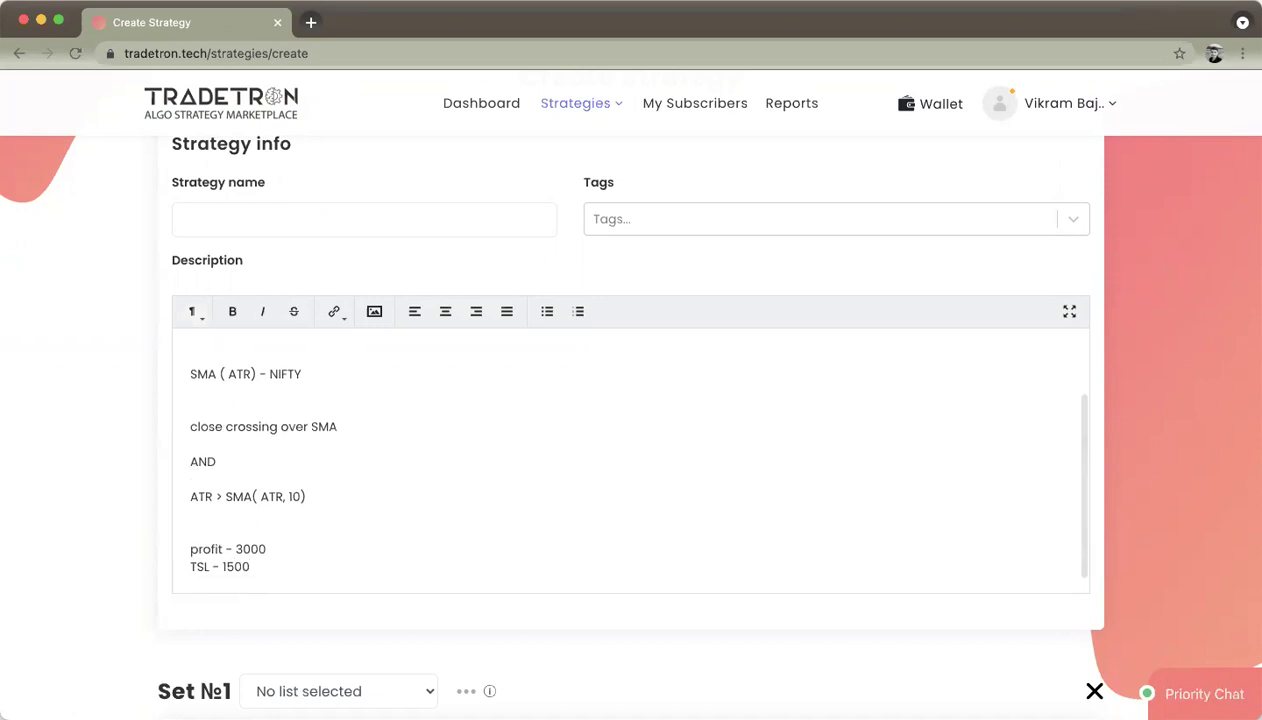
type("1")
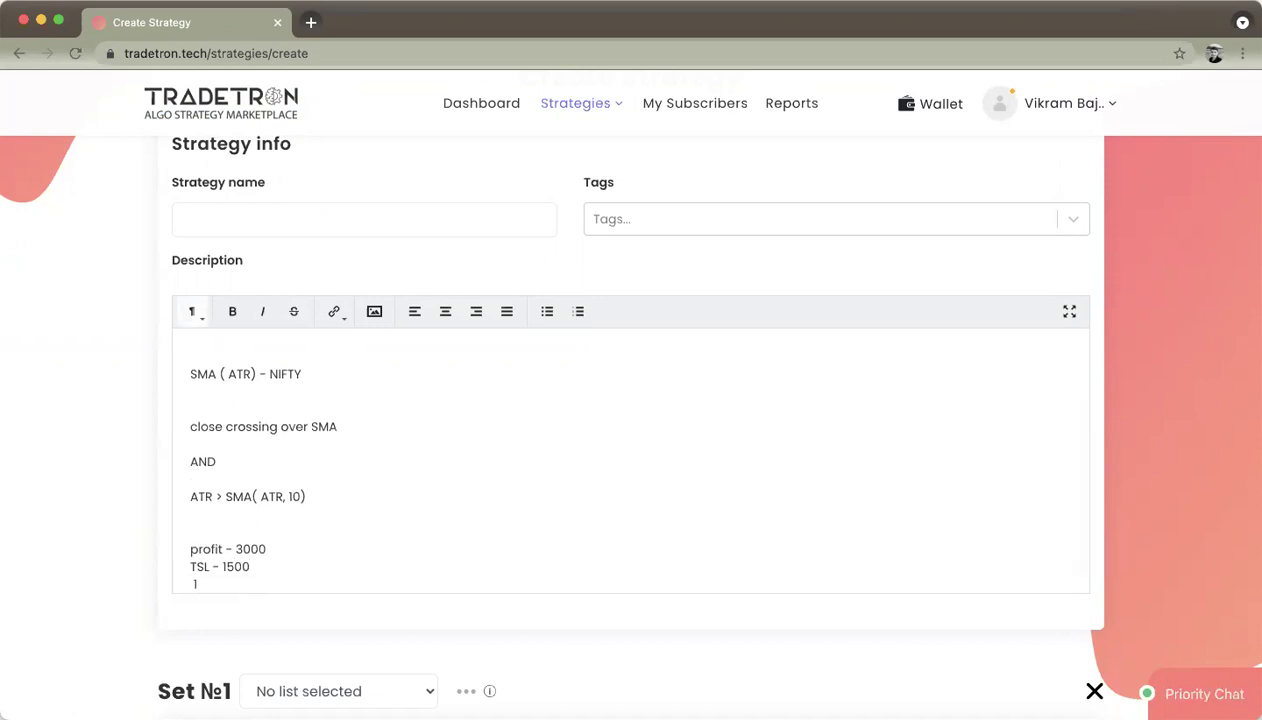
type(", 1")
key("Return")
Add a second trailing stop example to the description with the lines "profit - 4000" and "TSL - 2500"
type("p")
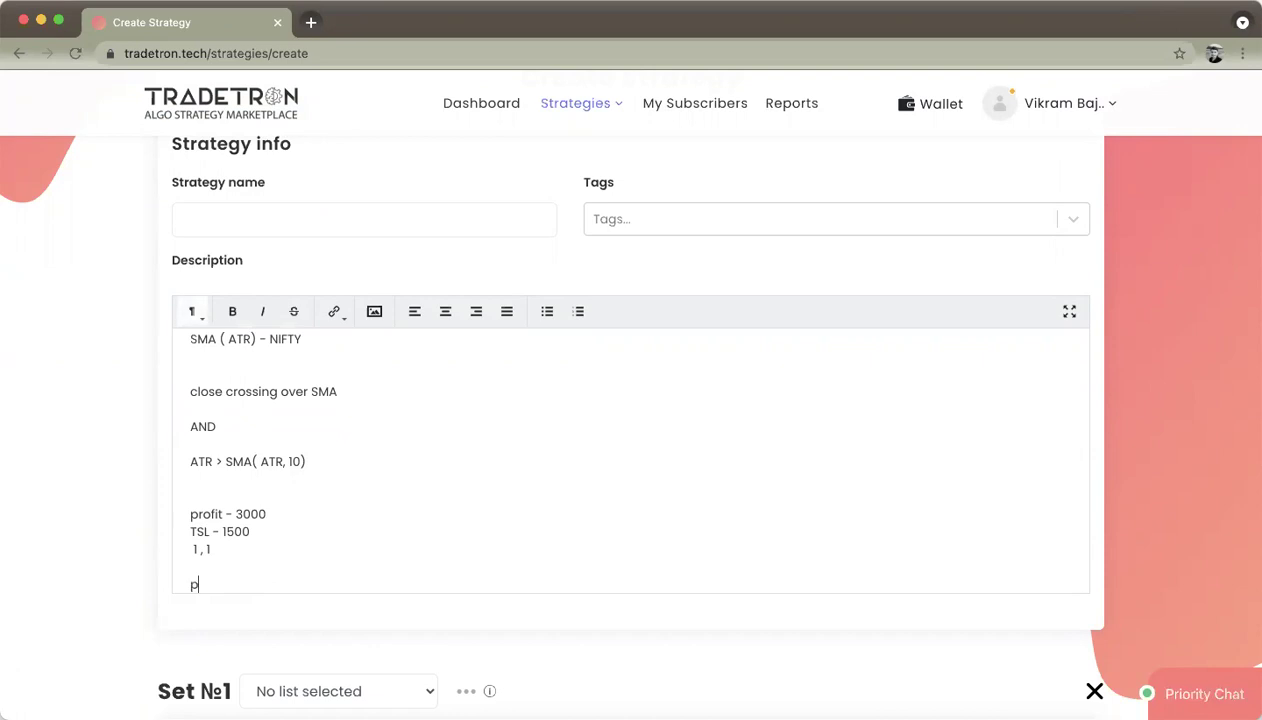
type("rofit - 4000")
key("Return")
type("T")
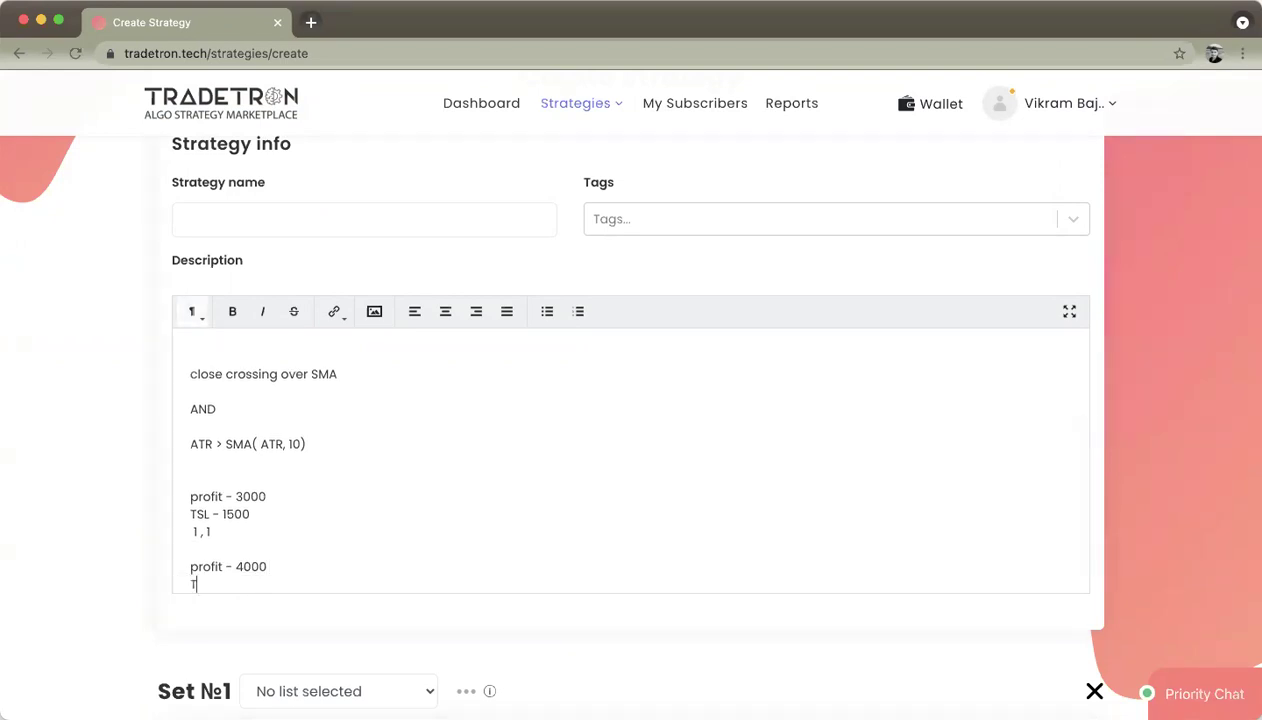
type("SL -")
left_click_drag(236, 496, 264, 494)
left_click_drag(243, 566, 267, 568)
left_click_drag(222, 514, 250, 514)
left_click(231, 589)
type("2500")
left_click_drag(280, 579, 203, 496)
left_click(373, 515)
Replace the empty condition in the Universal Exit rule with a nested AND group holding two blank conditions
scroll(373, 515, "down", 3)
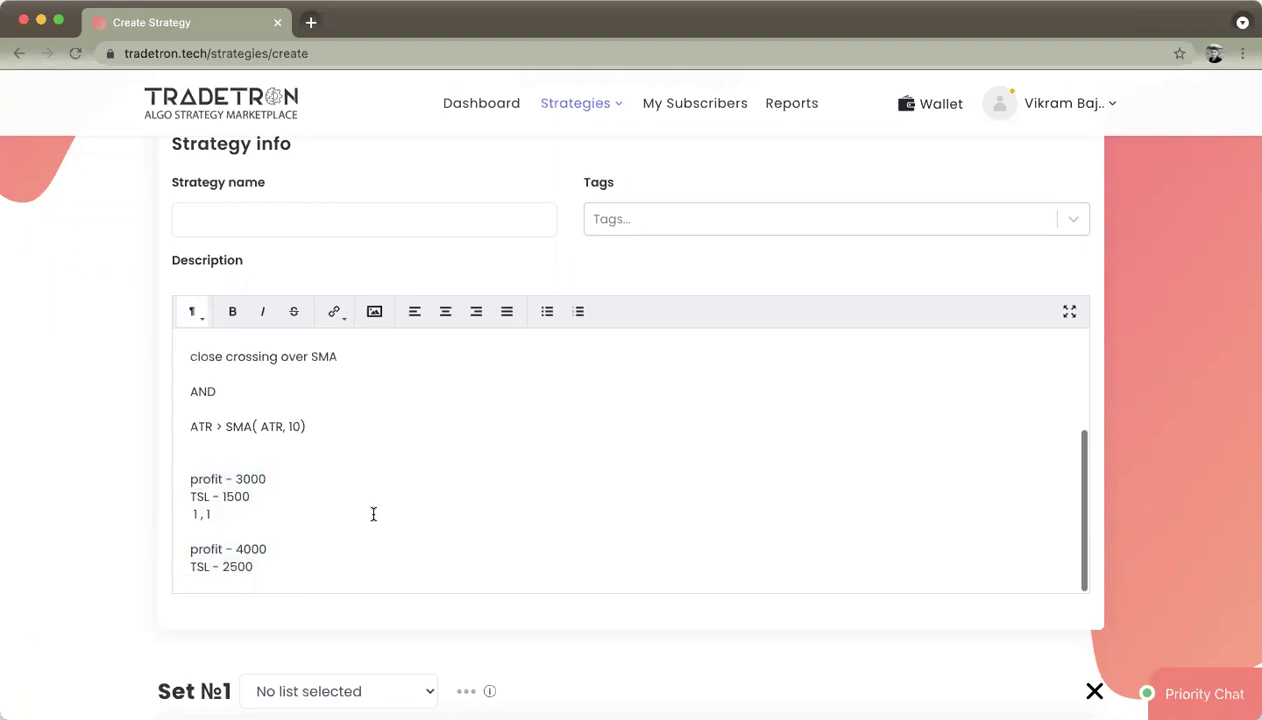
scroll(373, 518, "down", 15)
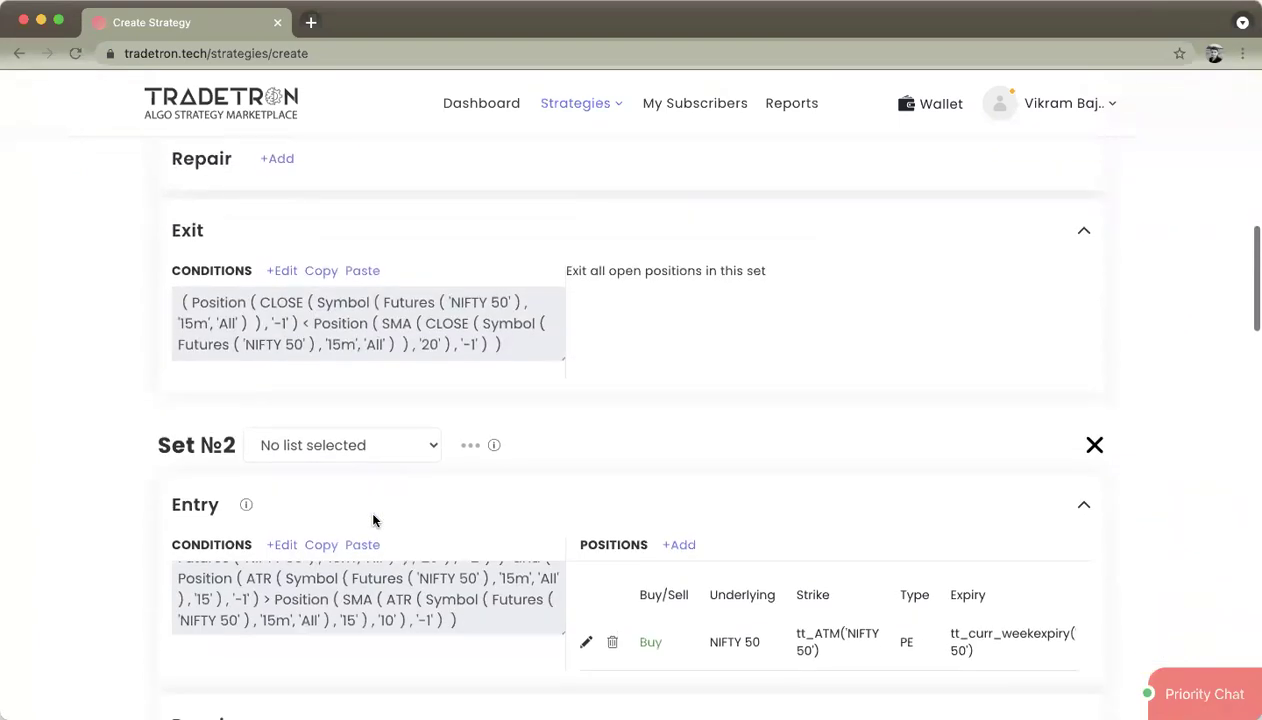
scroll(373, 518, "down", 8)
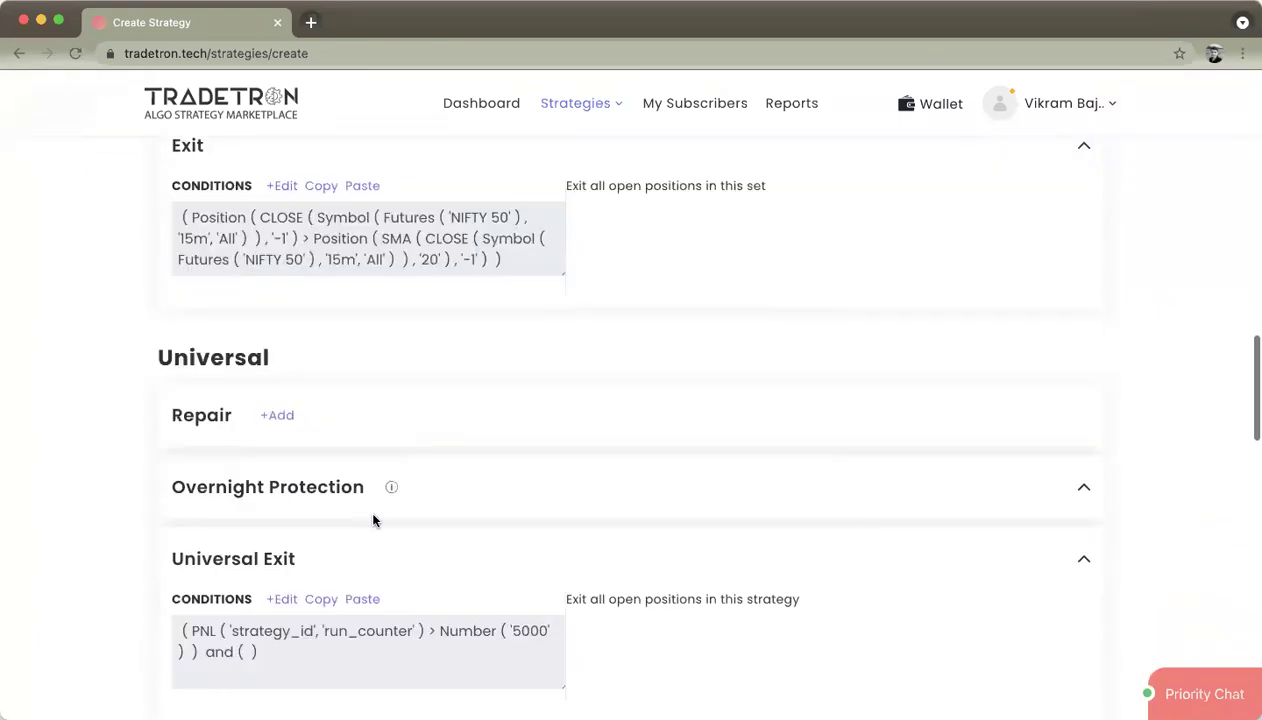
left_click(281, 486)
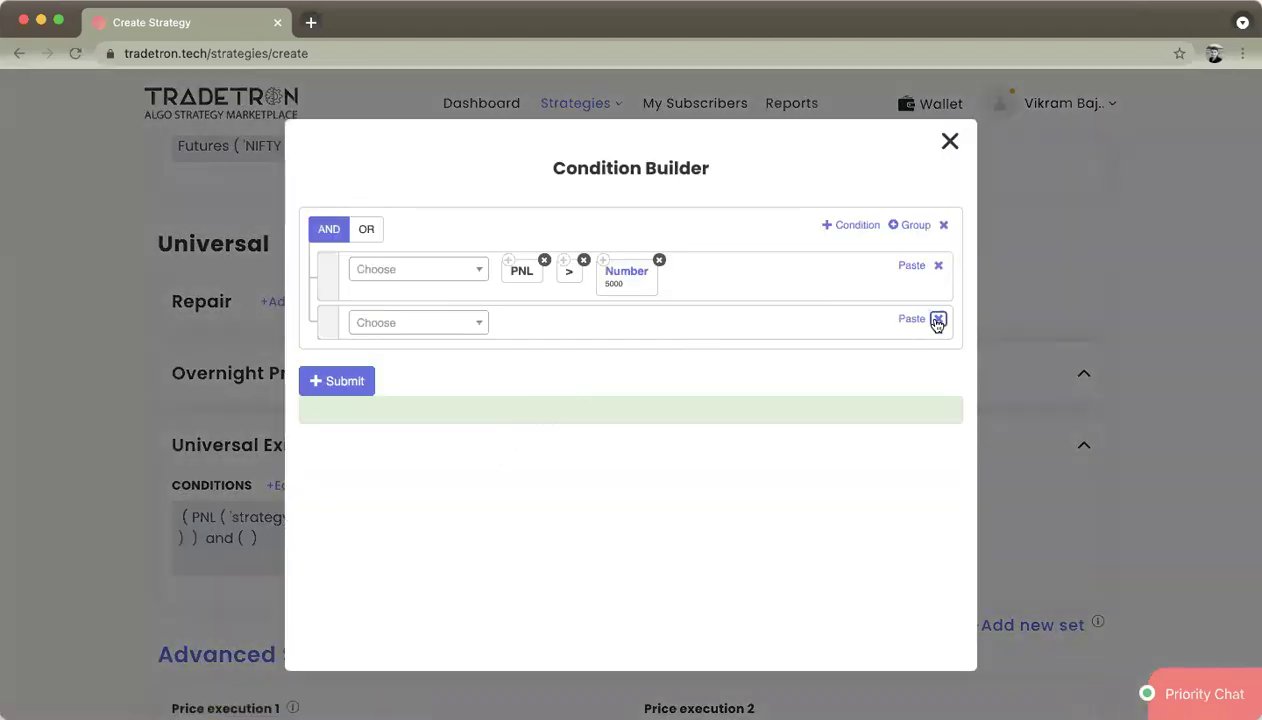
left_click(938, 319)
left_click(914, 226)
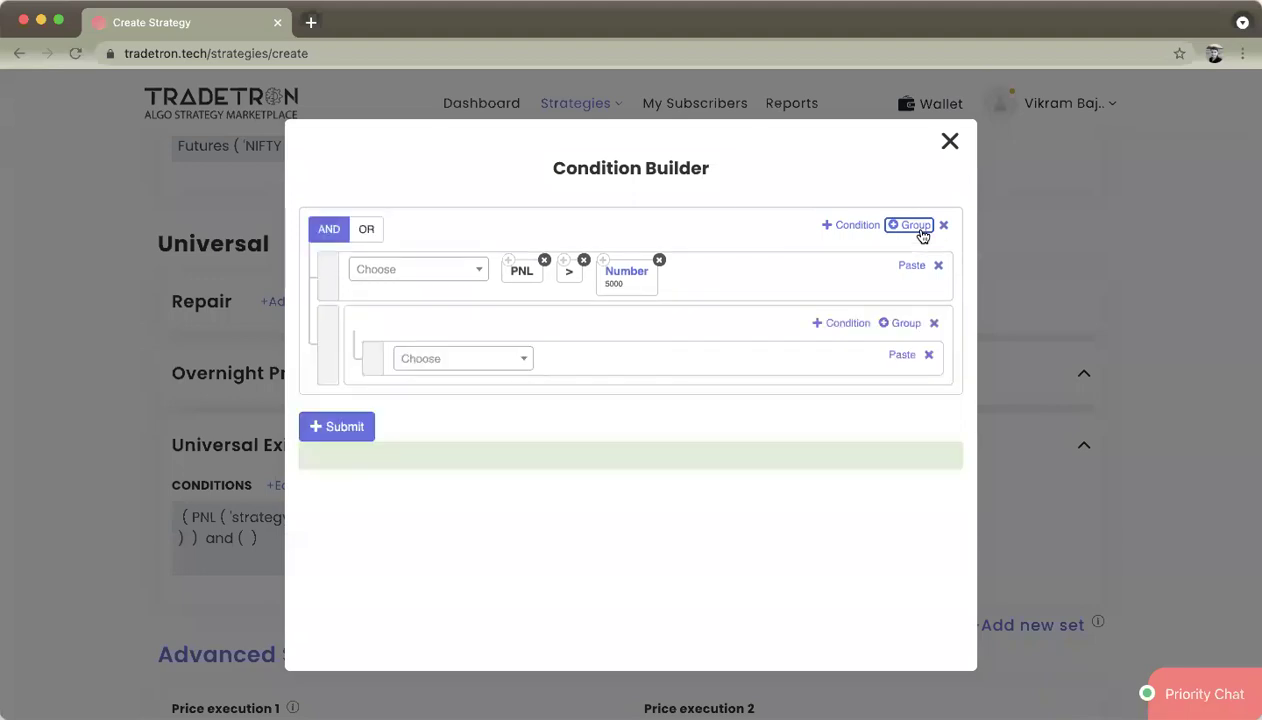
left_click(843, 324)
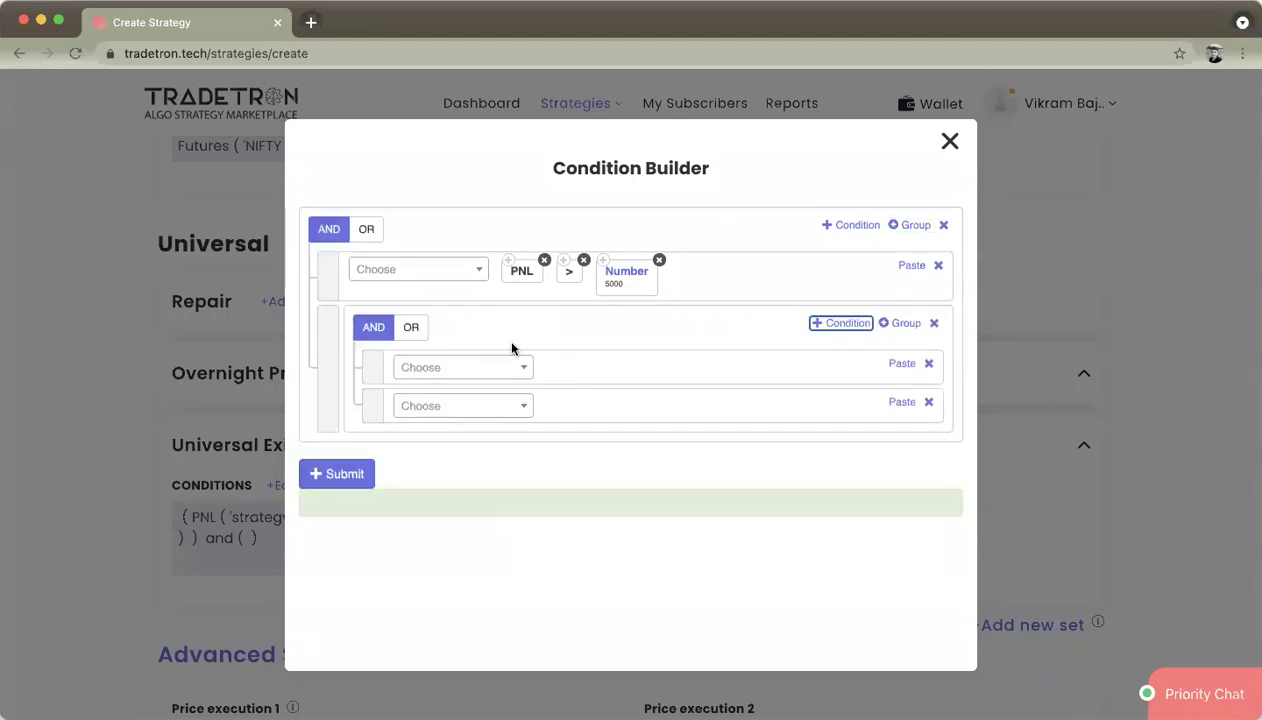
Start the nested group's first condition with the Max Profit keyword followed by the > comparison
left_click(482, 368)
type("max")
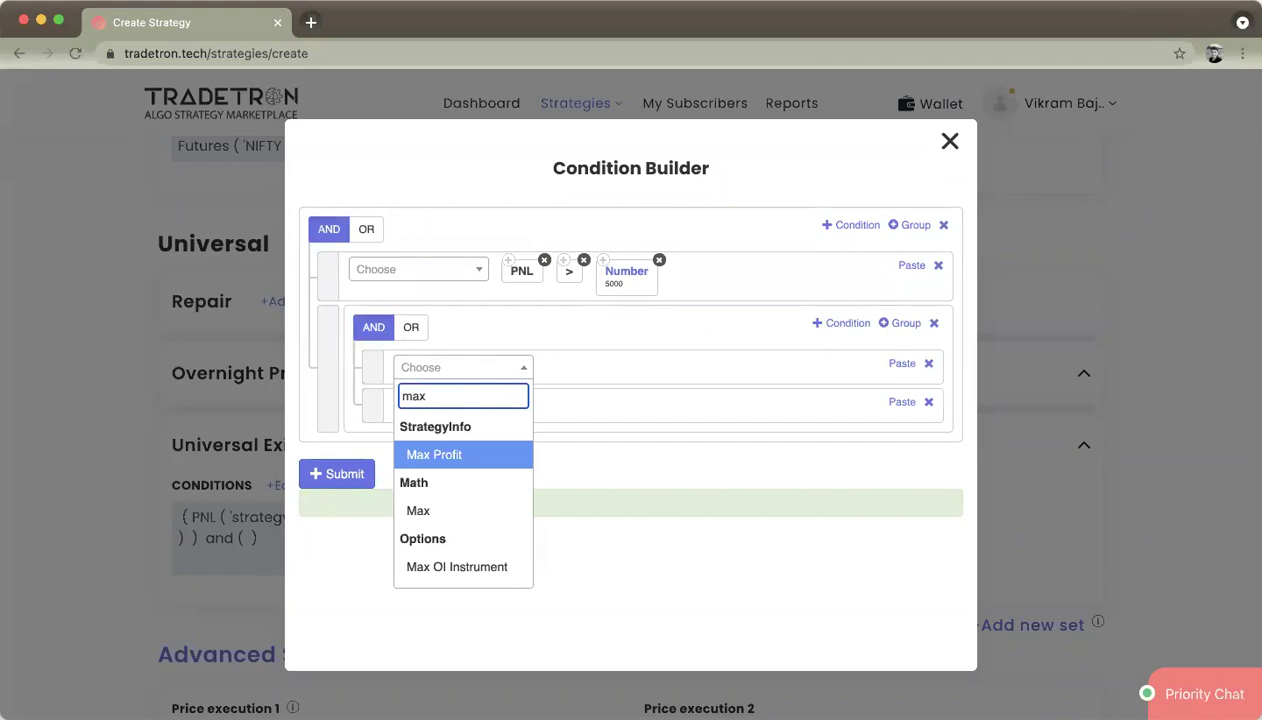
key("Return")
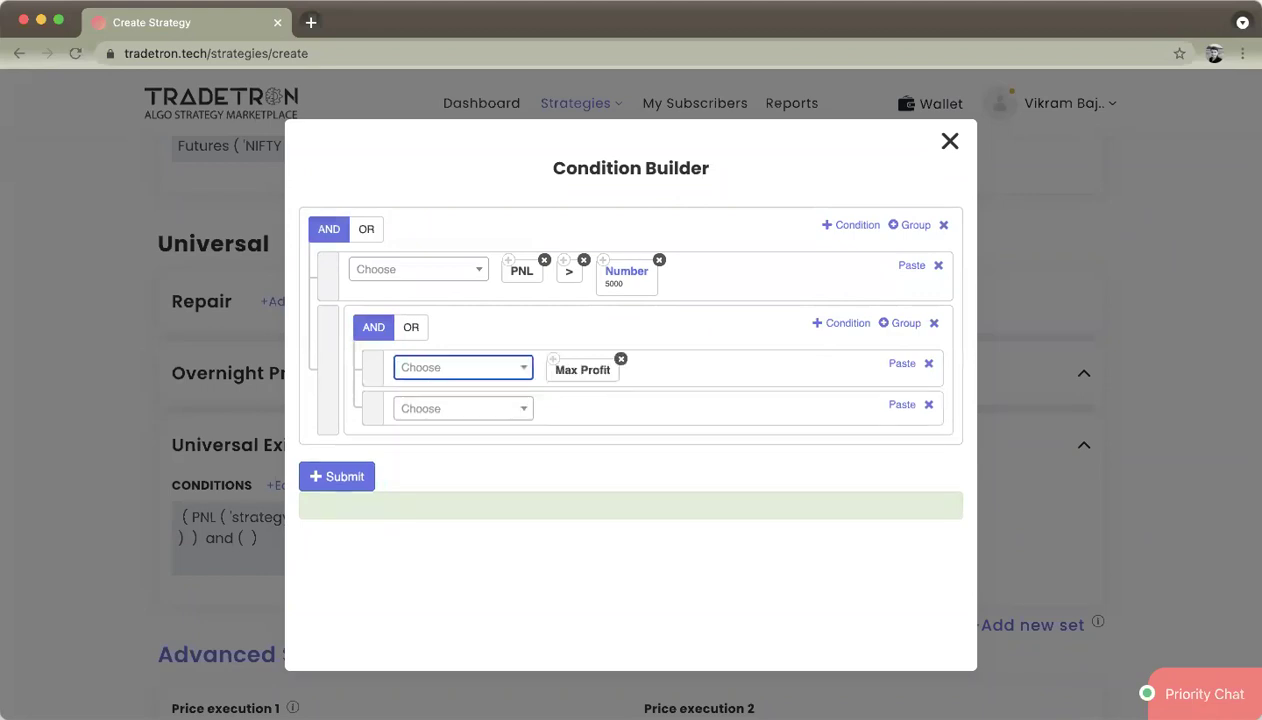
key("Return")
type(">")
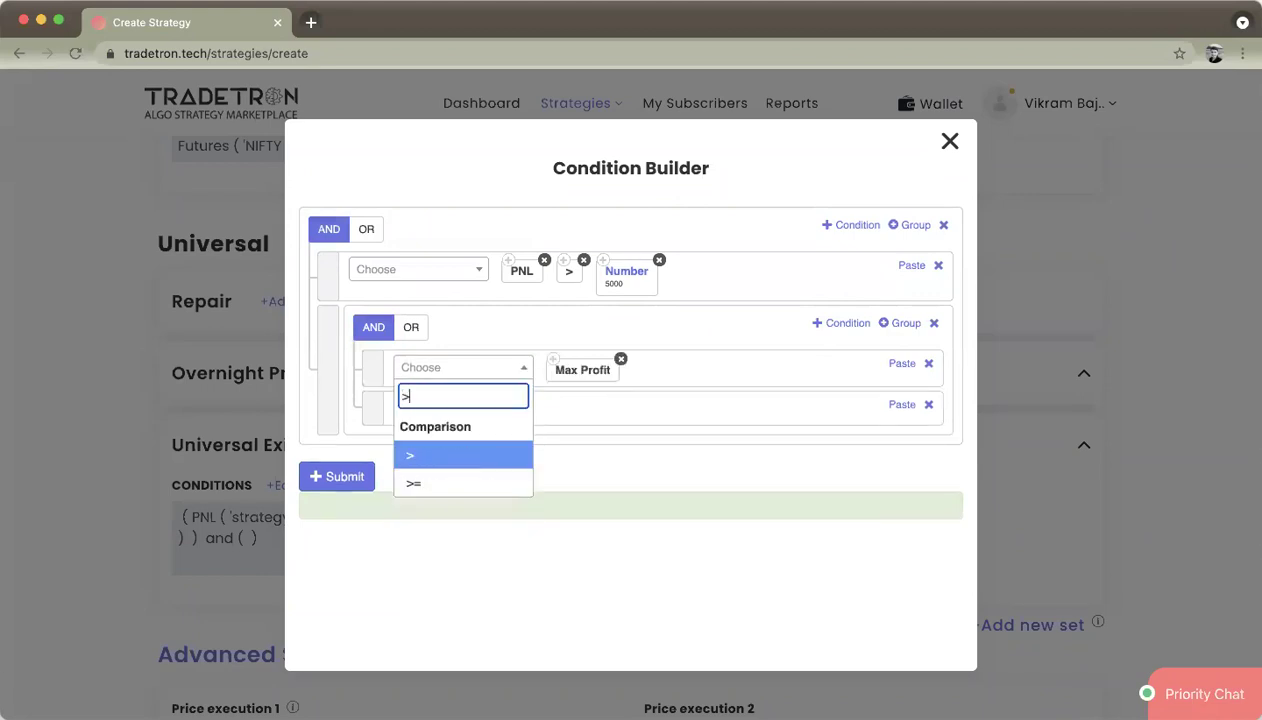
key("Return")
key("Return")
type("number")
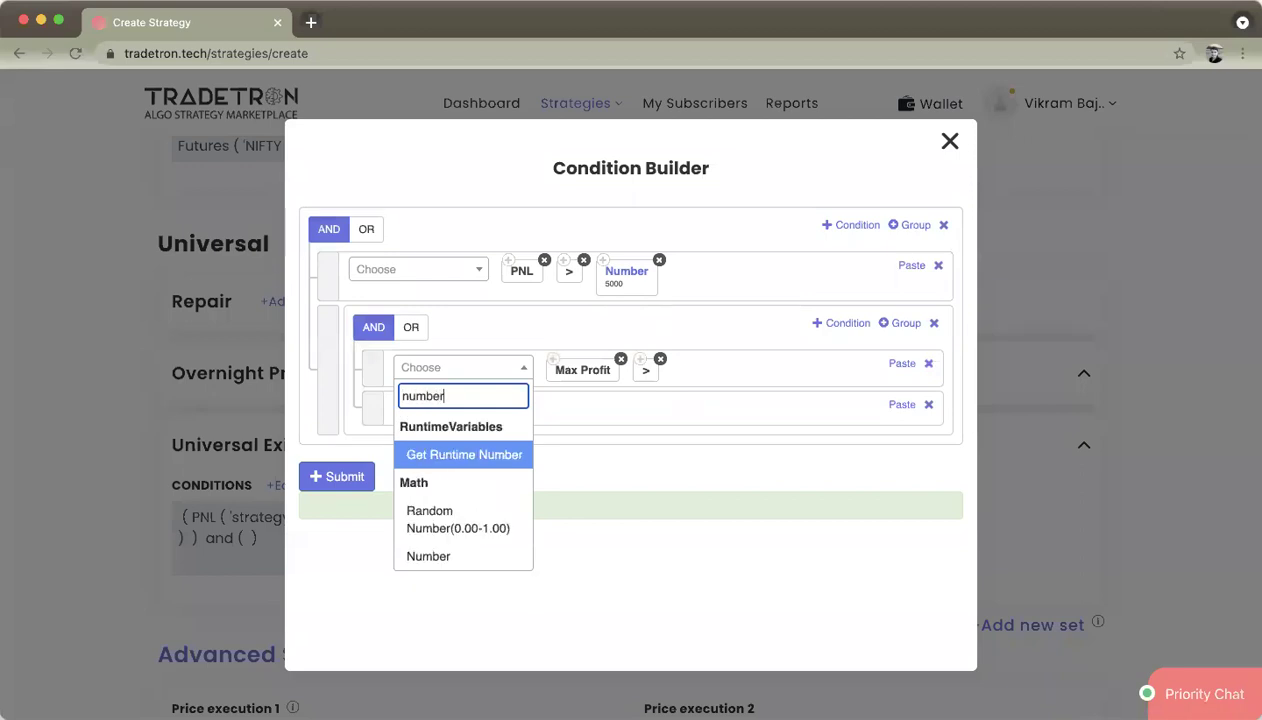
key("Down")
key("Return")
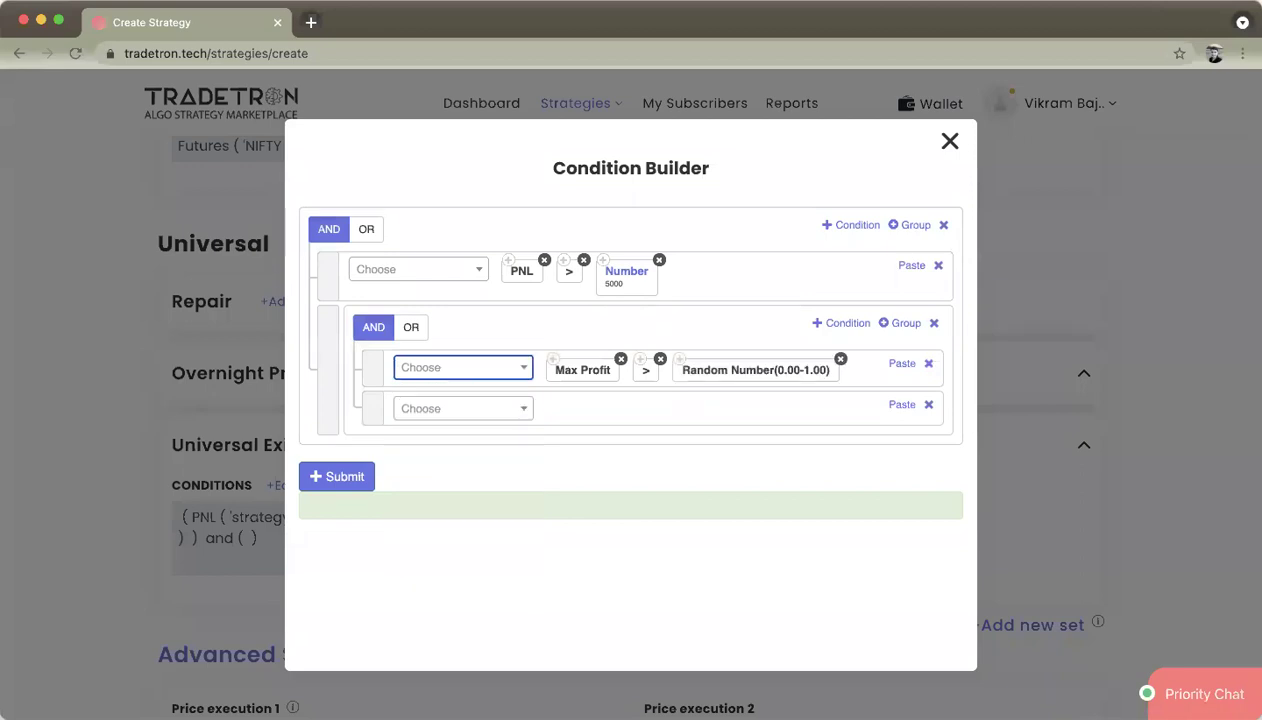
left_click(840, 359)
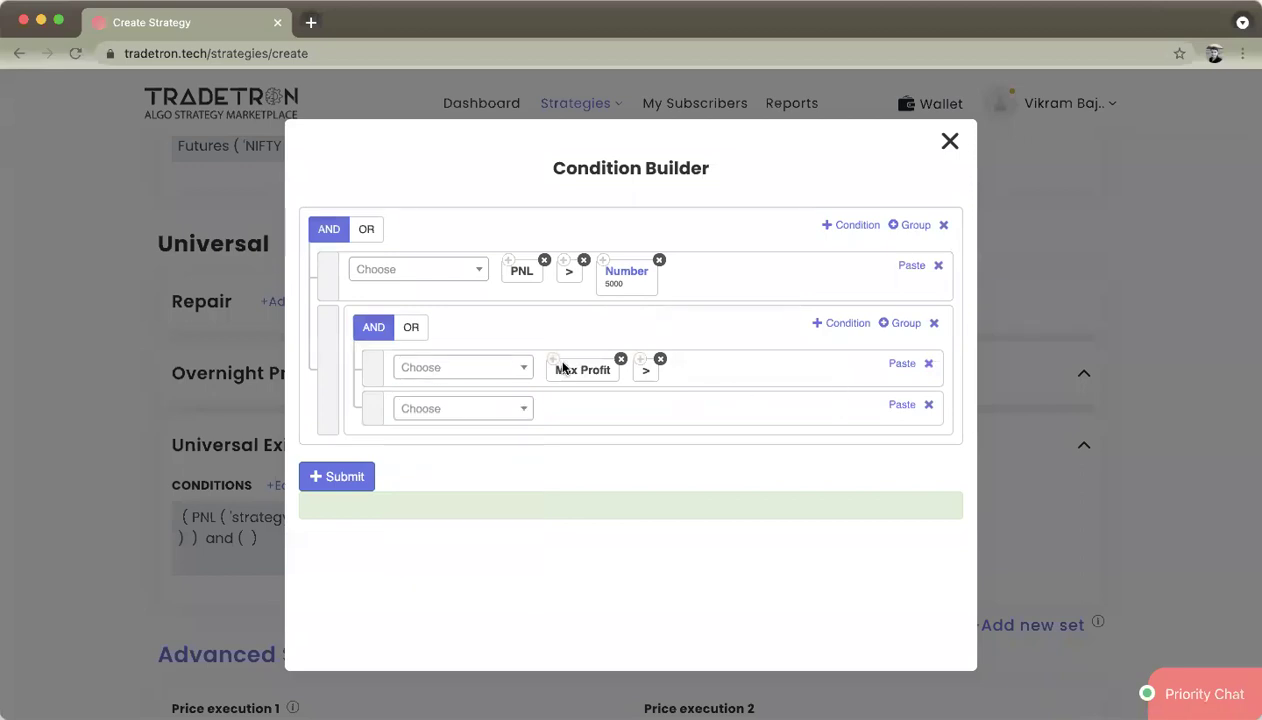
Complete the Max Profit condition with a copy of the Number block from the PNL condition, set to 3000
left_click(516, 372)
left_click(604, 264)
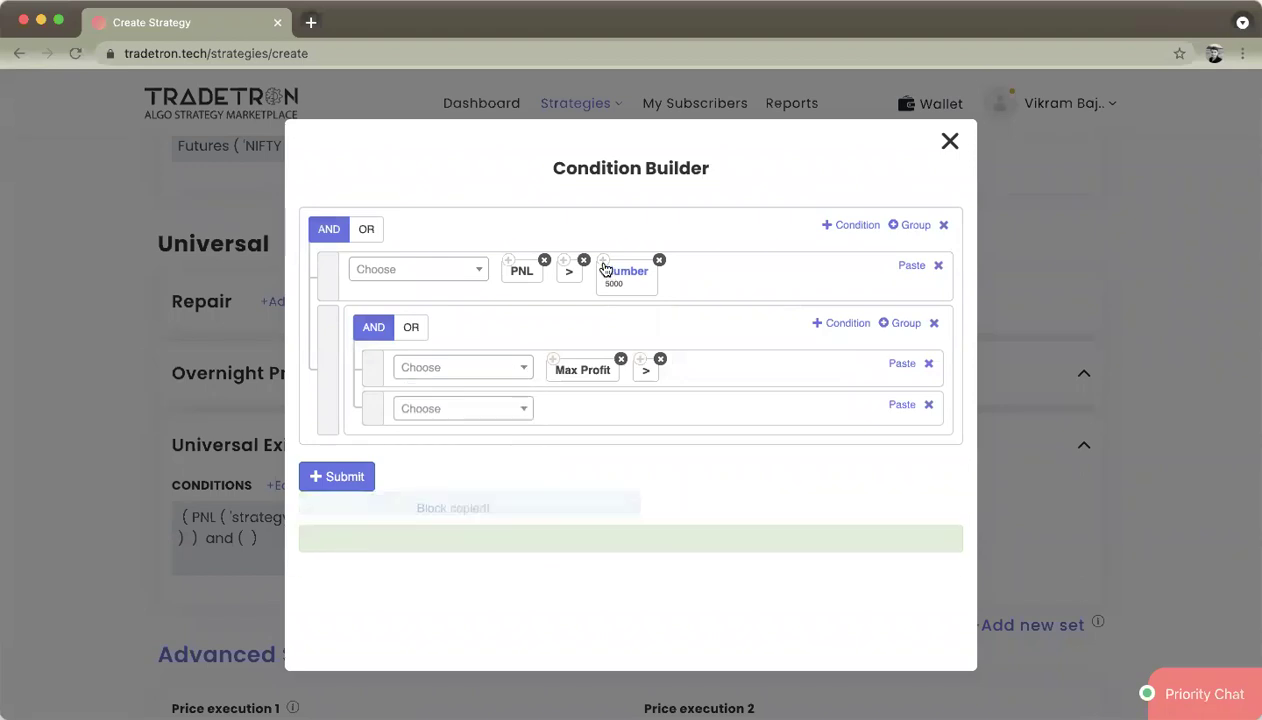
left_click(901, 363)
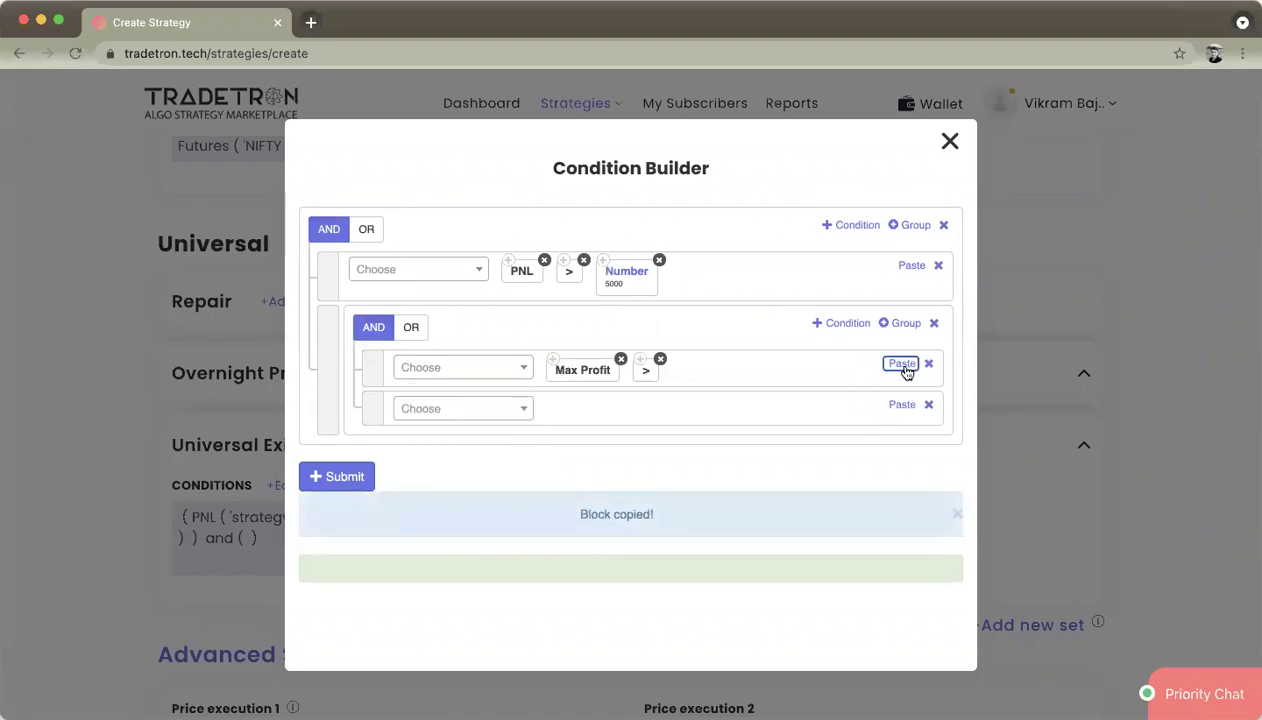
left_click(705, 374)
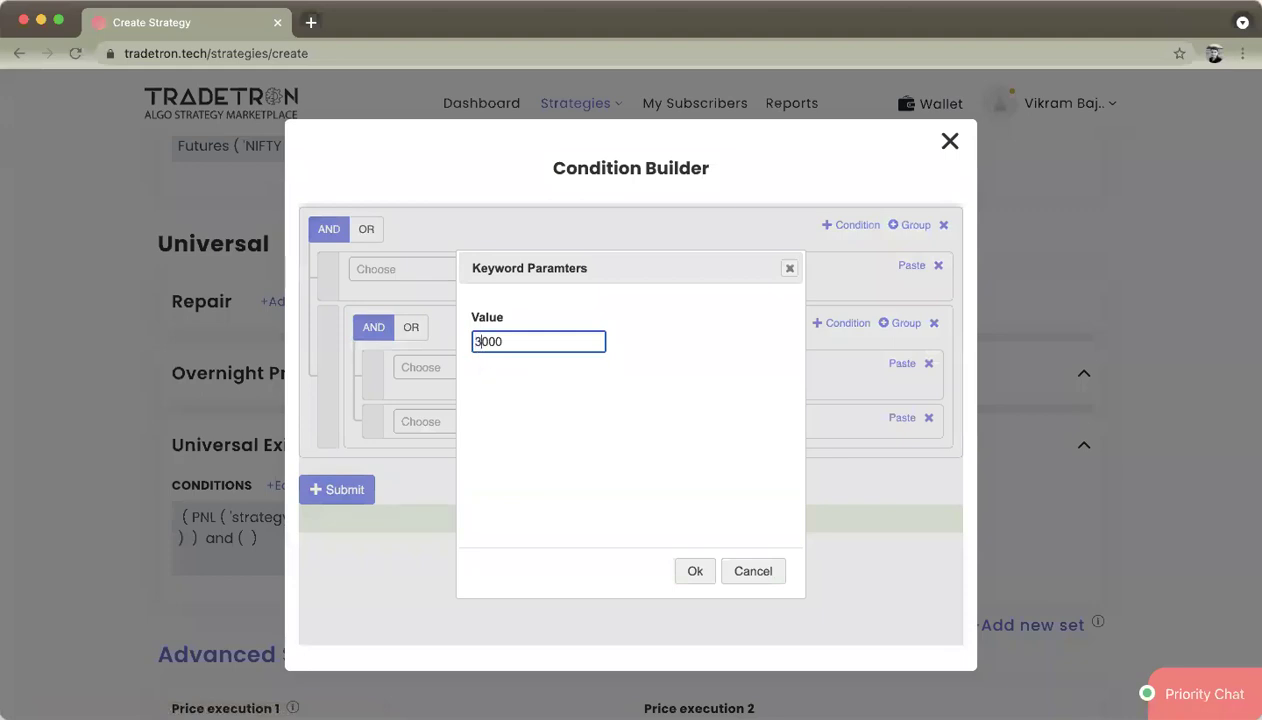
left_click(690, 571)
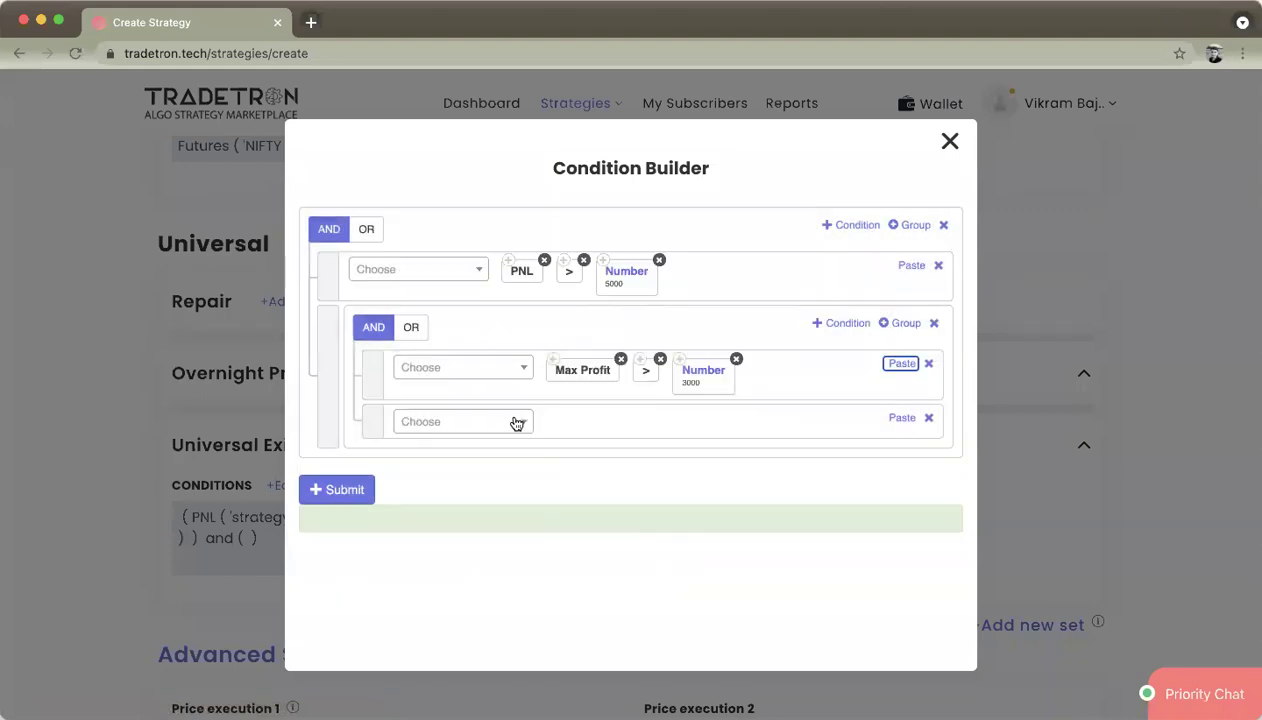
Start the nested group's second condition with a copy of the PNL block followed by the < comparison
left_click(508, 261)
left_click(901, 418)
left_click(479, 420)
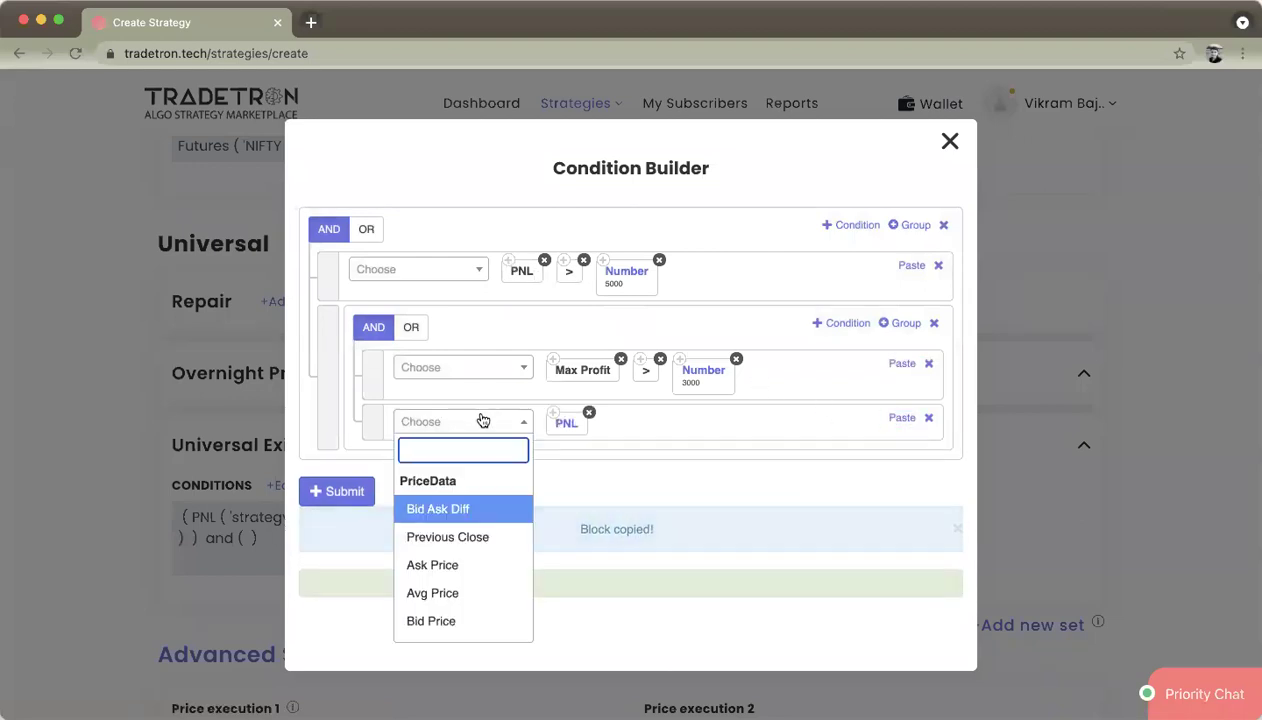
type("<")
key("Return")
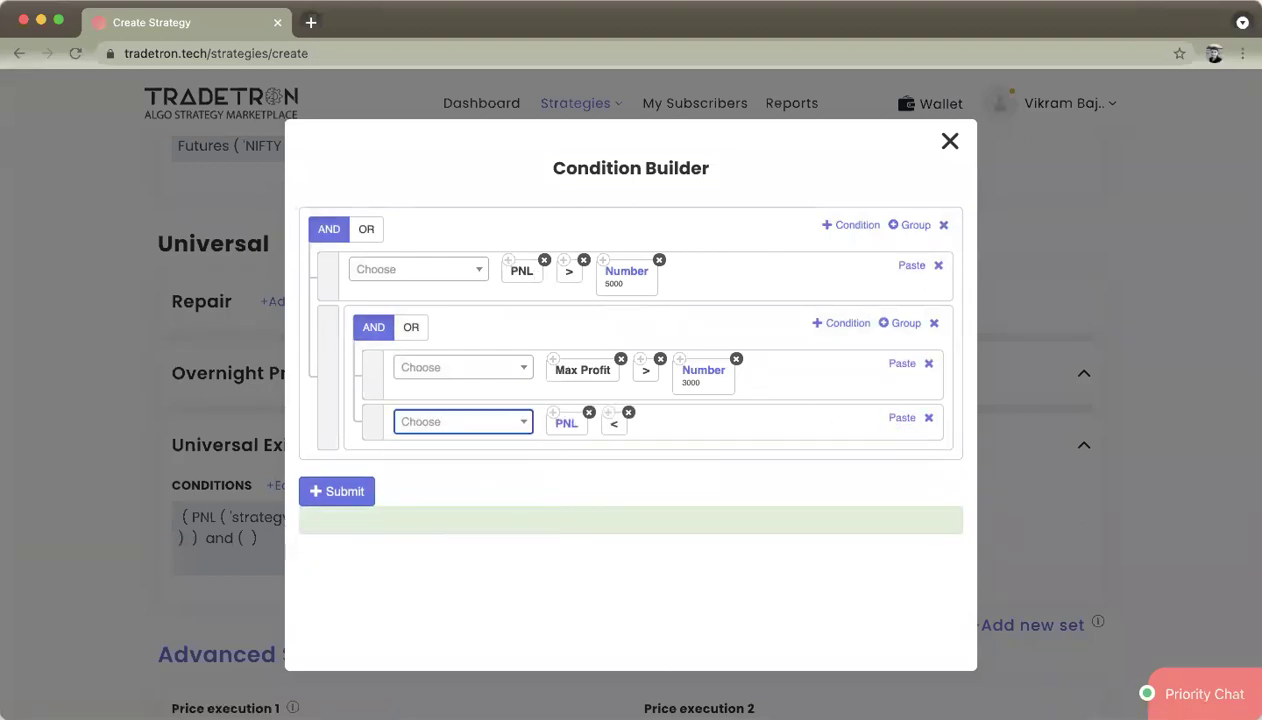
Extend the nested PNL condition with a copy of the Max Profit block and a minus operator
left_click(553, 360)
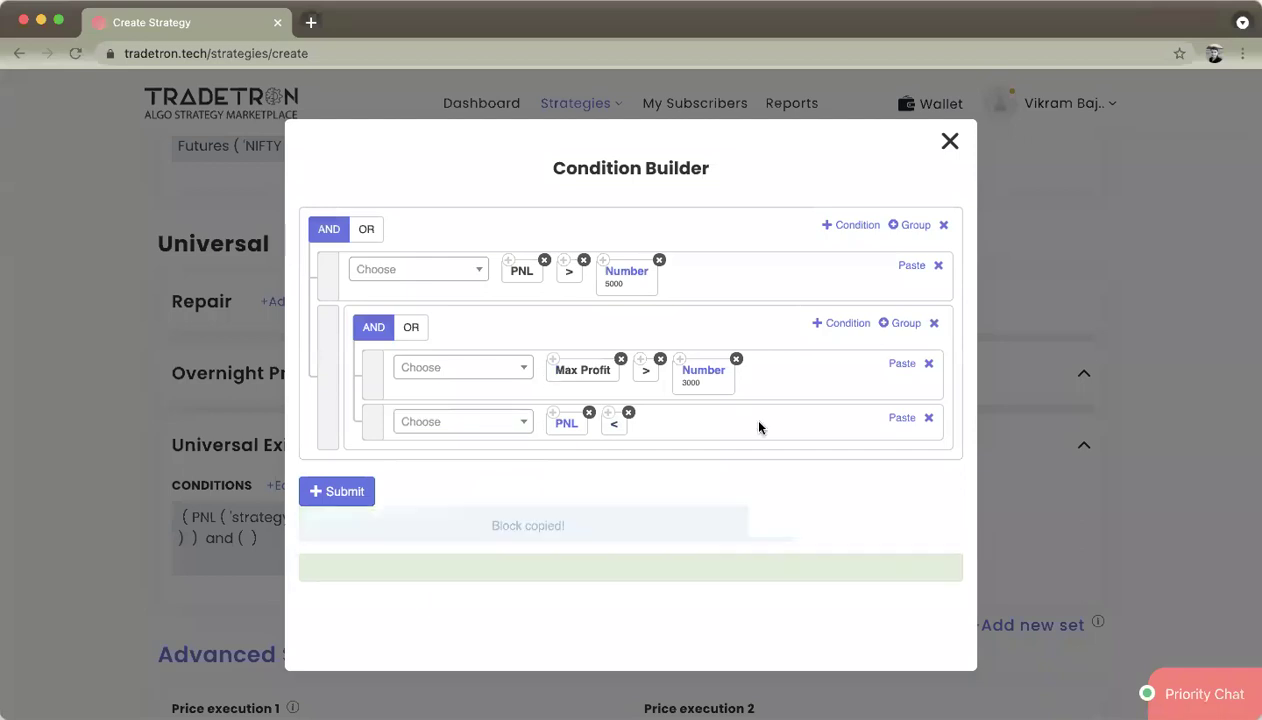
left_click(901, 418)
left_click(493, 422)
type("-")
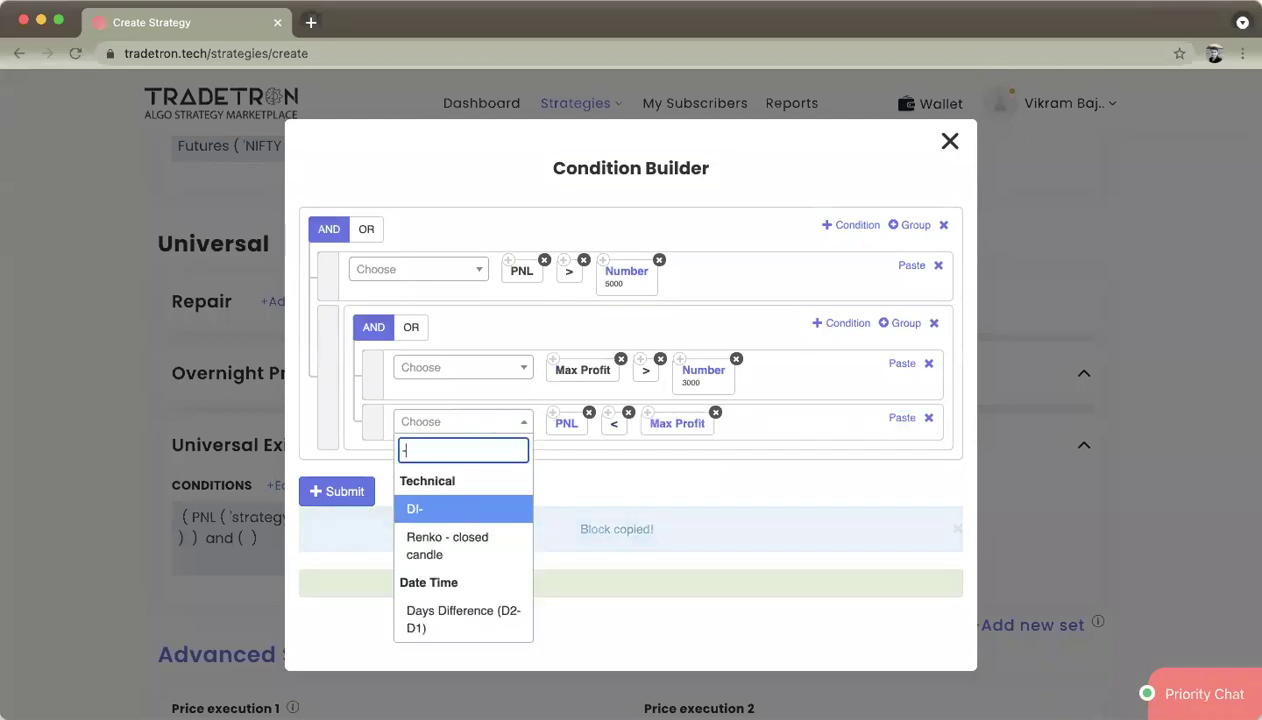
key("Down")
key("Down")
key("Down")
key("Down")
key("Return")
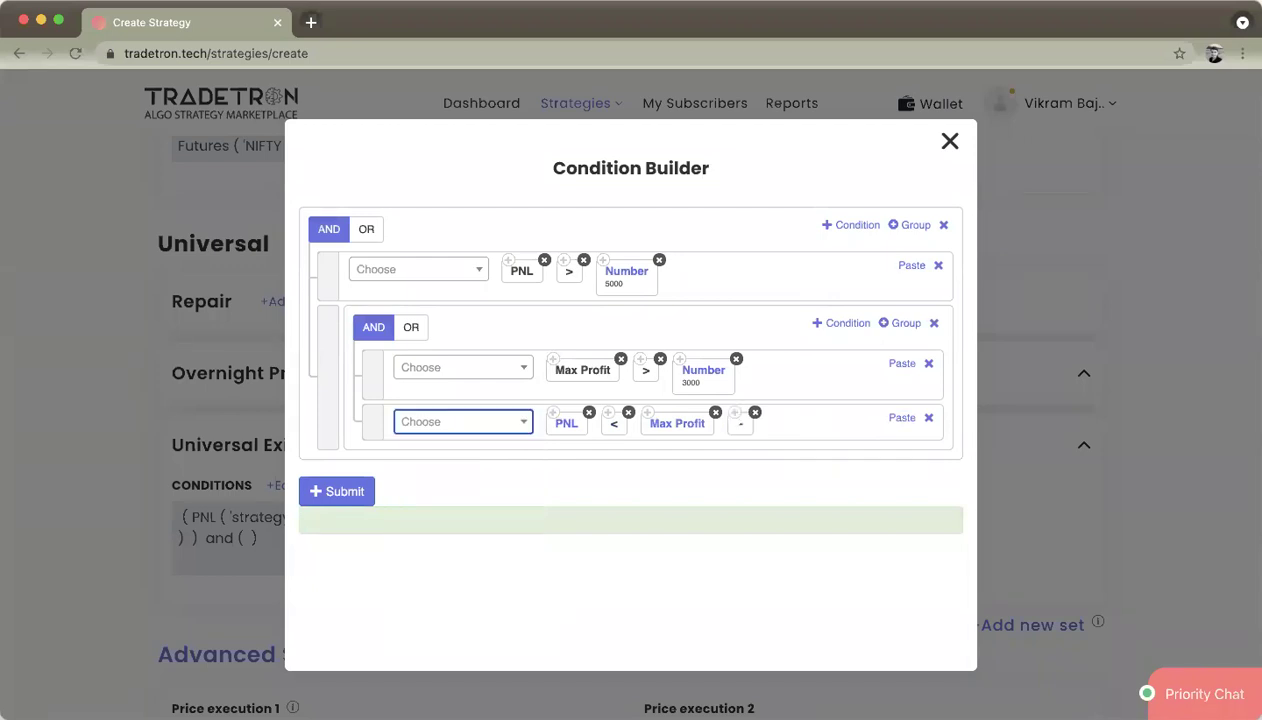
Finish the nested PNL condition by adding a Number block with the value 1500
key("Down")
type("number")
key("Down")
key("Down")
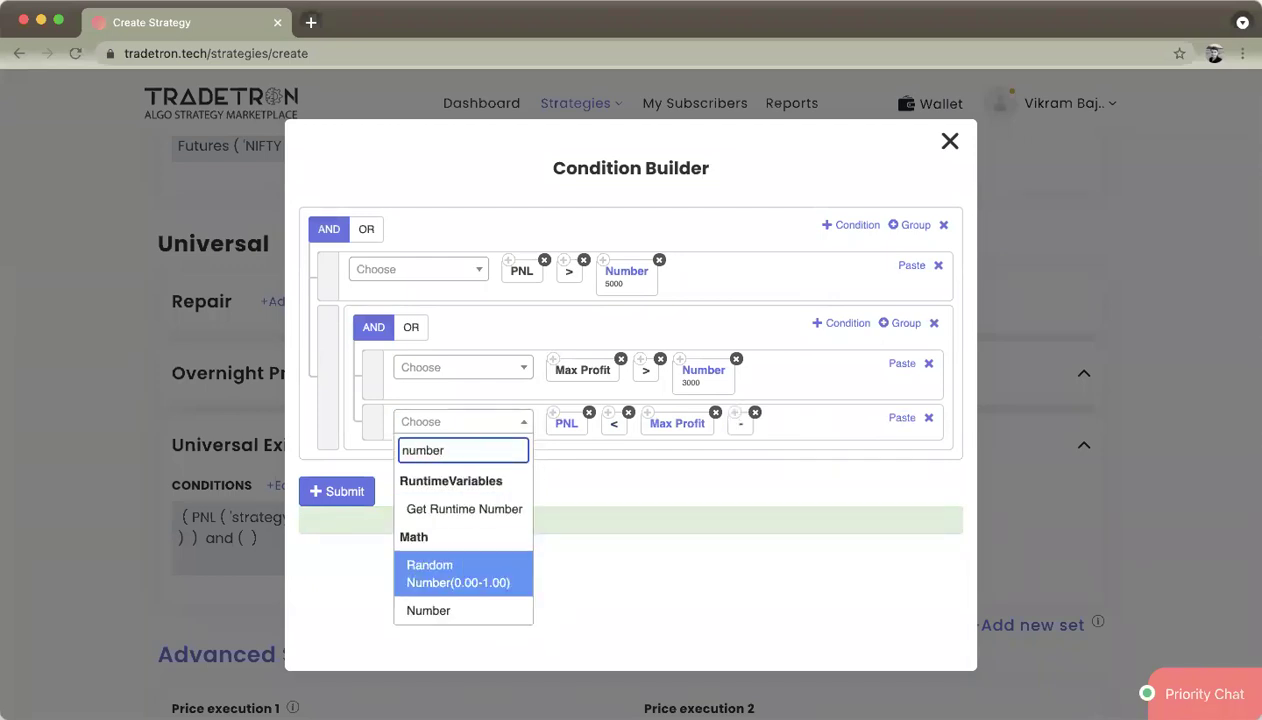
key("Return")
type("1500")
left_click(695, 571)
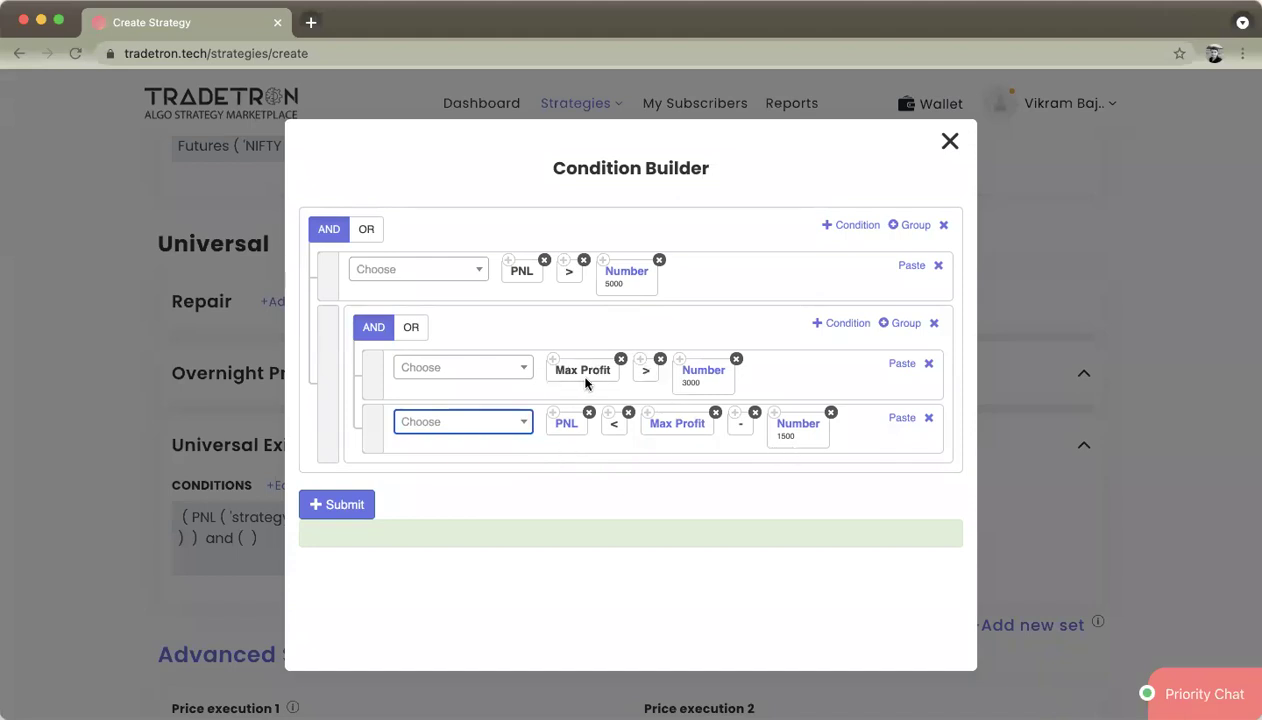
Multiply the 3000 threshold in the Max Profit condition by the strategy's Multiplier keyword
left_click(497, 373)
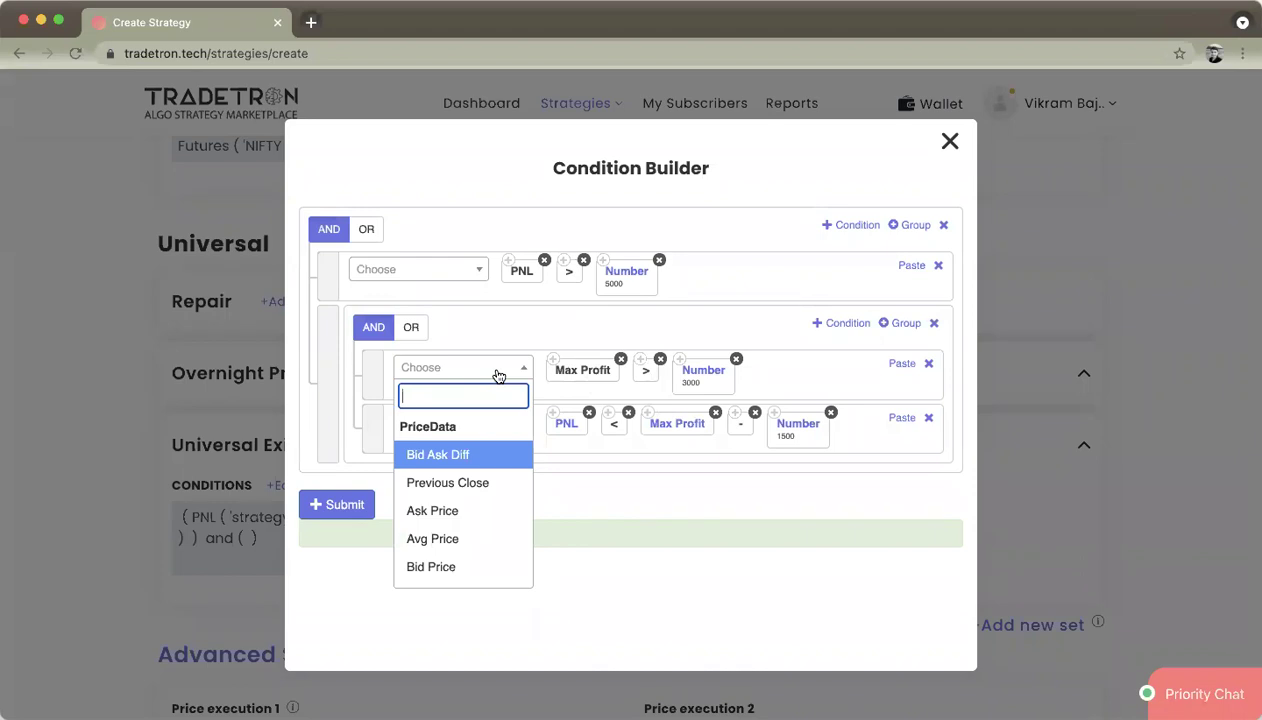
type("*")
key("Return")
key("Down")
type("mu")
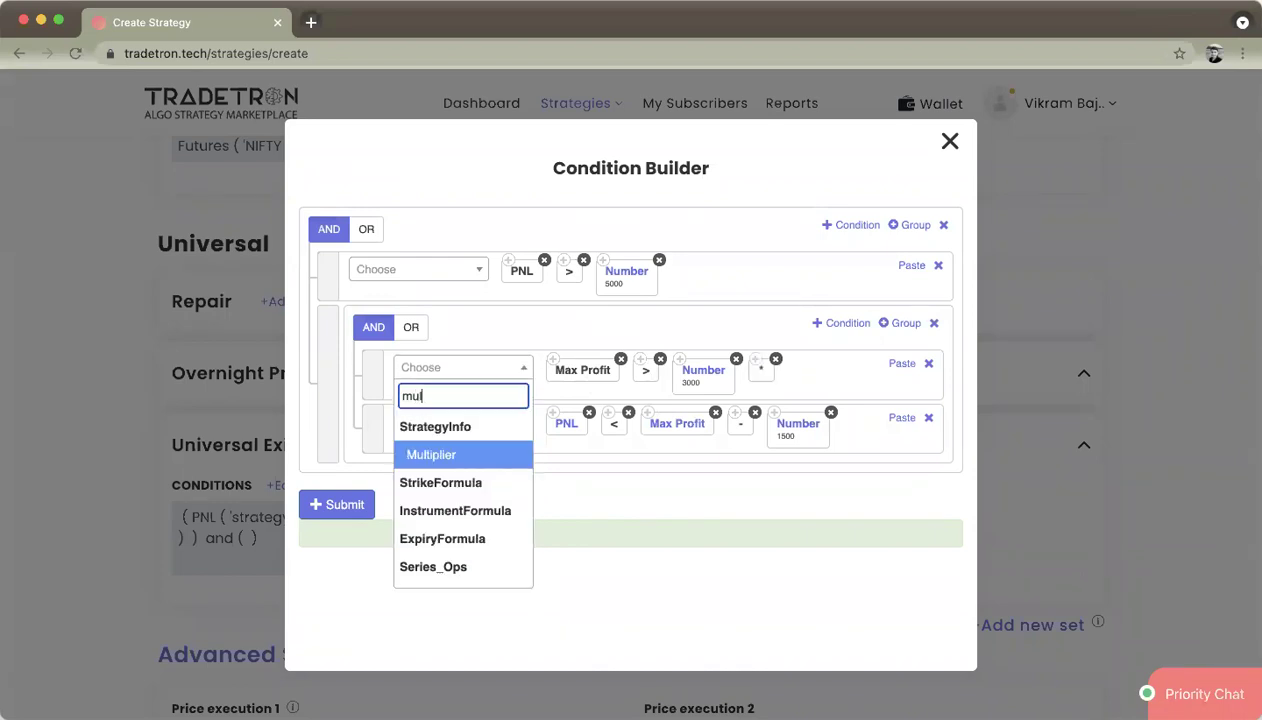
type("l")
key("Return")
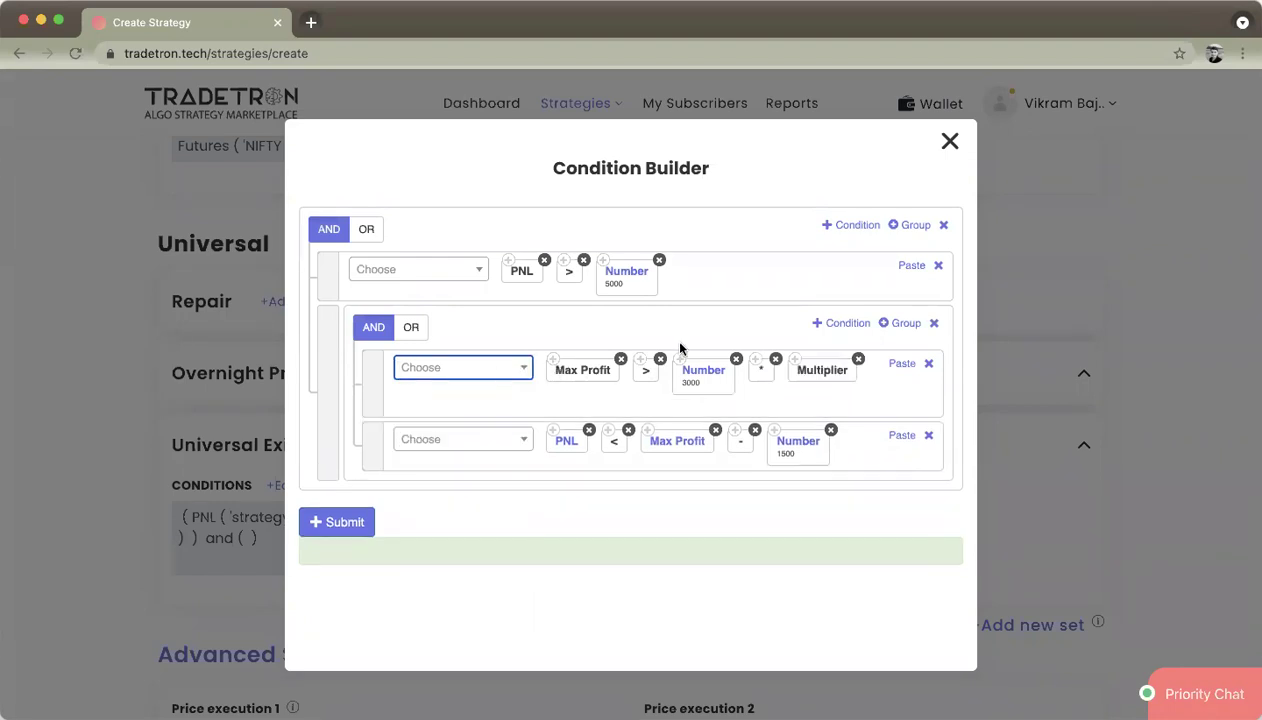
Append copies of the * and Multiplier blocks to the 1500 condition and to the outer PNL > 5000 condition
left_click(900, 436)
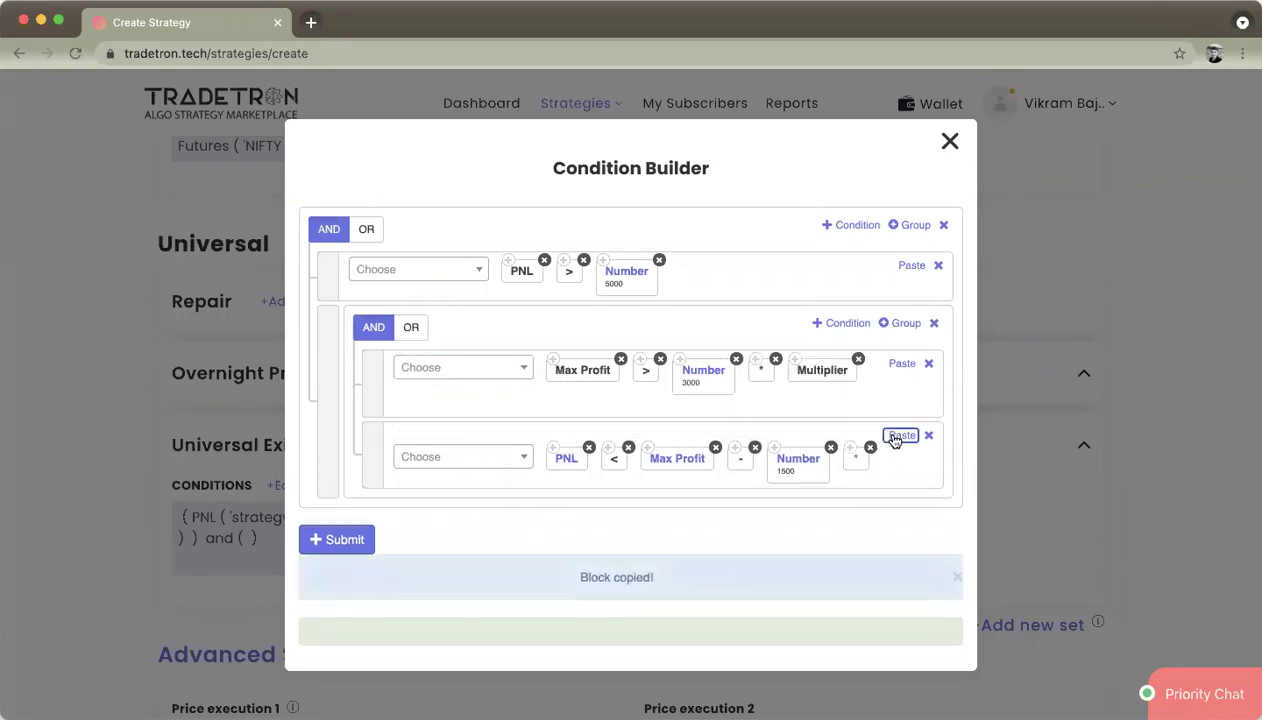
left_click(796, 362)
left_click(900, 436)
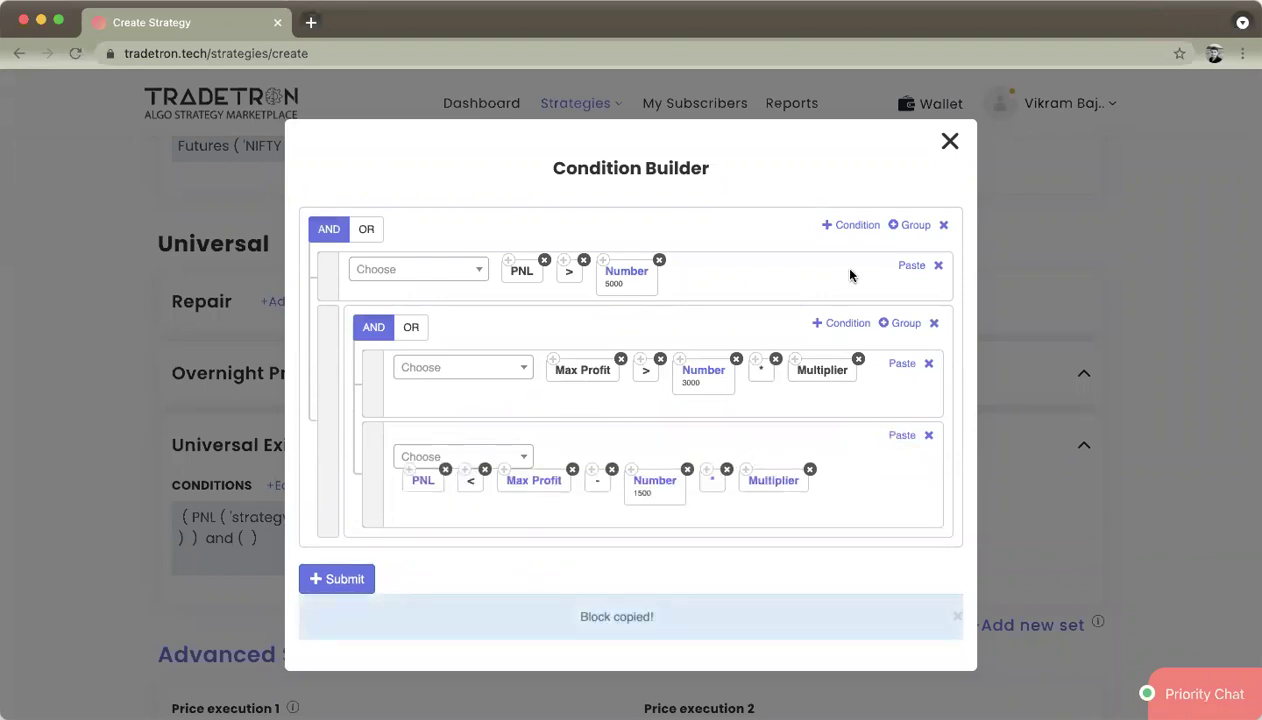
left_click(902, 267)
left_click(795, 366)
left_click(909, 266)
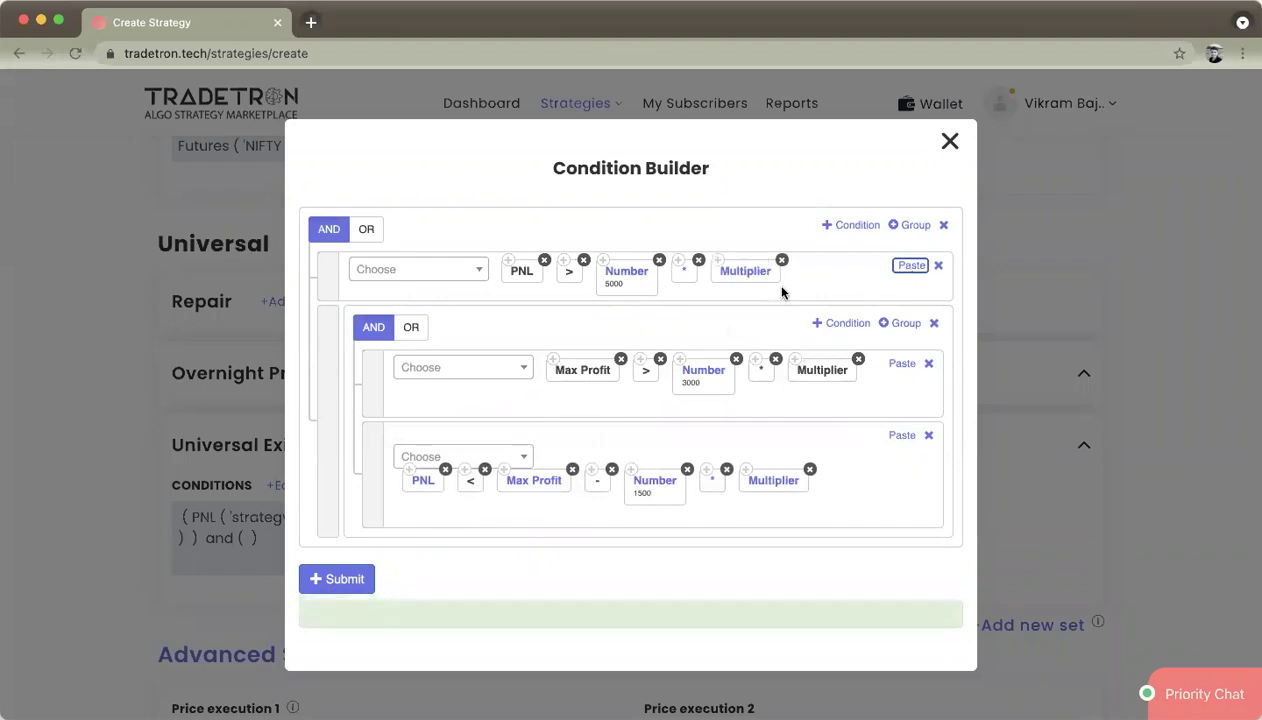
Set the outermost group's operator in the Universal Exit rule to OR
scroll(654, 424, "down", 2)
scroll(654, 424, "up", 2)
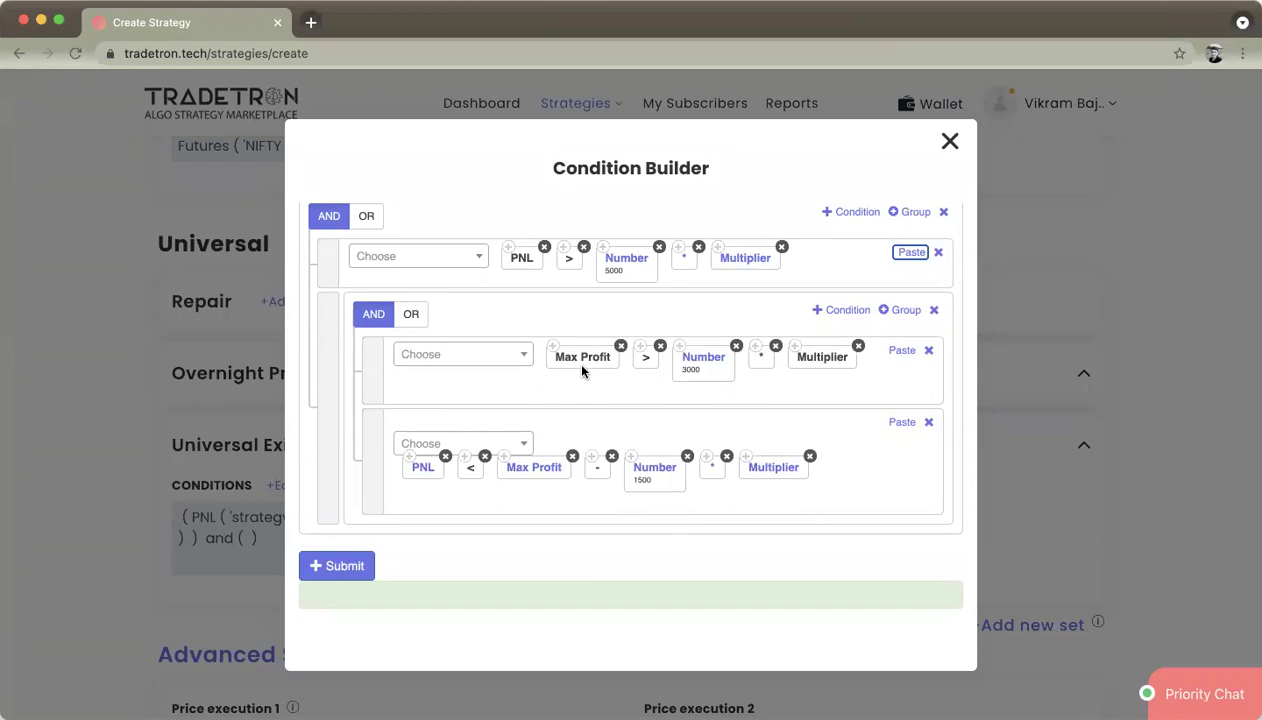
left_click(369, 564)
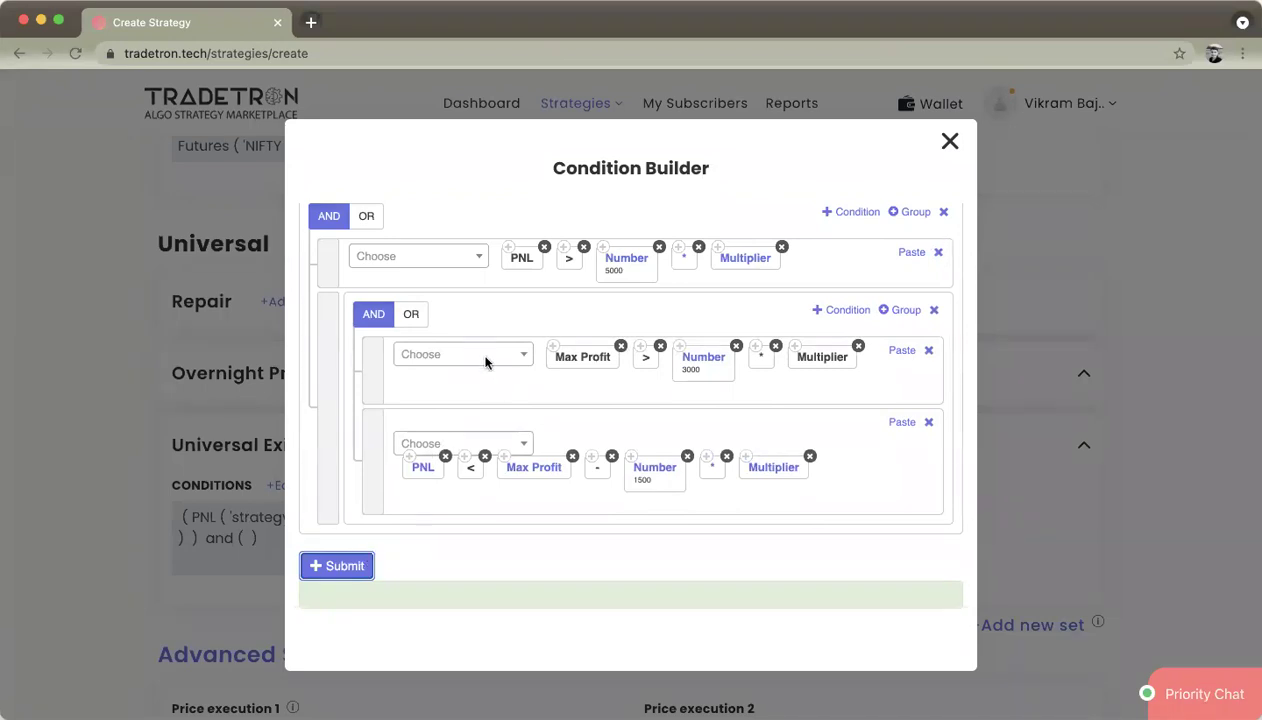
left_click(372, 216)
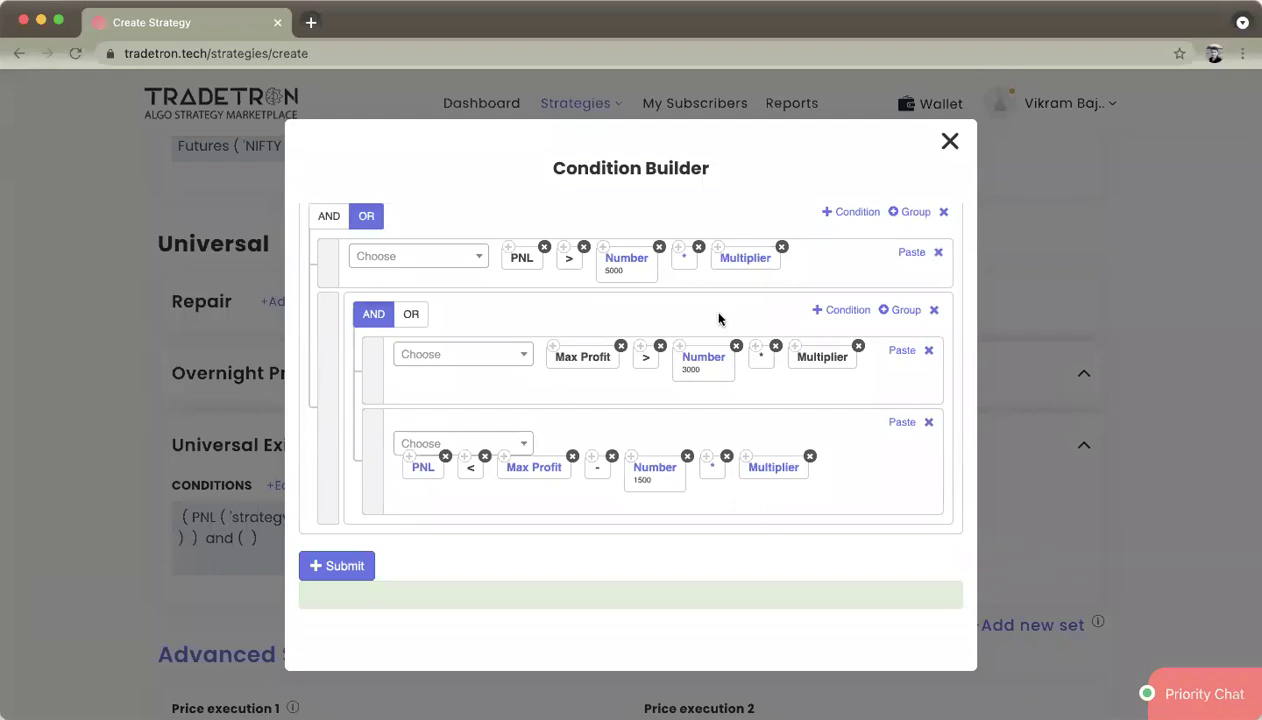
Add another condition to the outermost group, starting with a copied PNL block and the < comparison
left_click(850, 214)
left_click(508, 247)
left_click(905, 542)
left_click(432, 551)
type("<")
key("Return")
Add a copy of the outer condition's Number block to the new PNL < condition and set its value to -5000
left_click(603, 247)
left_click(905, 542)
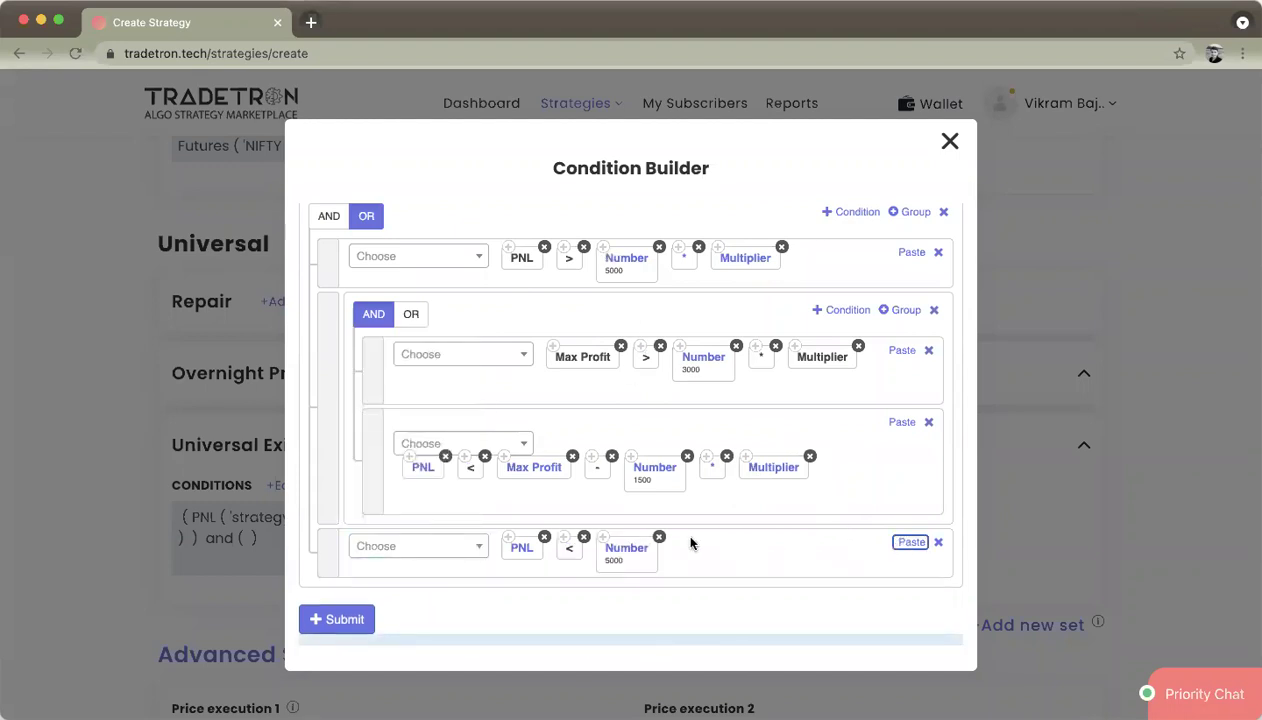
left_click(641, 550)
left_click(476, 341)
type("-5000")
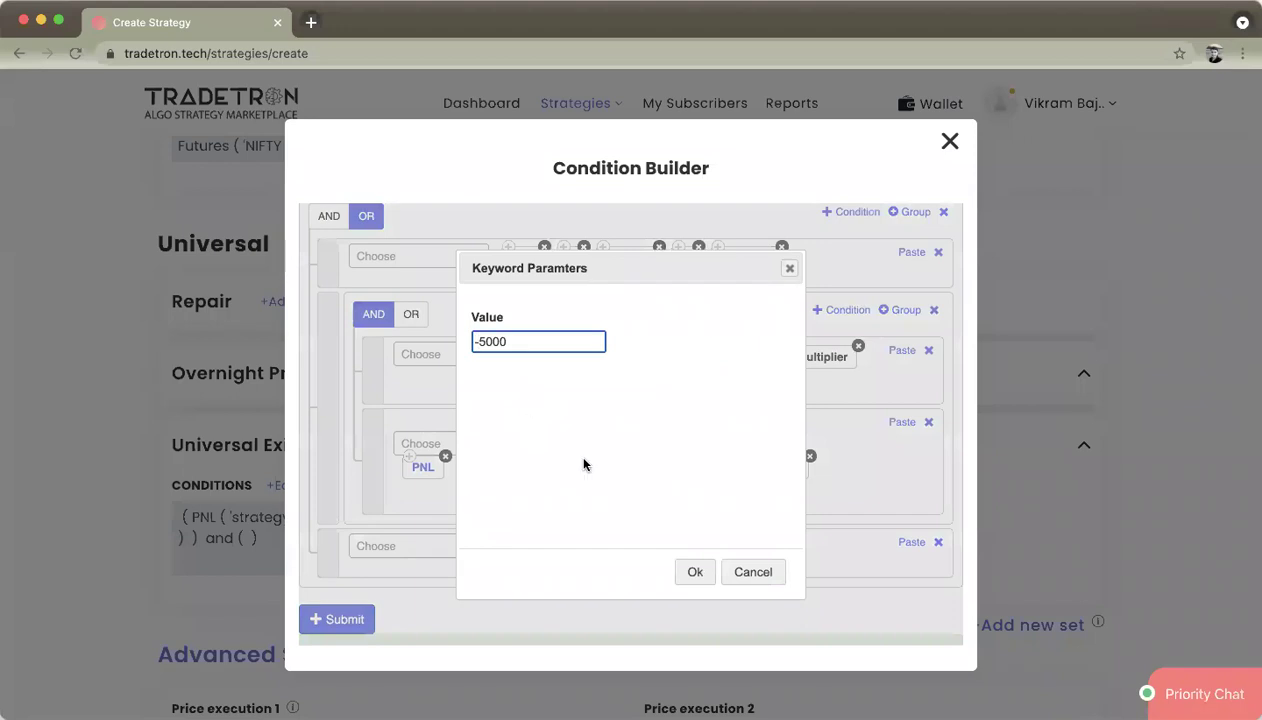
Complete the universal exit stop-loss condition as PNL < -5000 * Multiplier and submit the conditions
left_click(694, 572)
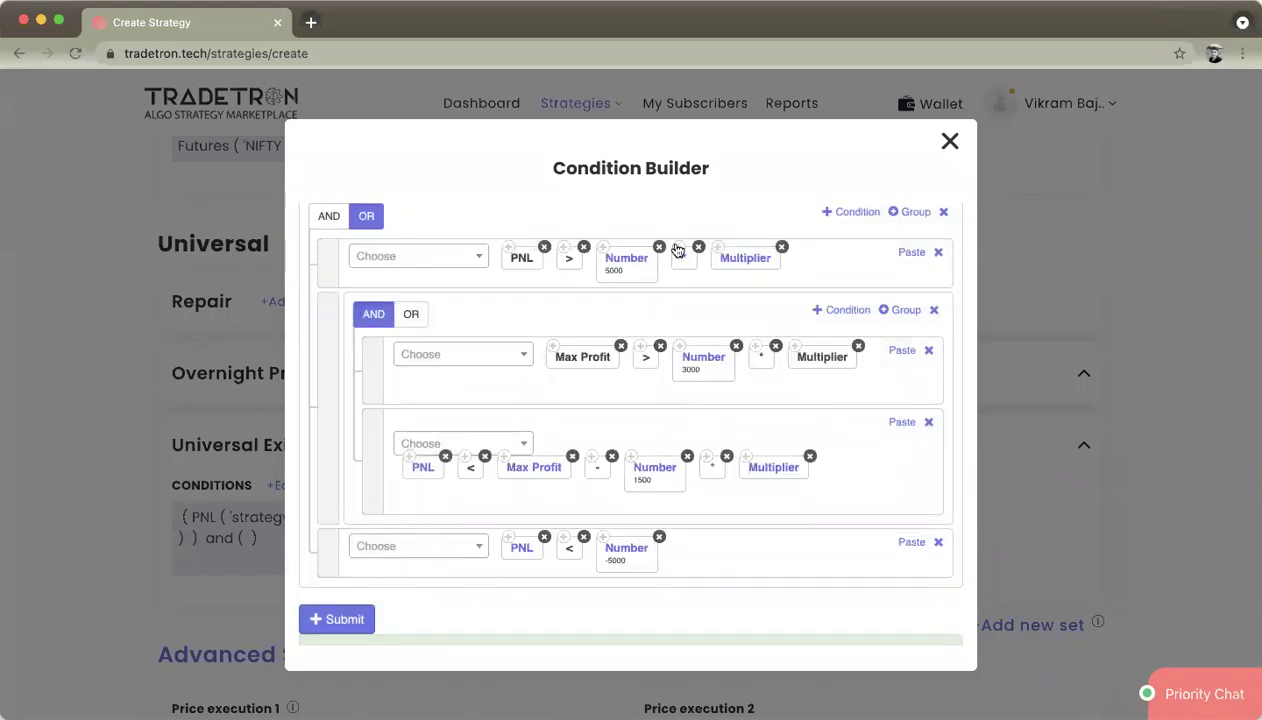
left_click(904, 542)
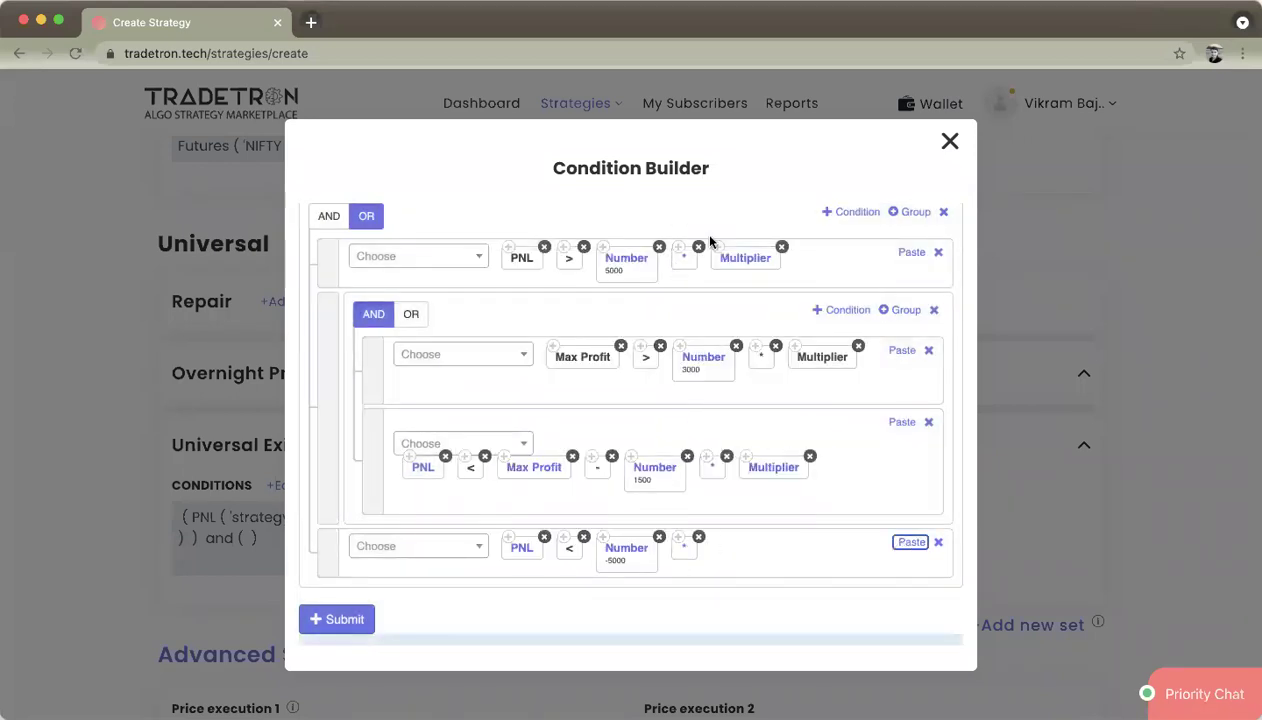
left_click(909, 542)
scroll(519, 543, "down", 2)
left_click(355, 545)
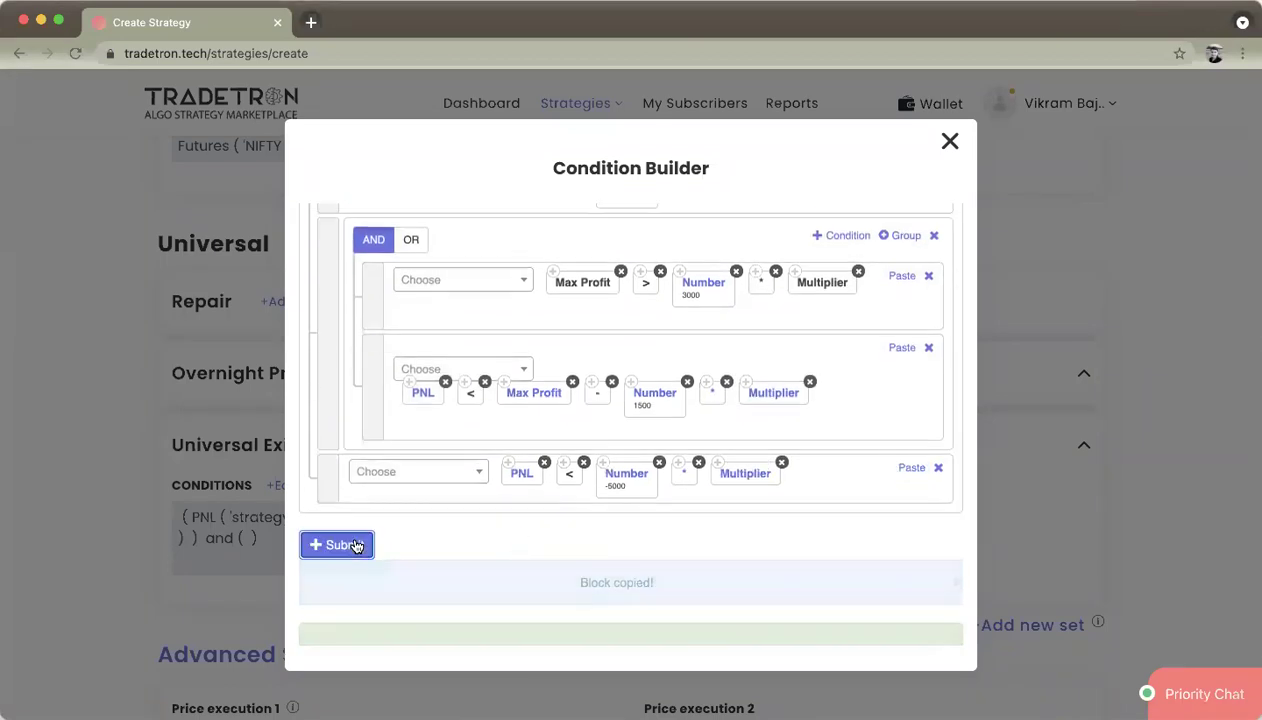
left_click(950, 145)
Name the strategy "Nested Indicators"
scroll(526, 360, "up", 10)
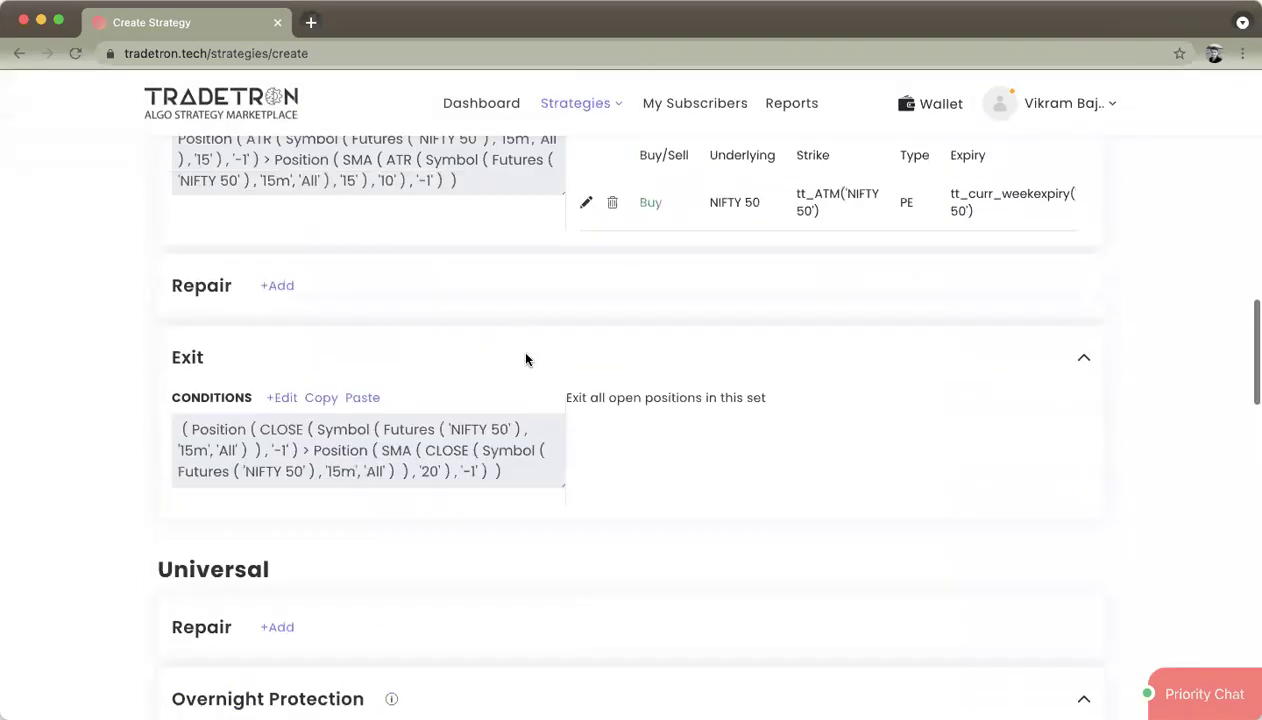
scroll(526, 353, "up", 4)
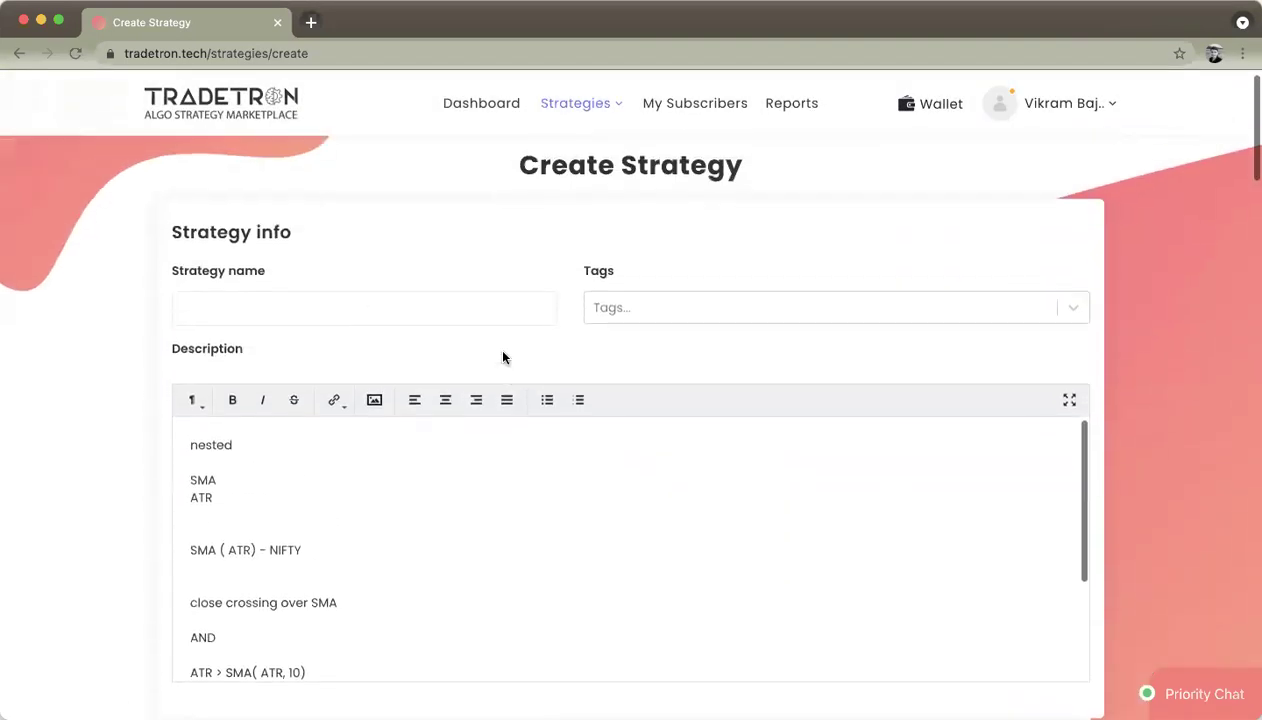
left_click(352, 311)
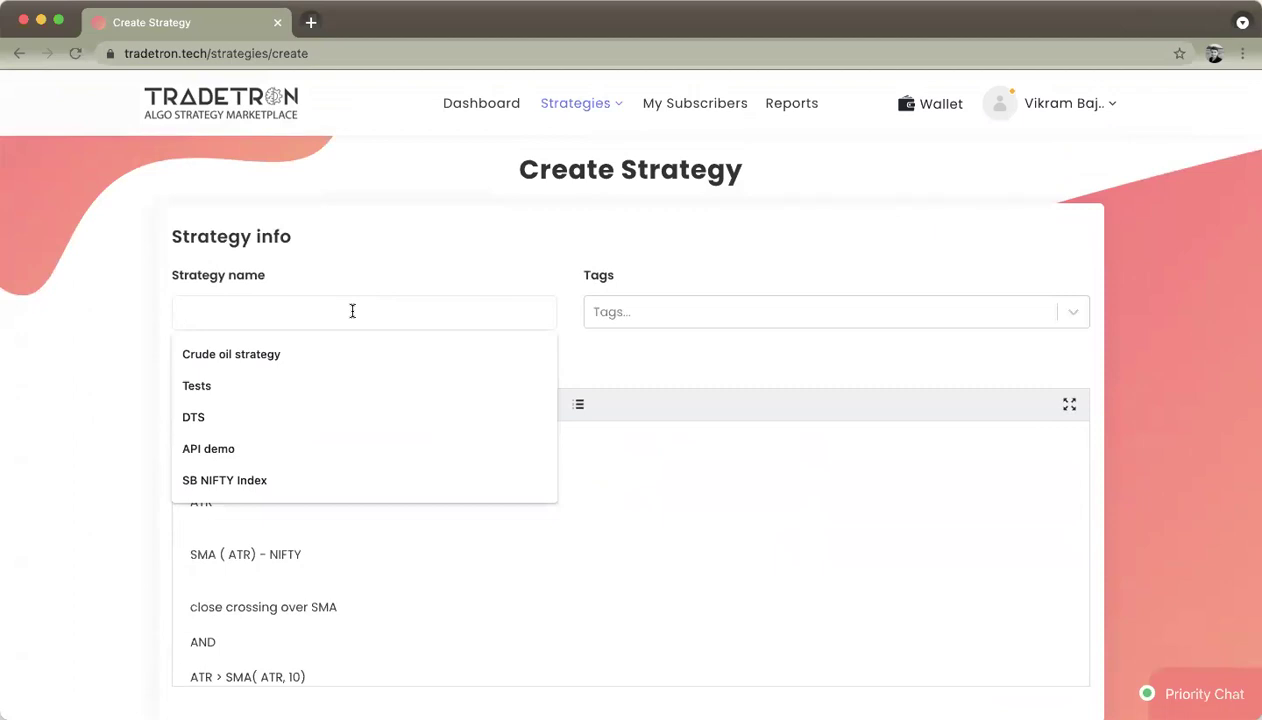
type("Nested")
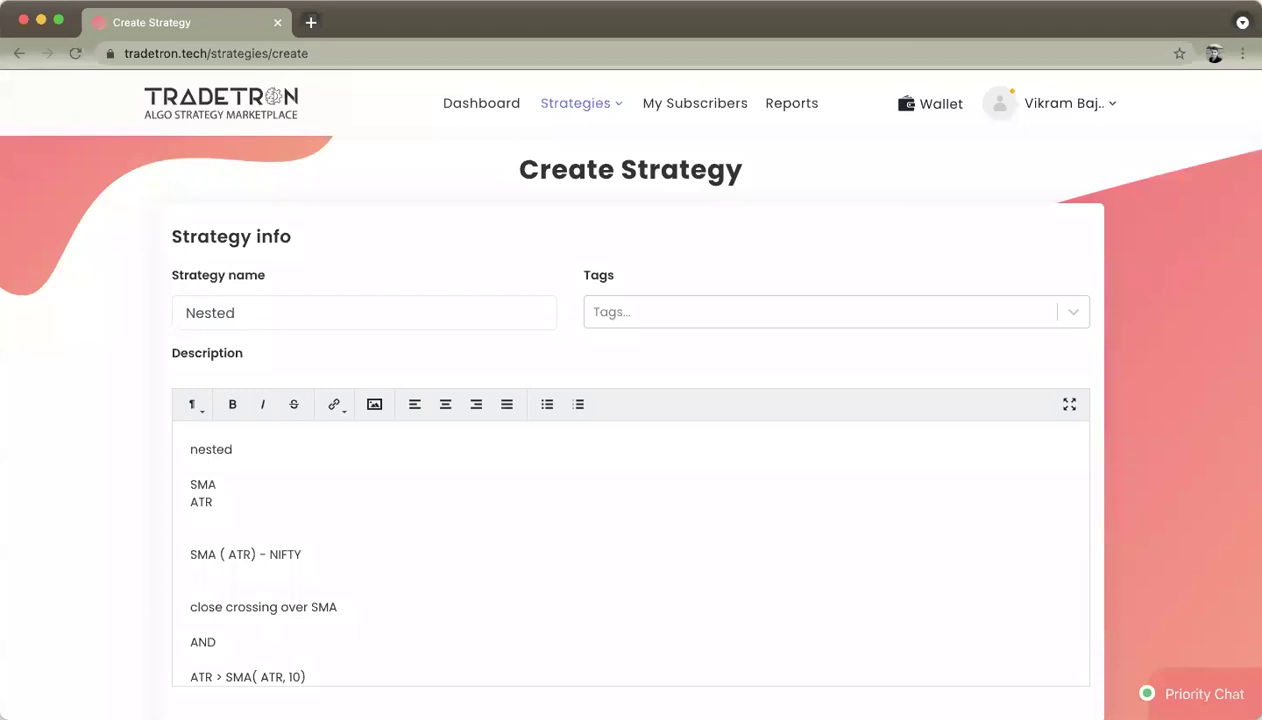
type(" Indicators")
Make the strategy public, with subscribers limited to the private link only
scroll(459, 478, "down", 3)
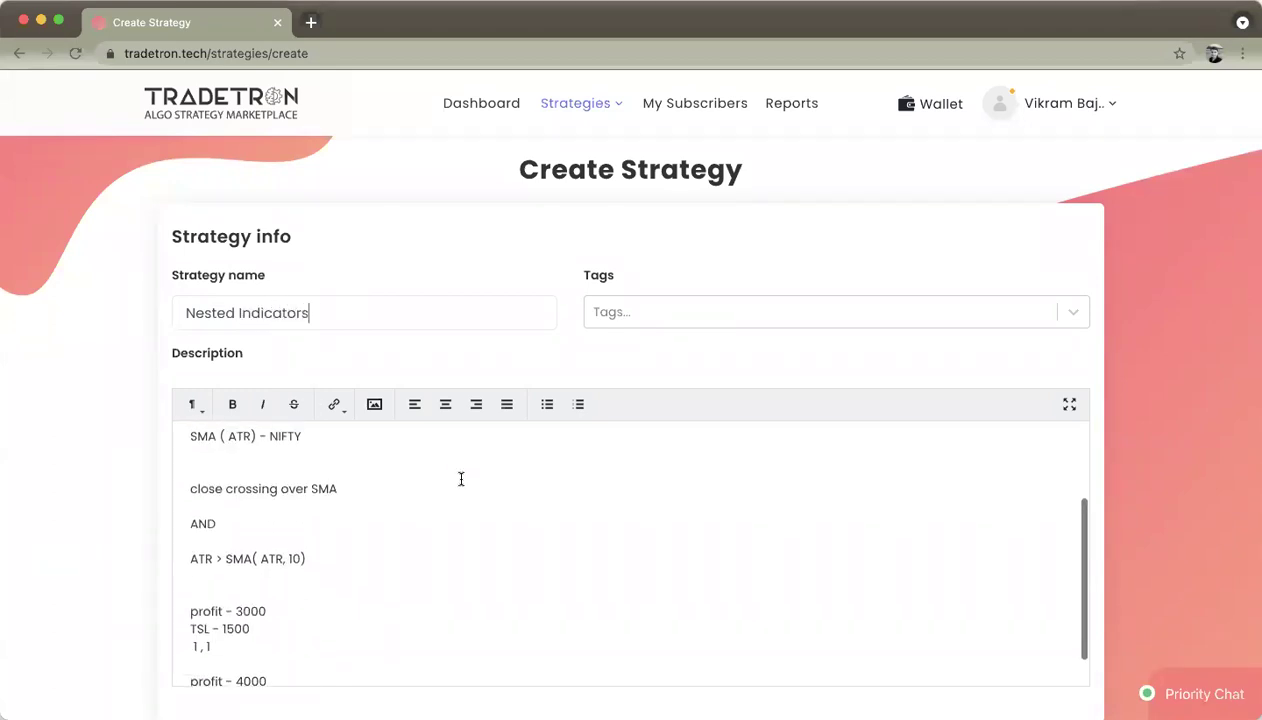
scroll(459, 479, "down", 2)
scroll(440, 525, "up", 2)
scroll(431, 543, "down", 2)
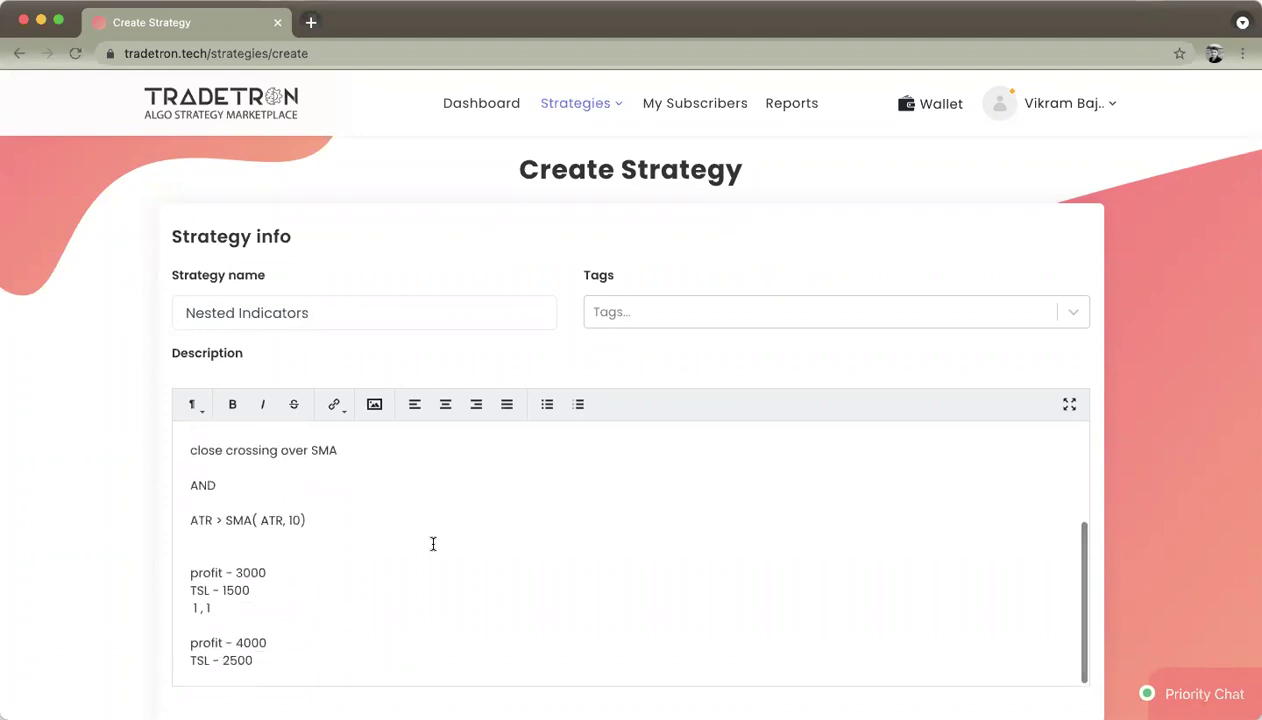
scroll(23, 568, "down", 20)
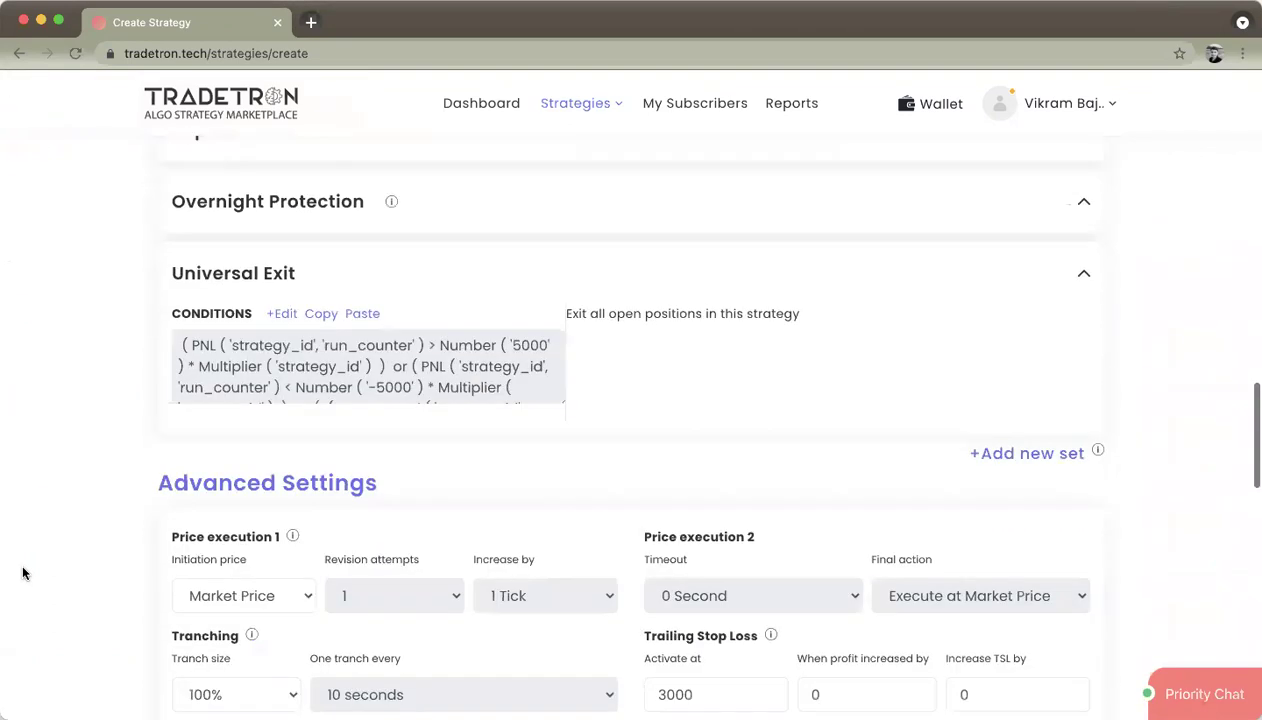
scroll(23, 573, "down", 5)
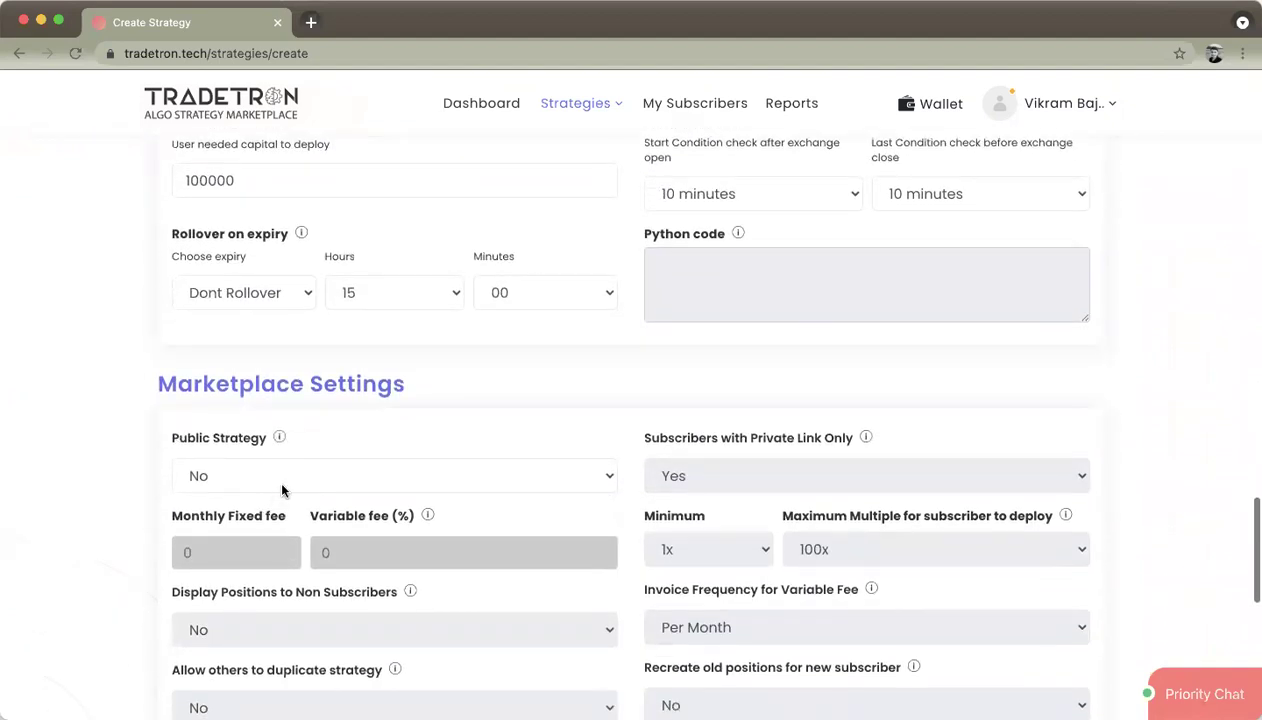
left_click(293, 477)
left_click(296, 458)
left_click(714, 481)
left_click(655, 476)
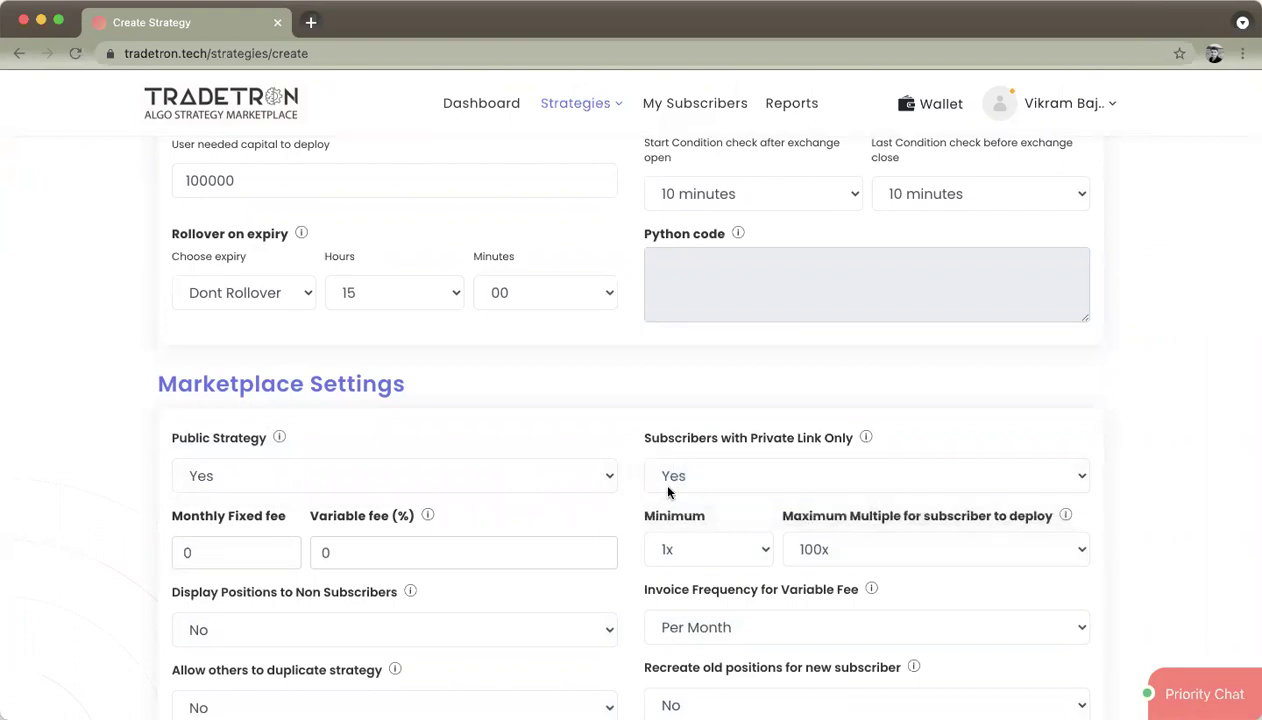
Allow others to duplicate the strategy, keep recreating old positions at No, and create the strategy
scroll(525, 516, "down", 3)
left_click(690, 490)
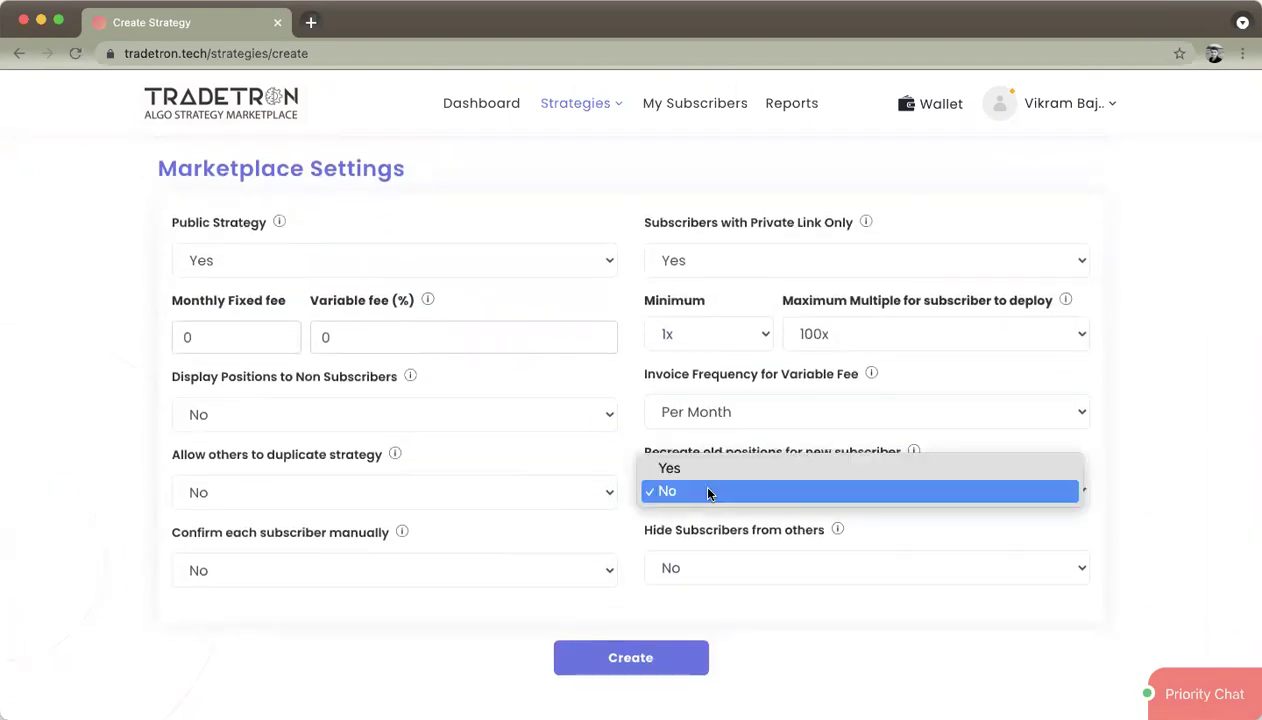
left_click(411, 505)
left_click(428, 494)
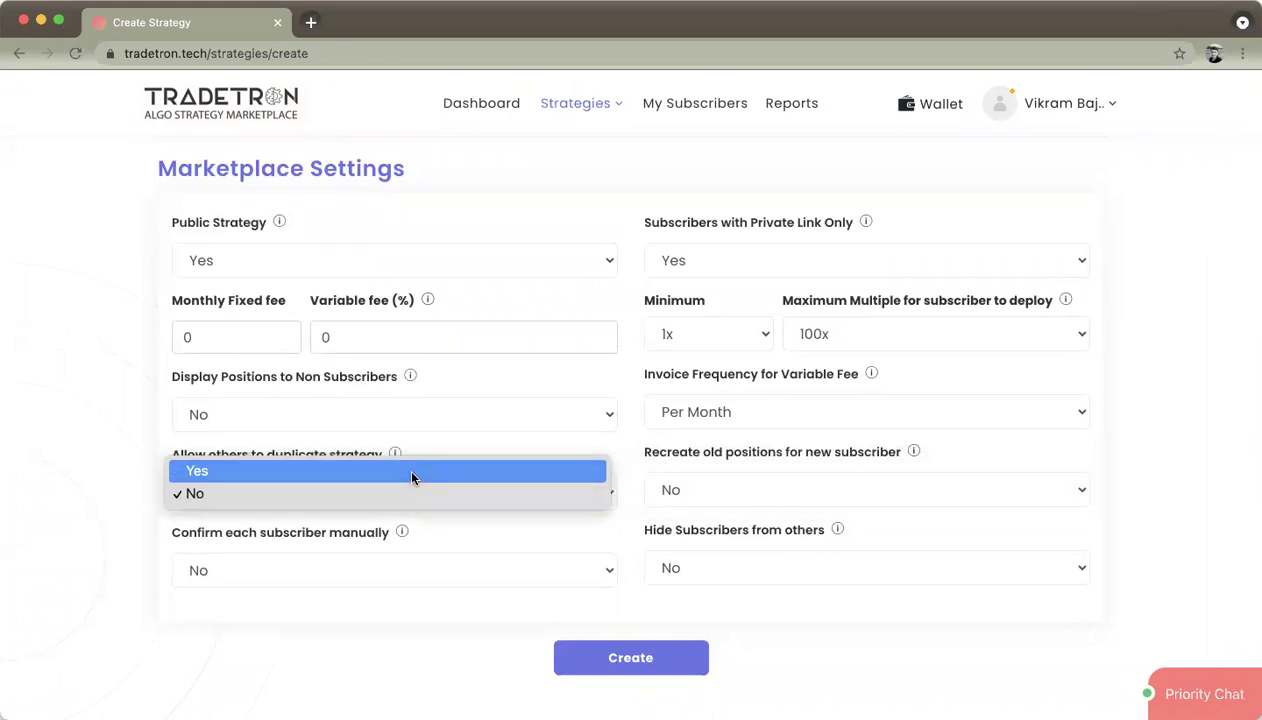
left_click(411, 479)
left_click(668, 667)
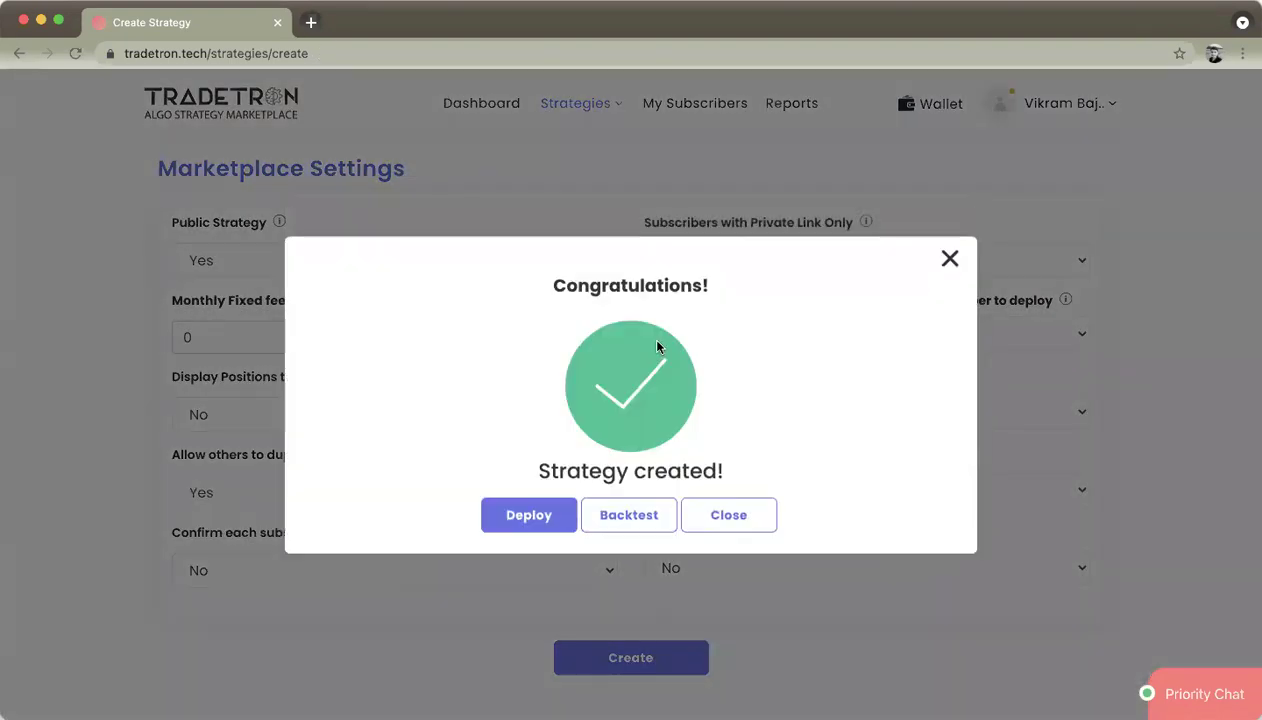
left_click(710, 526)
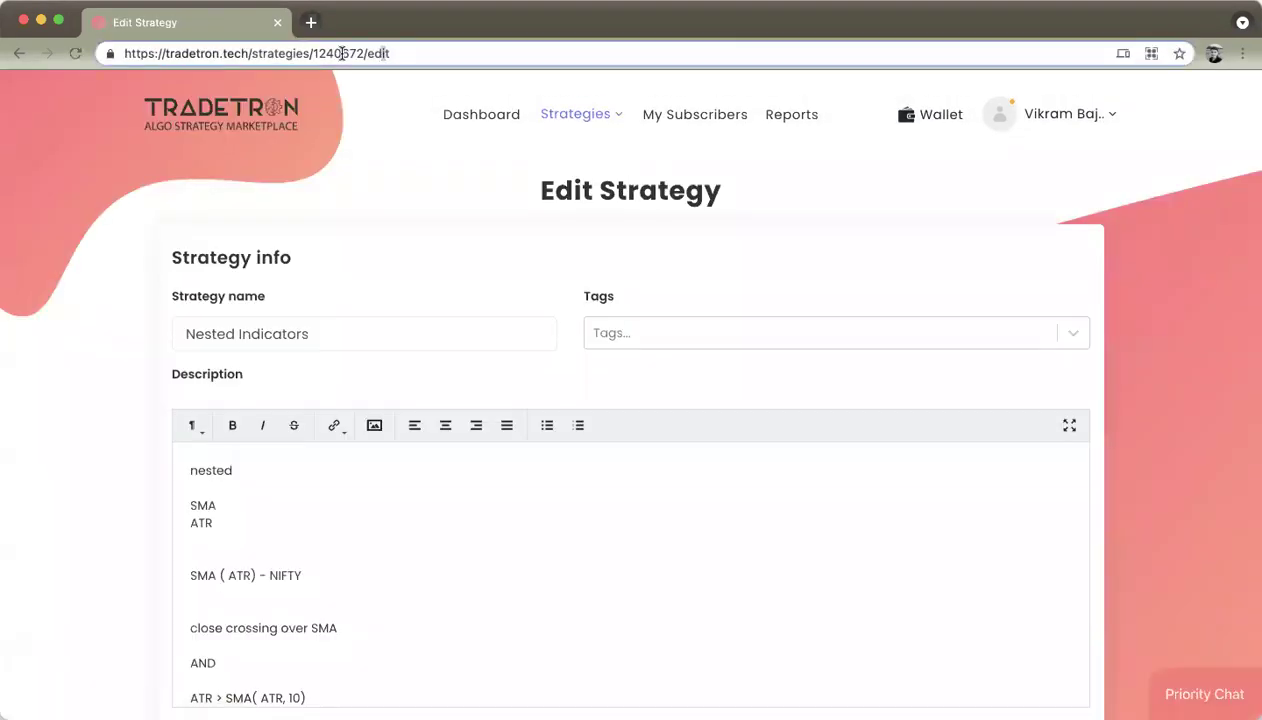
Change "strategies" to "strategy" in the page address and select the link without its "/edit" ending
left_click_drag(309, 53, 296, 53)
type("y")
left_click_drag(364, 53, 133, 53)
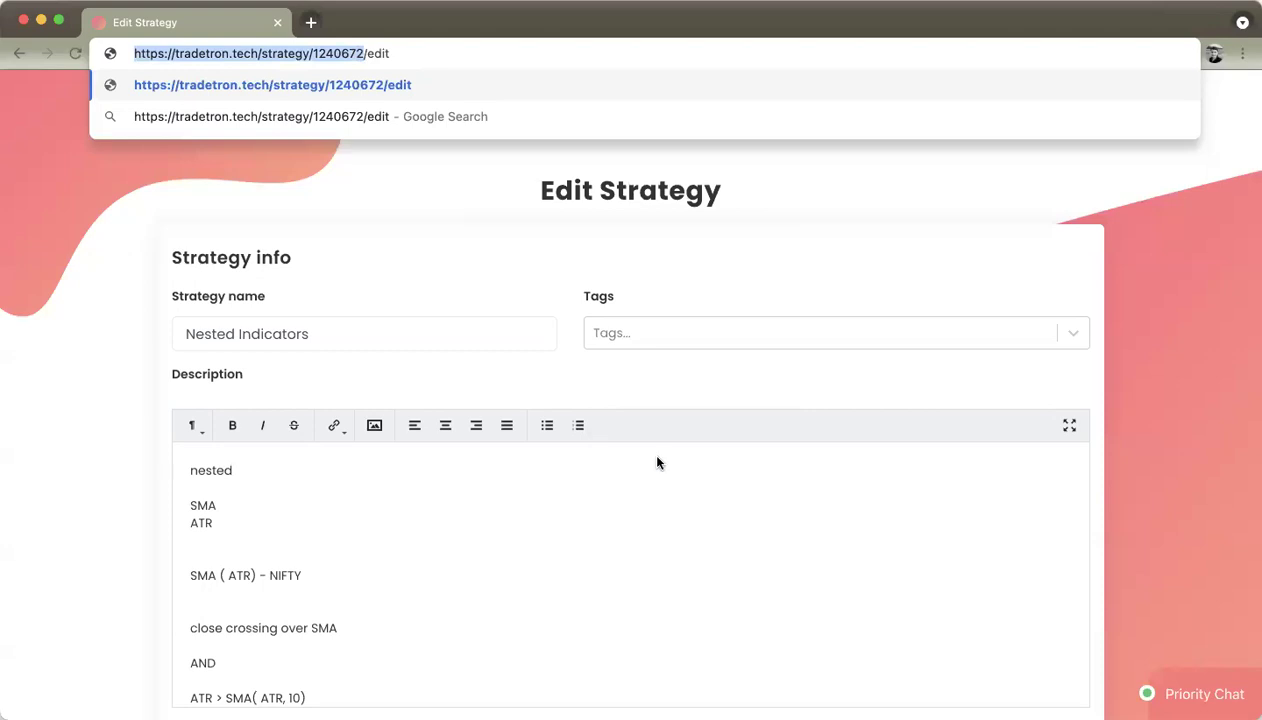
left_click(1152, 508)
Look through the saved strategy's sets, exit conditions and marketplace settings
scroll(1151, 509, "down", 20)
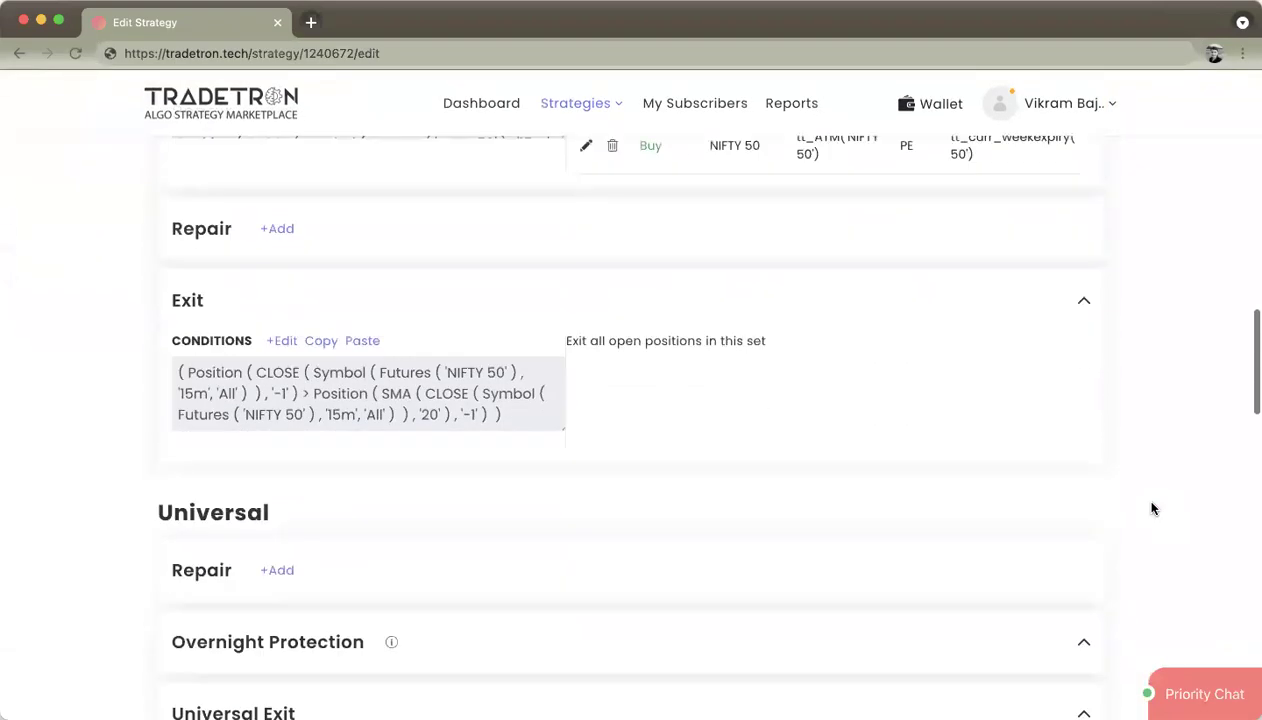
scroll(610, 540, "down", 2)
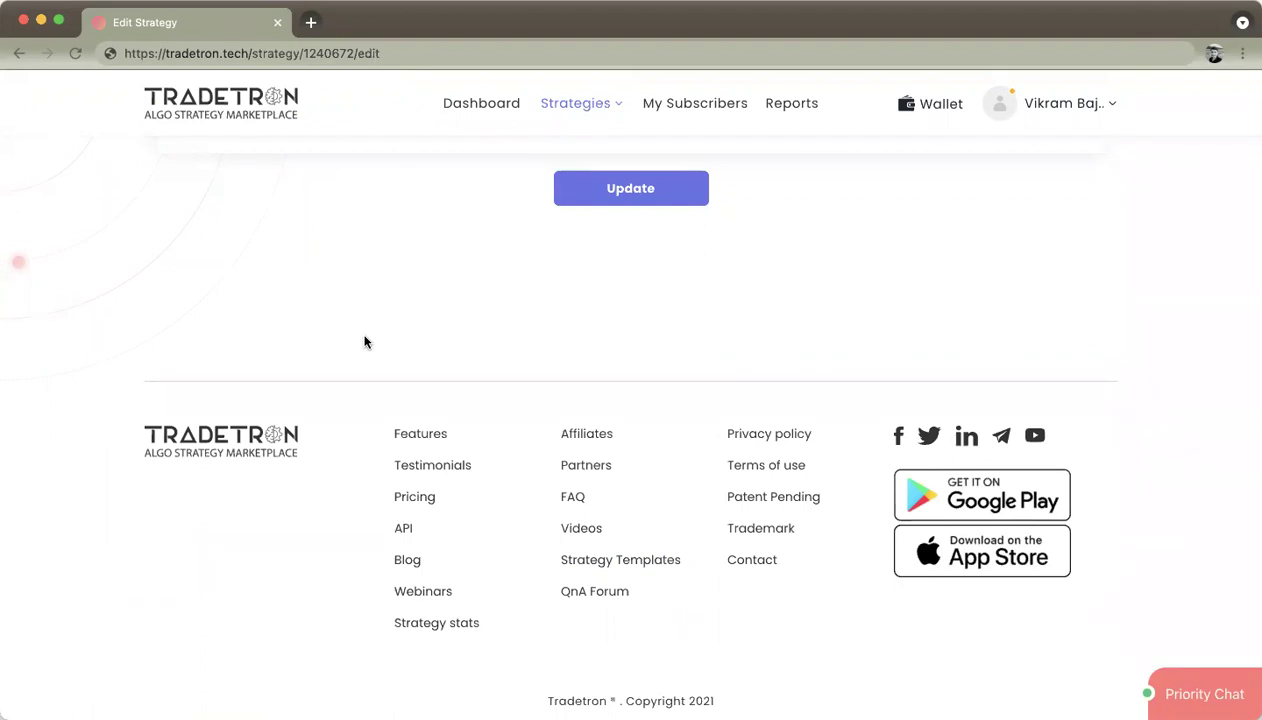
scroll(378, 336, "up", 10)
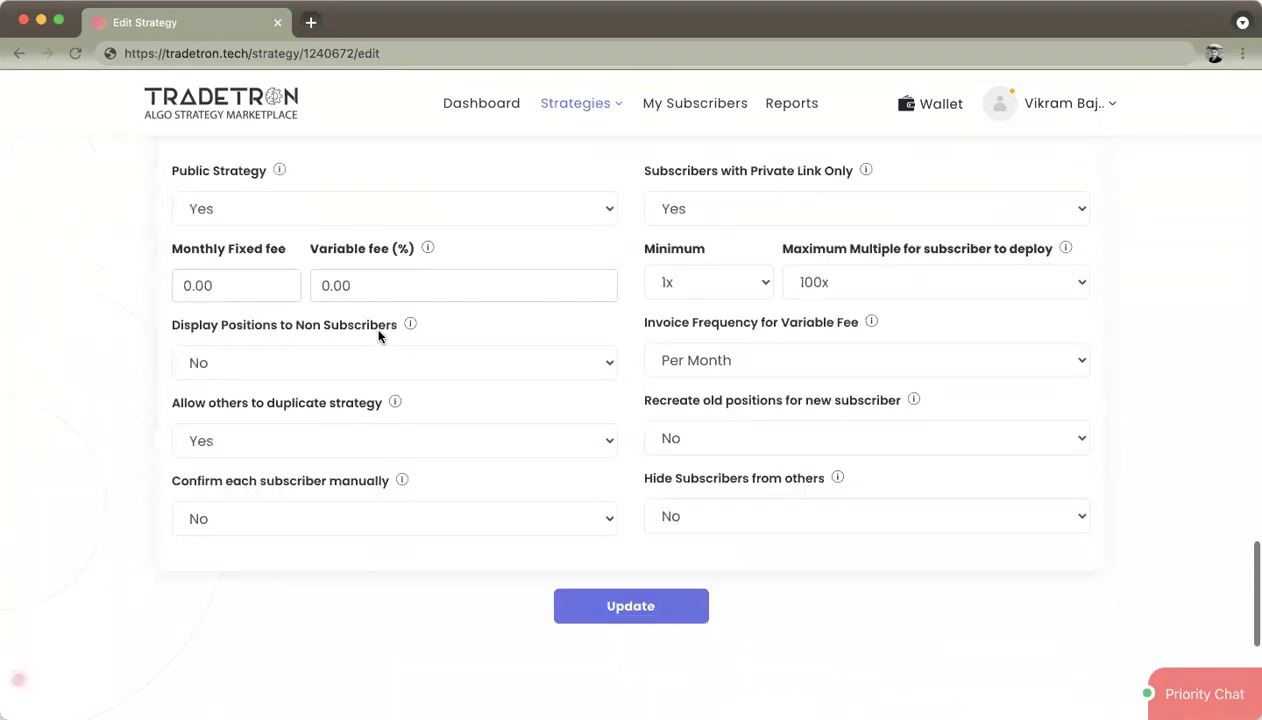
scroll(378, 336, "up", 15)
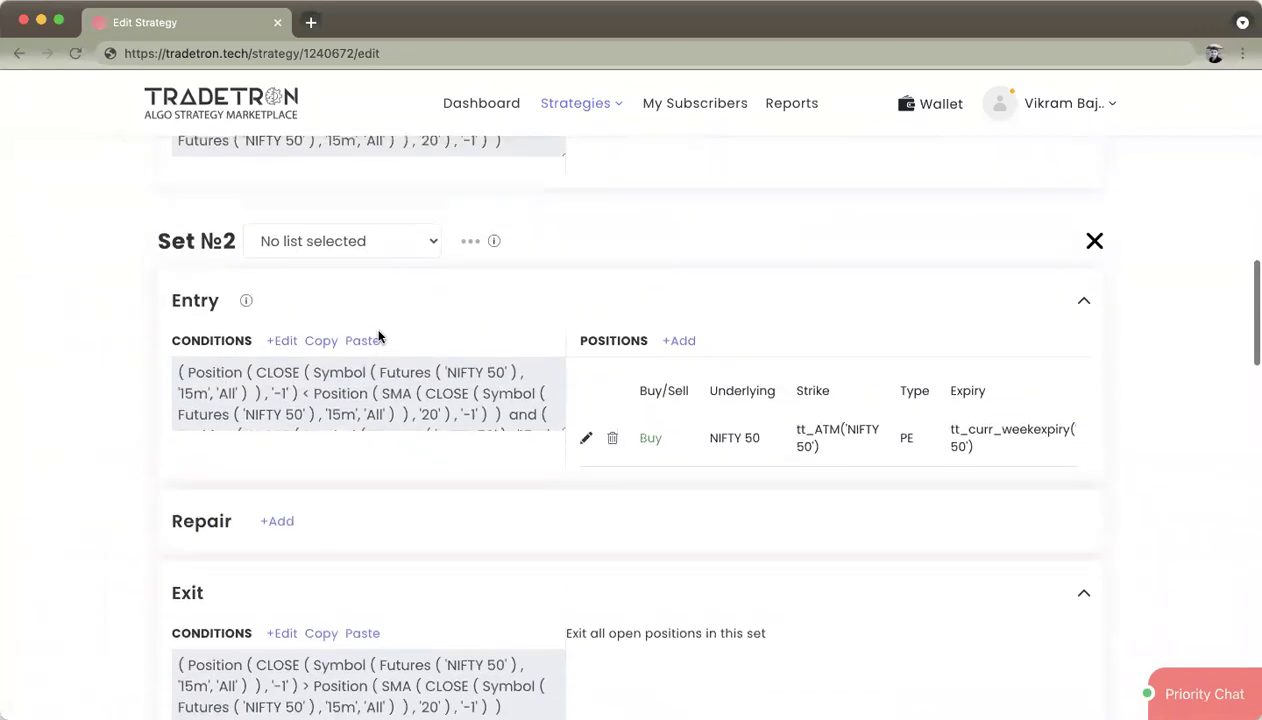
scroll(378, 336, "up", 15)
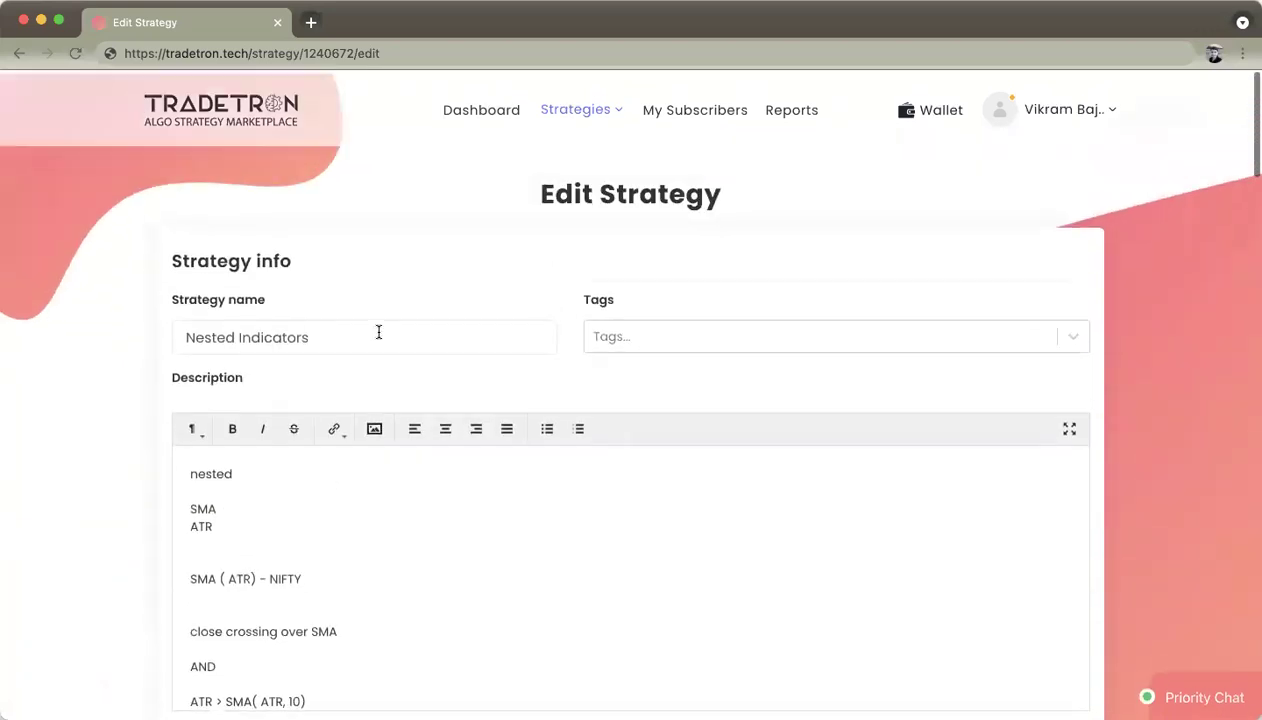
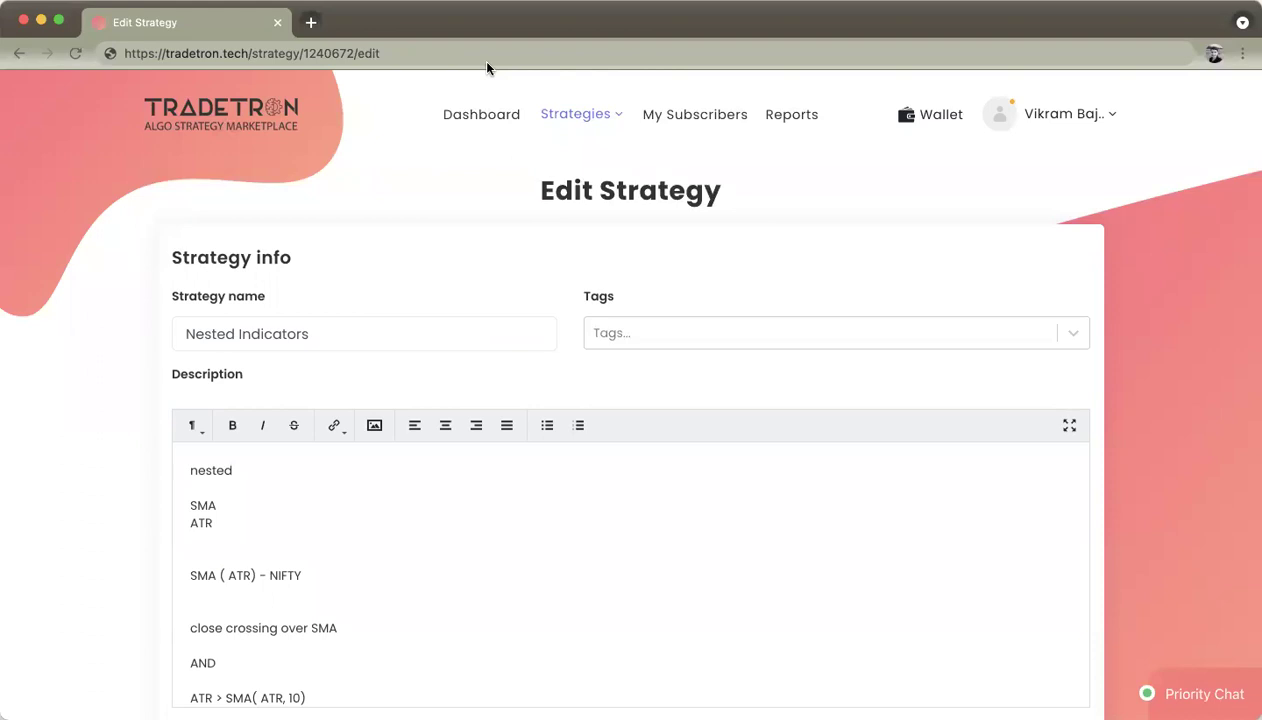
Add a condition to Set 2's entry that starts with the Week Day keyword for the NSE exchange
scroll(346, 423, "down", 5)
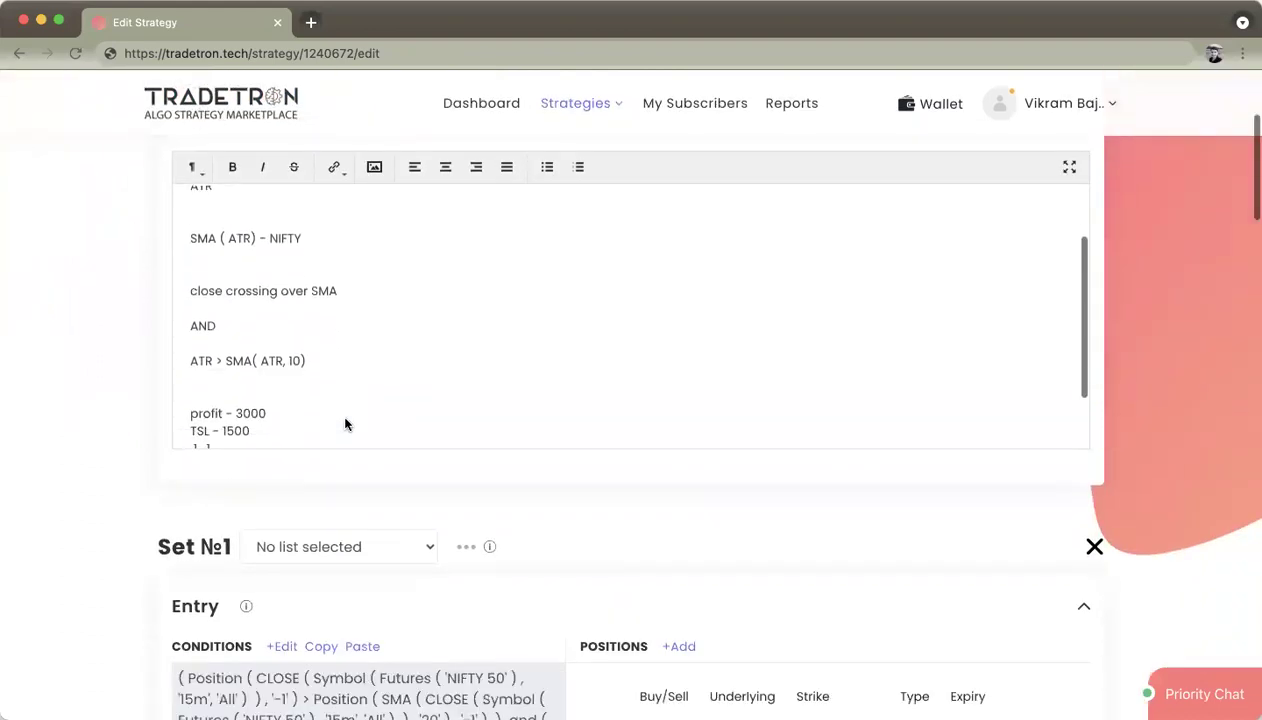
scroll(440, 469, "down", 10)
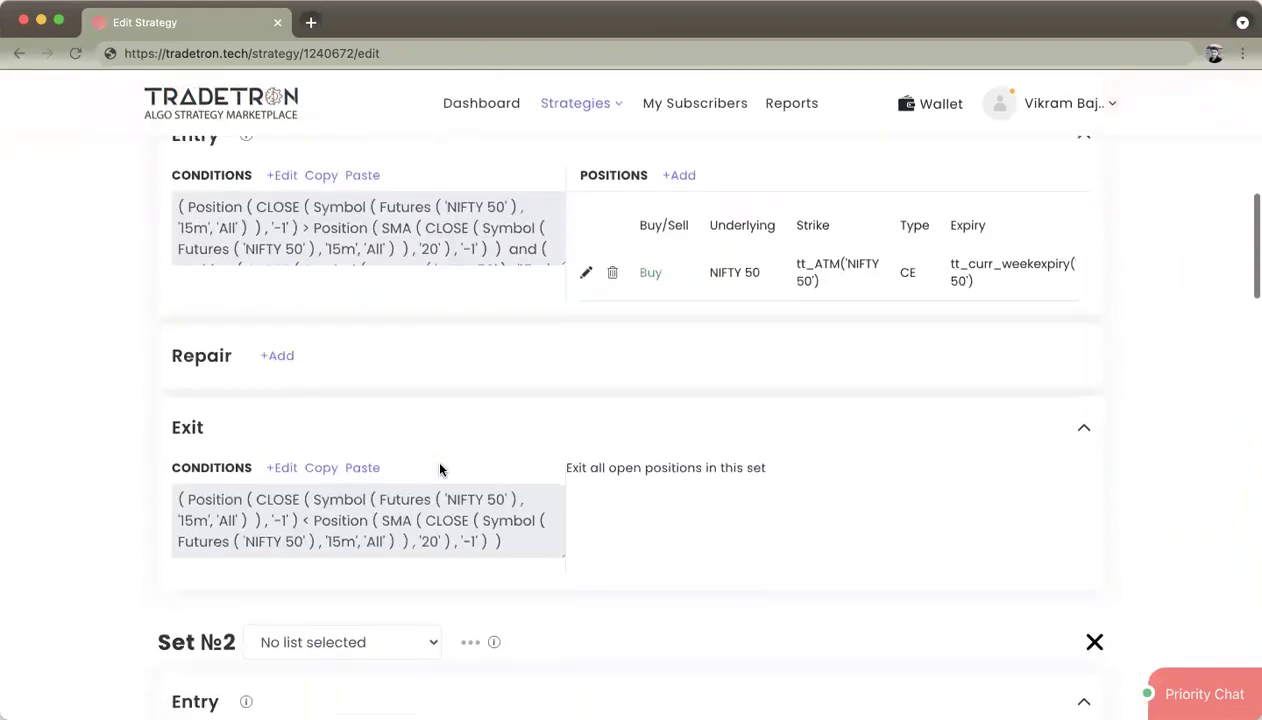
scroll(440, 469, "down", 3)
left_click(281, 509)
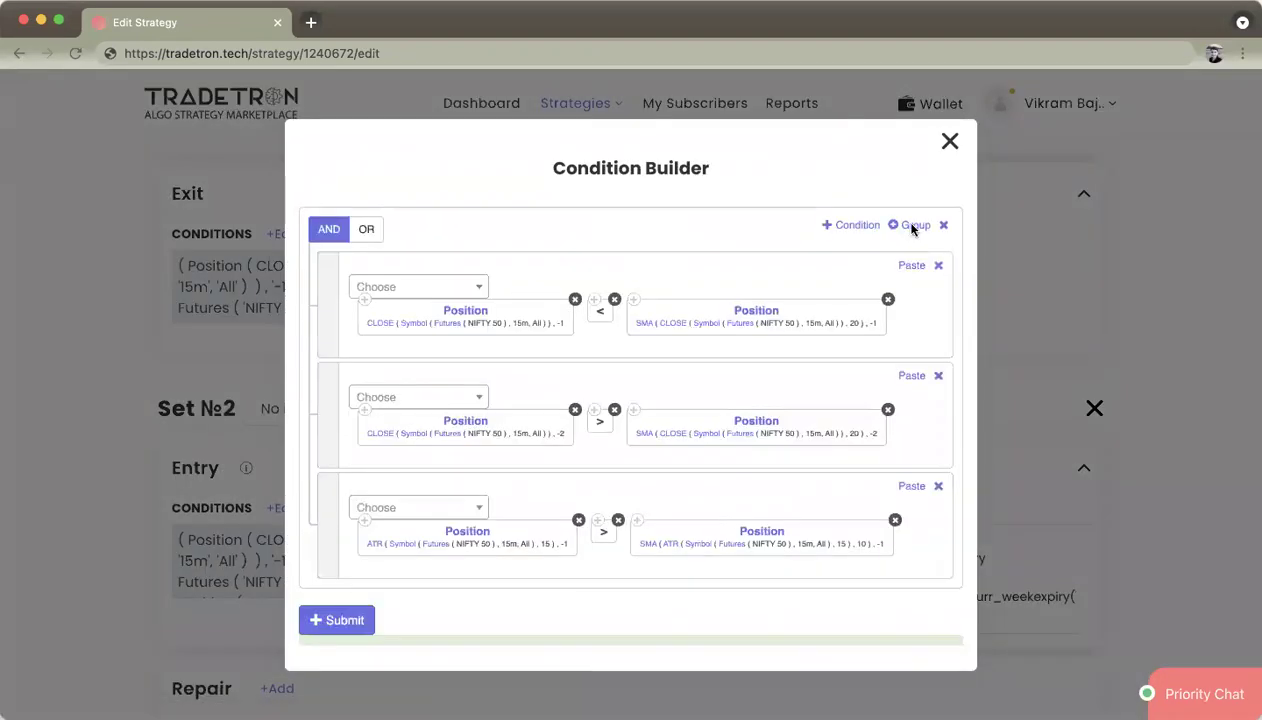
left_click(860, 226)
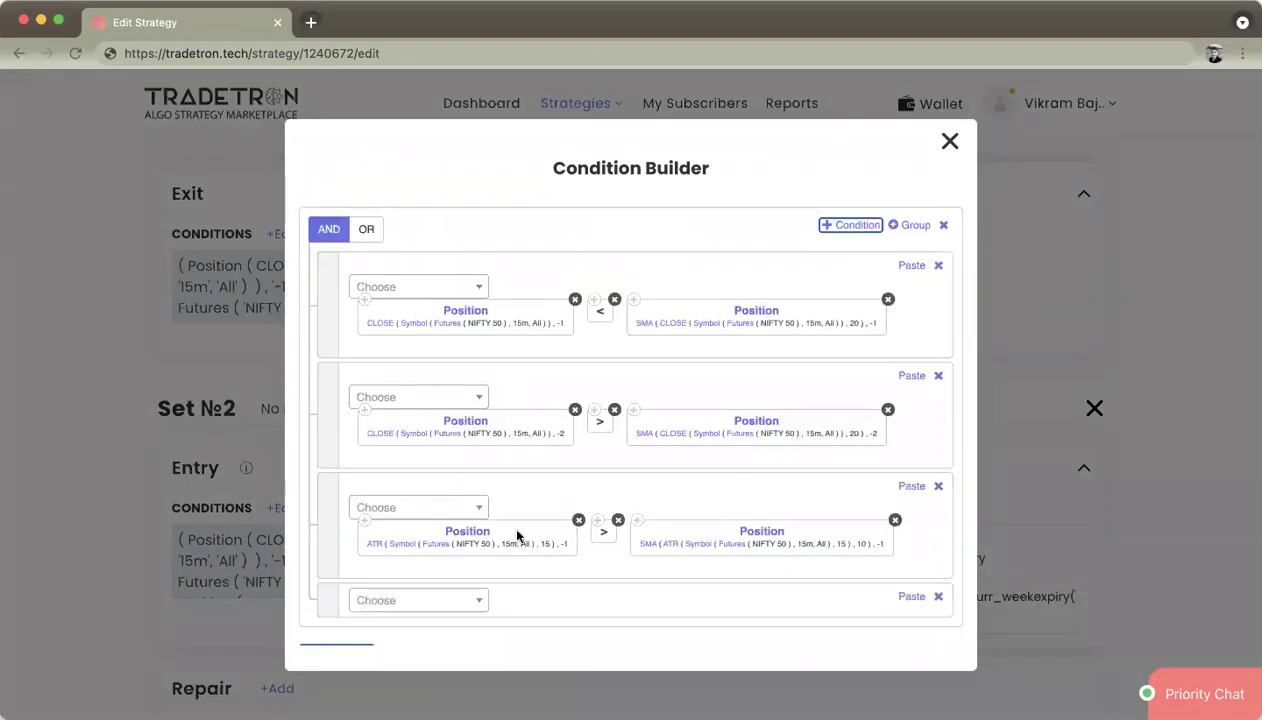
left_click(447, 599)
type("week")
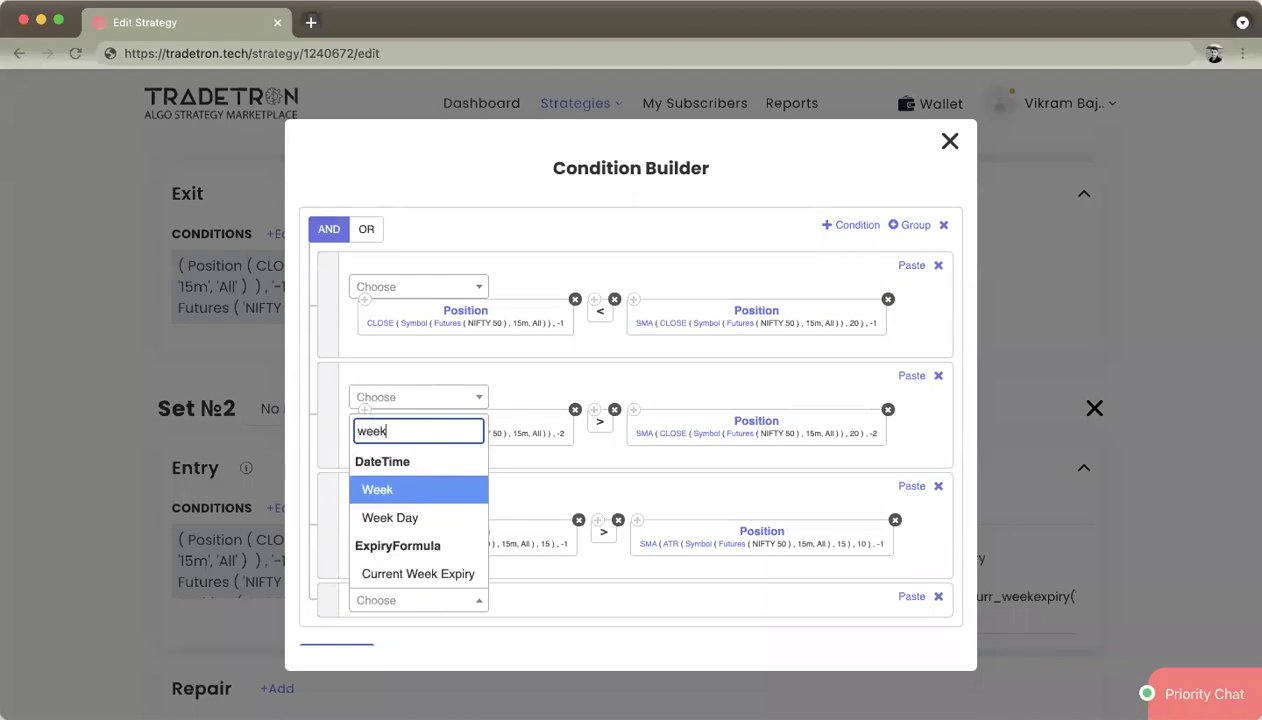
key("Down")
key("Return")
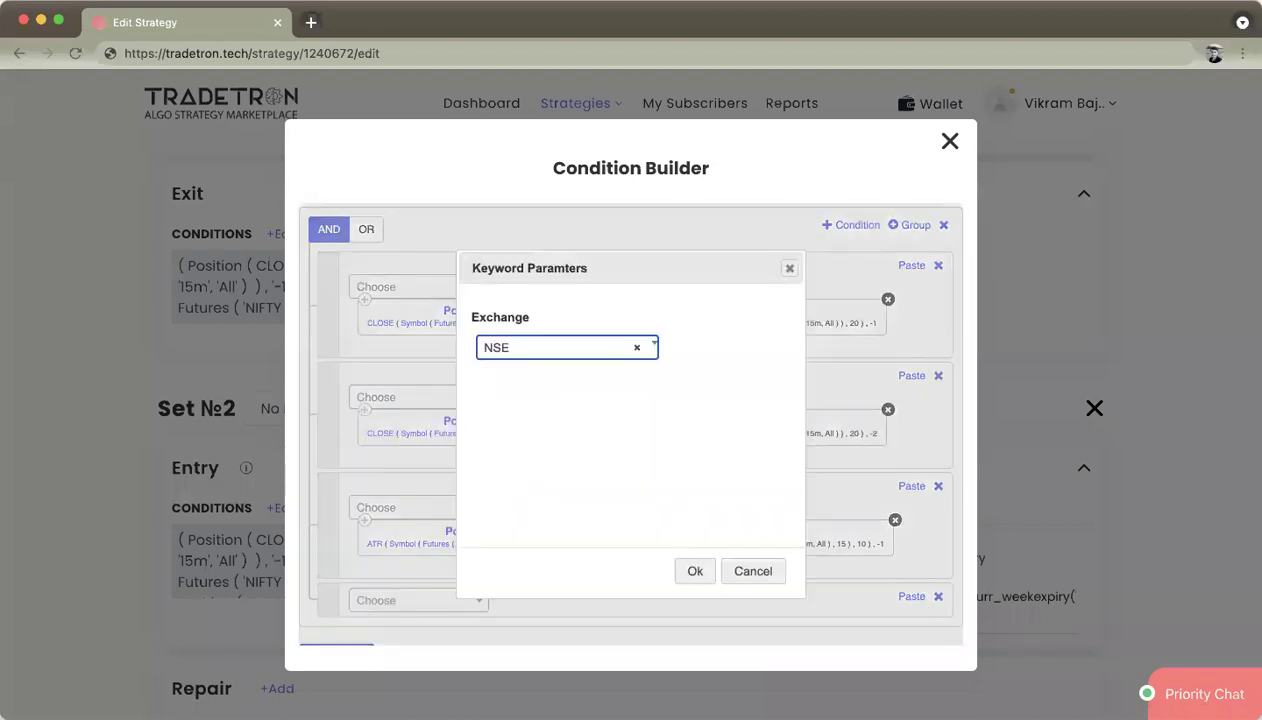
key("Return")
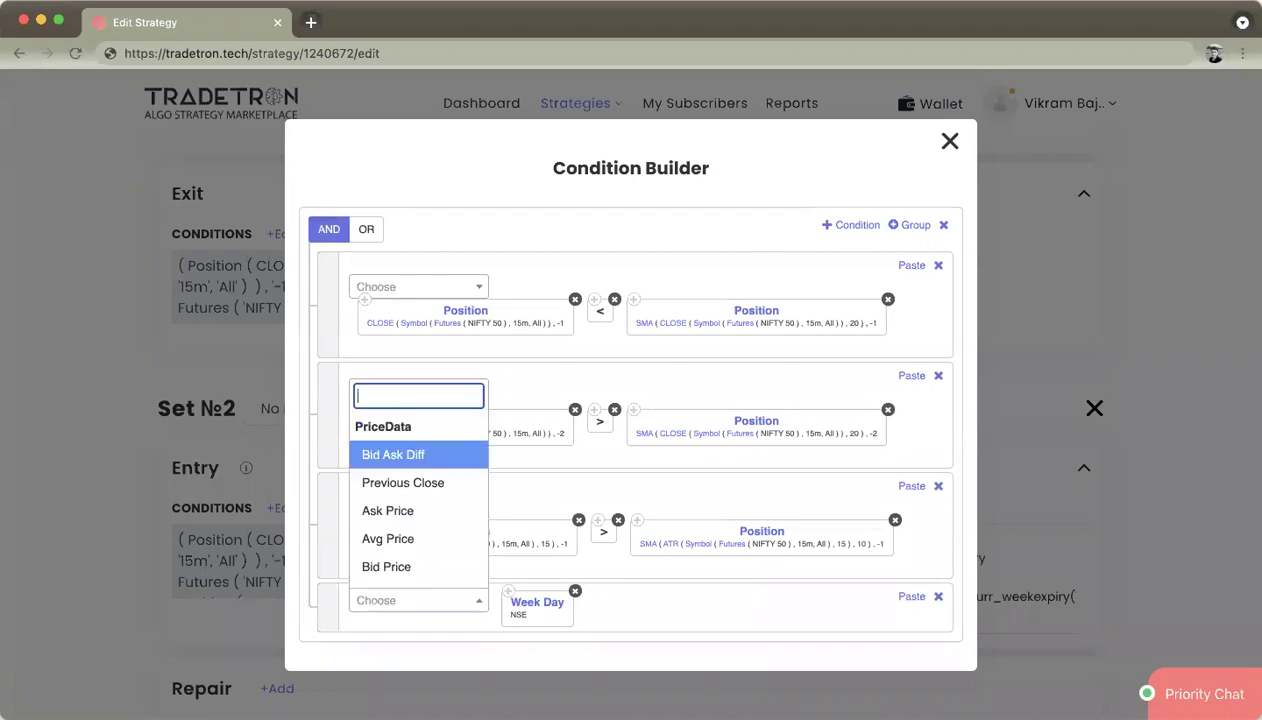
Complete the Week Day condition with the == operator and the Number 5
type("=")
key("Down")
key("Down")
key("Return")
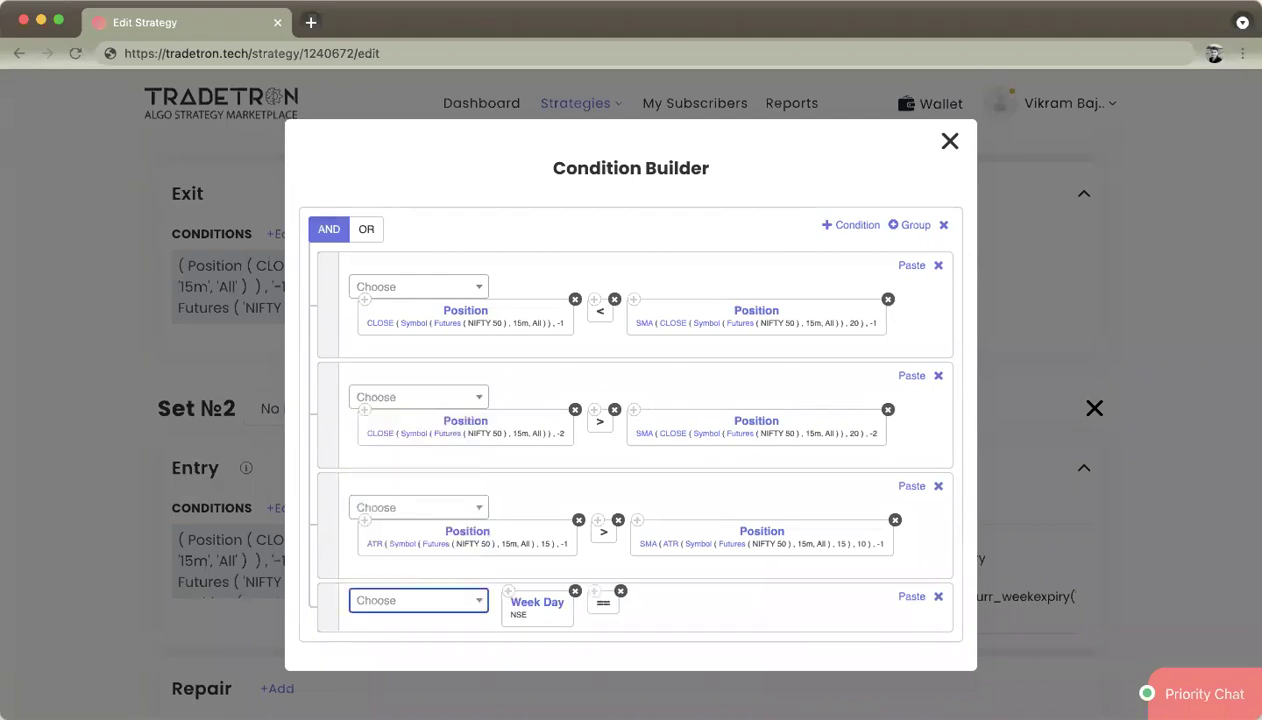
type("numb")
key("Down")
key("Down")
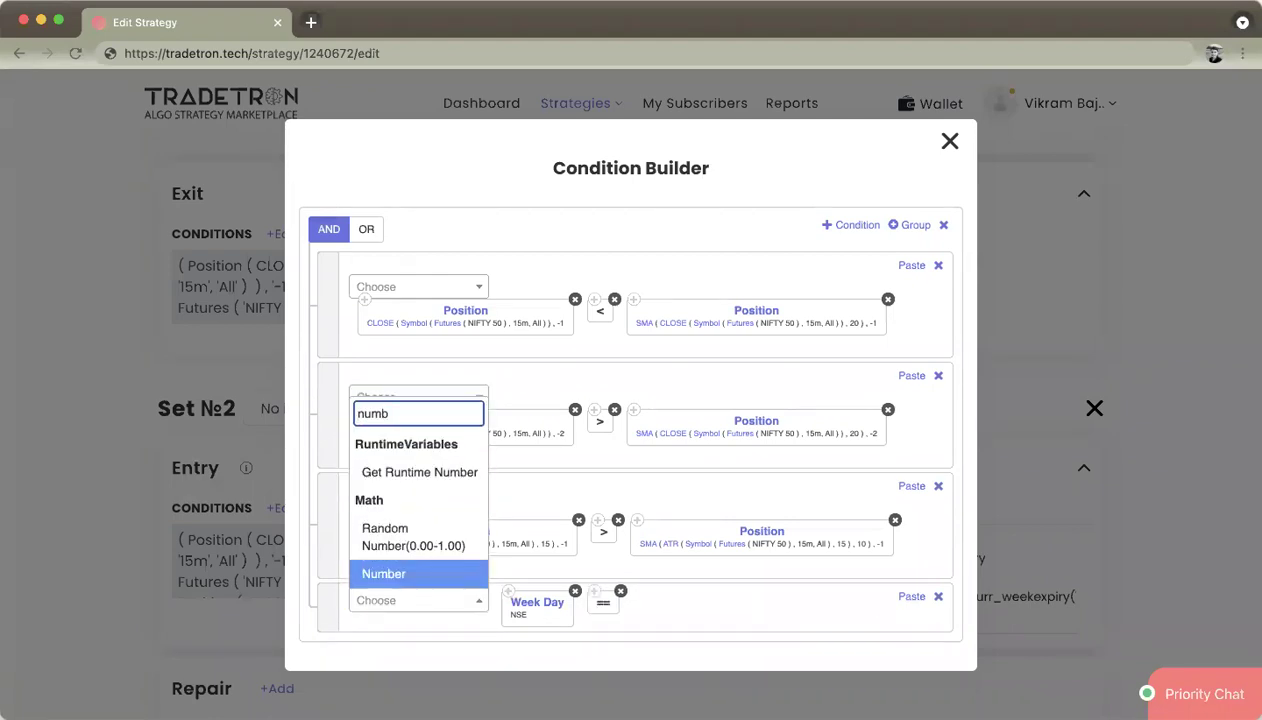
key("Return")
key("BackSpace")
type("5")
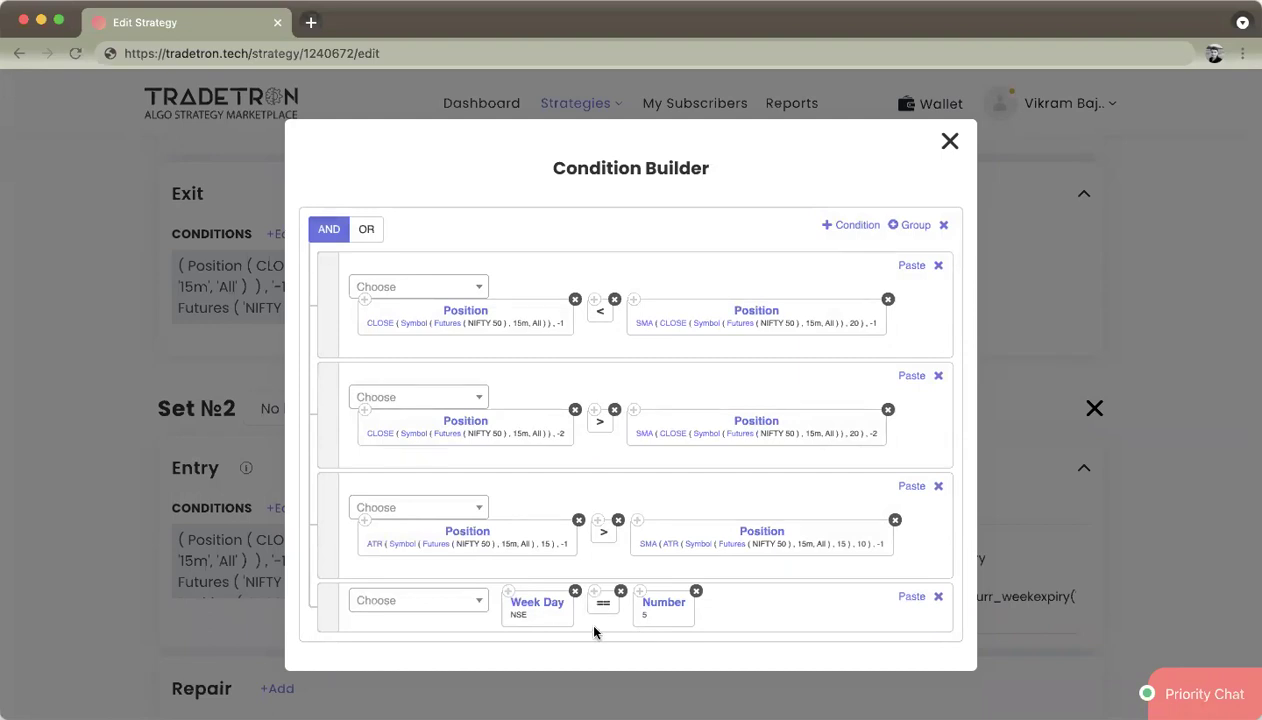
Delete the Week Day condition from Set 2's entry and close the Condition Builder without submitting
left_click(938, 597)
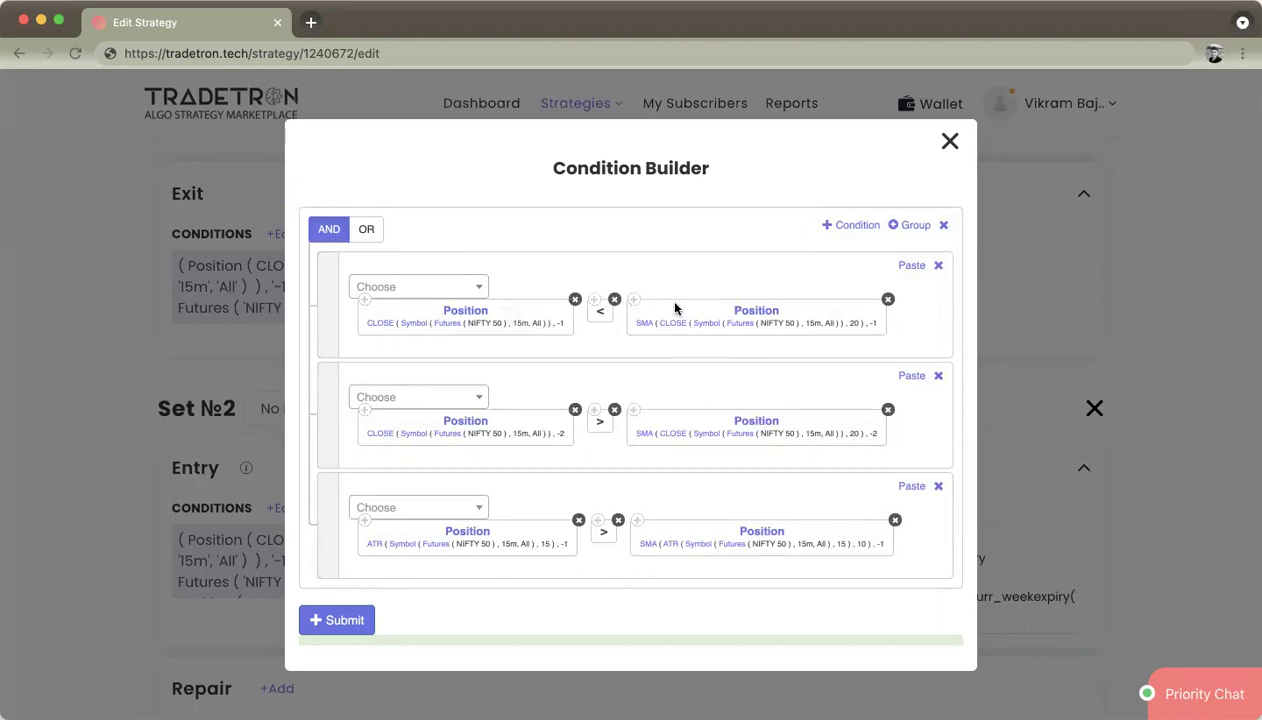
left_click(949, 141)
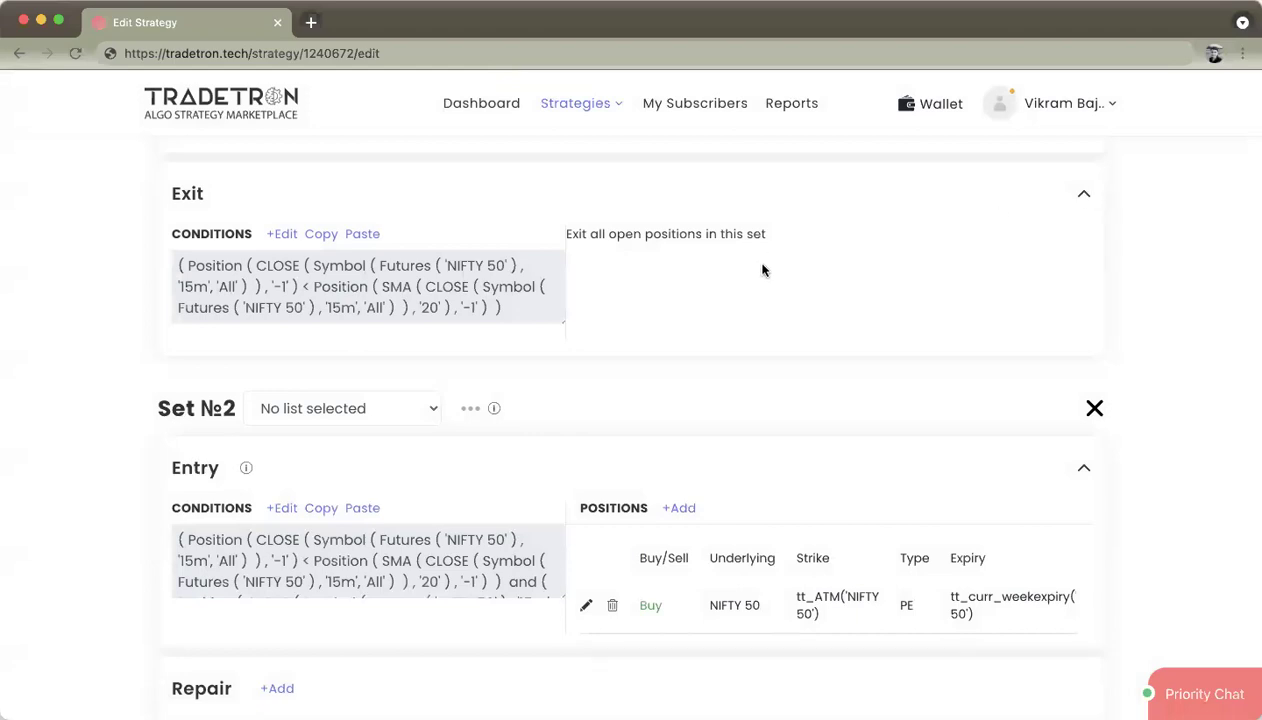
Add a Repair Once section to Set 1
scroll(755, 376, "up", 5)
scroll(755, 376, "up", 3)
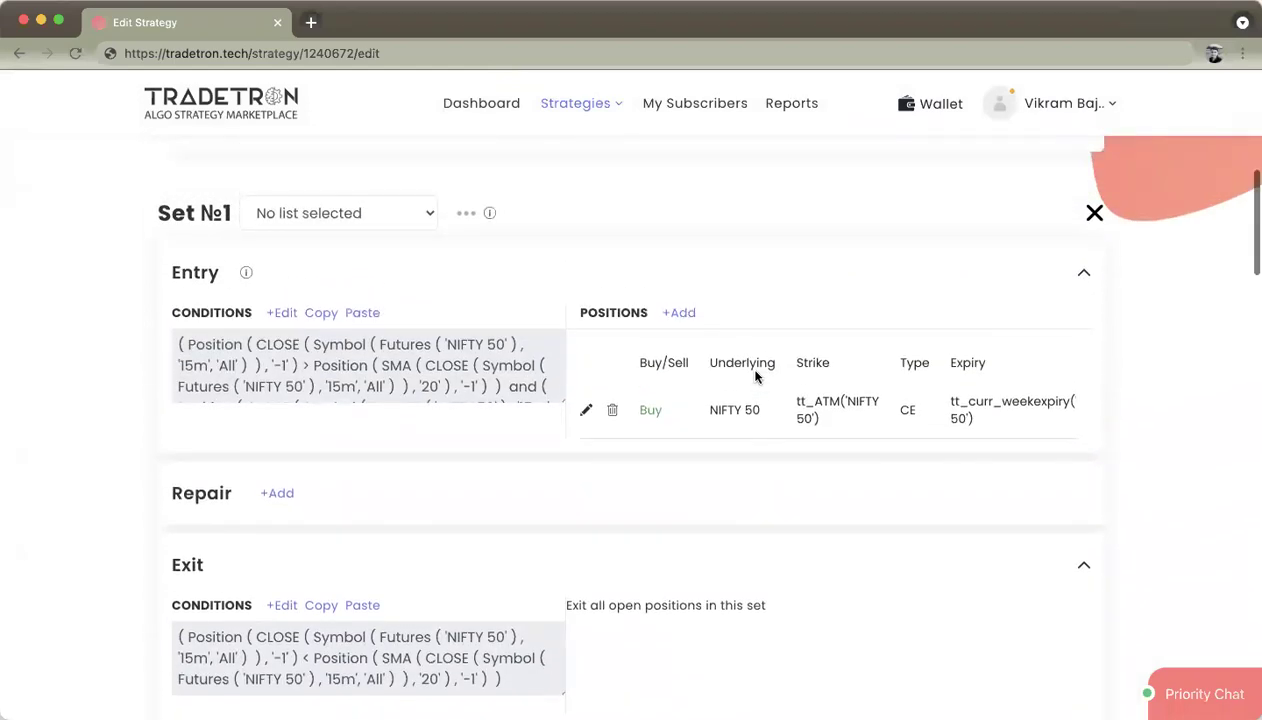
left_click(288, 544)
scroll(400, 558, "down", 2)
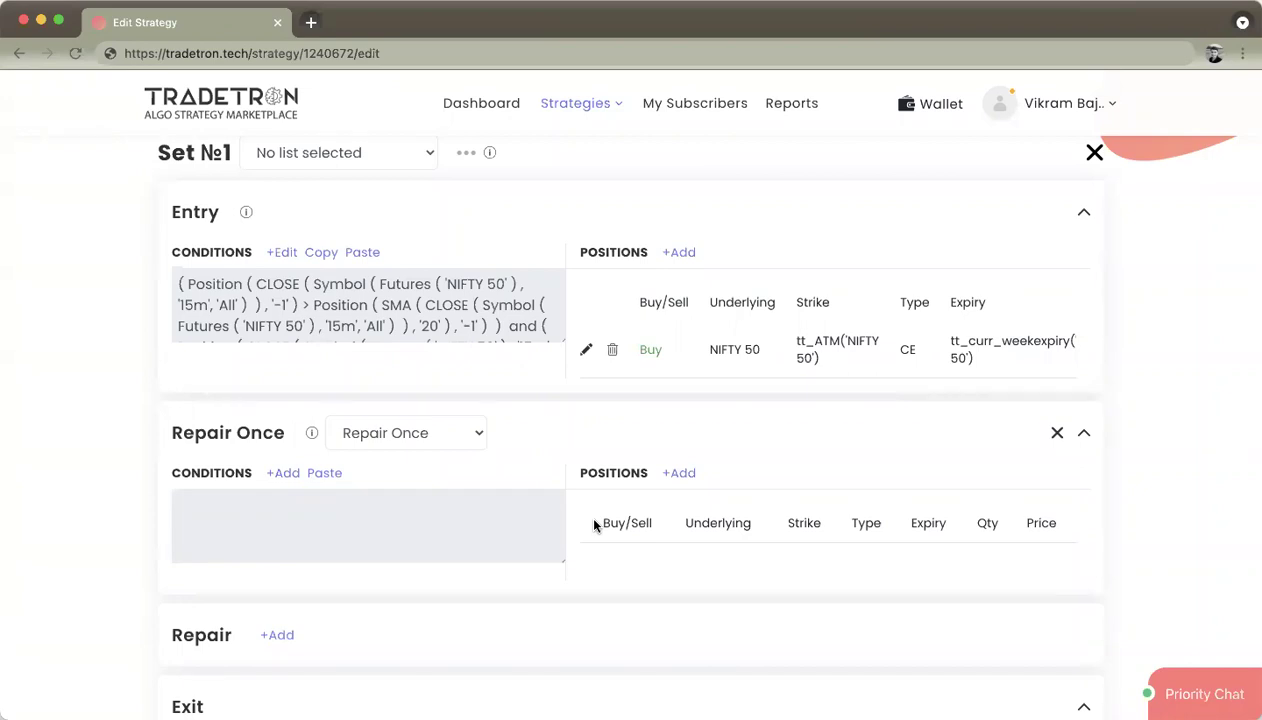
Compare Set 1's Repair Once section with its exit conditions and exit action
scroll(594, 525, "down", 2)
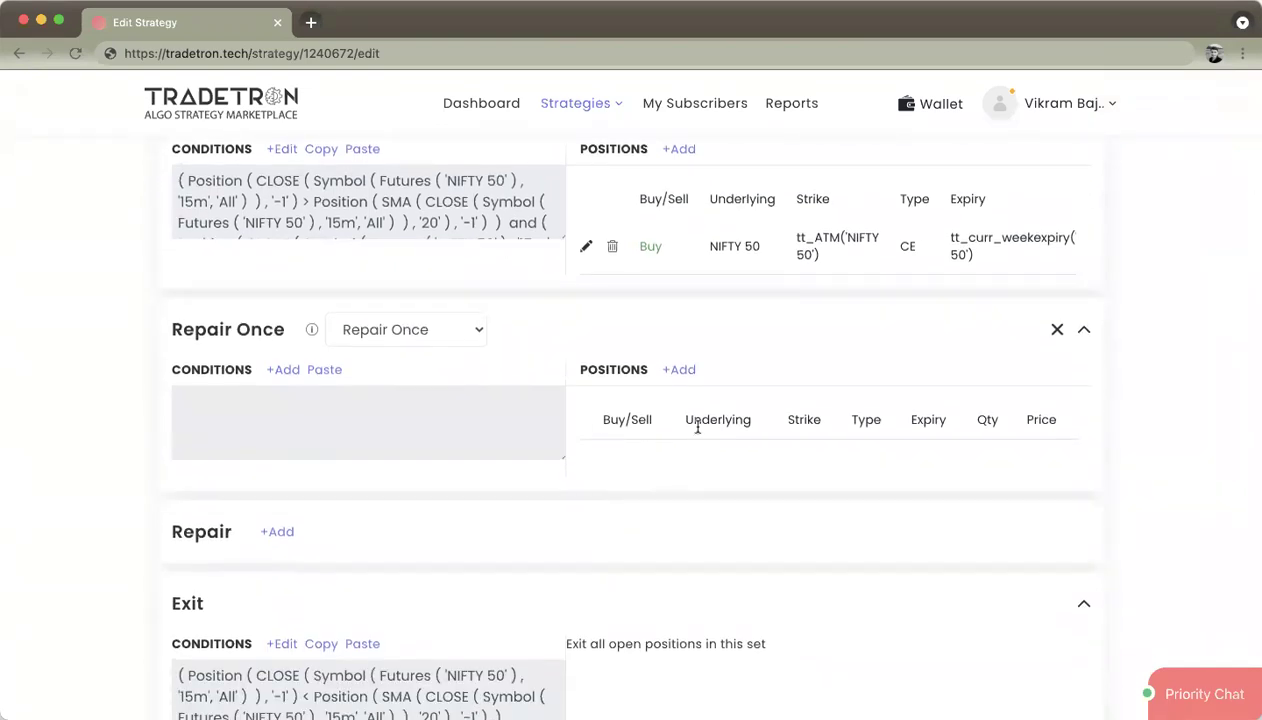
scroll(614, 423, "down", 2)
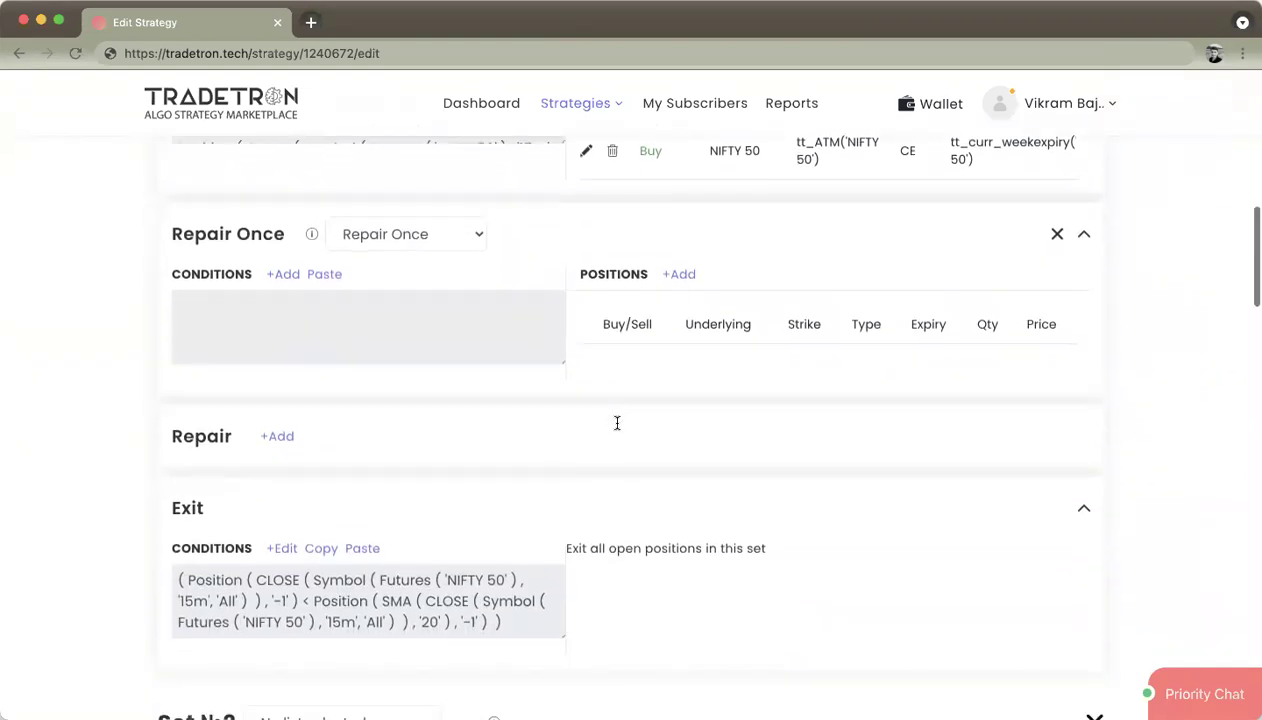
scroll(617, 423, "down", 2)
left_click_drag(198, 408, 175, 408)
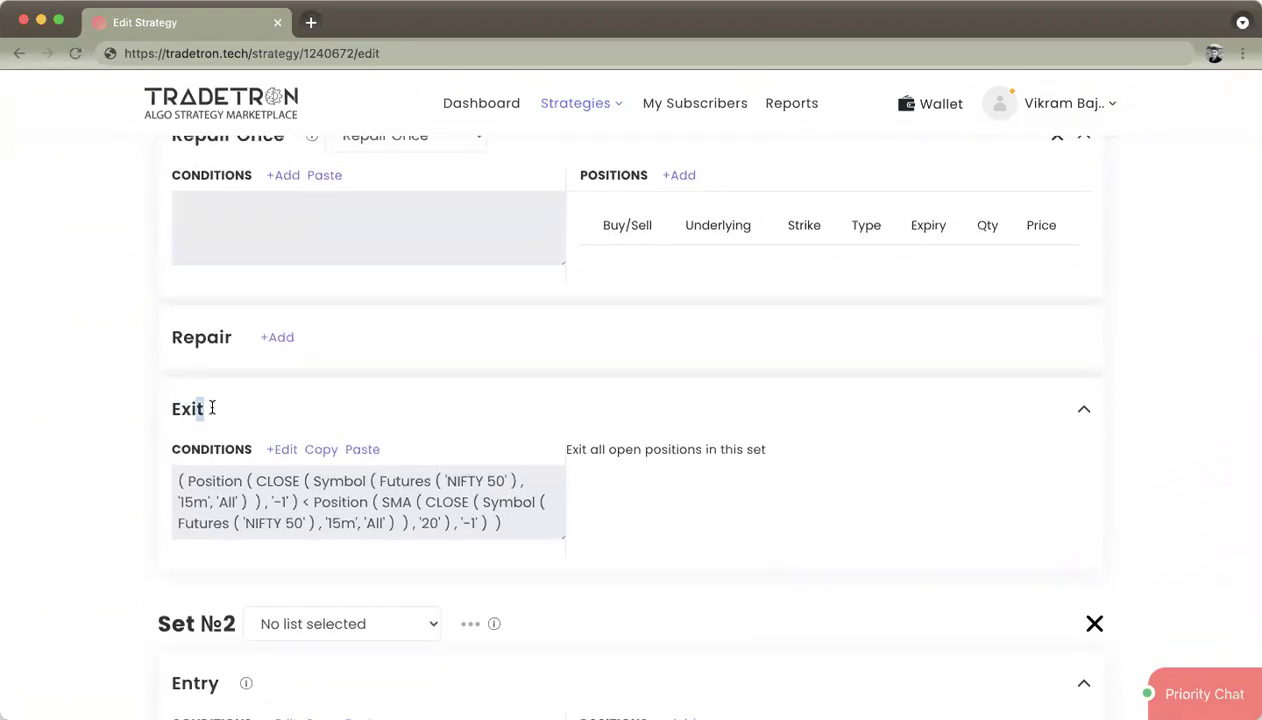
left_click_drag(766, 447, 609, 447)
scroll(637, 374, "up", 5)
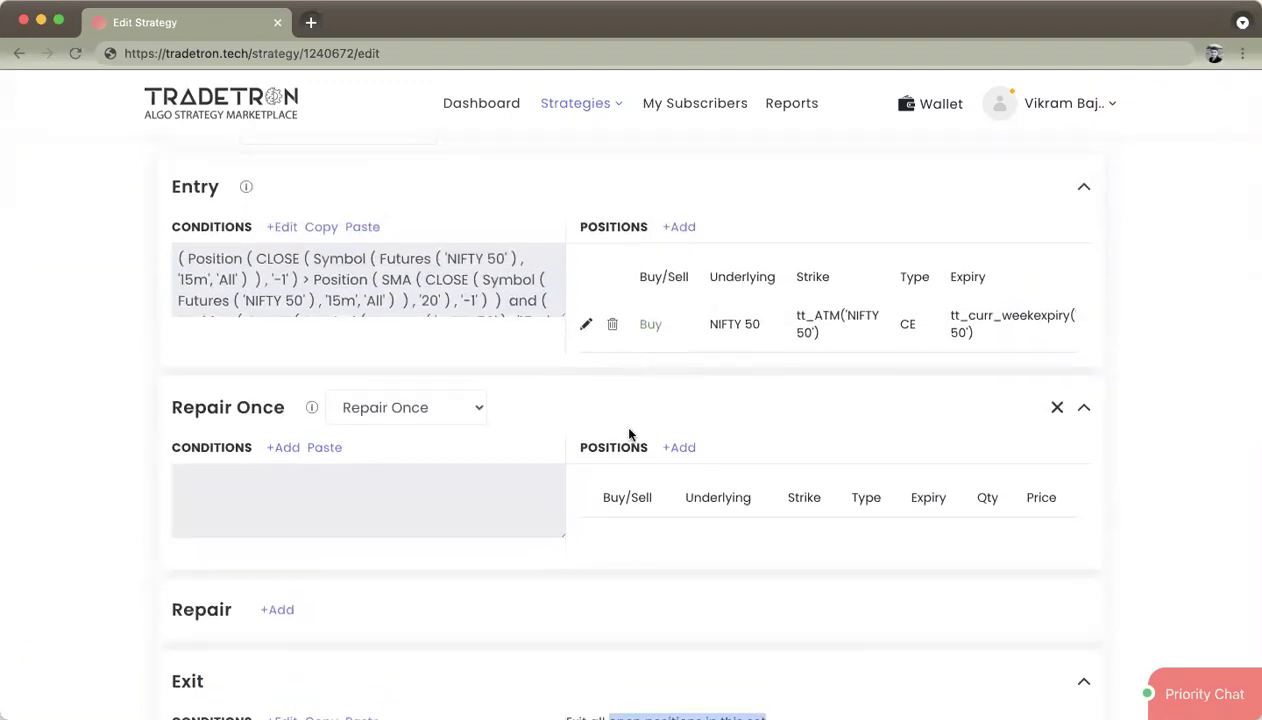
scroll(629, 433, "down", 3)
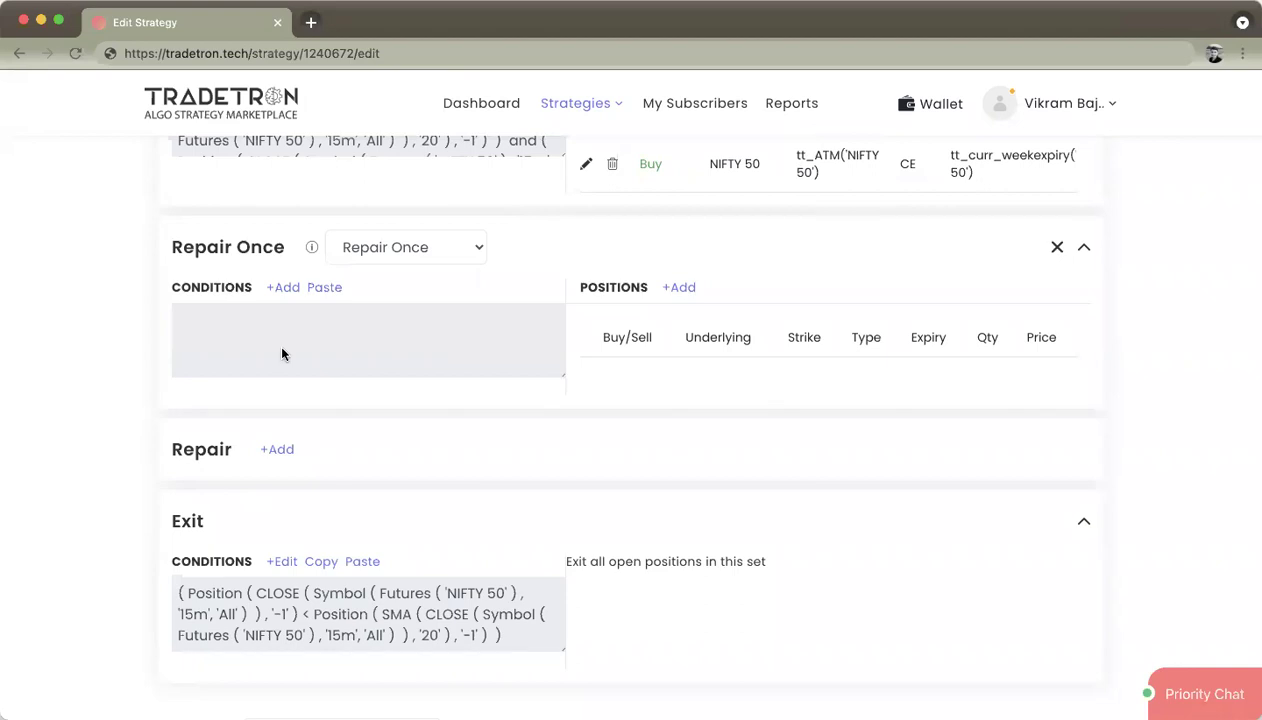
Start a condition for Set 1's Repair Once section with the ORB keyword
left_click(284, 288)
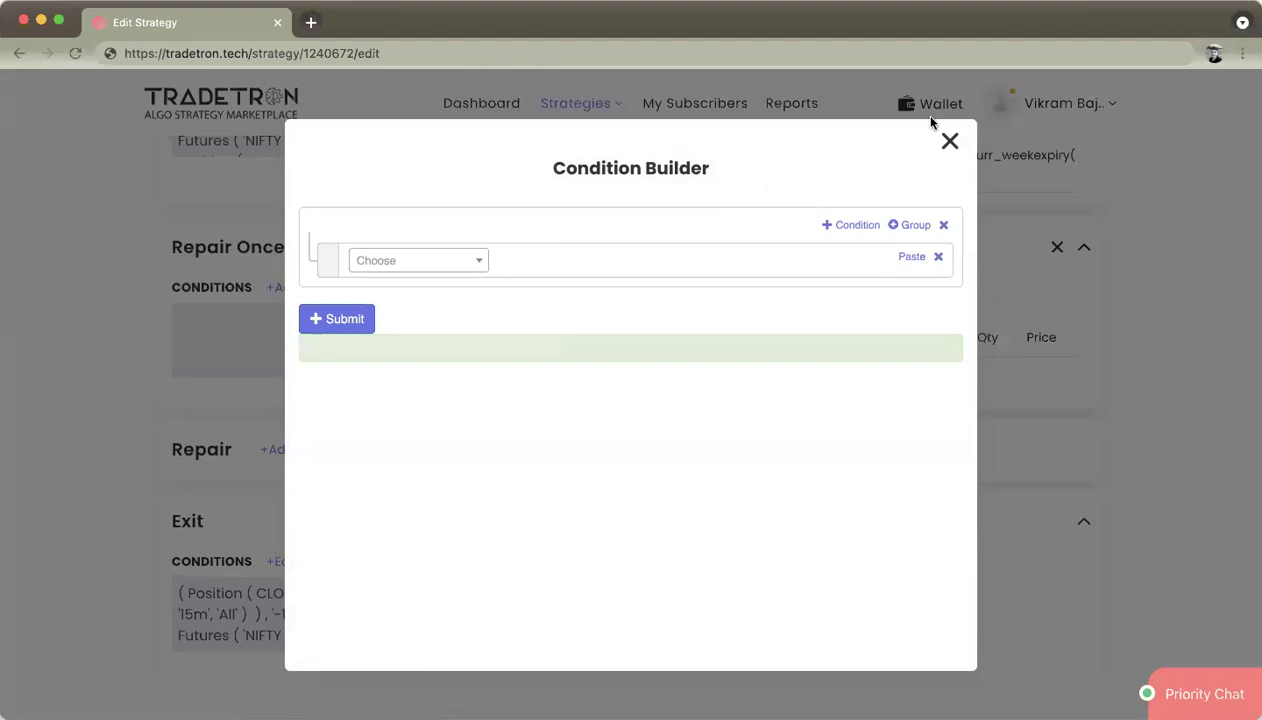
left_click(472, 261)
type("orb")
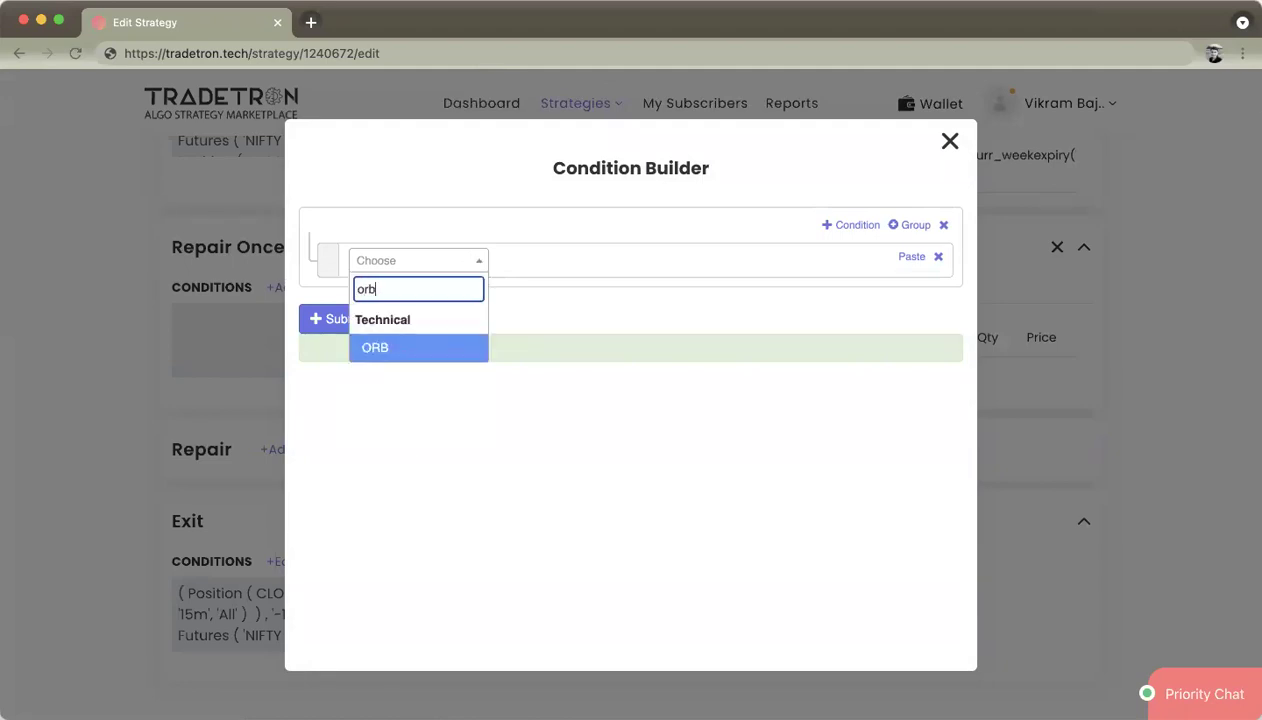
key("Return")
key("Tab")
key("Tab")
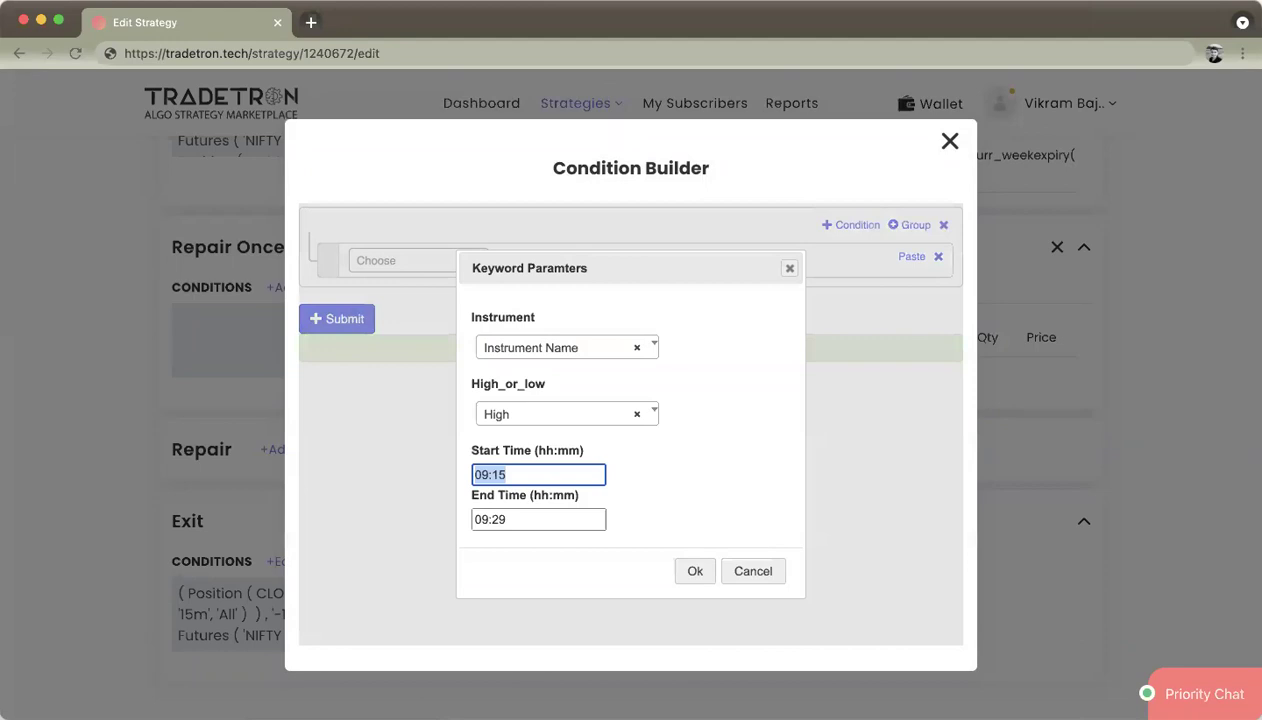
Set the ORB keyword's end time to 11:29 and its instrument to Futures, keeping High and the 09:15 start time
key("Tab")
key("Left")
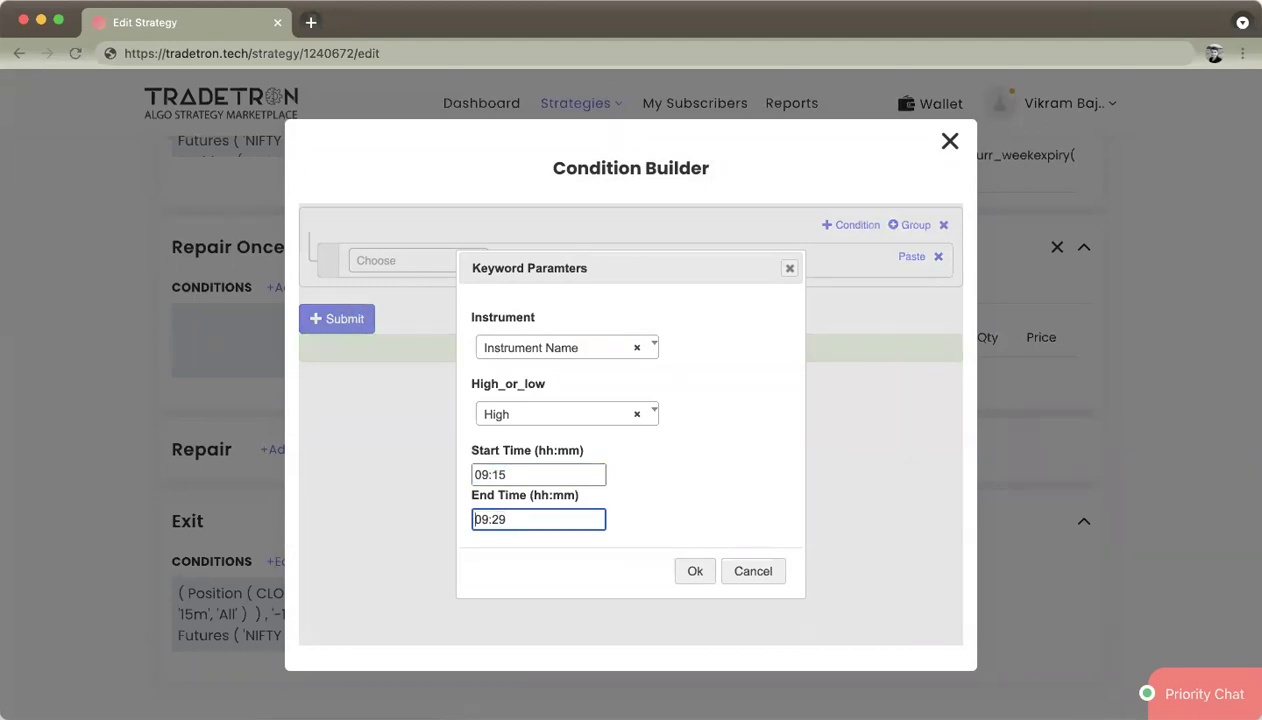
key("shift+Right")
key("shift+Right")
type("11")
key("Right")
key("shift+Right")
left_click(578, 358)
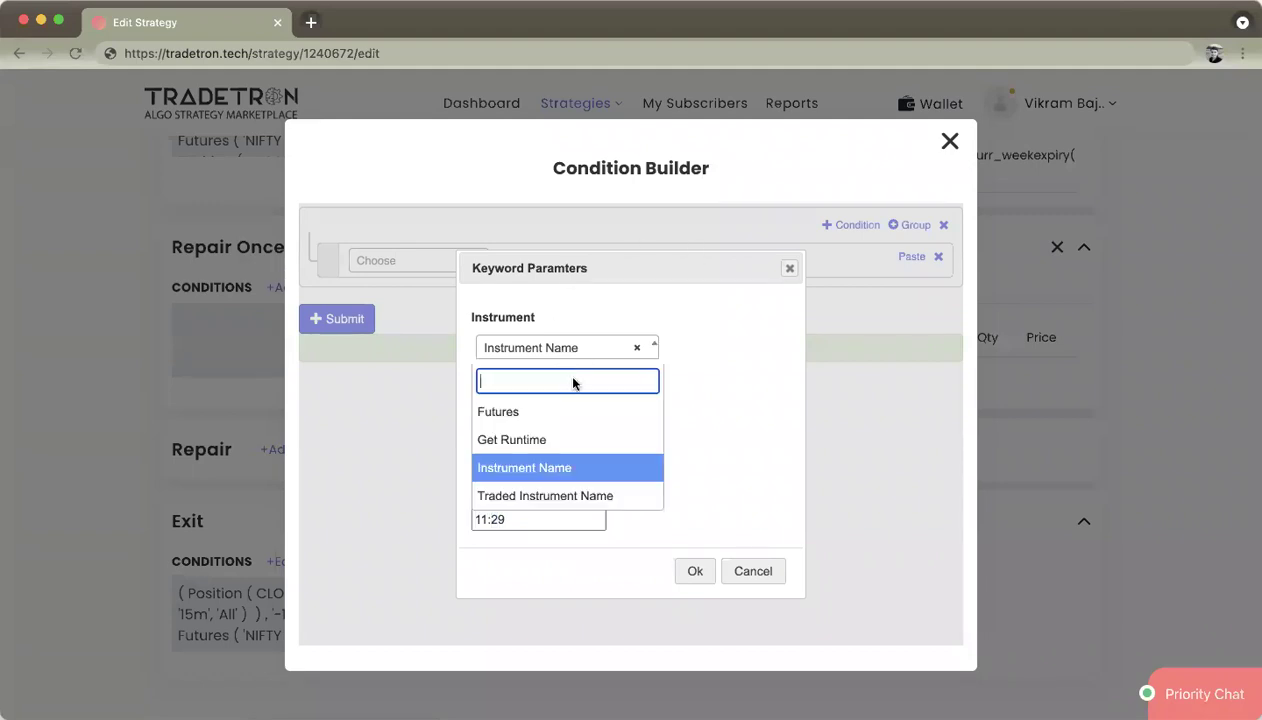
left_click(563, 411)
left_click(694, 572)
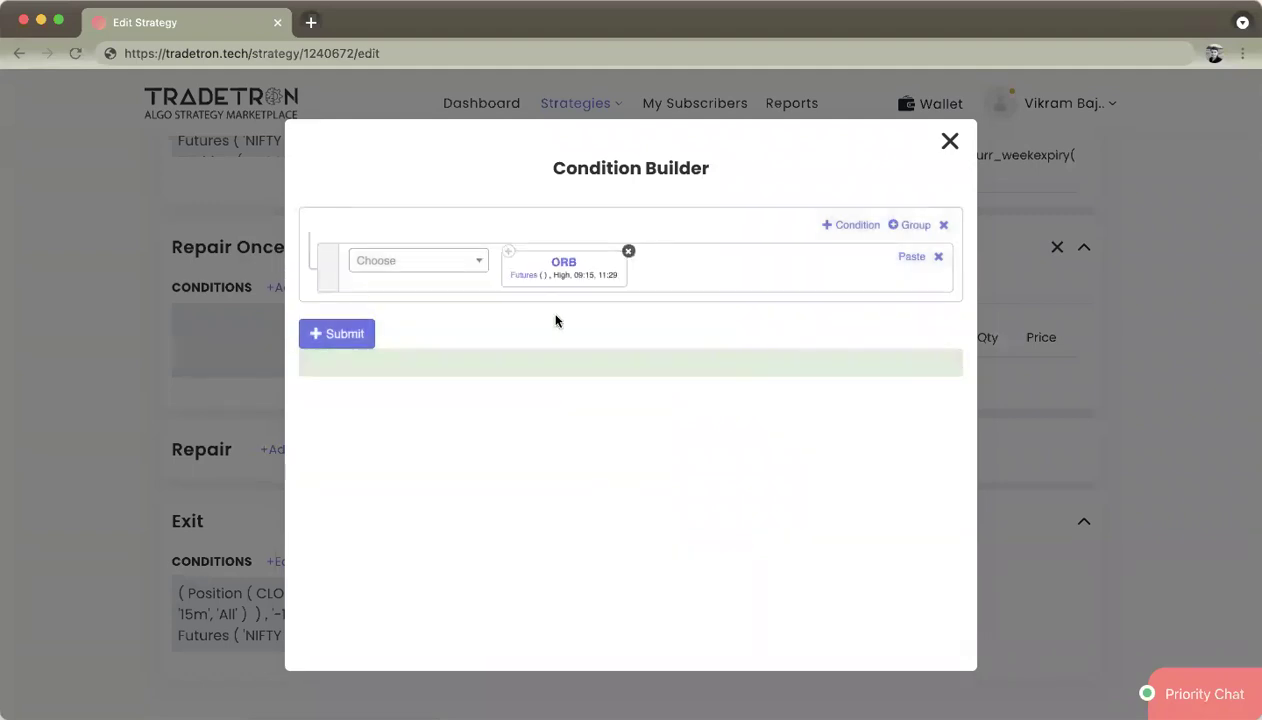
Set RELIANCE as the underlying of the ORB keyword's futures instrument
left_click(521, 278)
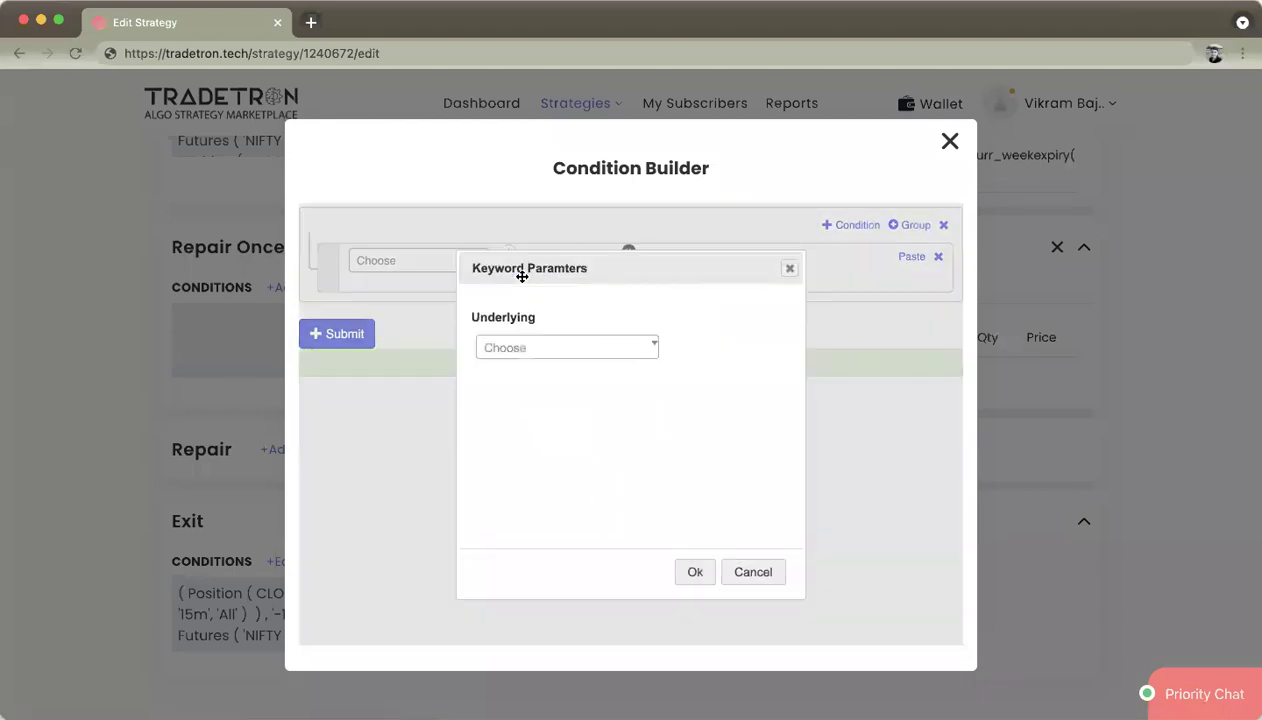
type("reli")
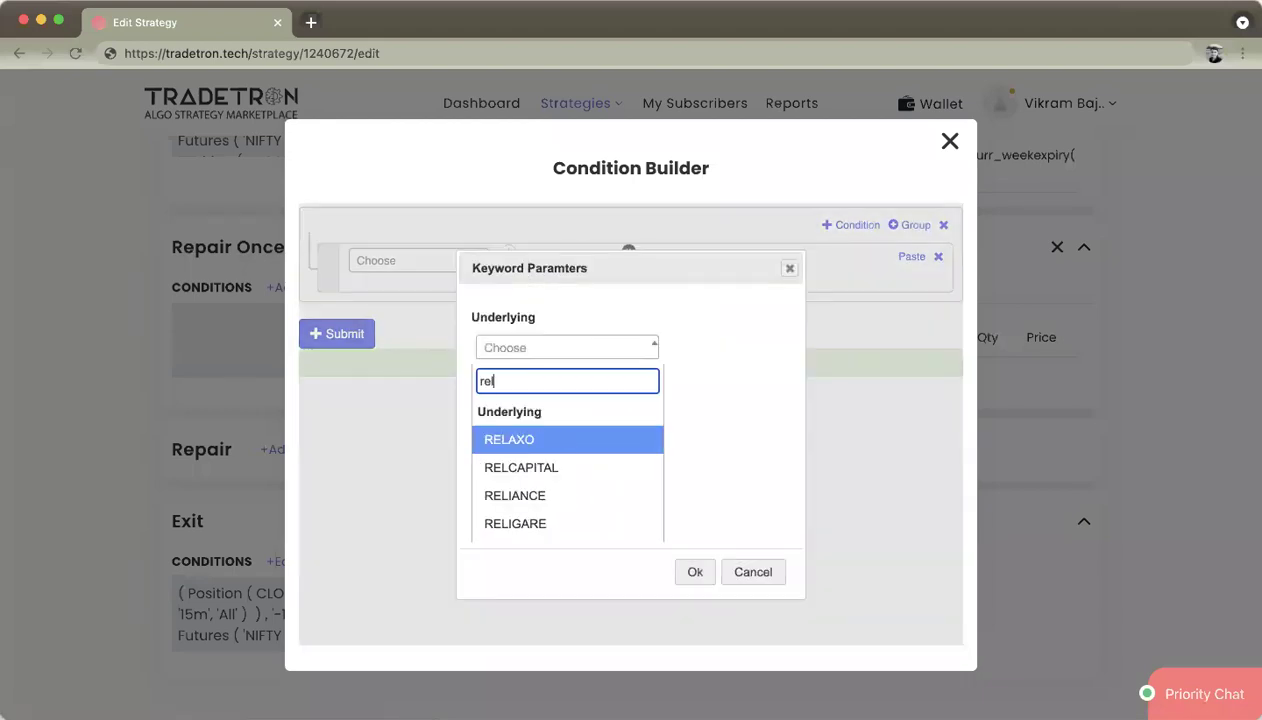
key("Return")
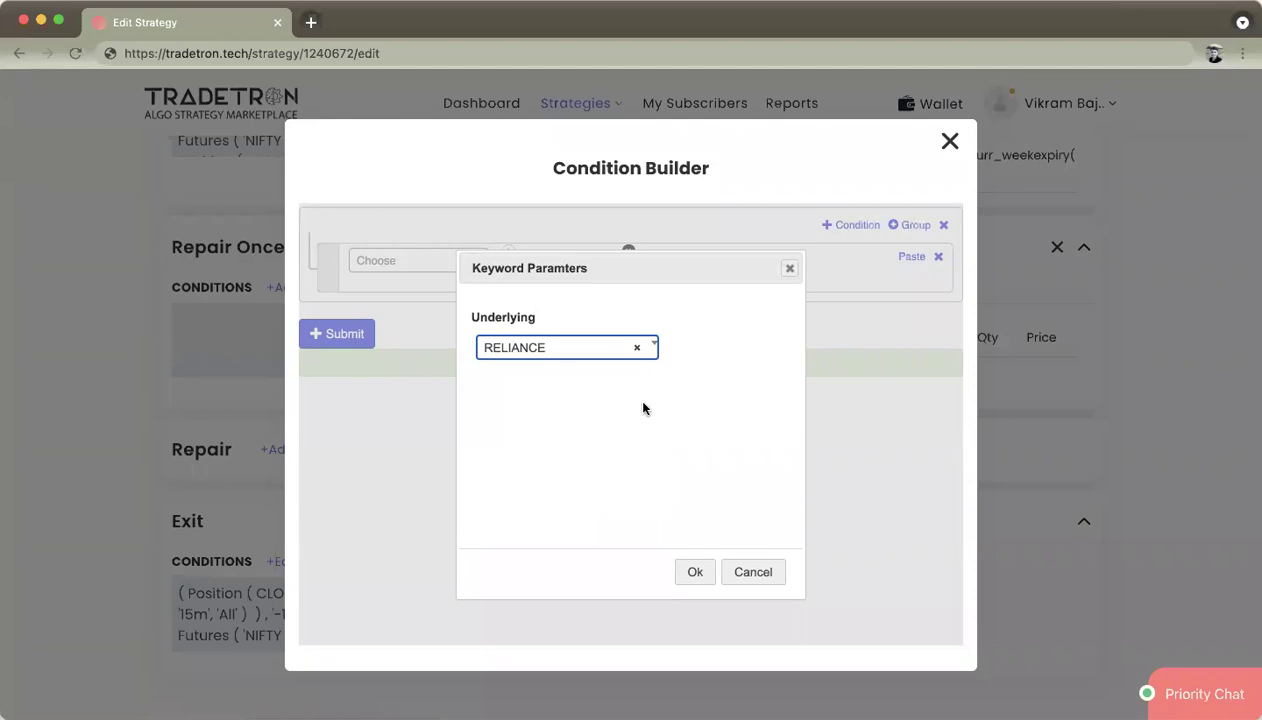
left_click(694, 572)
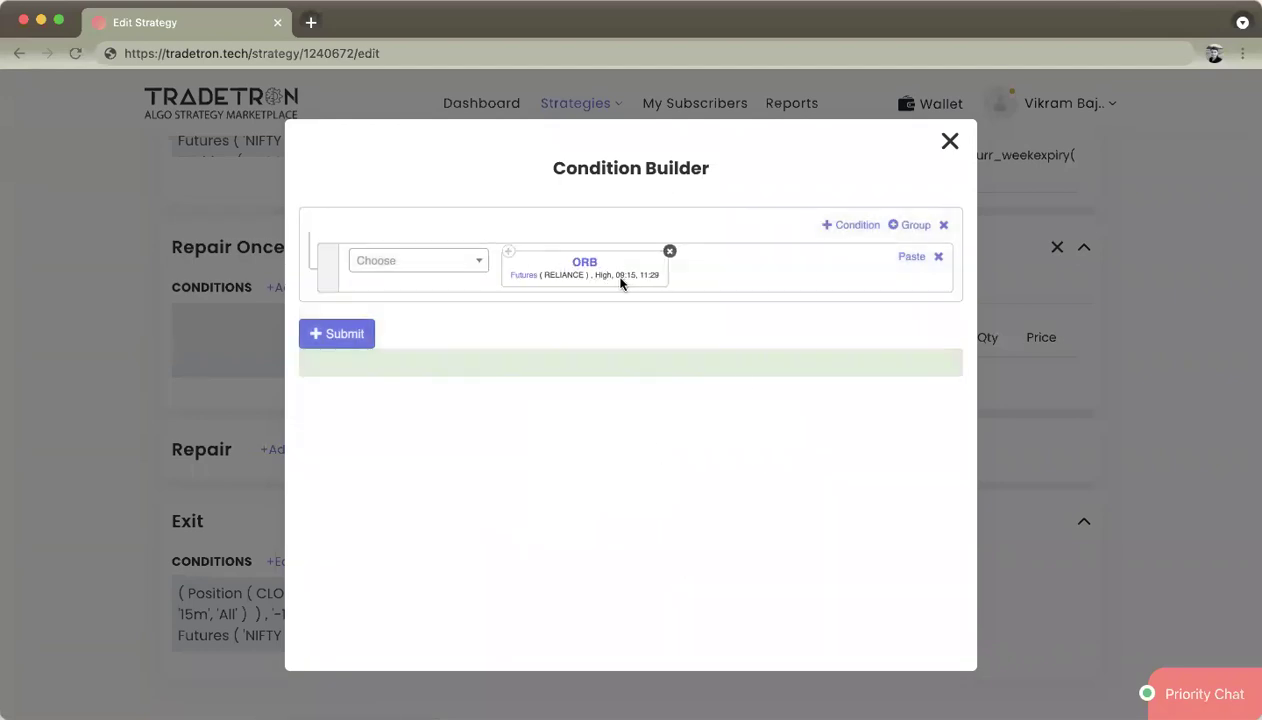
Add an LTP keyword with Futures as its instrument to the Repair Once condition
left_click(432, 270)
type("ltp")
key("Return")
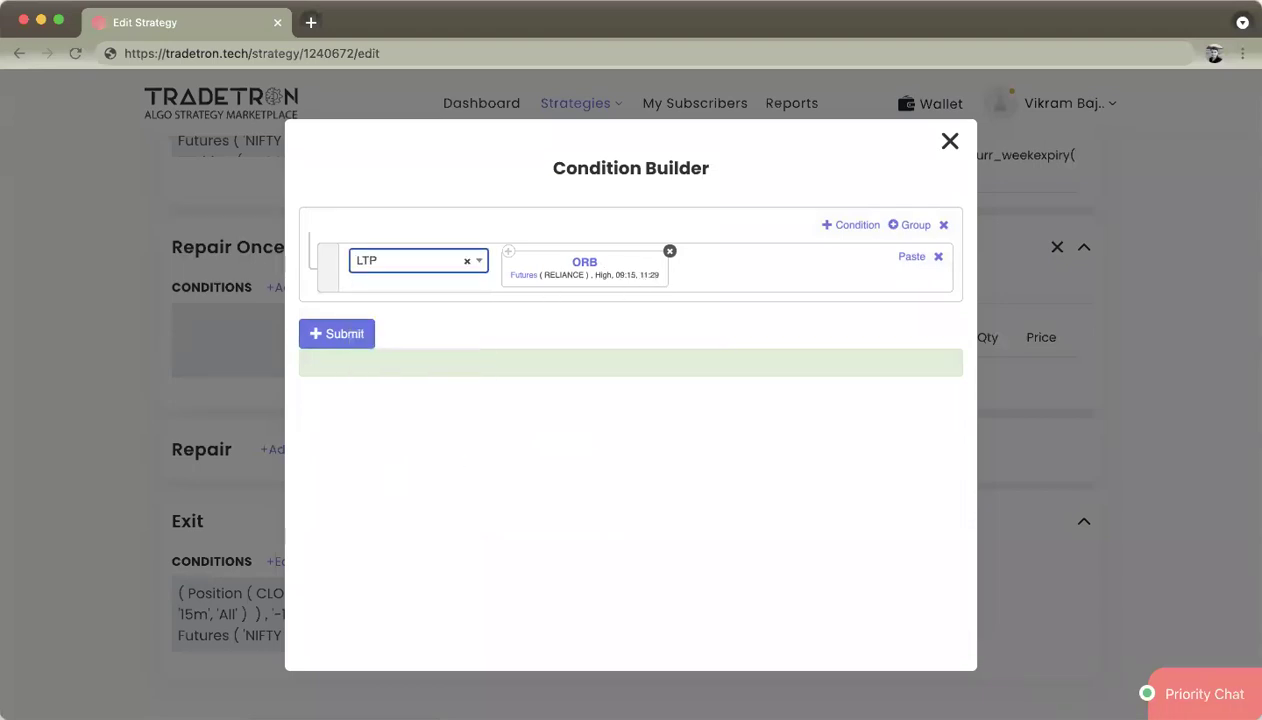
key("Return")
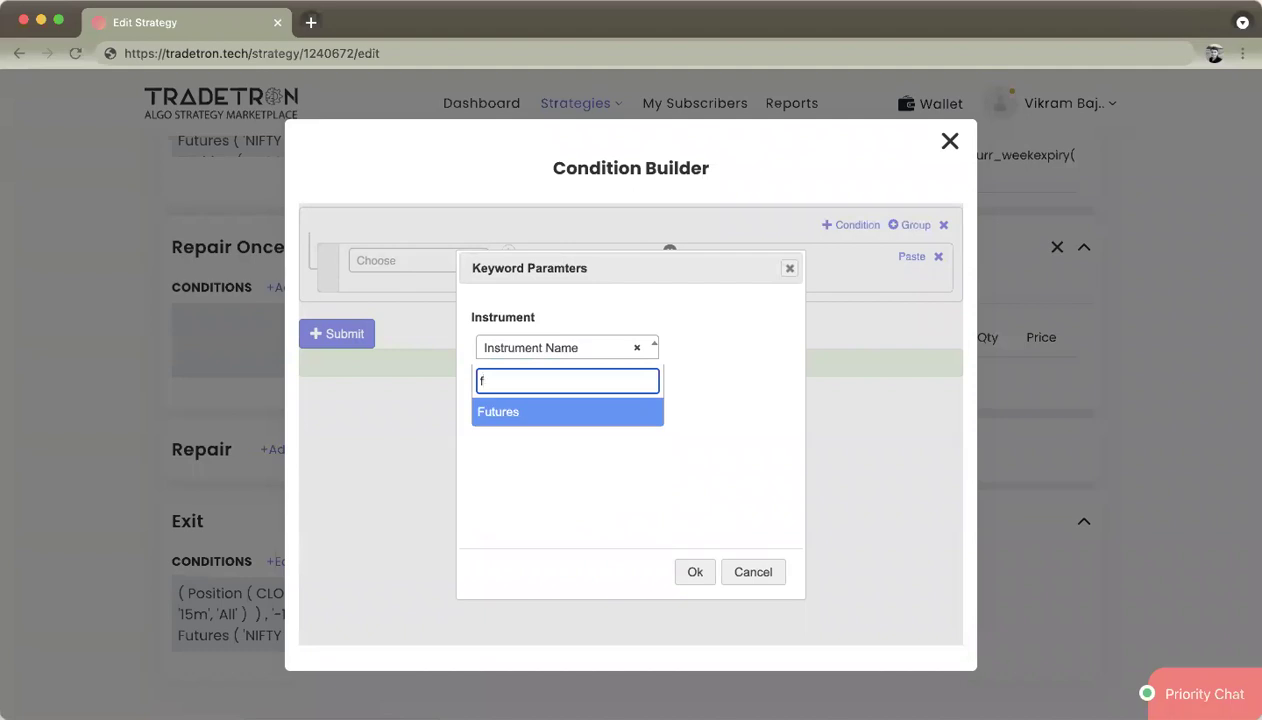
key("Return")
key("Tab")
key("Tab")
key("shift+Tab")
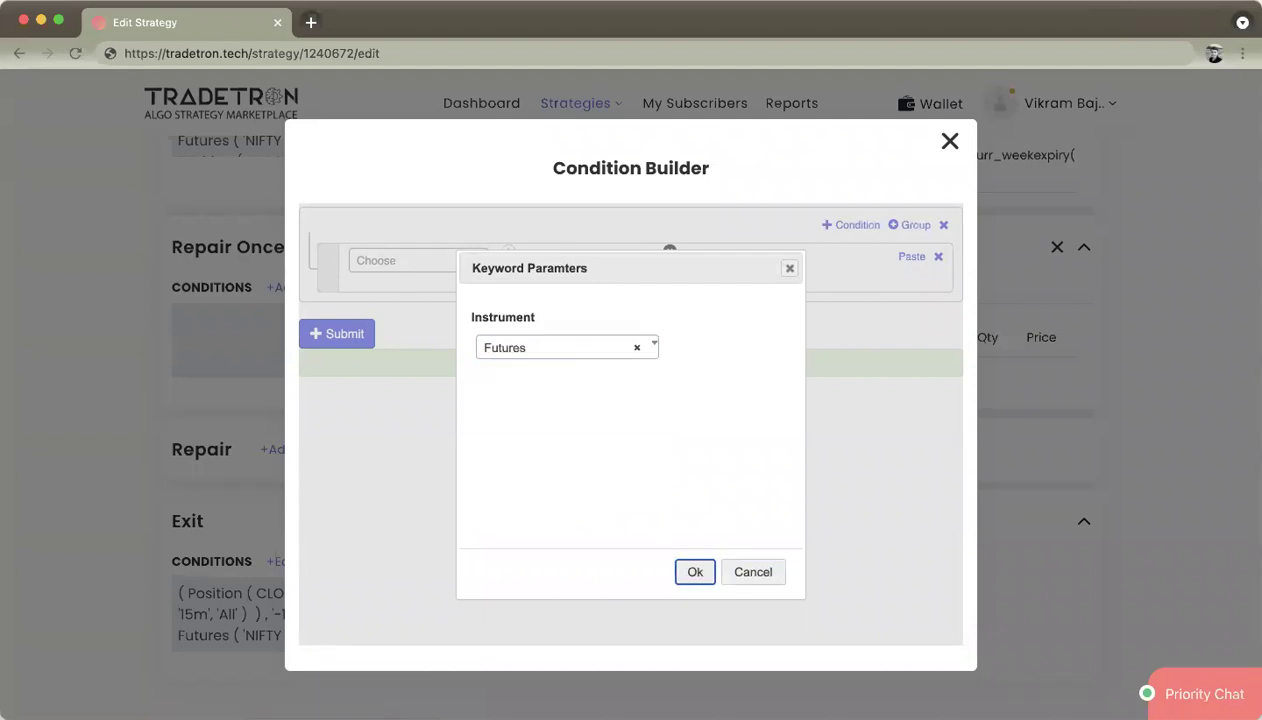
key("Return")
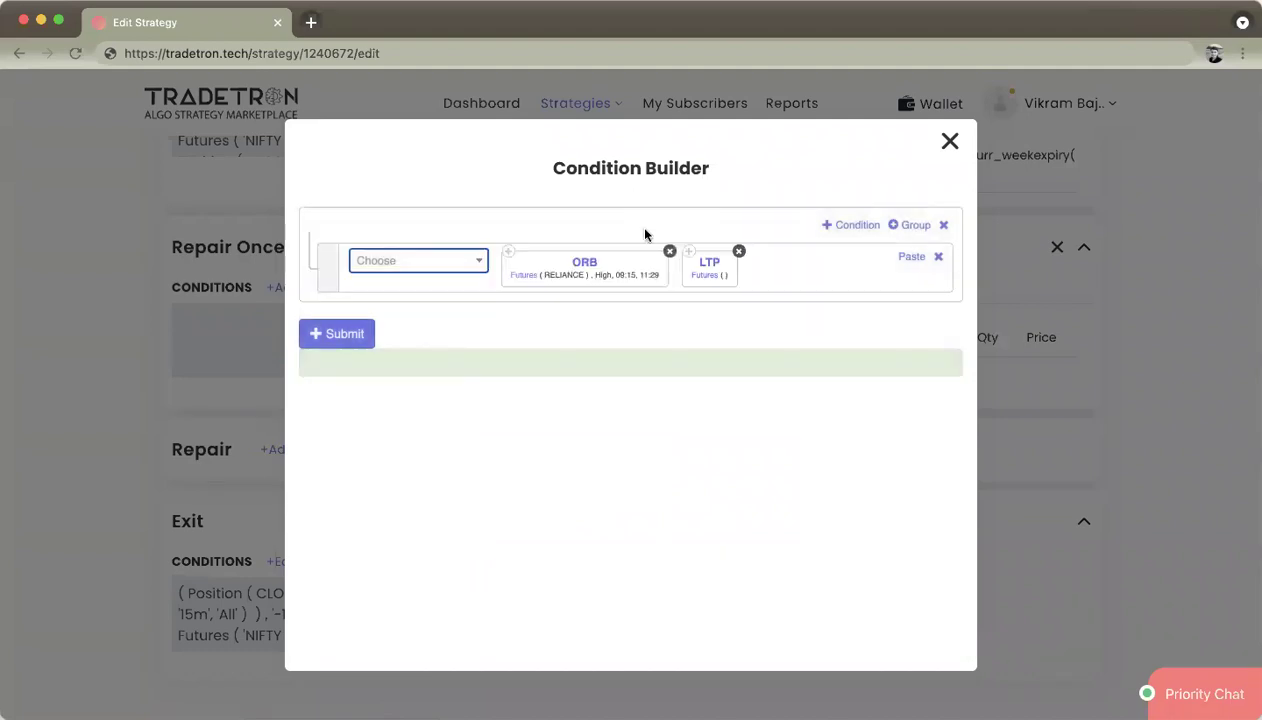
Set RELIANCE as the underlying of the LTP keyword's futures instrument
left_click(703, 276)
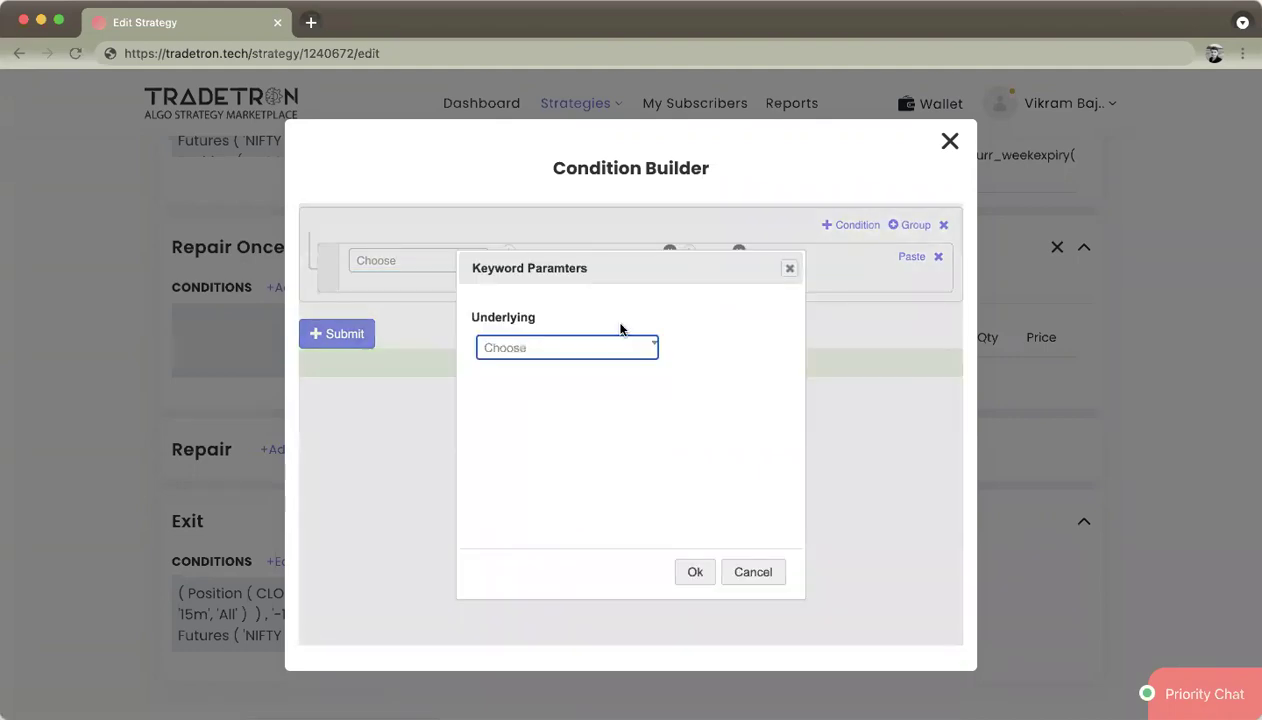
key("Return")
type("rel")
key("Return")
left_click(695, 572)
Add the > operator, arrange the condition as LTP > ORB, and close the Condition Builder without submitting
left_click_drag(696, 267, 507, 268)
left_click(428, 260)
type(">")
key("Return")
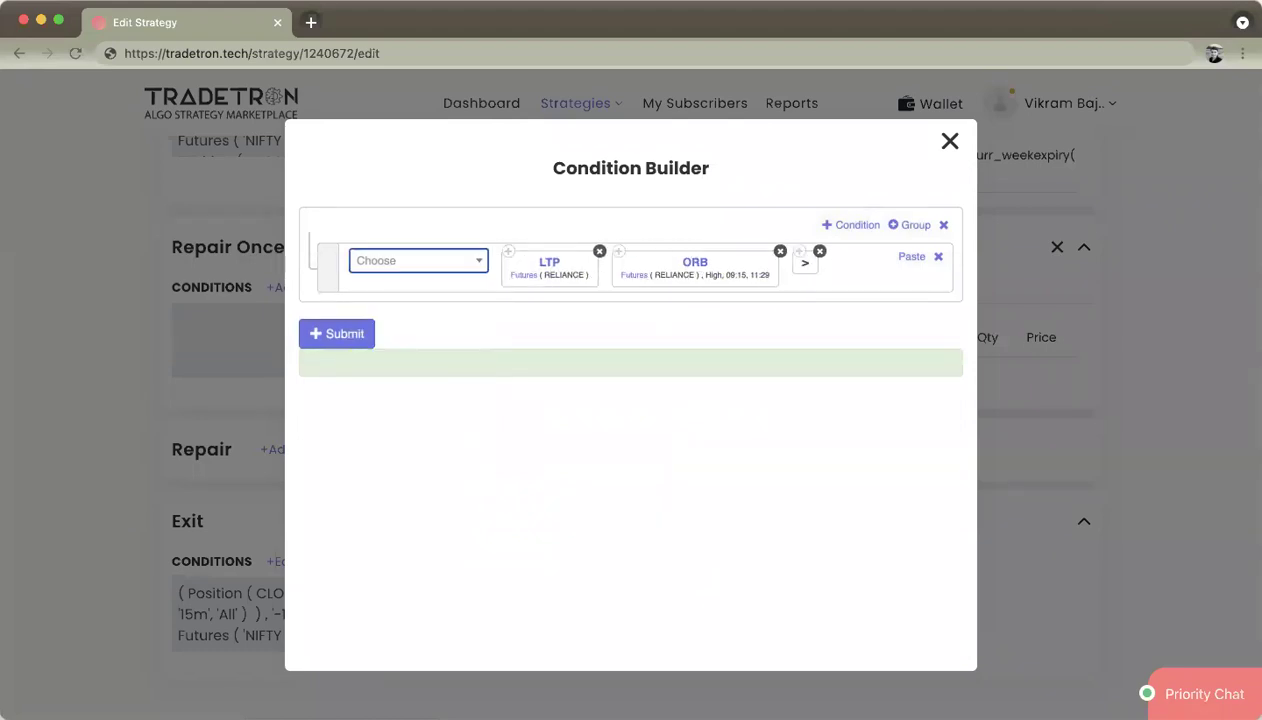
left_click_drag(810, 268, 642, 268)
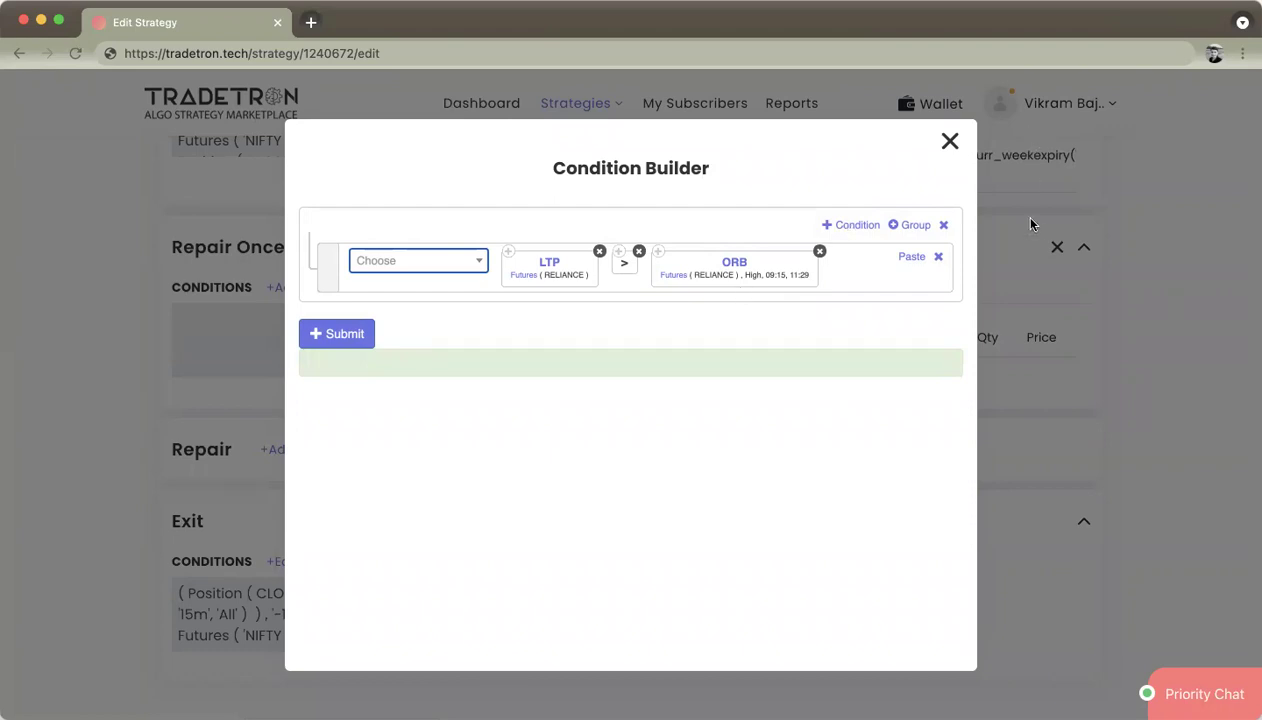
left_click(949, 140)
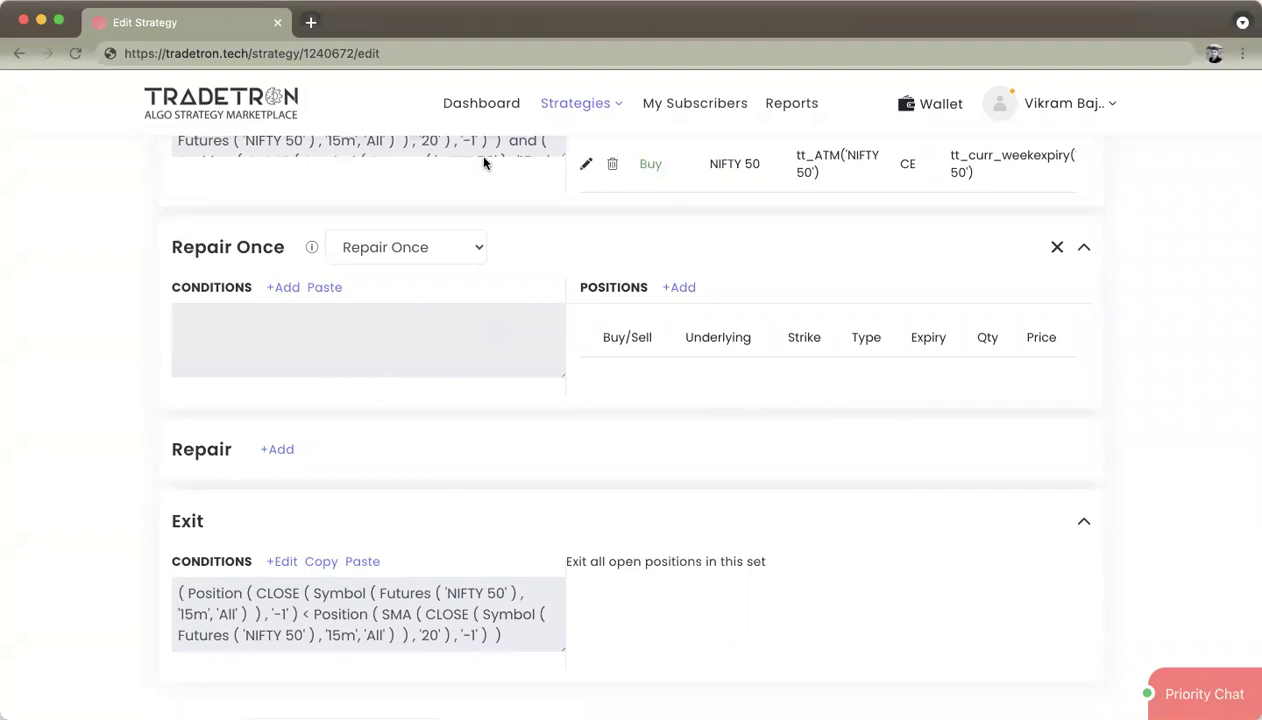
Examine the Universal Exit conditions, trying AND and restoring OR for the outer group, and close the builder without submitting
scroll(270, 600, "down", 12)
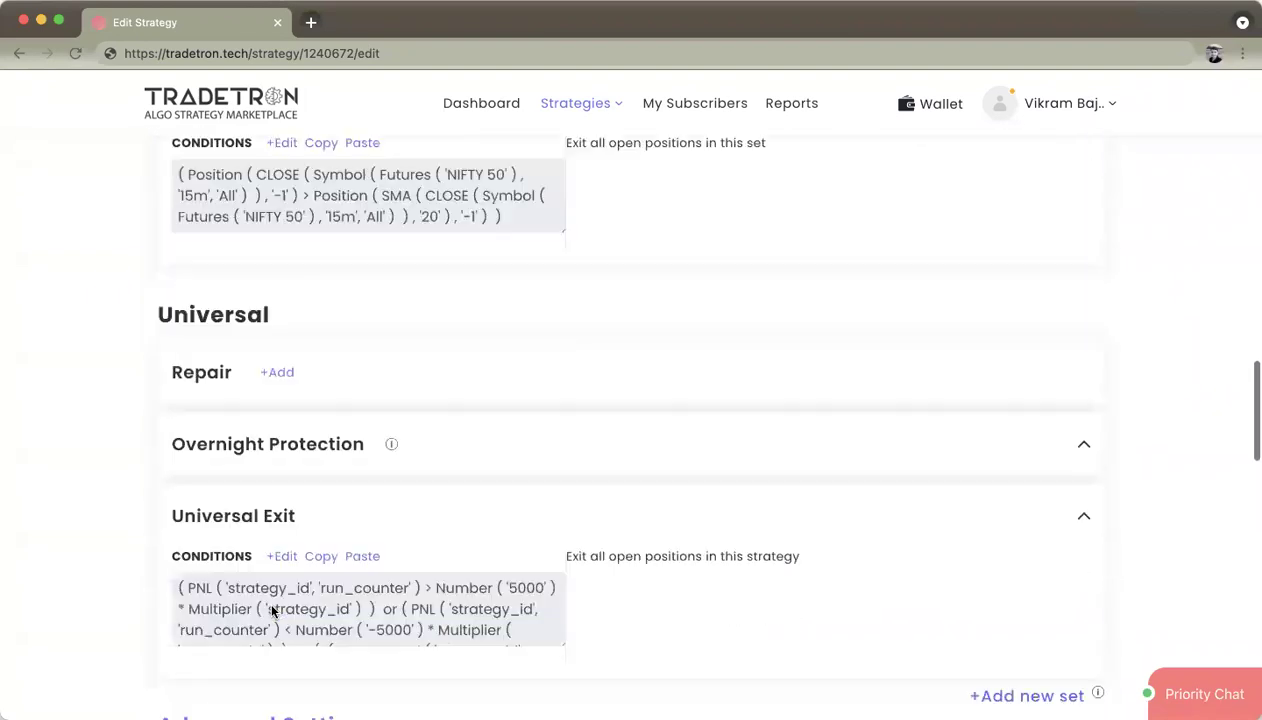
scroll(273, 611, "down", 1)
left_click(283, 393)
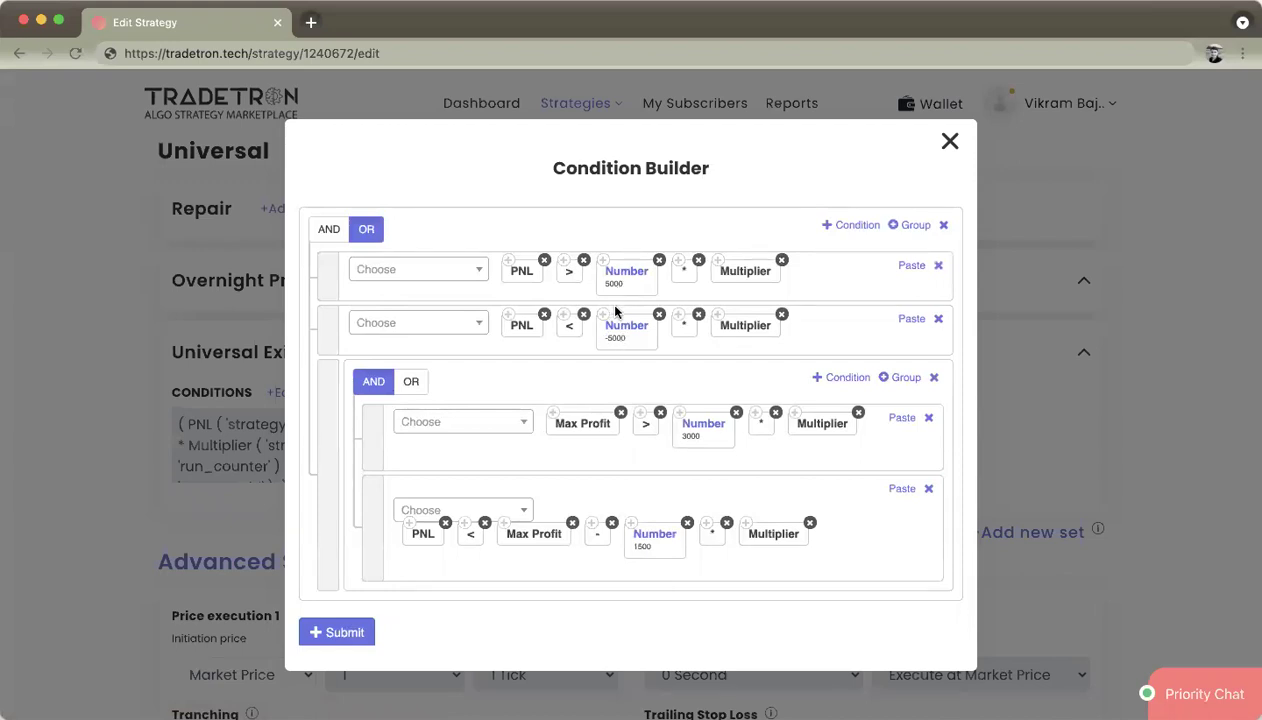
left_click(336, 238)
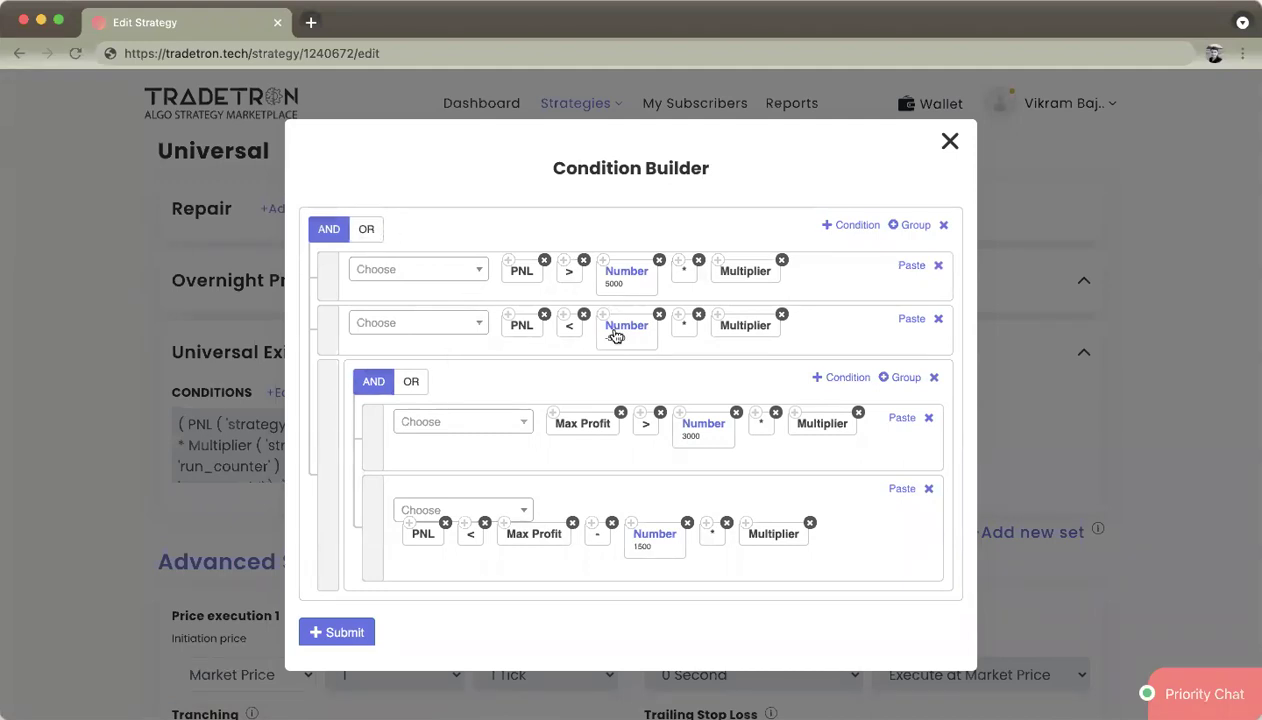
left_click(363, 229)
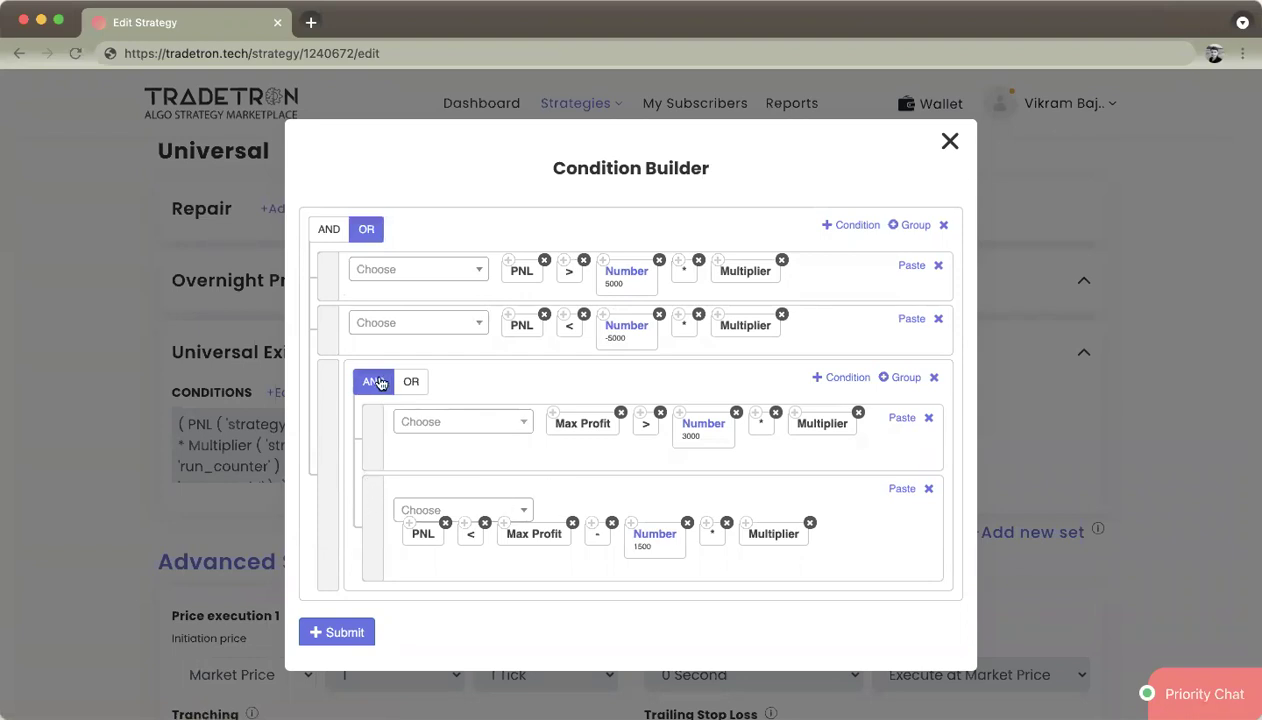
left_click_drag(333, 441, 369, 443)
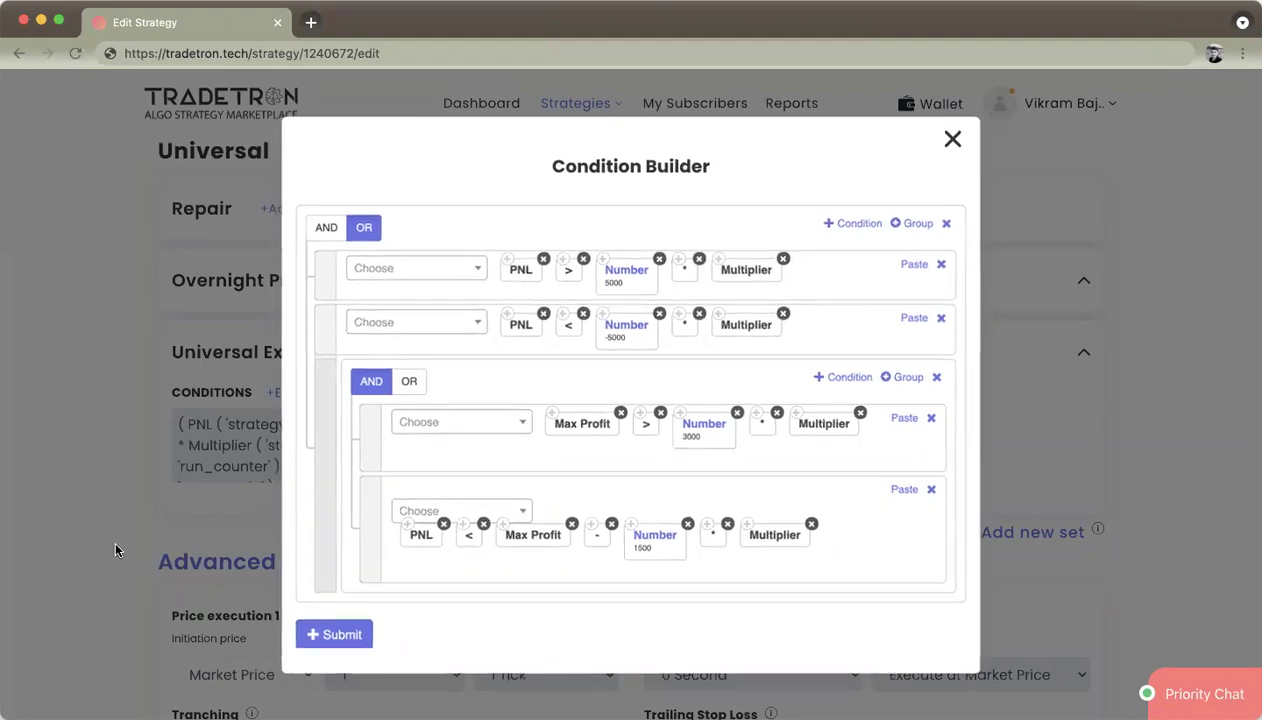
left_click(948, 137)
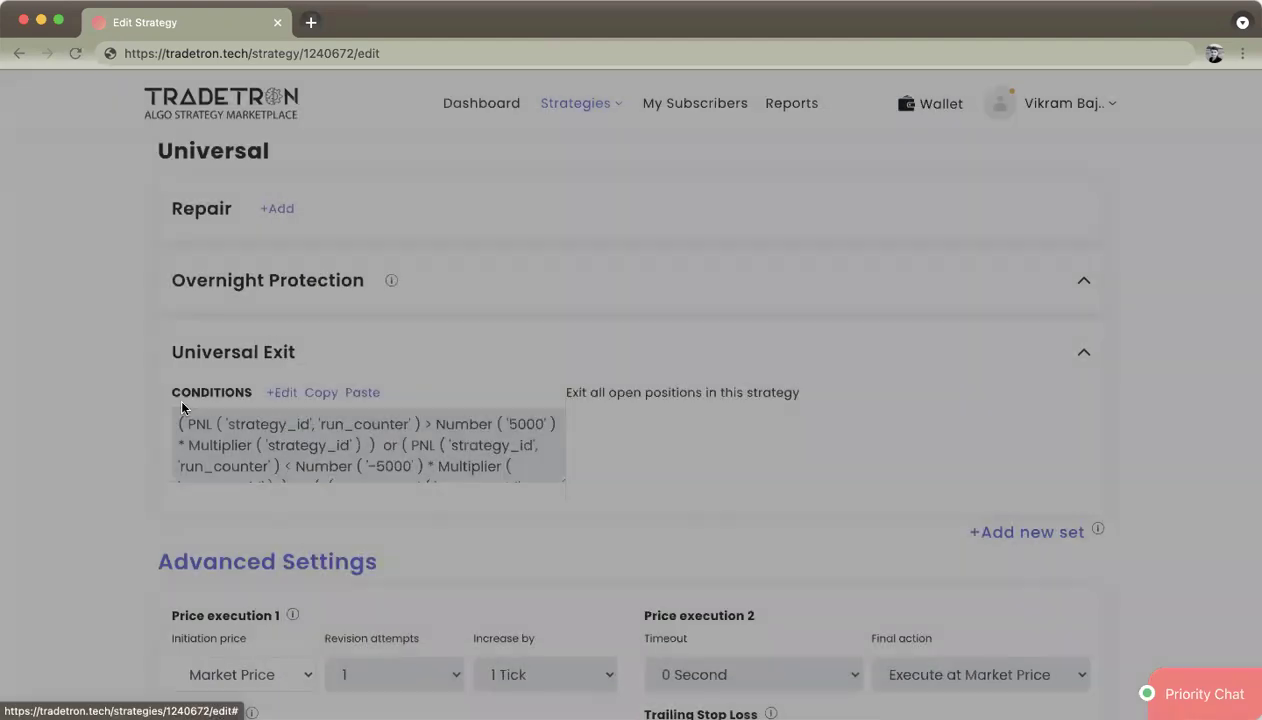
Look through the strategy's advanced and marketplace settings down to the subscriber options
scroll(182, 410, "down", 10)
scroll(180, 408, "down", 6)
scroll(180, 408, "up", 1)
right_click(180, 408)
left_click(126, 422)
scroll(363, 441, "down", 1)
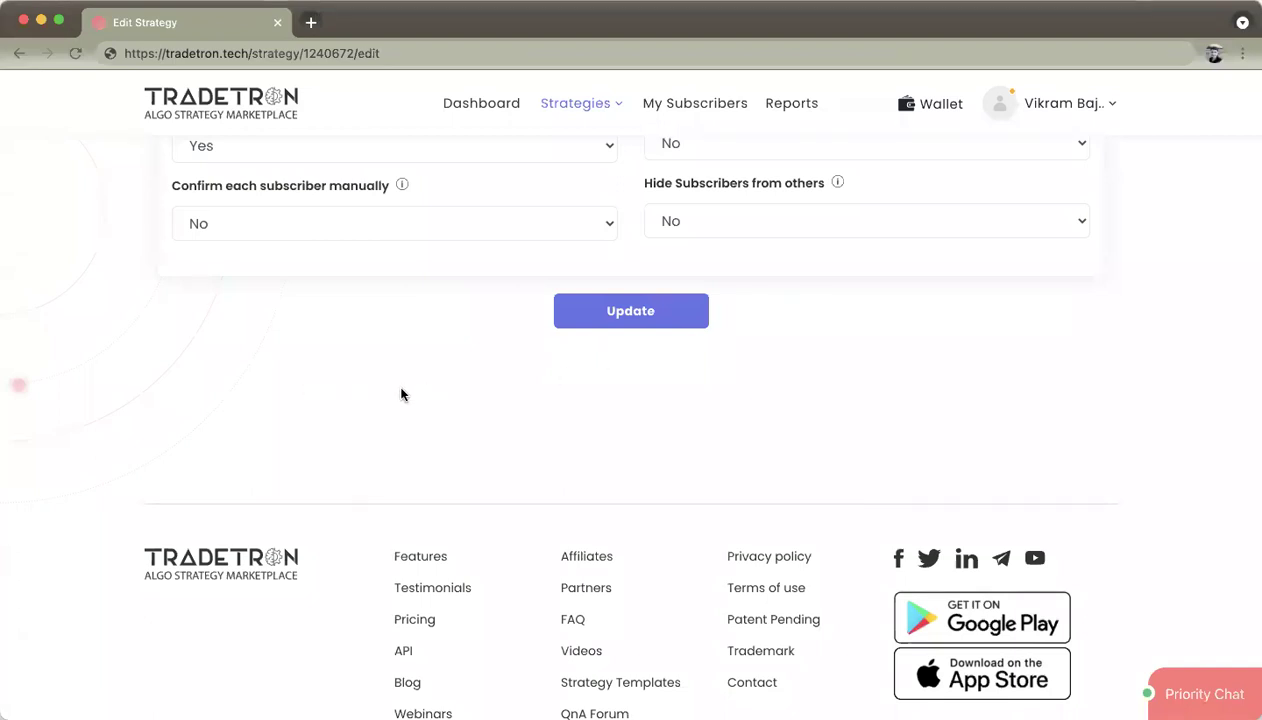
Add a new condition to the outer OR group of the Universal Exit conditions and insert the Time keyword for NSE
scroll(401, 394, "up", 15)
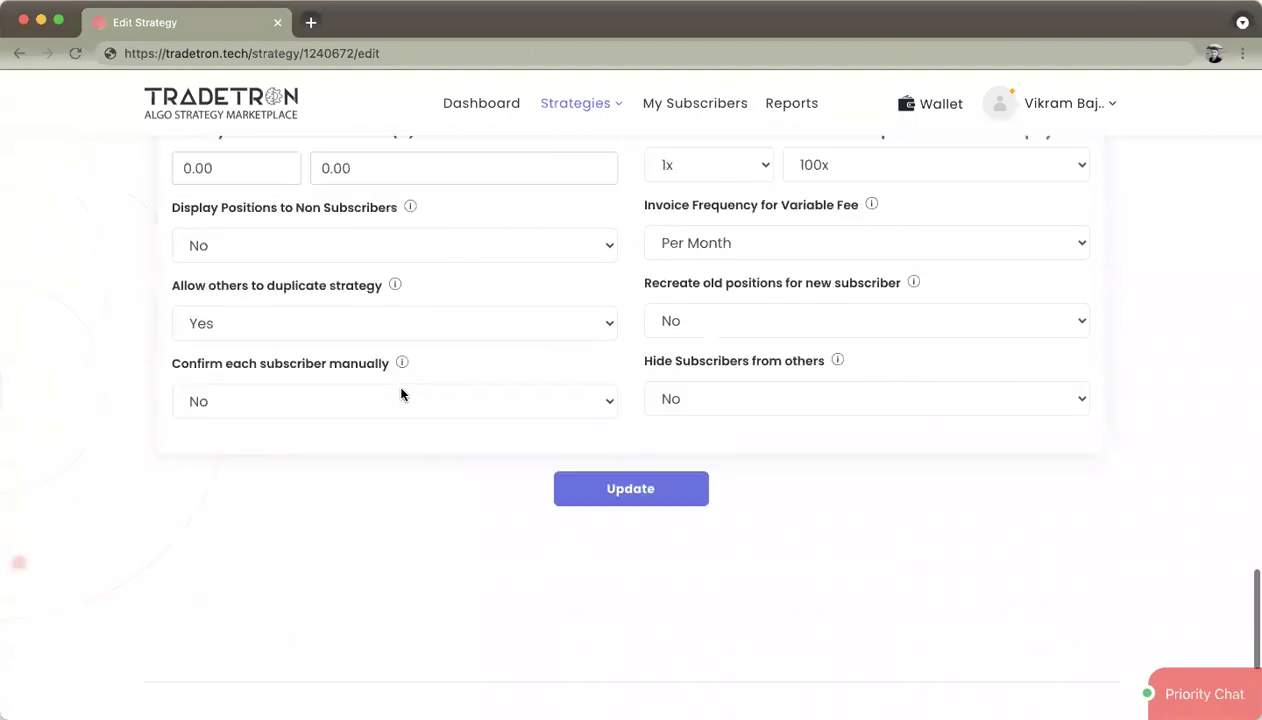
scroll(401, 394, "up", 4)
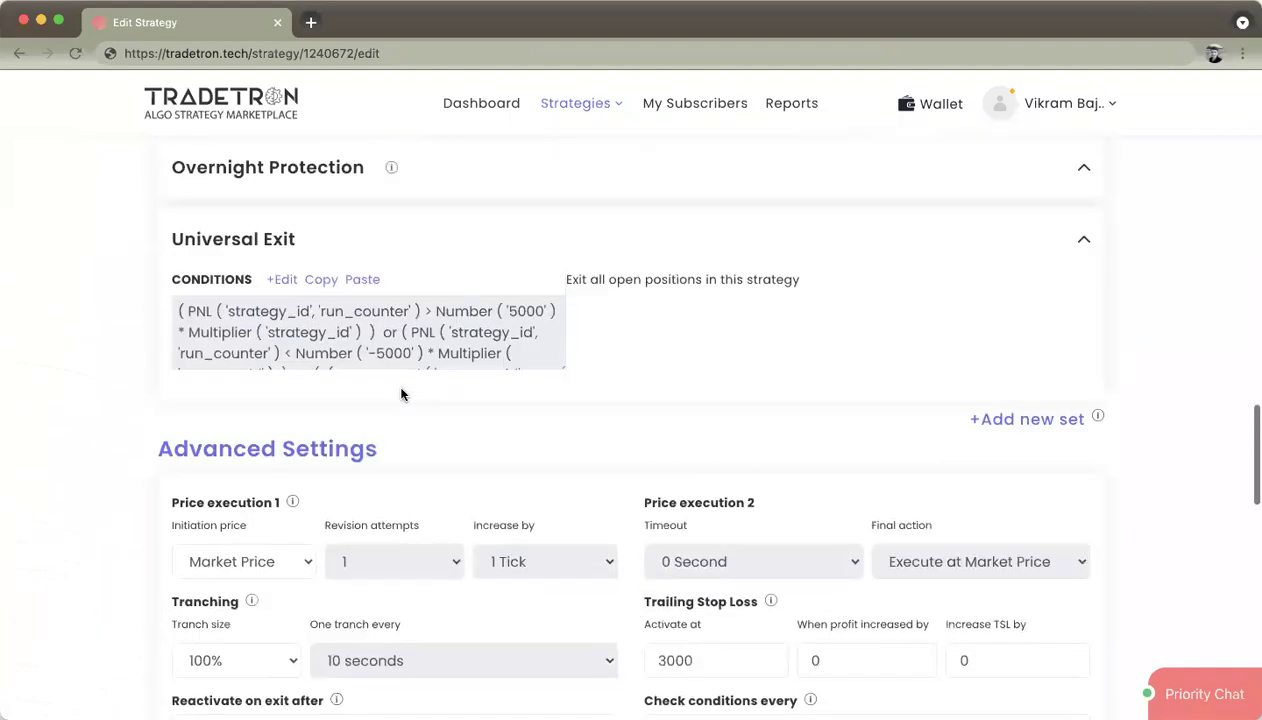
left_click(276, 352)
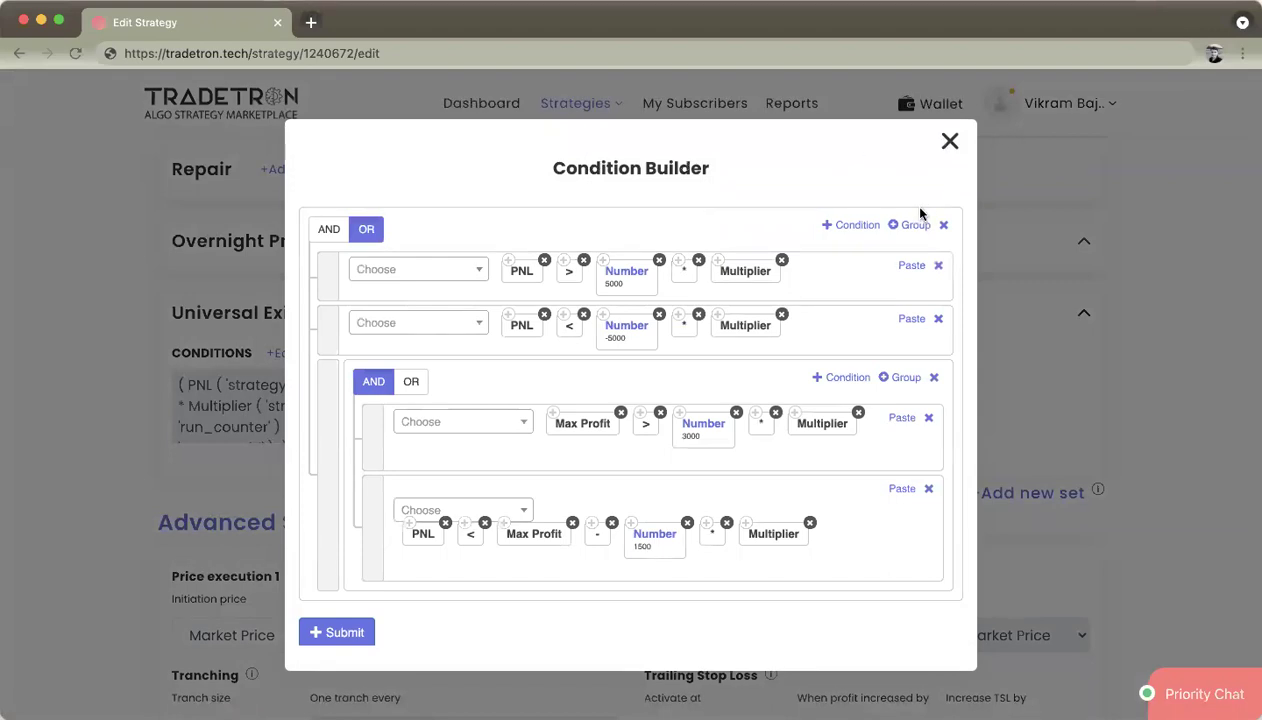
left_click(855, 225)
left_click(425, 606)
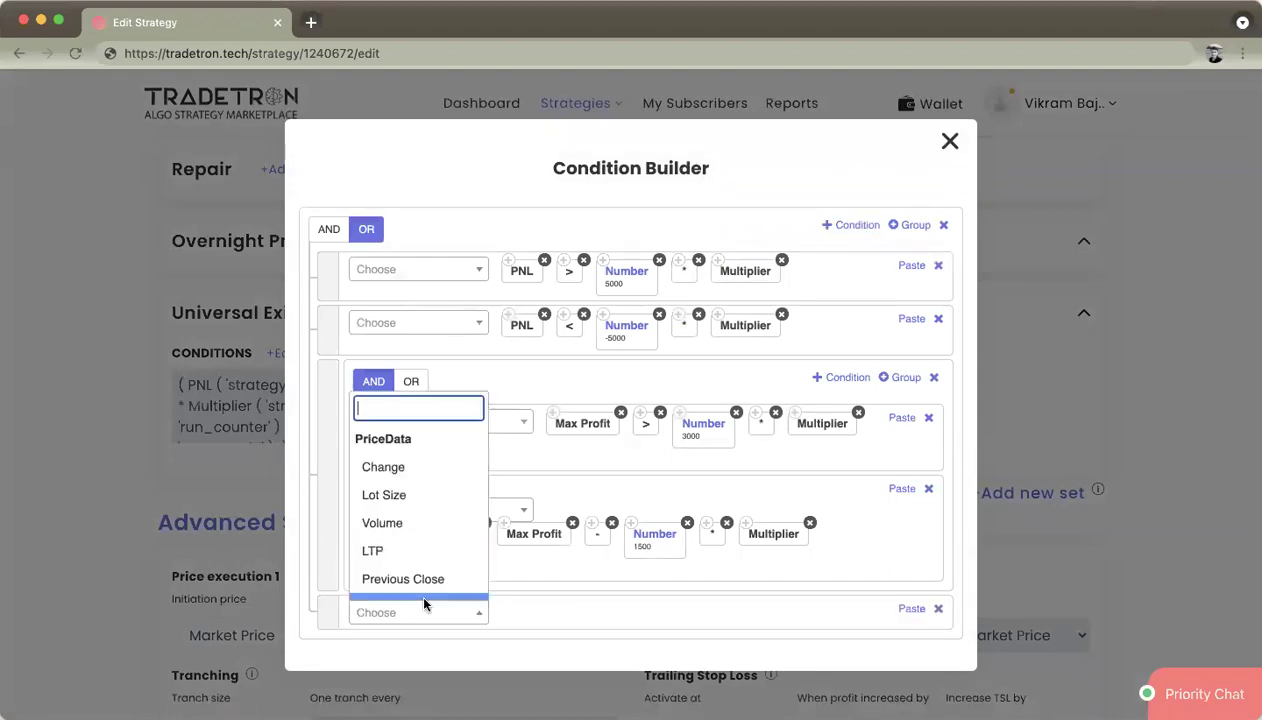
left_click(417, 590)
left_click(760, 574)
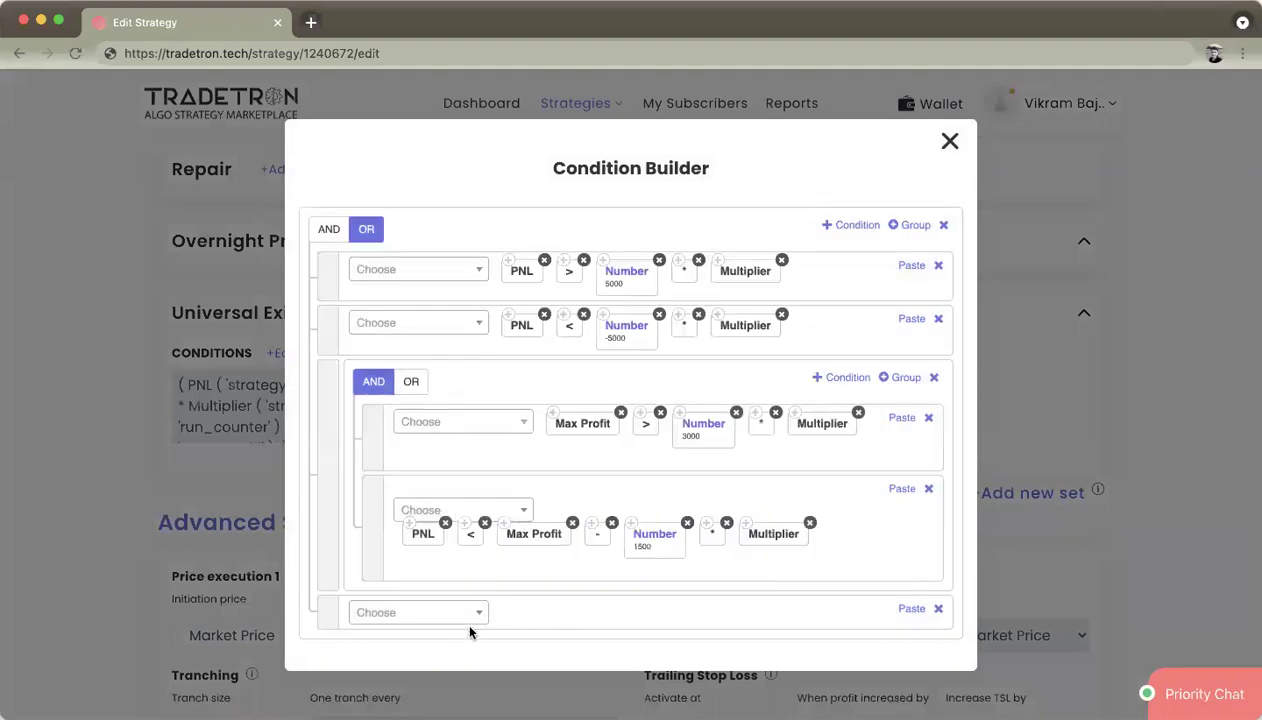
left_click(462, 614)
type("tim")
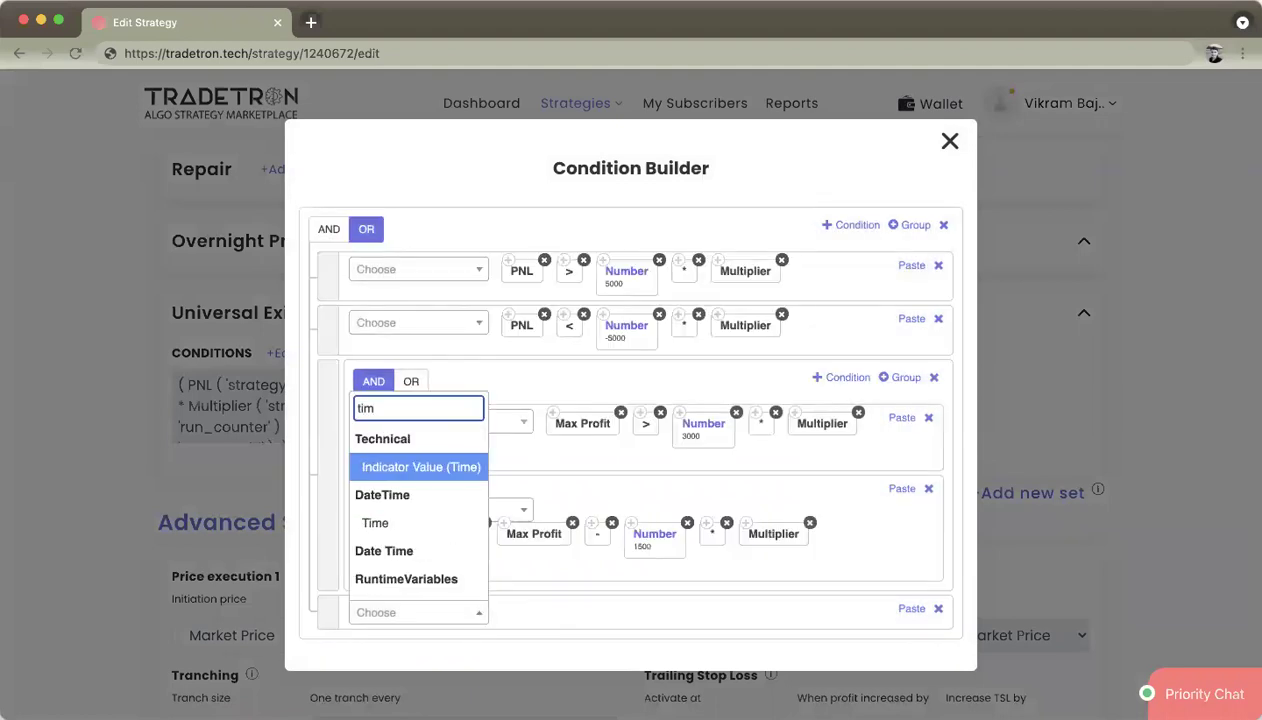
key("Down")
key("Return")
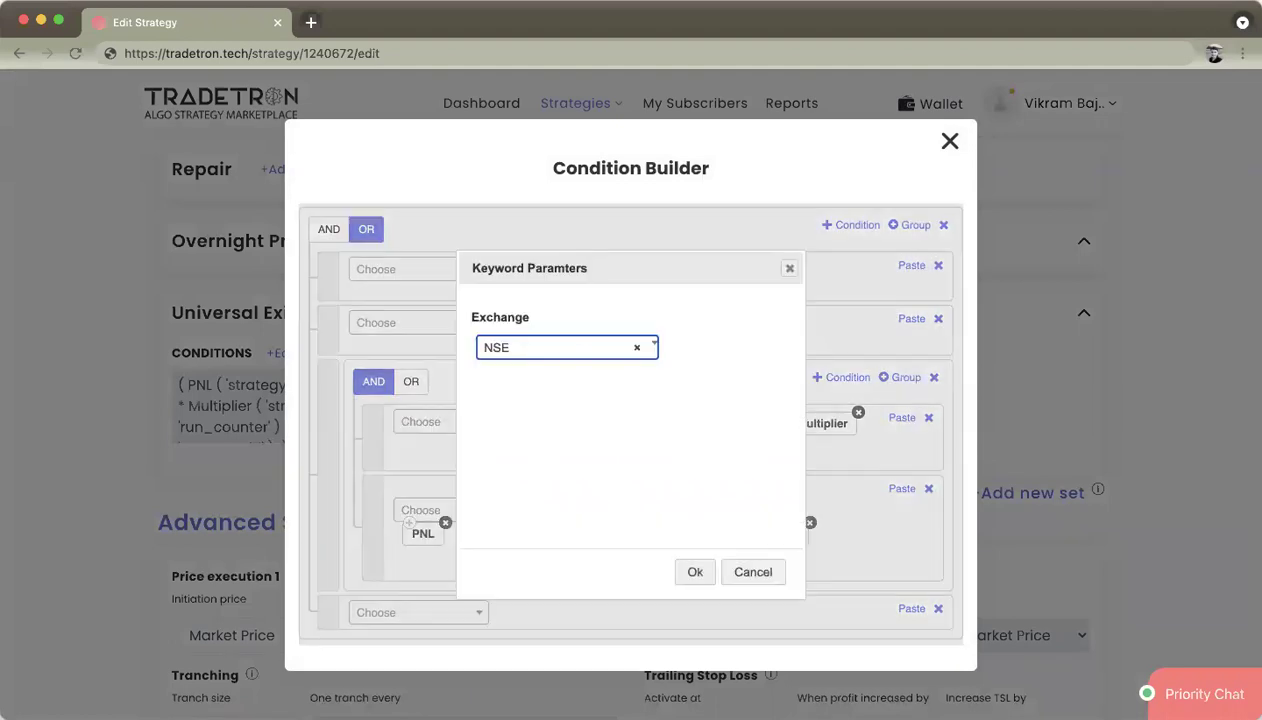
key("Return")
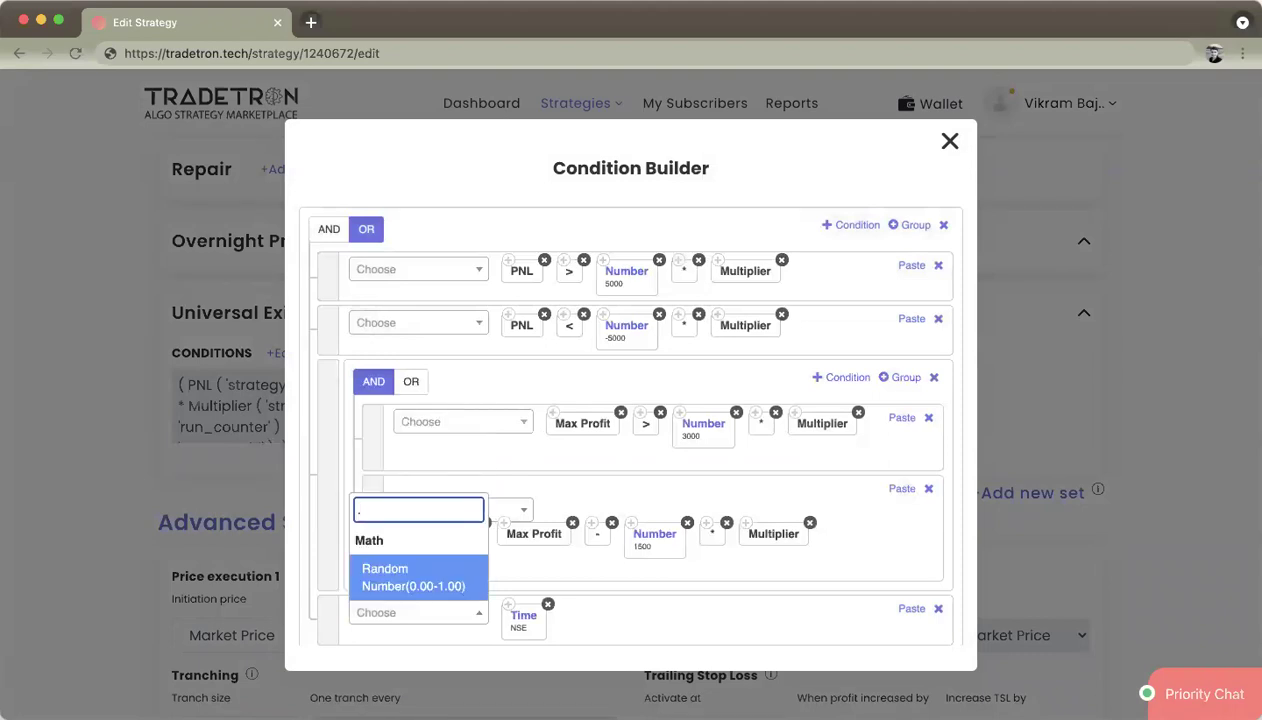
Complete the Time condition with the > operator and a Number keyword of 1500
type(">")
key("Return")
type("number")
key("Down")
key("Down")
key("Return")
type("1500")
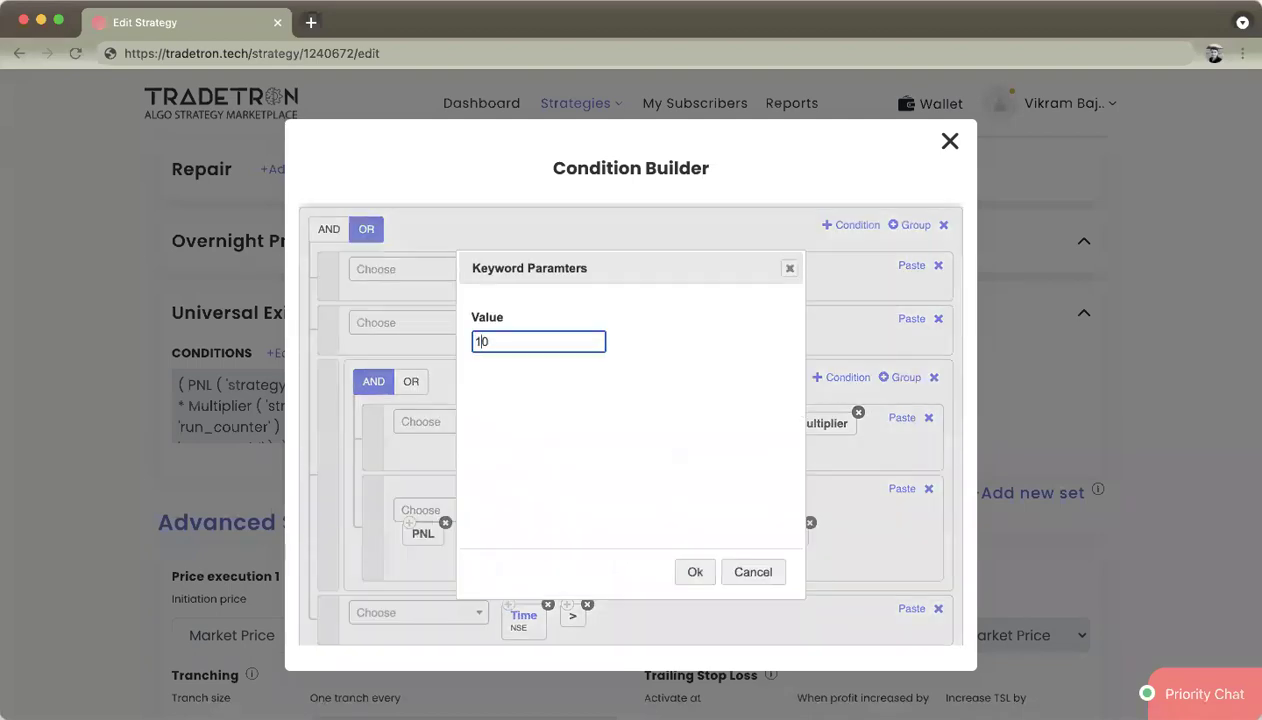
key("Return")
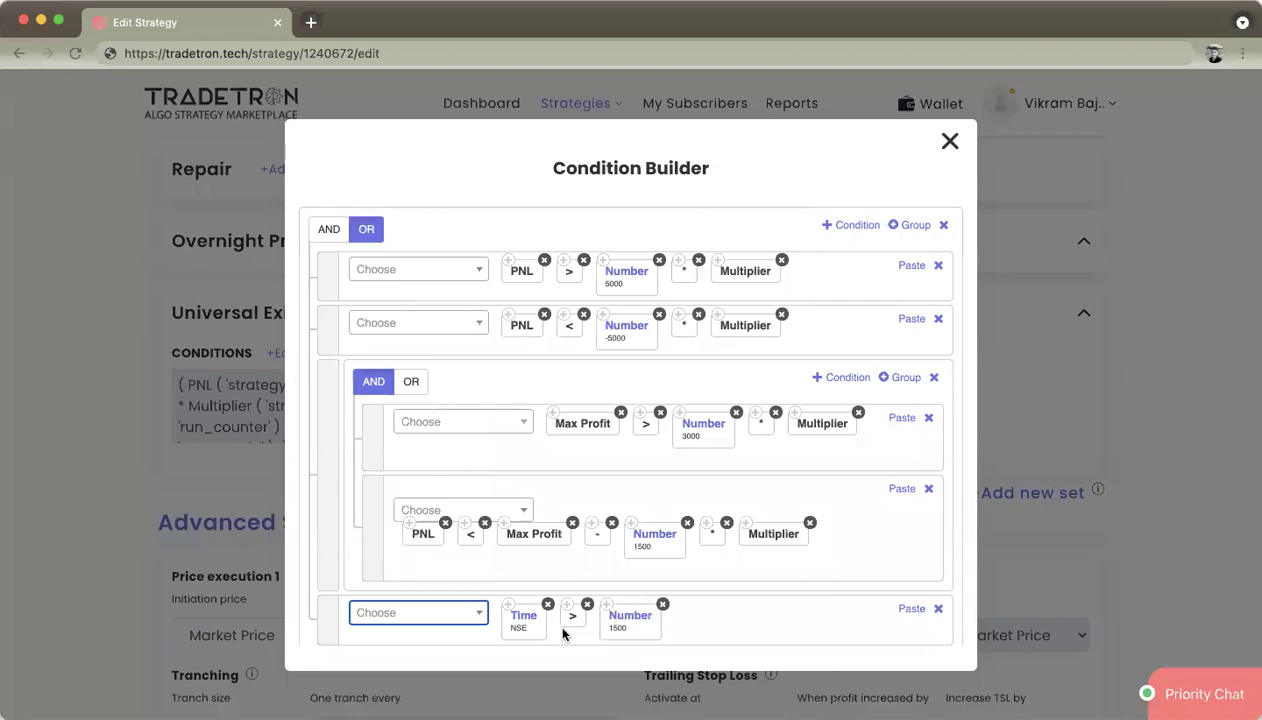
Set the Number value in the Time condition to 1430
left_click(622, 617)
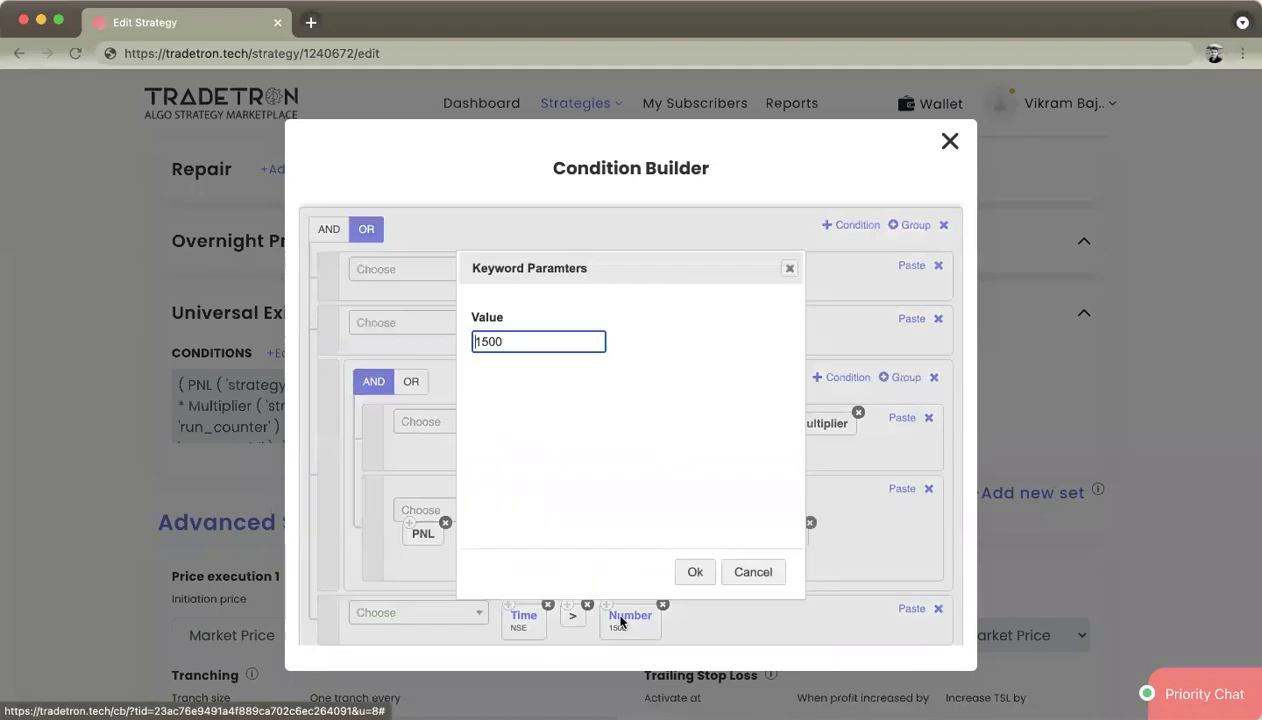
left_click_drag(497, 342, 490, 342)
left_click(490, 342)
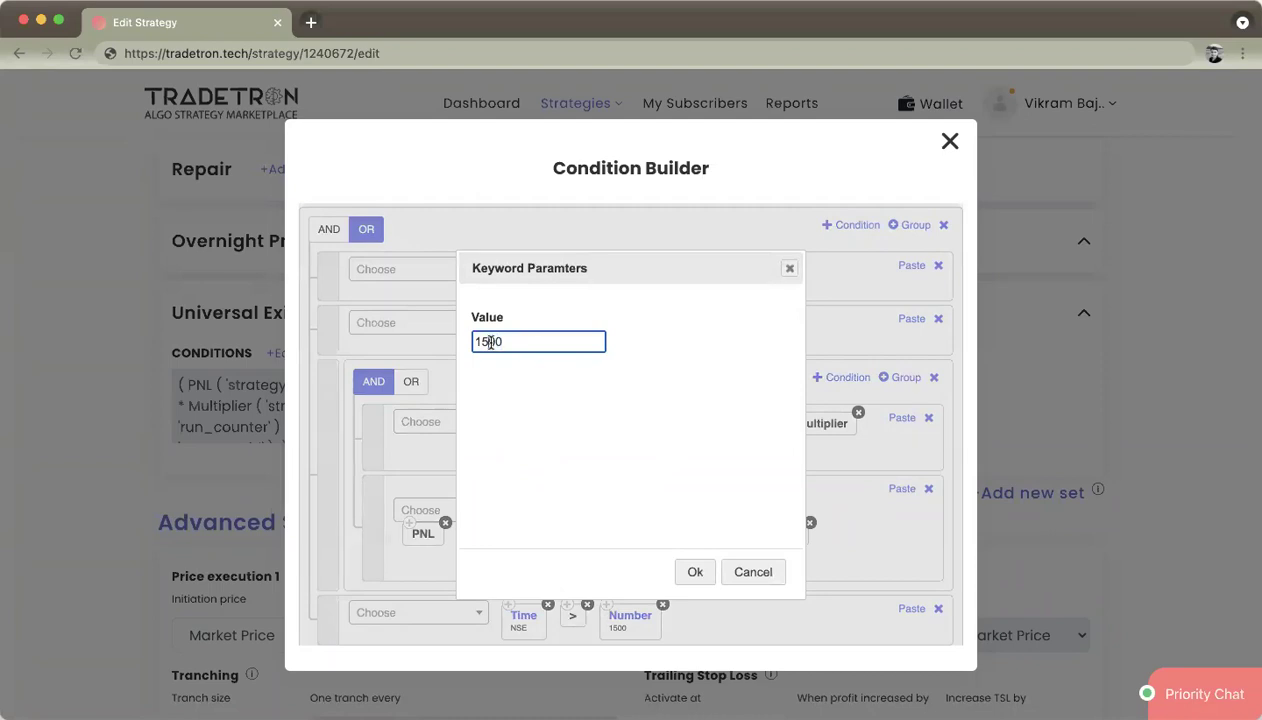
key("BackSpace")
type("4")
key("BackSpace")
type("3")
left_click_drag(510, 341, 463, 346)
left_click(692, 574)
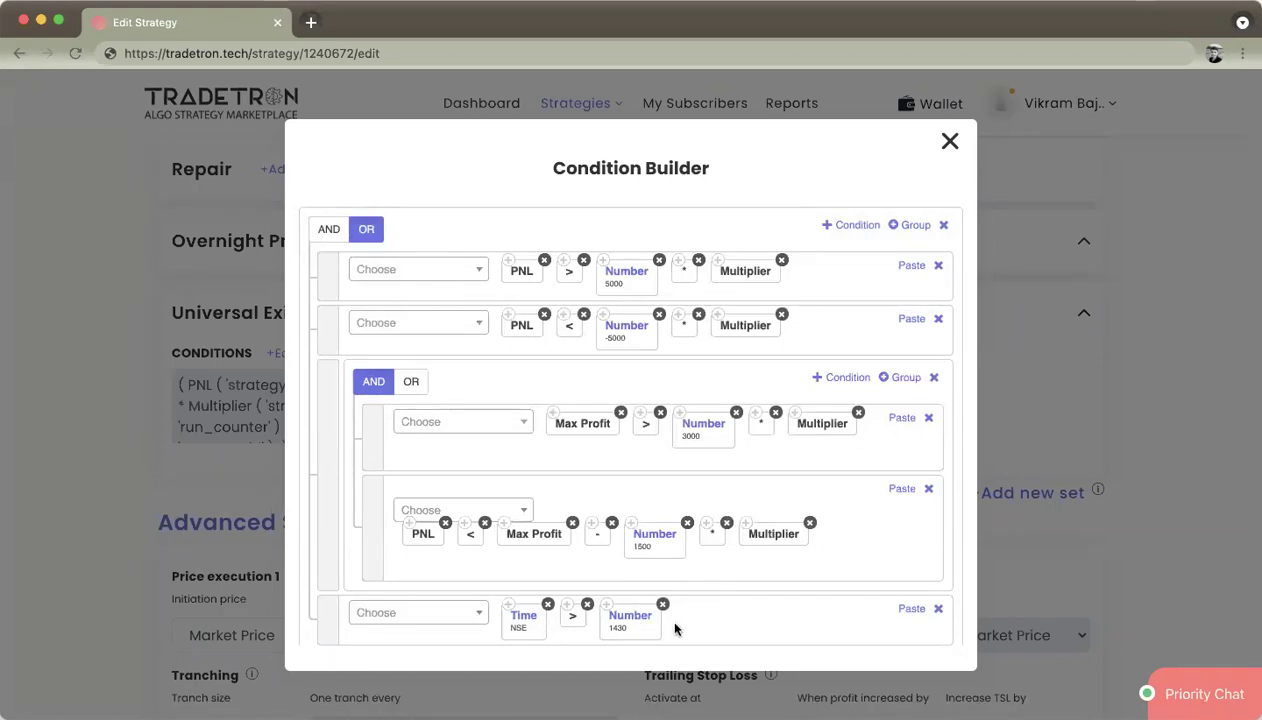
Submit the Universal Exit conditions and close the Condition Builder
scroll(508, 606, "down", 3)
left_click(338, 481)
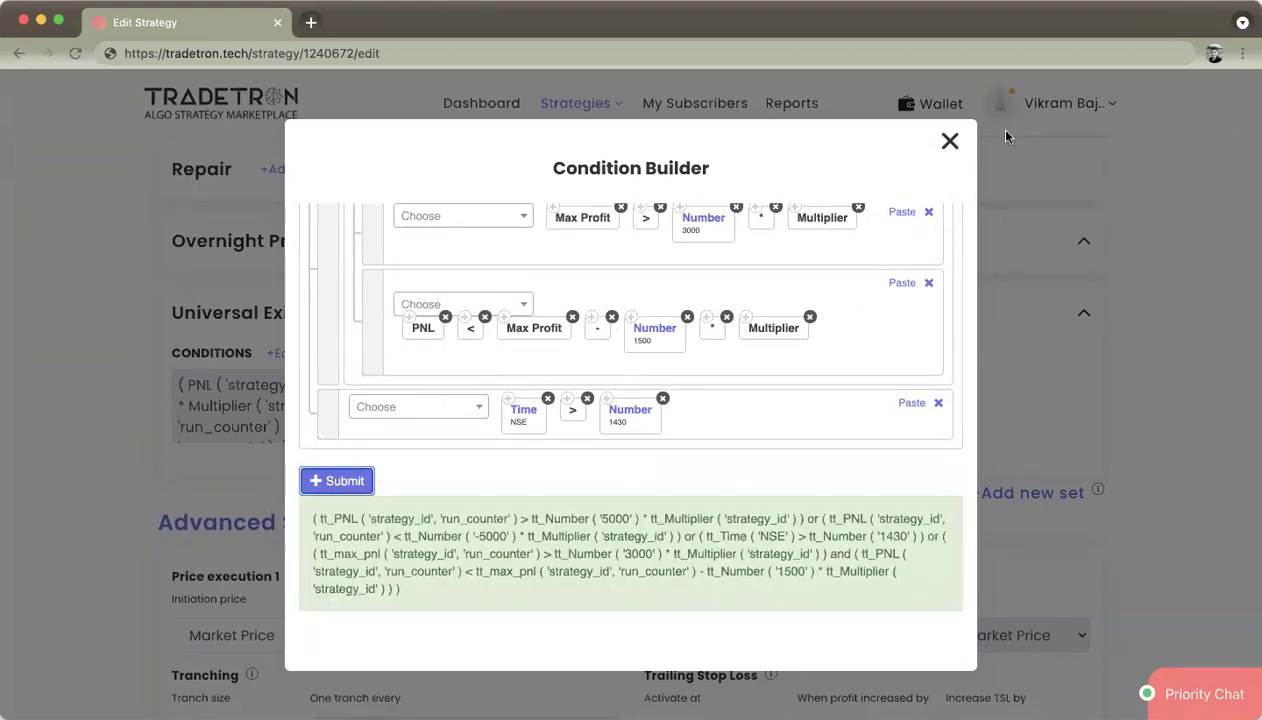
left_click(949, 141)
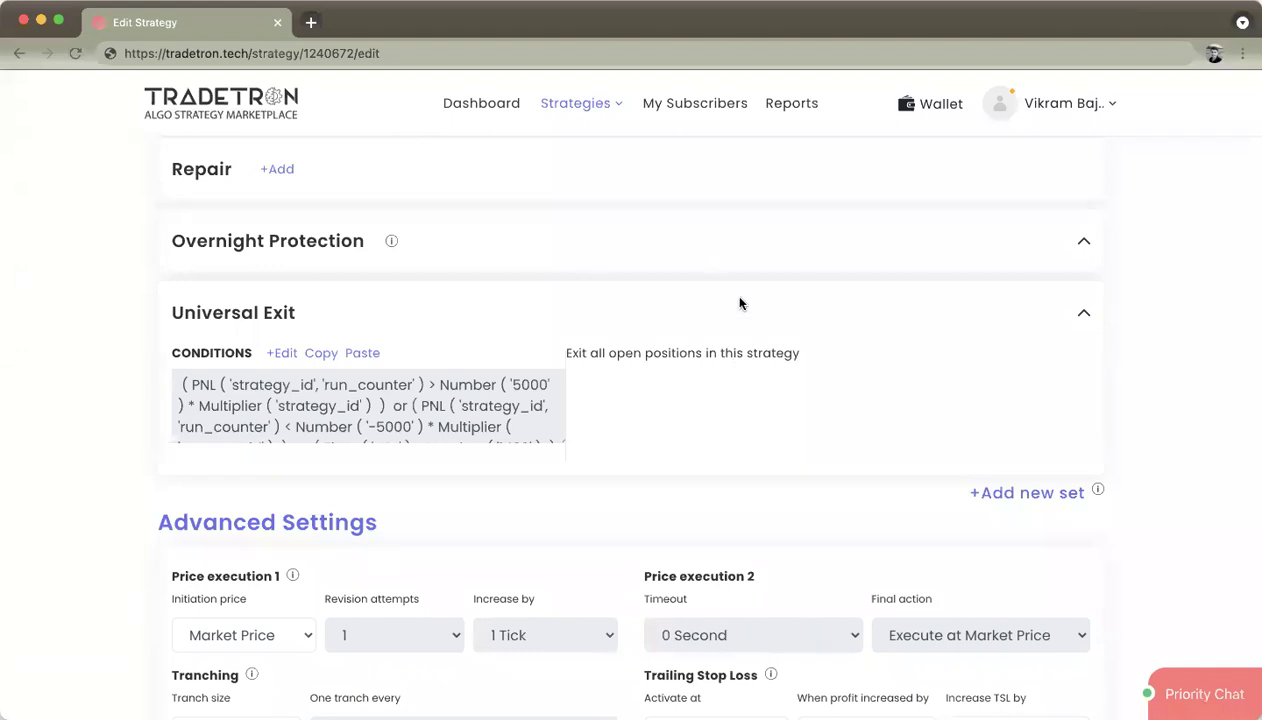
Set the Trailing Stop Loss in the advanced settings to activate at 2000
scroll(734, 432, "down", 3)
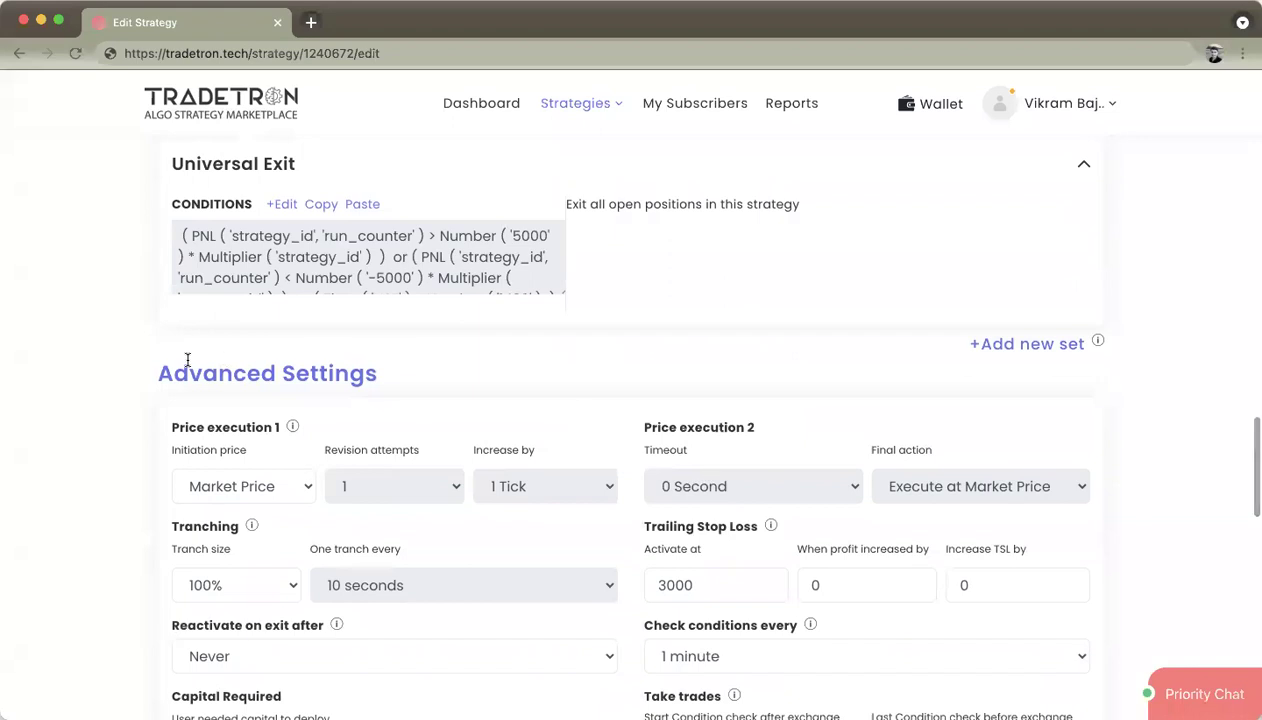
left_click_drag(174, 370, 274, 375)
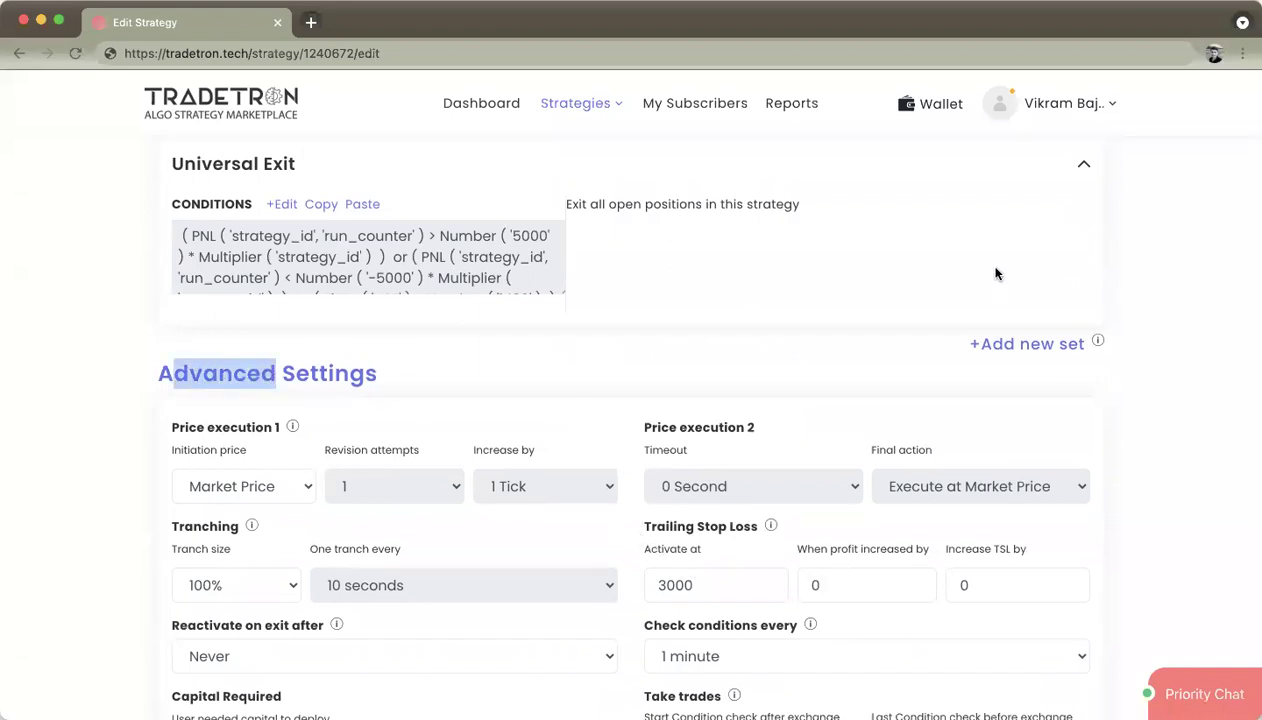
left_click_drag(651, 549, 727, 563)
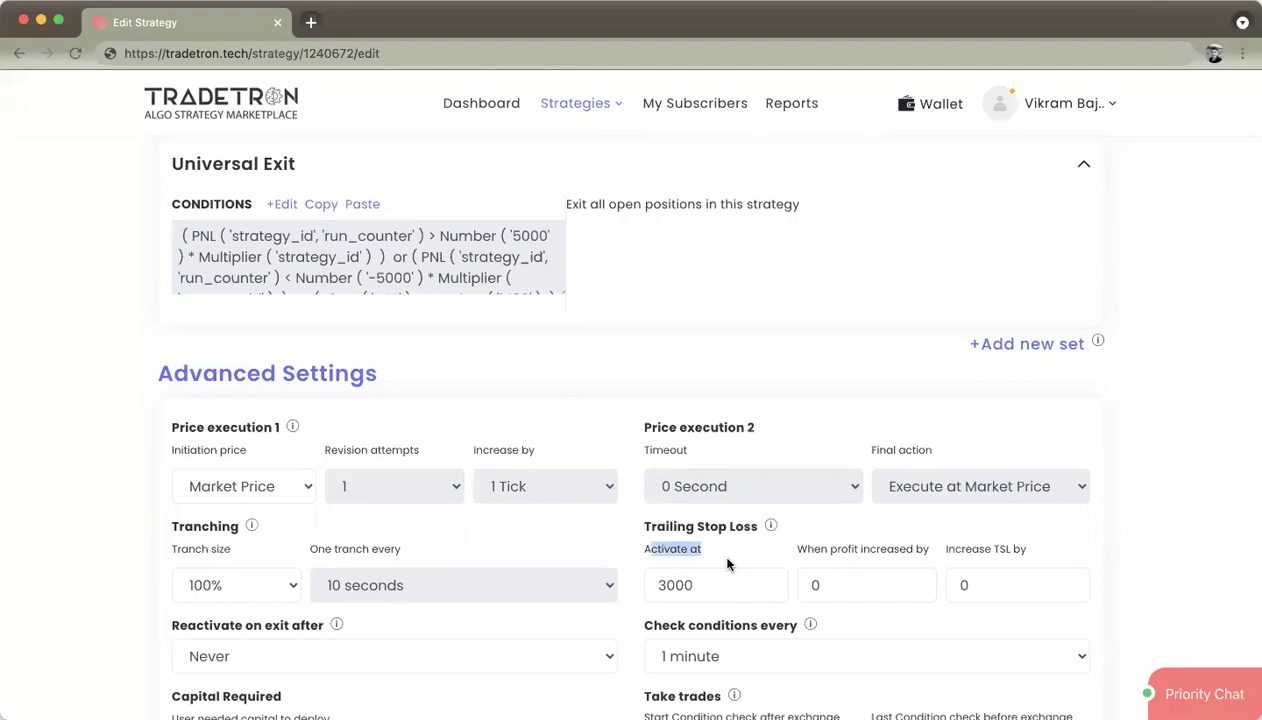
left_click(800, 554)
left_click_drag(701, 581, 634, 591)
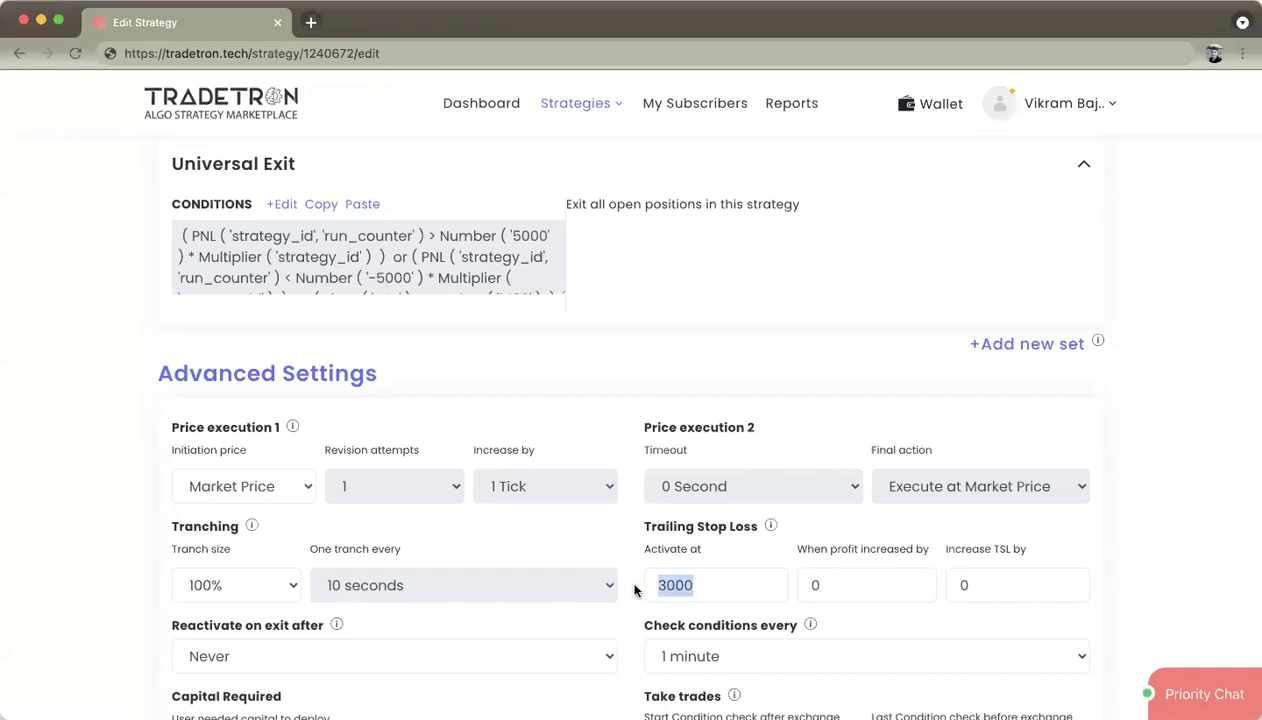
type("2000")
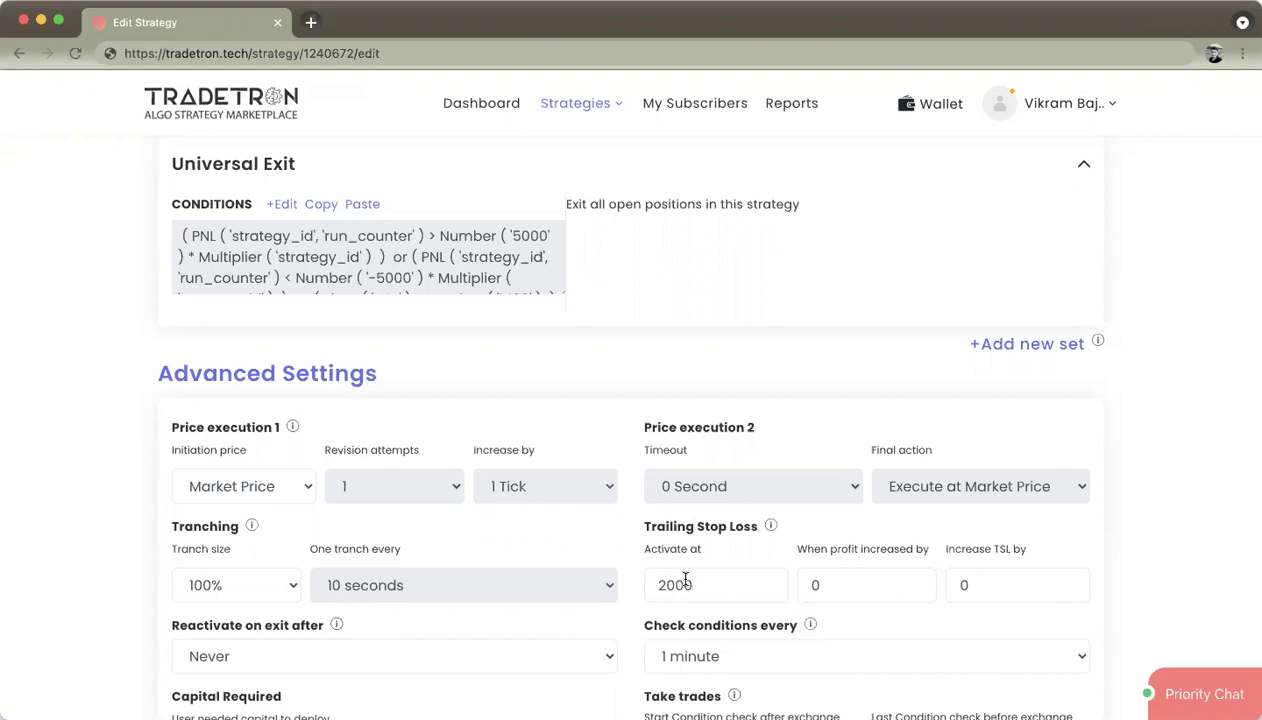
left_click_drag(686, 581, 652, 581)
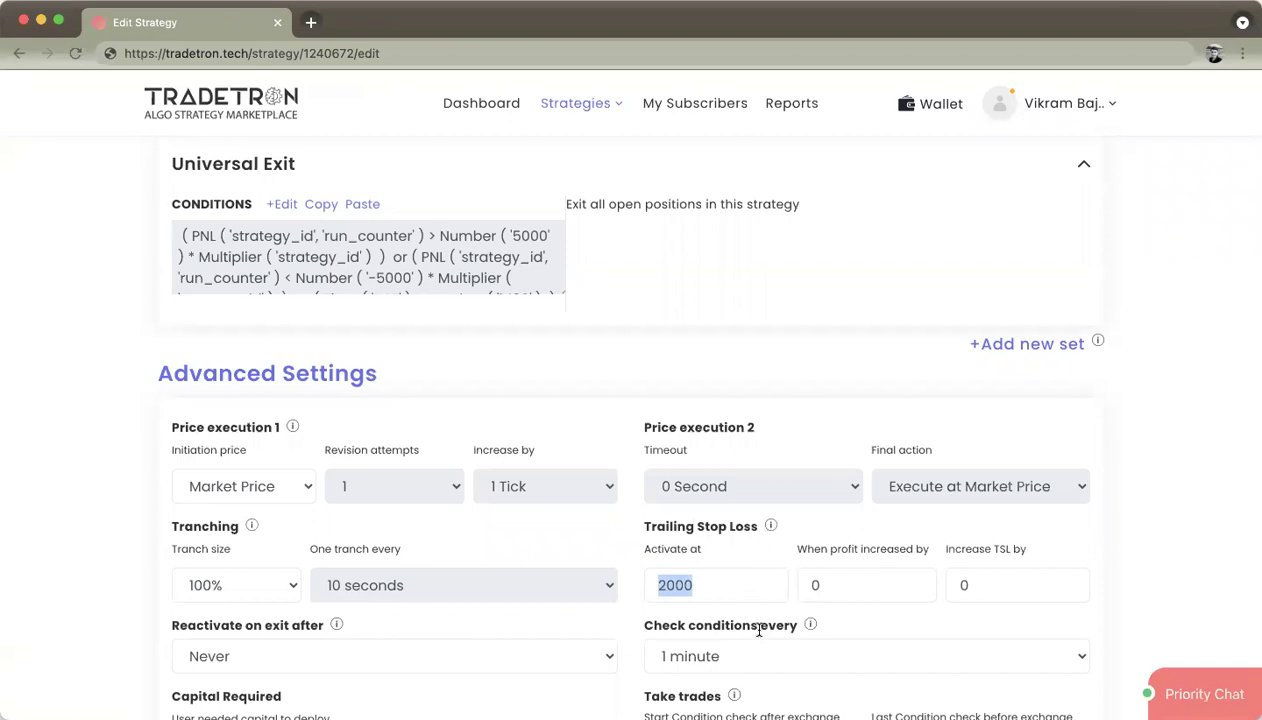
left_click(722, 578)
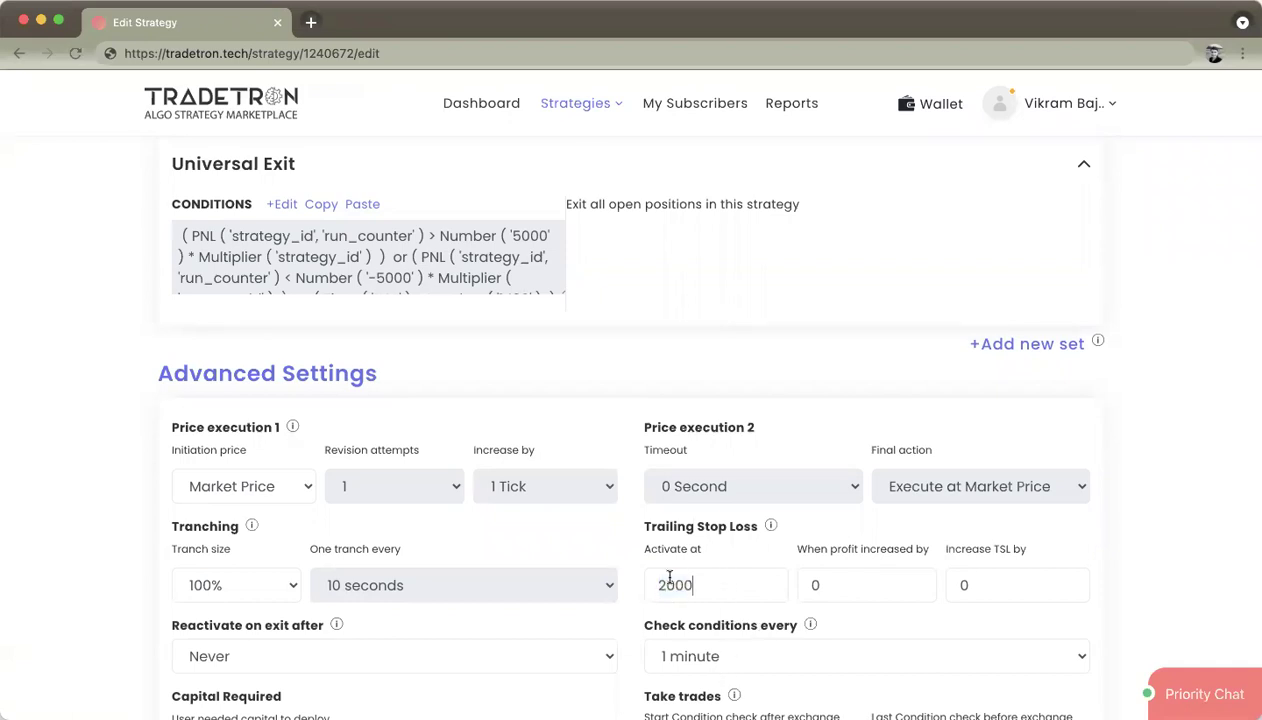
Set the Trailing Stop Loss to increase by 10 whenever profit increases by 10
left_click_drag(637, 542, 693, 556)
left_click(704, 583)
left_click_drag(822, 583, 805, 588)
type("10")
left_click_drag(983, 586, 925, 586)
type("10")
left_click_drag(699, 586, 655, 588)
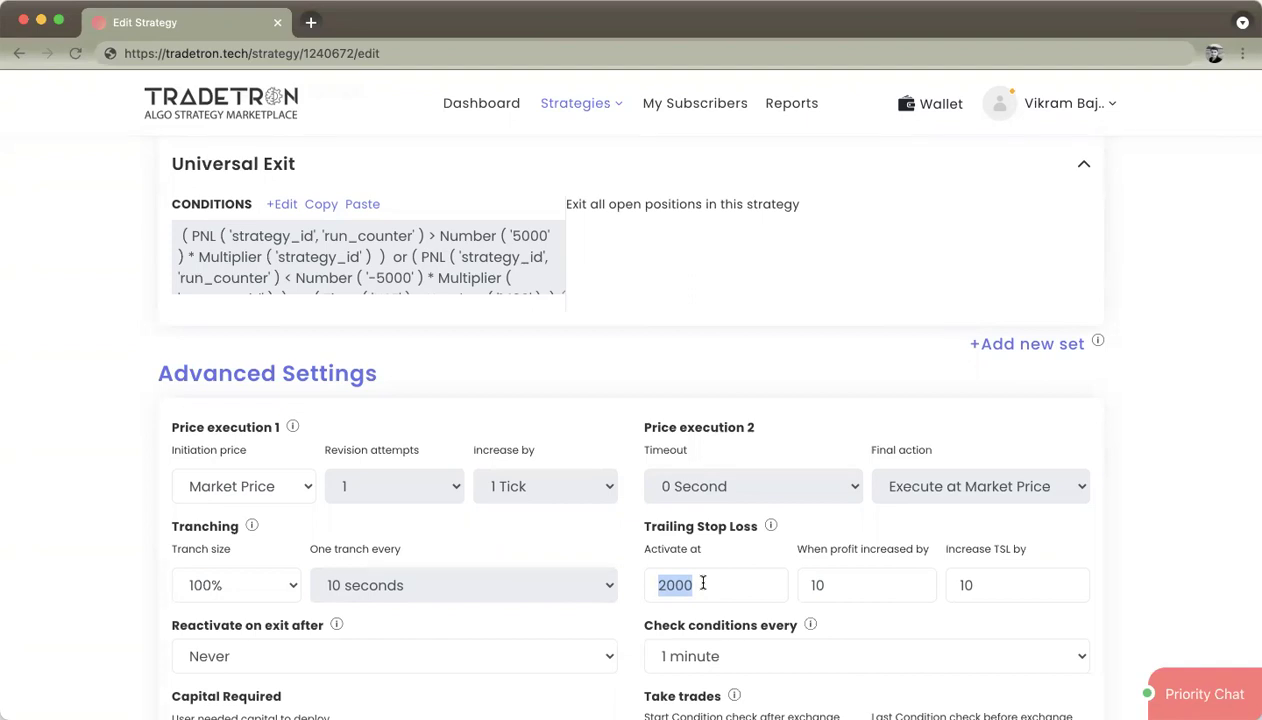
left_click(703, 584)
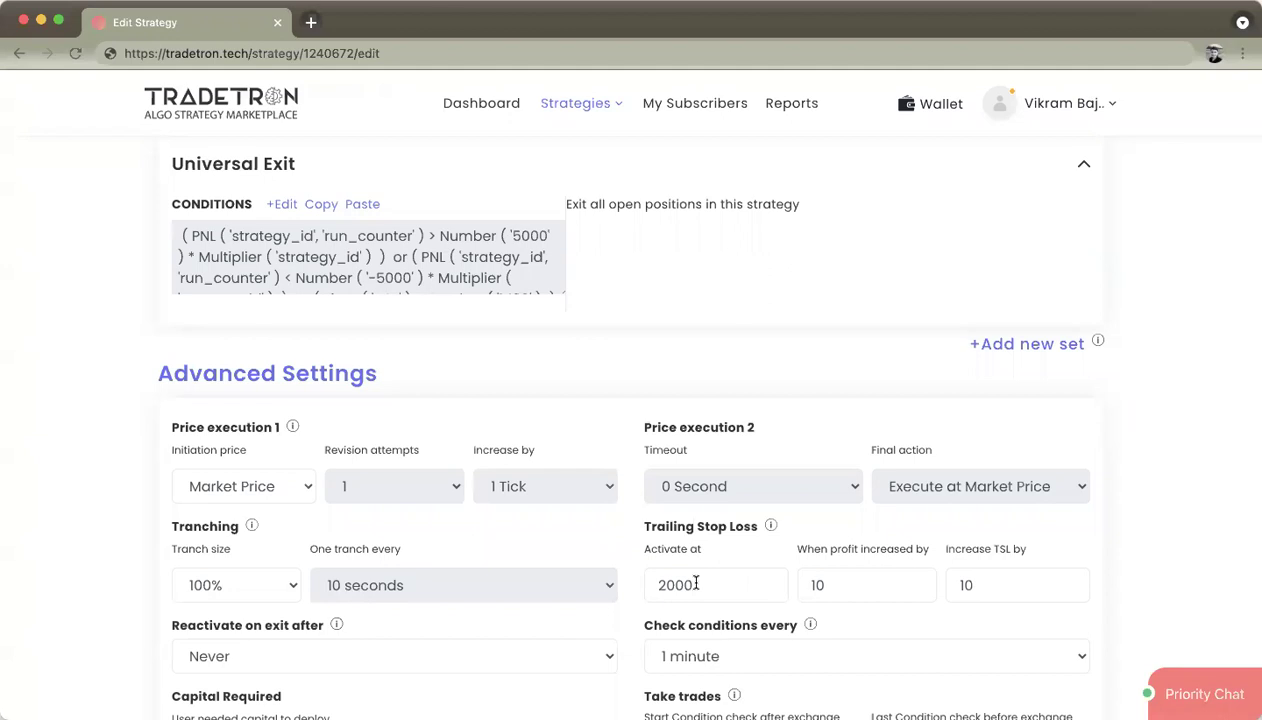
Reopen the Universal Exit conditions for review and close the builder without submitting
left_click_drag(659, 582, 707, 580)
left_click(710, 589)
left_click(273, 207)
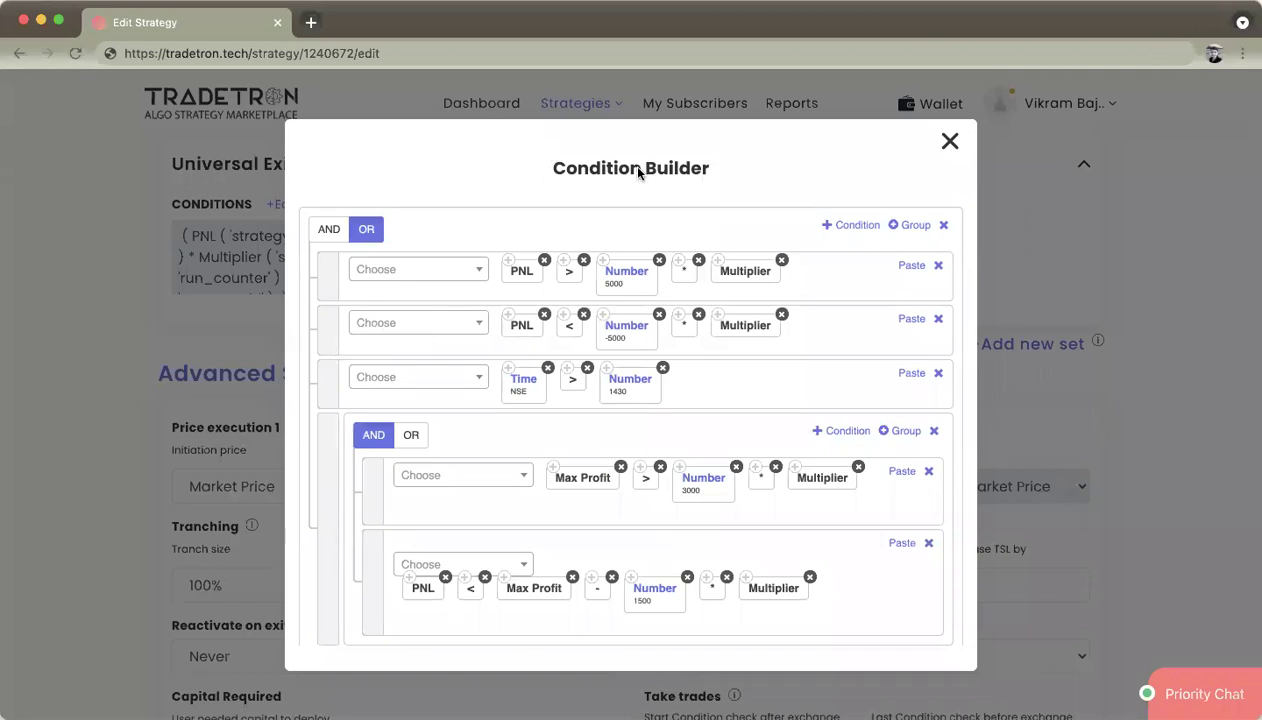
left_click(944, 144)
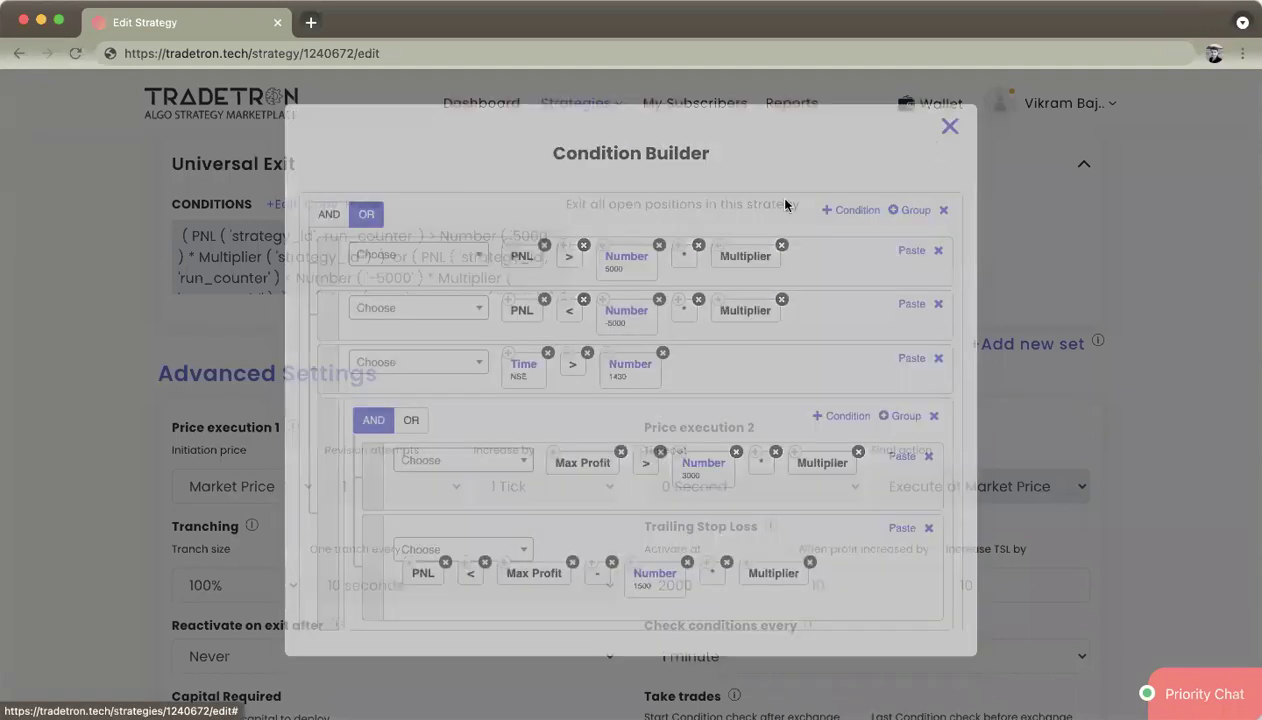
In the first set's Exit condition, change the underlying of the CLOSE symbol from Futures to Instrument Name, keeping 15m candles
scroll(333, 270, "down", 10)
scroll(333, 270, "up", 2)
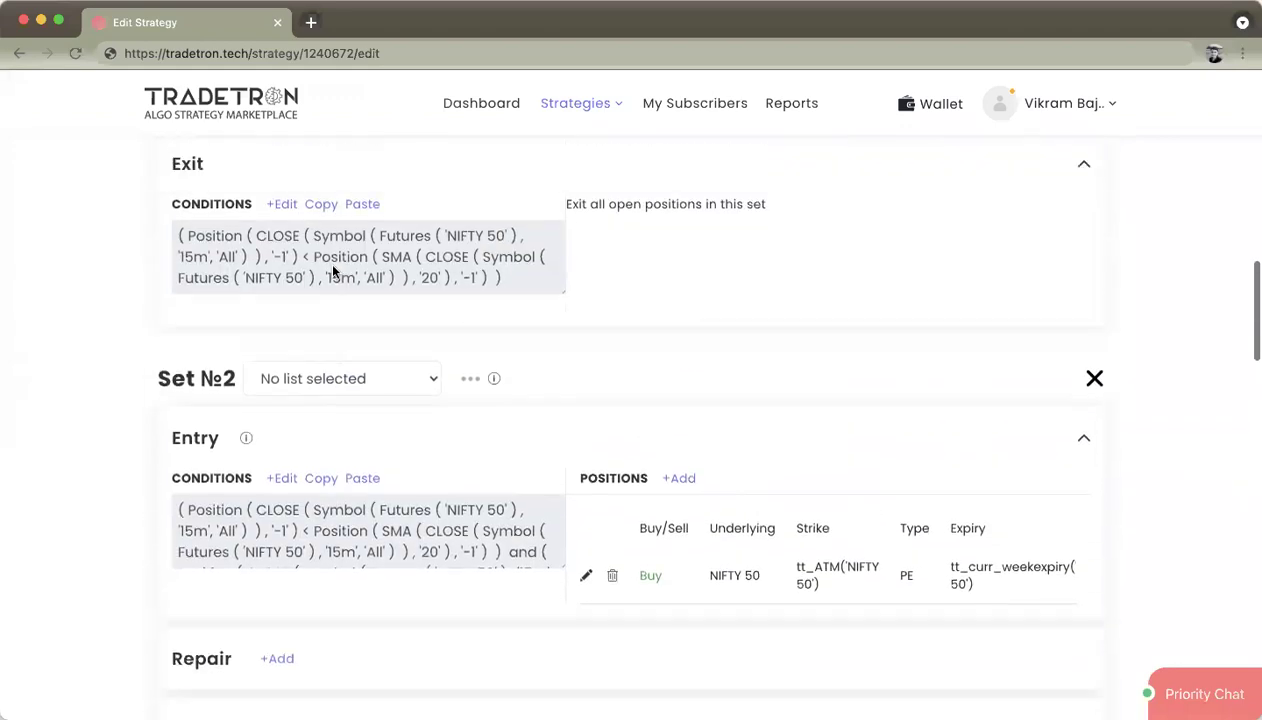
scroll(327, 260, "up", 1)
left_click(278, 238)
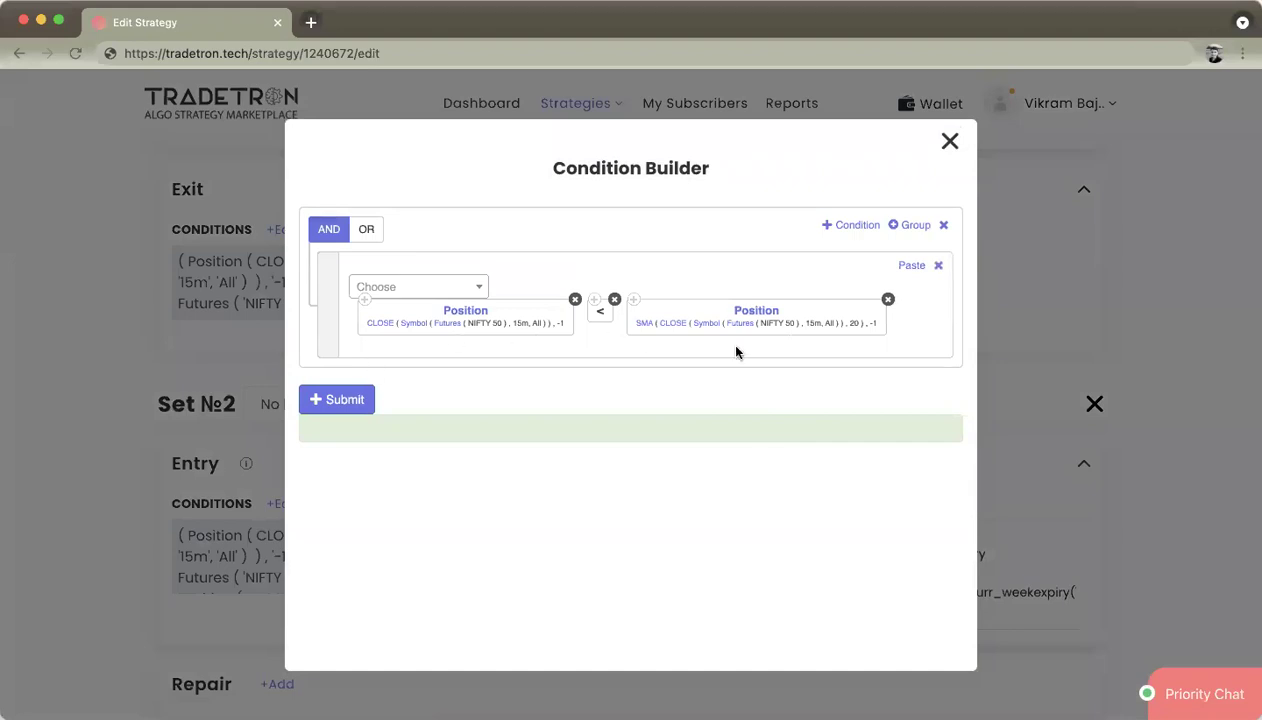
left_click(419, 325)
left_click(486, 347)
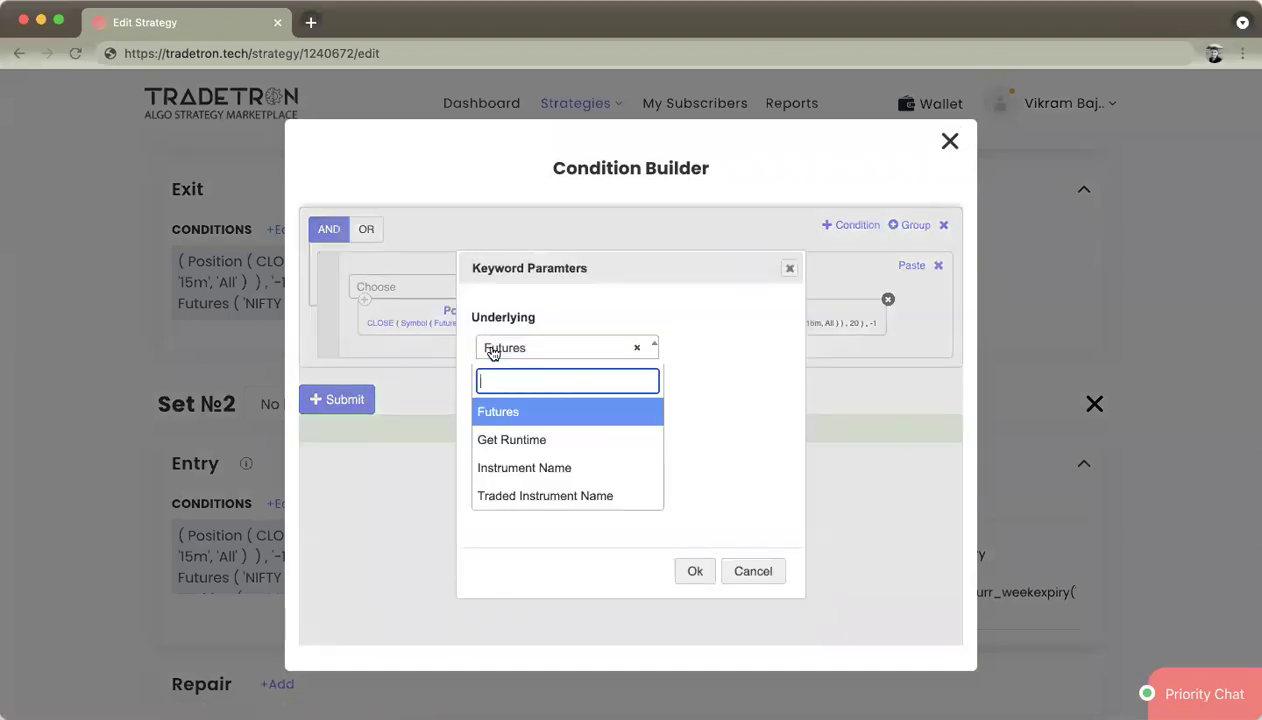
left_click(490, 473)
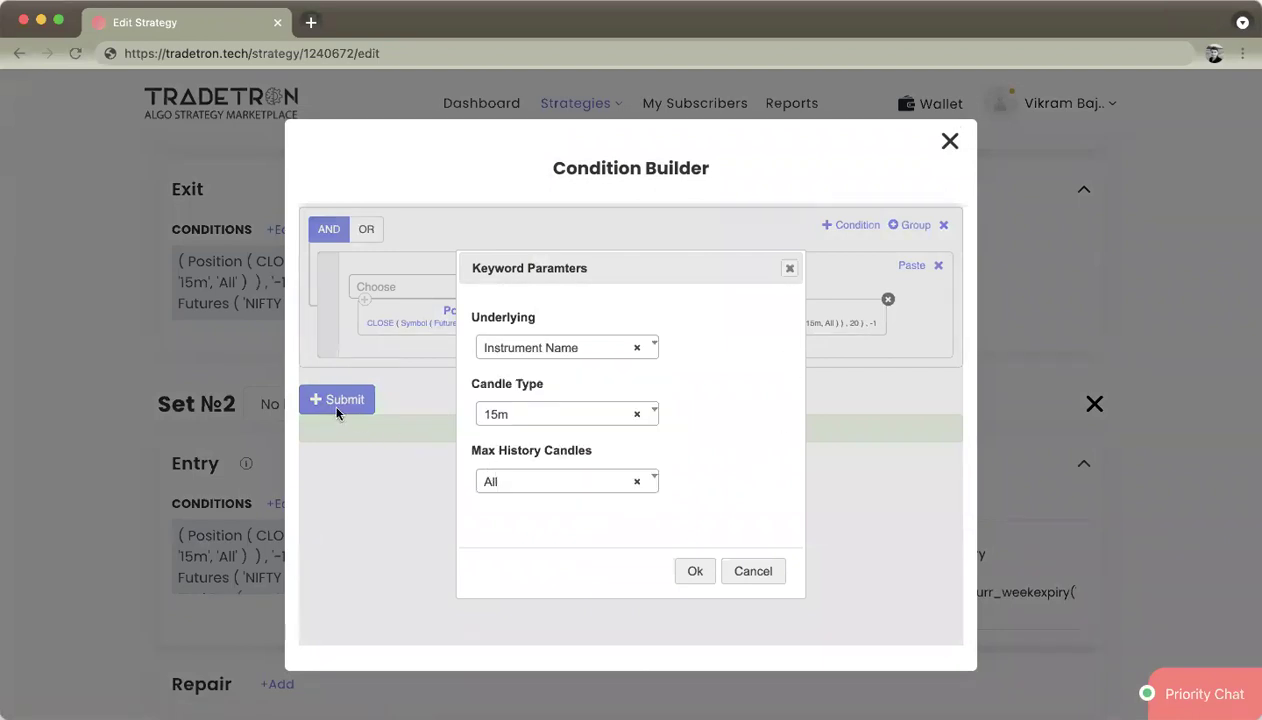
left_click(692, 571)
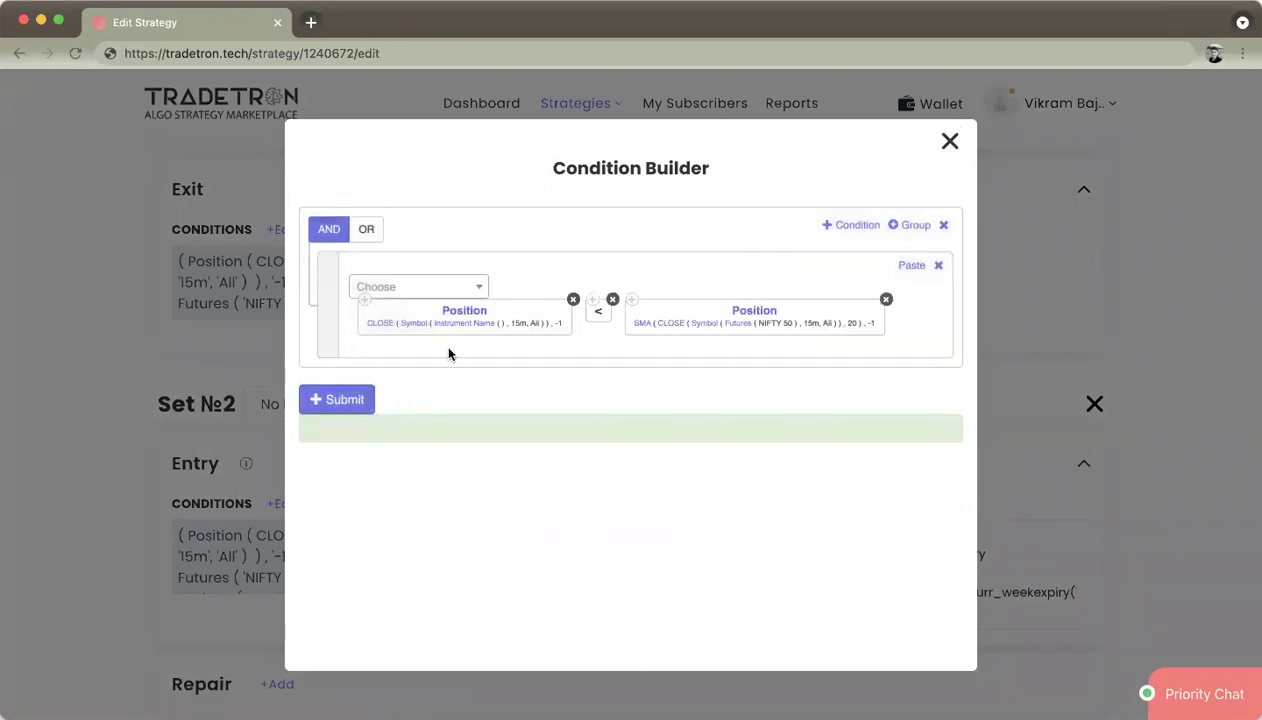
Set the Instrument Name of the Exit condition's CLOSE symbol to exchange NFO and underlying NIFTY 50
left_click(462, 325)
left_click(383, 330)
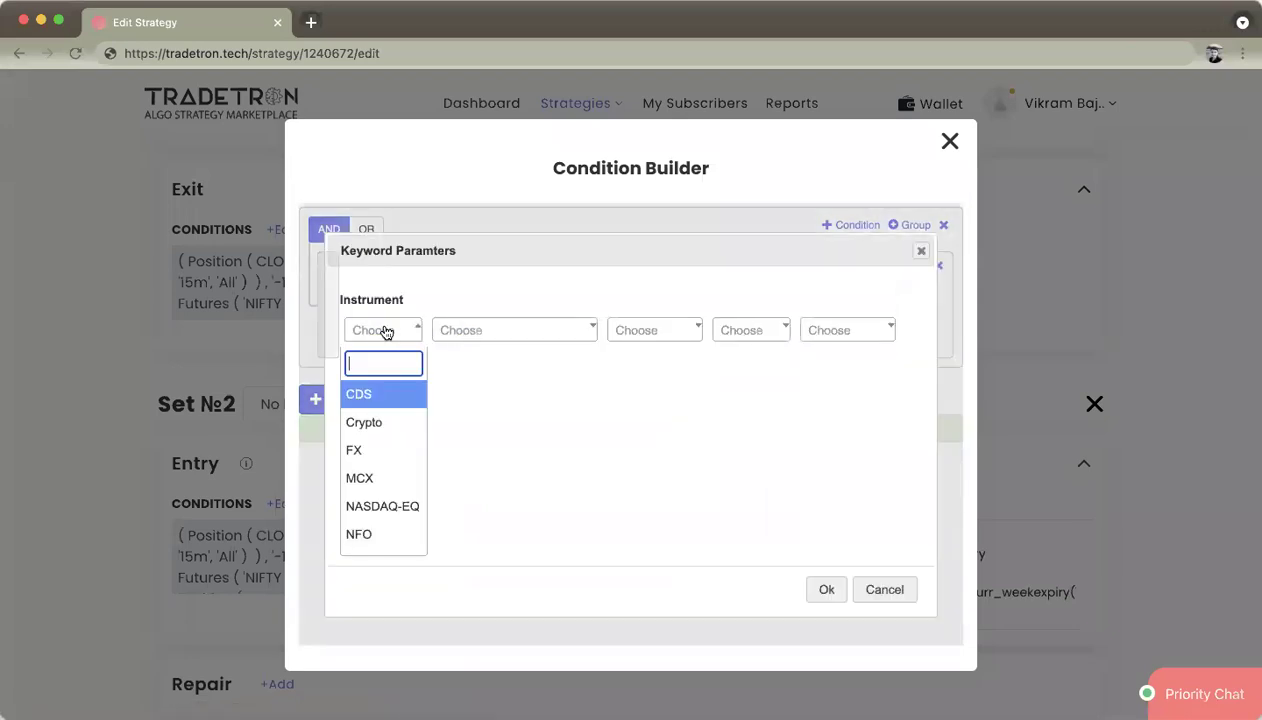
type("nfo")
key("Return")
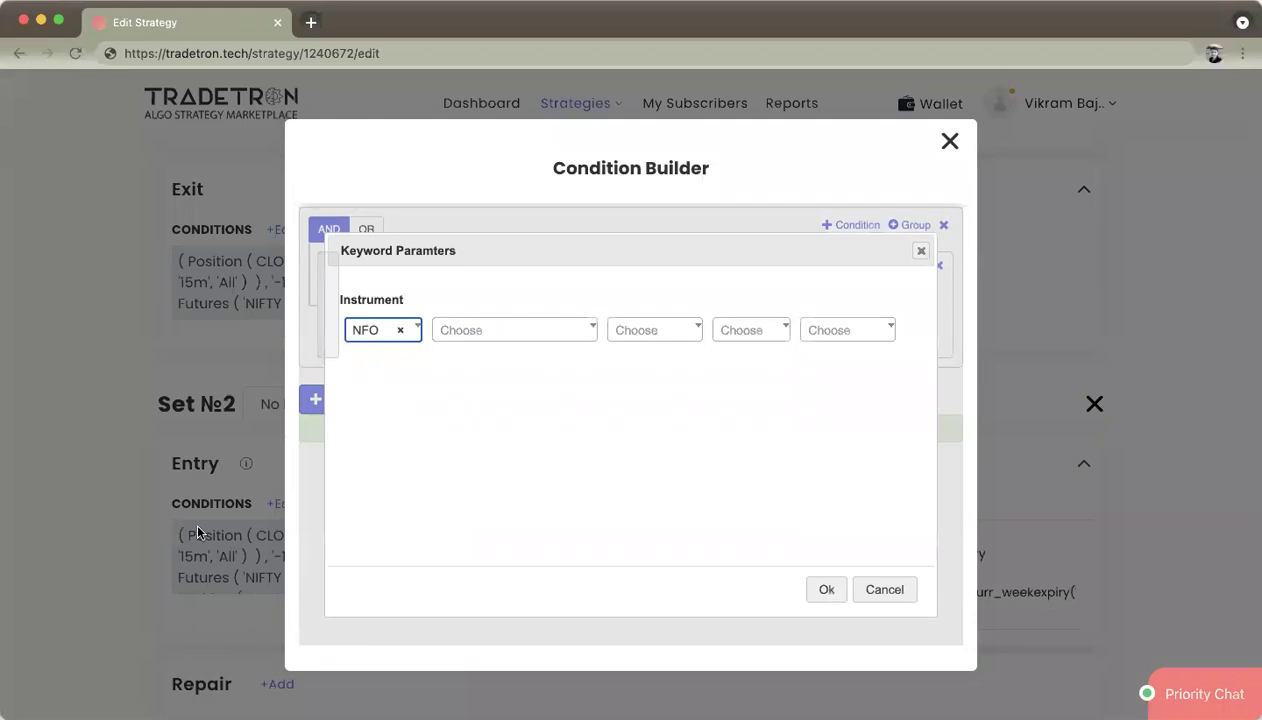
left_click(514, 334)
type("nifty")
key("Return")
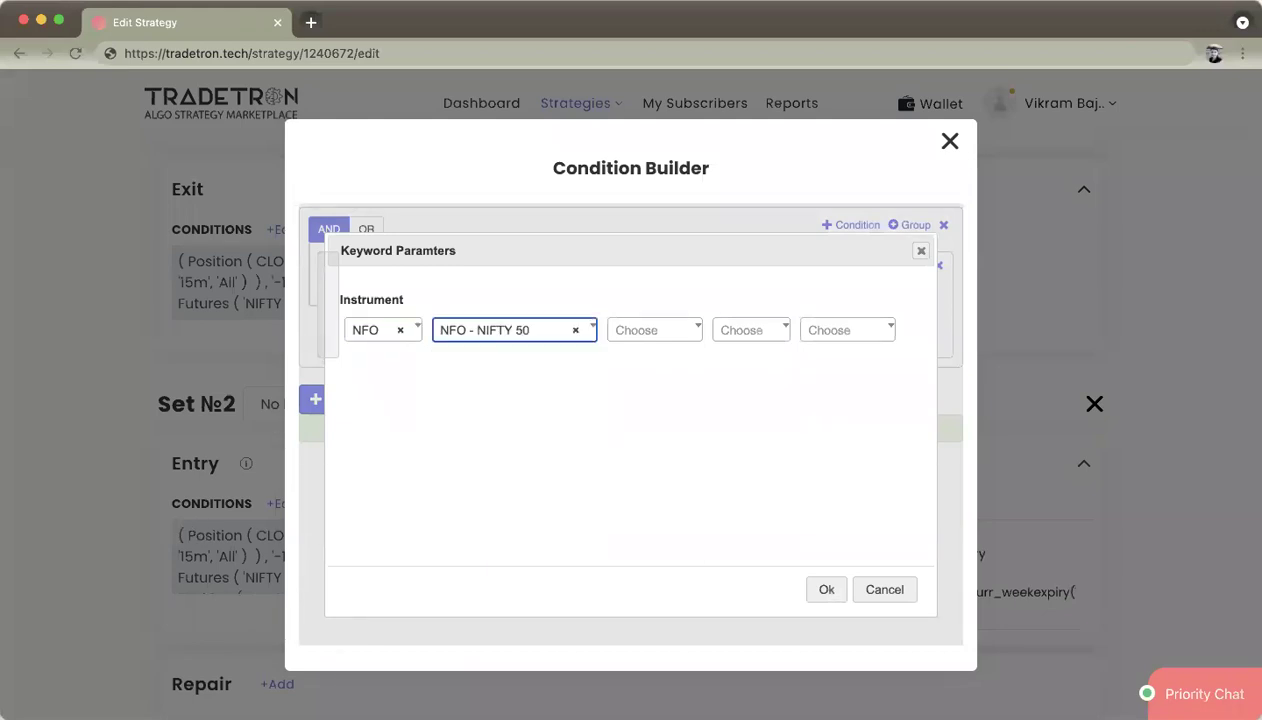
Set the instrument's expiry to Current Week
left_click(665, 344)
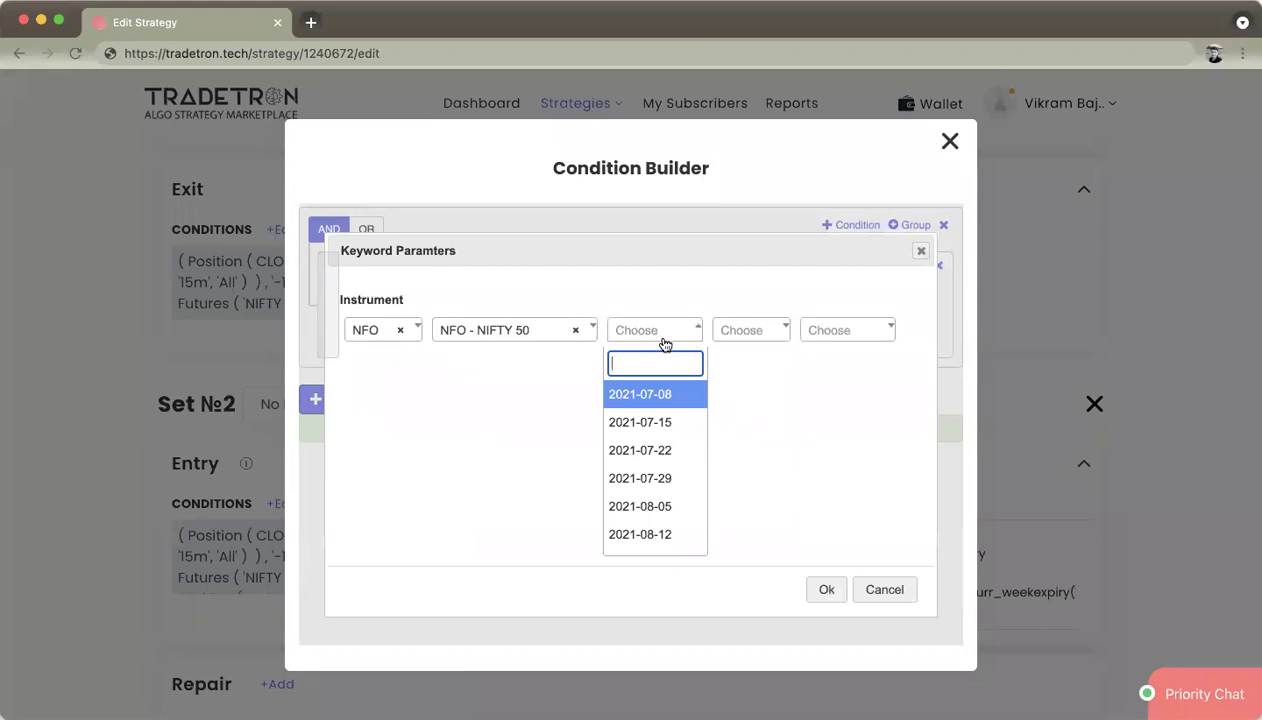
key("Down")
key("Down")
key("Down")
key("Down")
key("Down")
key("Down")
key("Down")
key("Down")
key("Down")
key("Down")
key("Down")
key("Down")
key("Down")
key("Down")
key("Down")
key("Down")
key("Down")
key("Down")
key("Down")
key("Down")
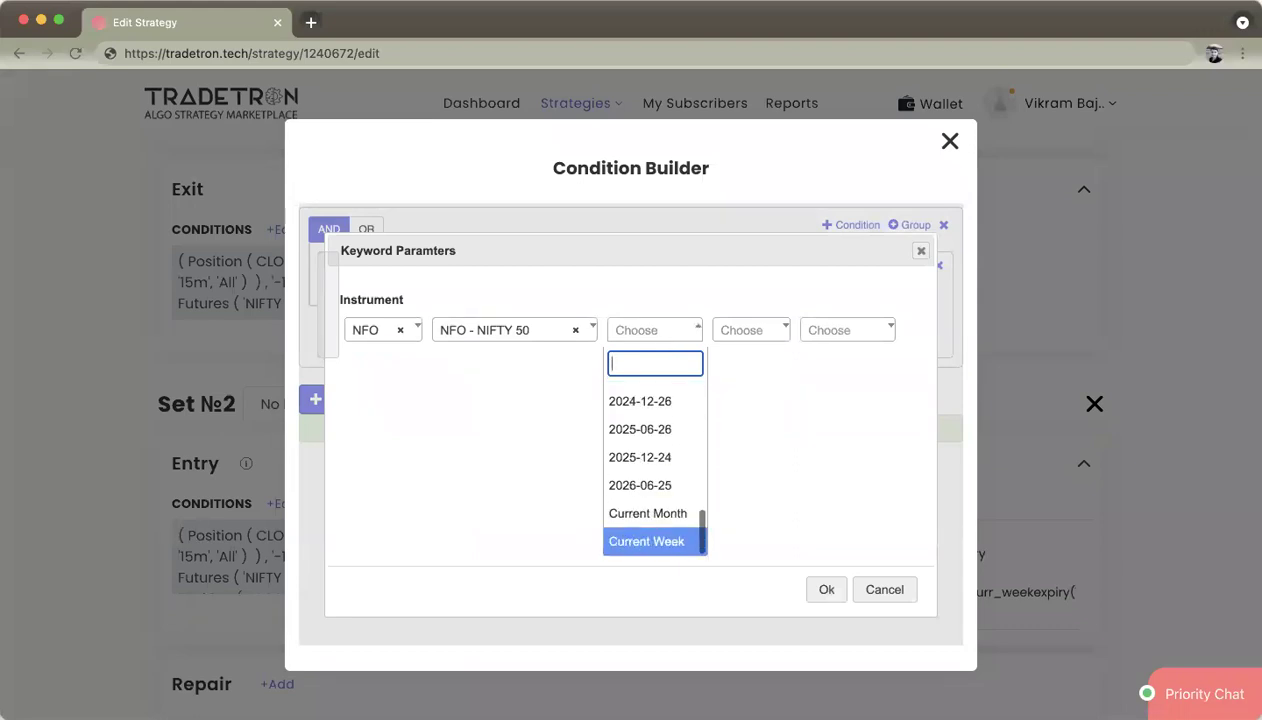
left_click(645, 541)
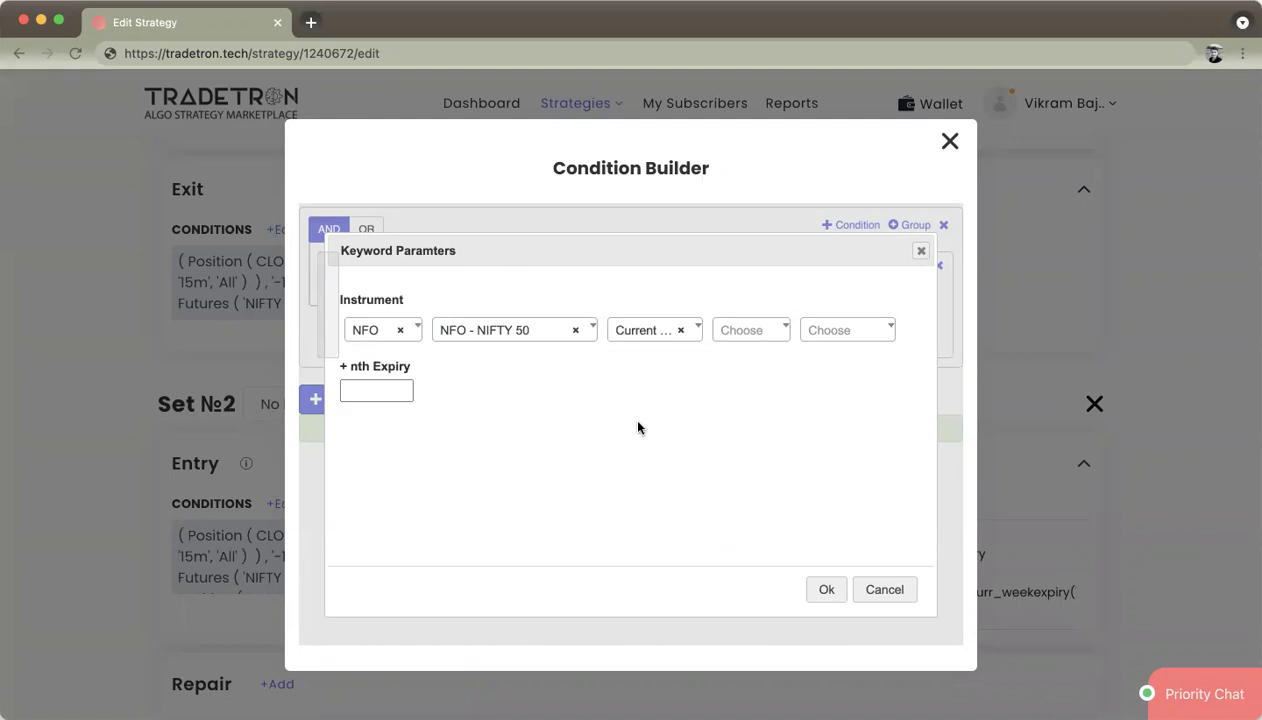
Set the instrument to a CE option at the ATM strike with -1 steps and accept the parameters
left_click(733, 334)
left_click(726, 393)
left_click(843, 339)
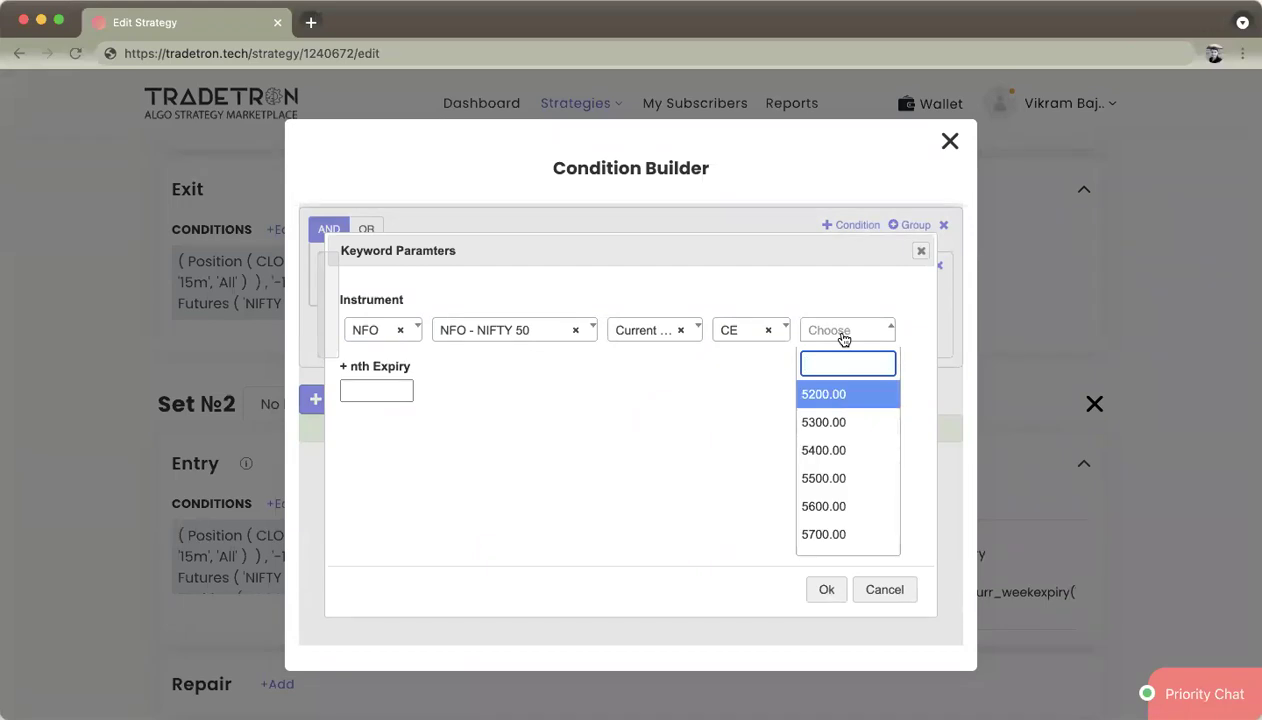
type("at")
key("Return")
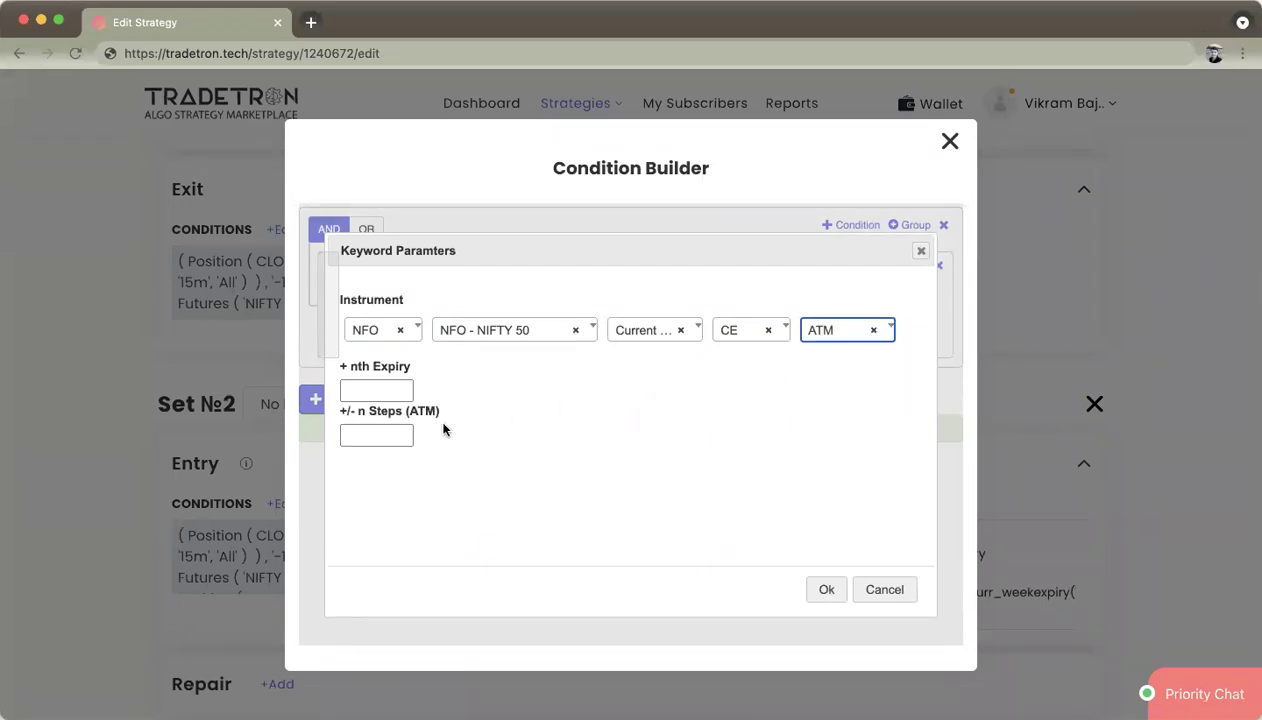
left_click(409, 434)
type("1")
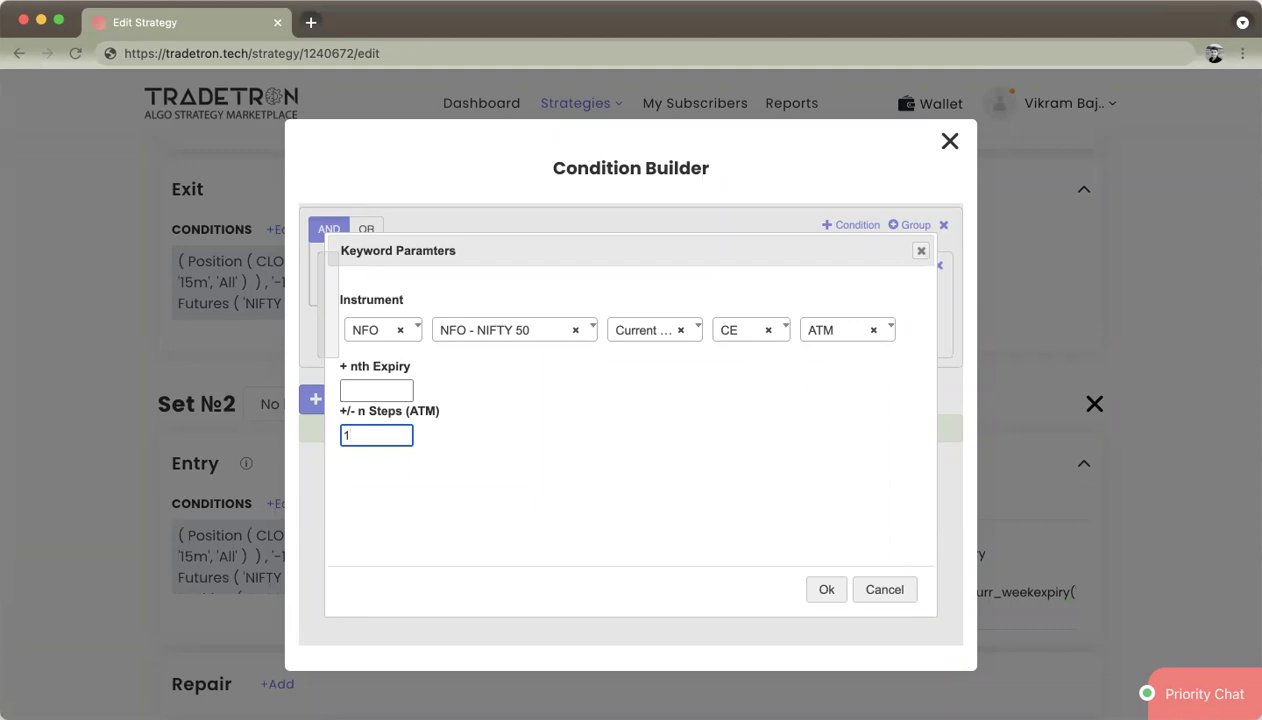
type("-")
left_click(825, 590)
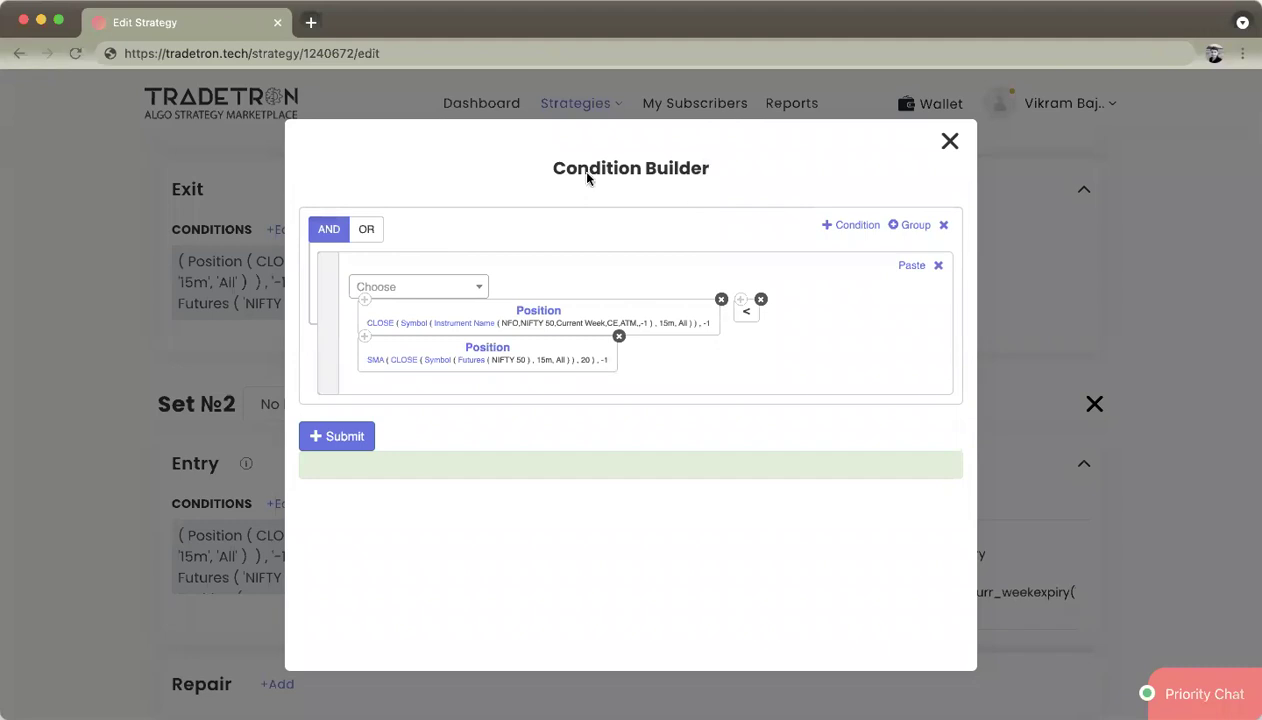
Add a second Exit condition, call up the Traded Instrument keyword's parameters without accepting them, and close the builder without submitting
left_click(870, 226)
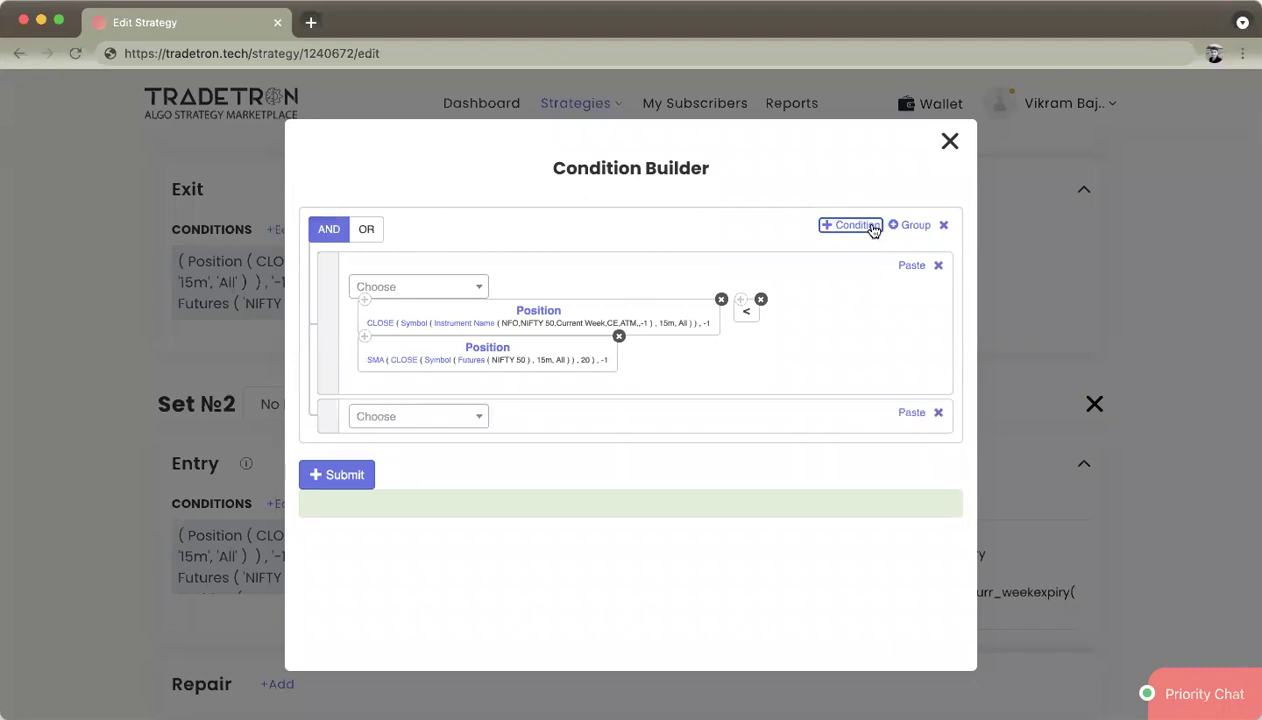
left_click(451, 417)
type("tra")
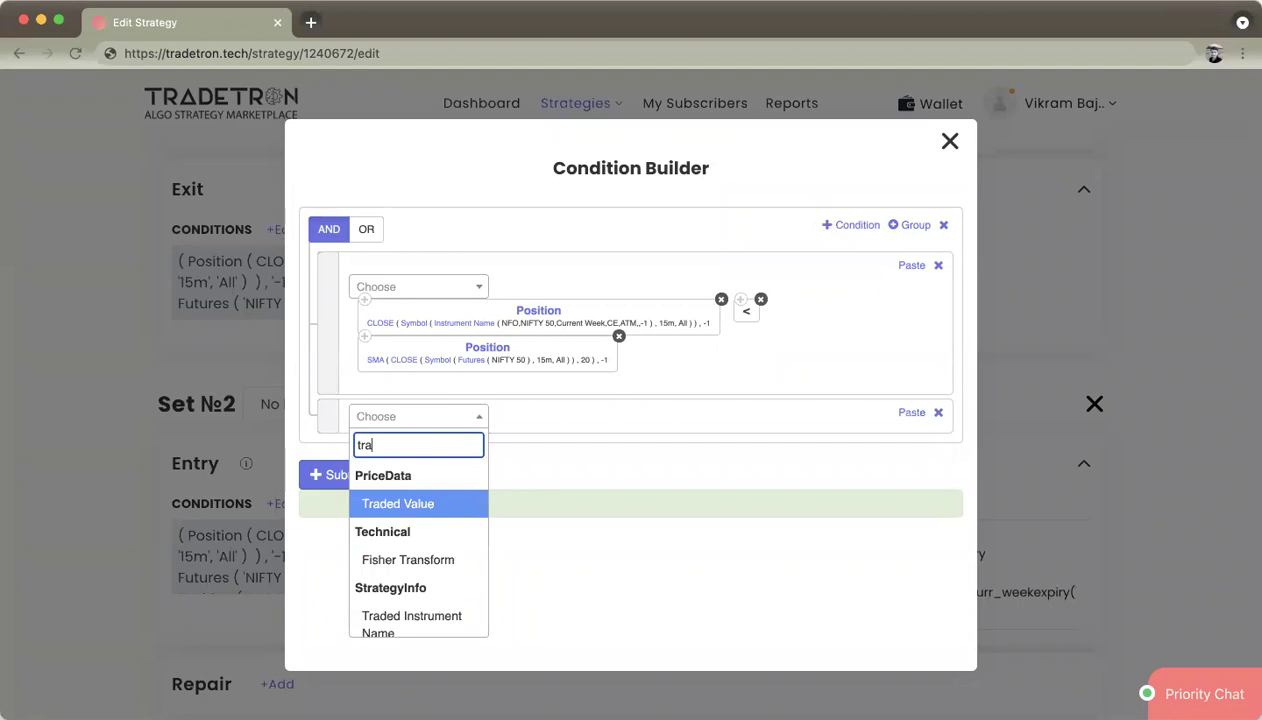
type("ded")
key("Down")
key("Down")
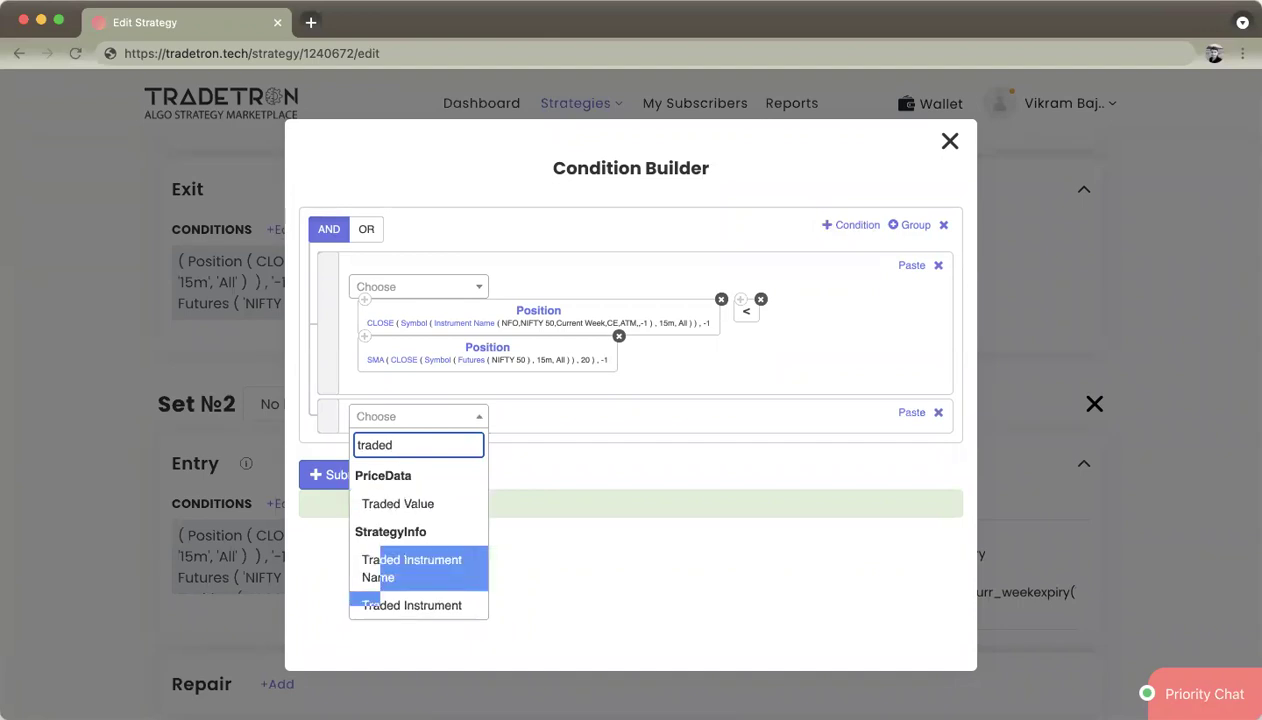
key("Return")
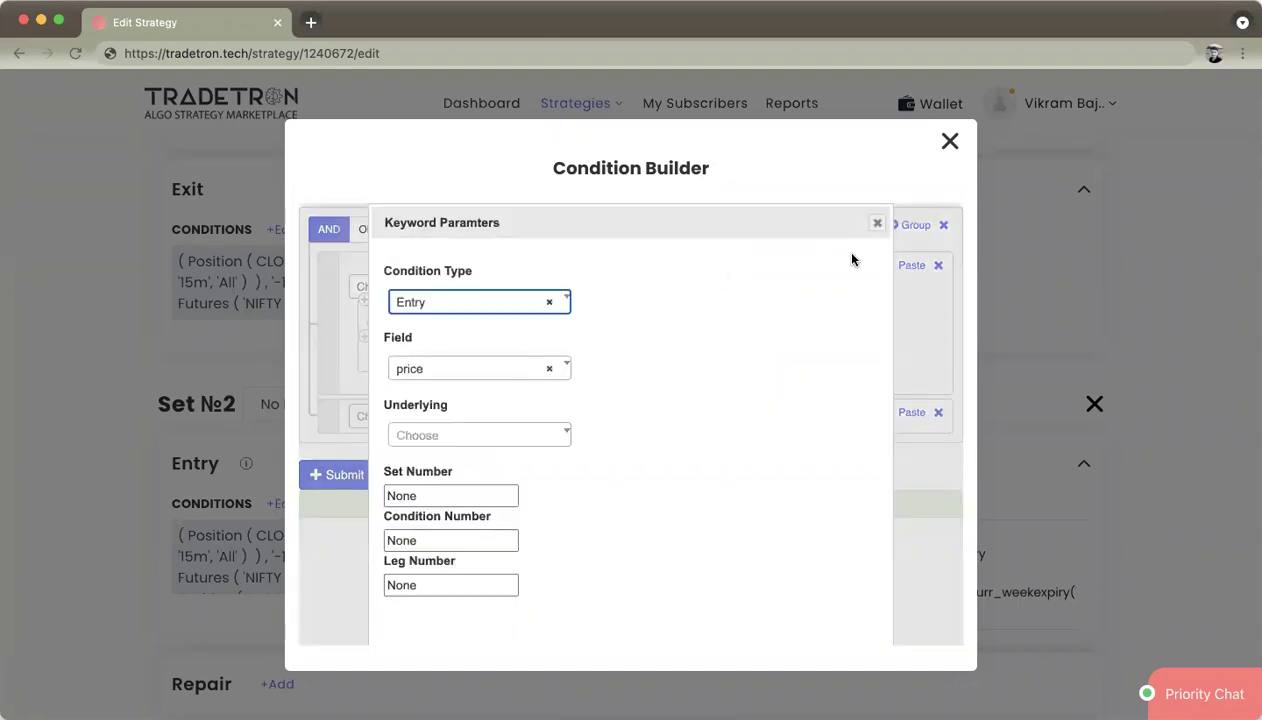
left_click(877, 223)
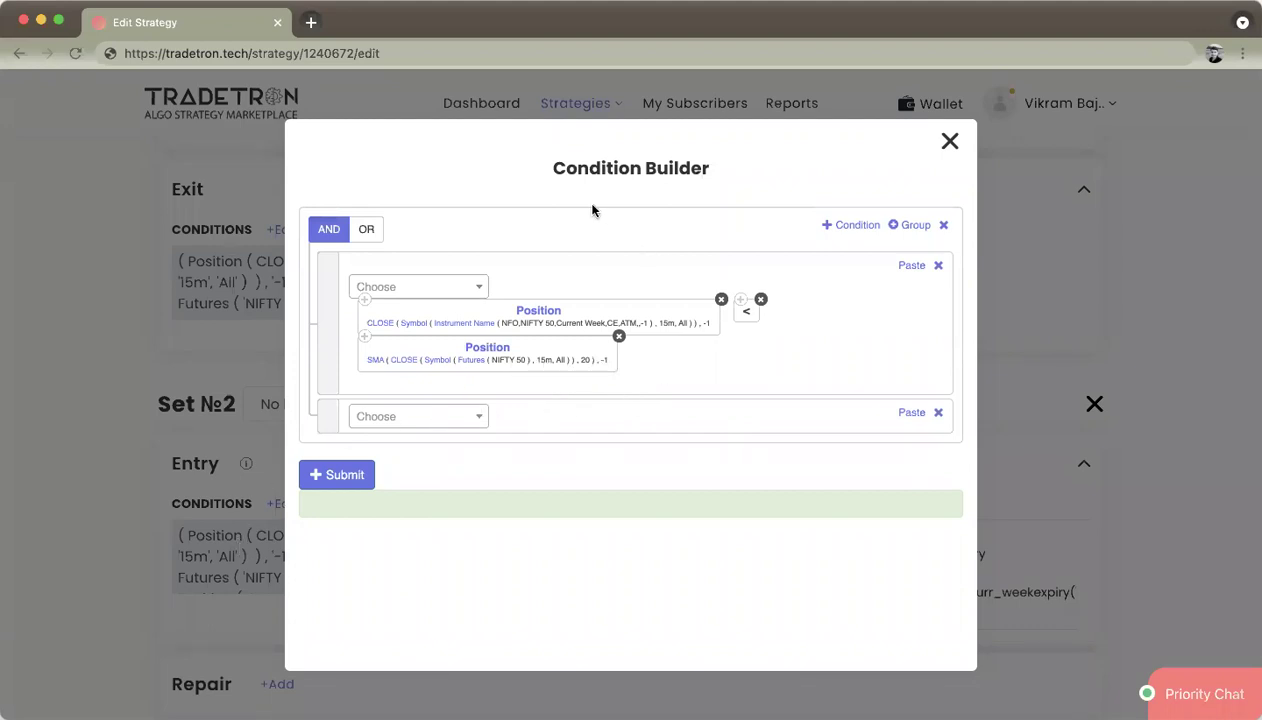
left_click(103, 620)
left_click(950, 141)
Open the first set's Entry conditions for review and close the builder without submitting
scroll(434, 375, "down", 20)
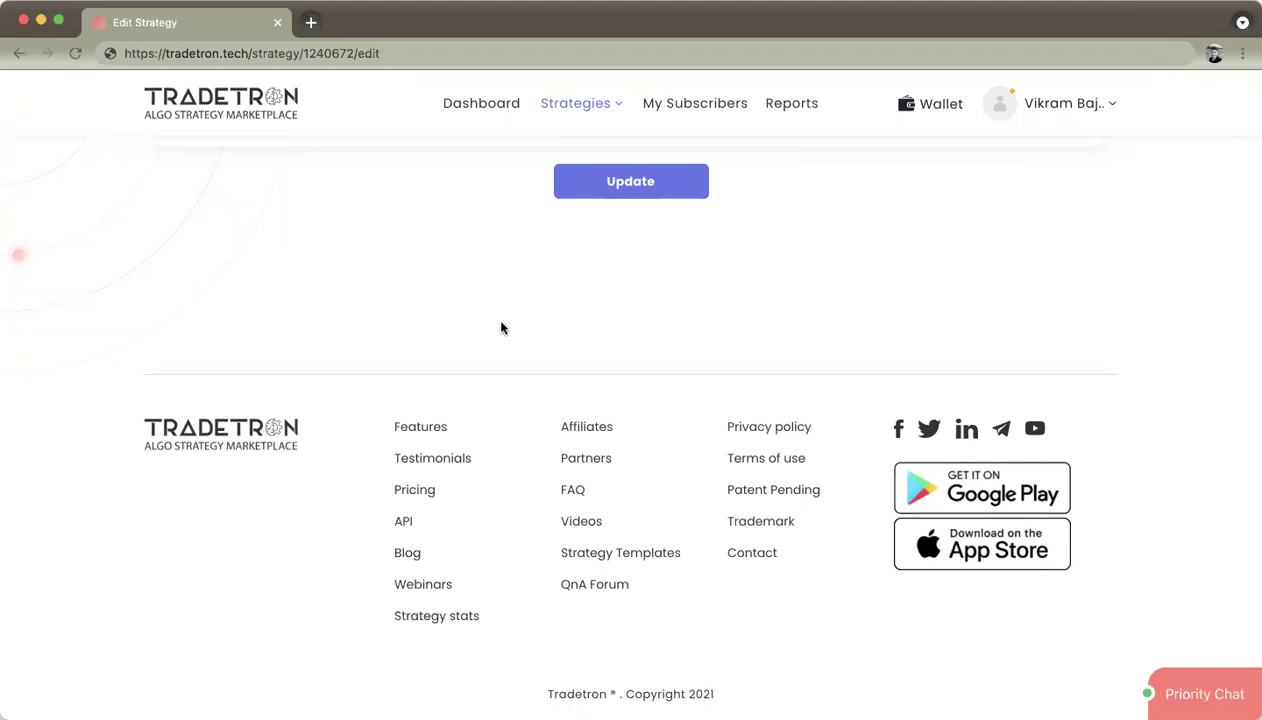
scroll(296, 303, "up", 15)
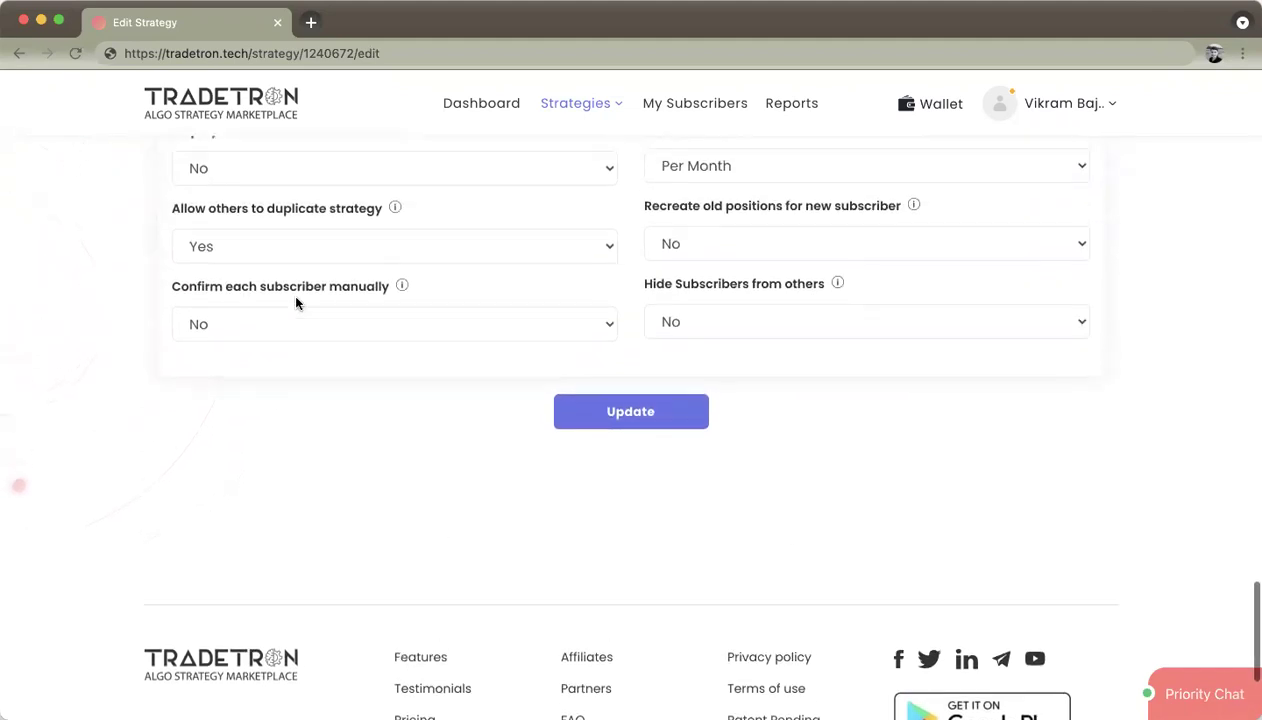
scroll(296, 303, "up", 20)
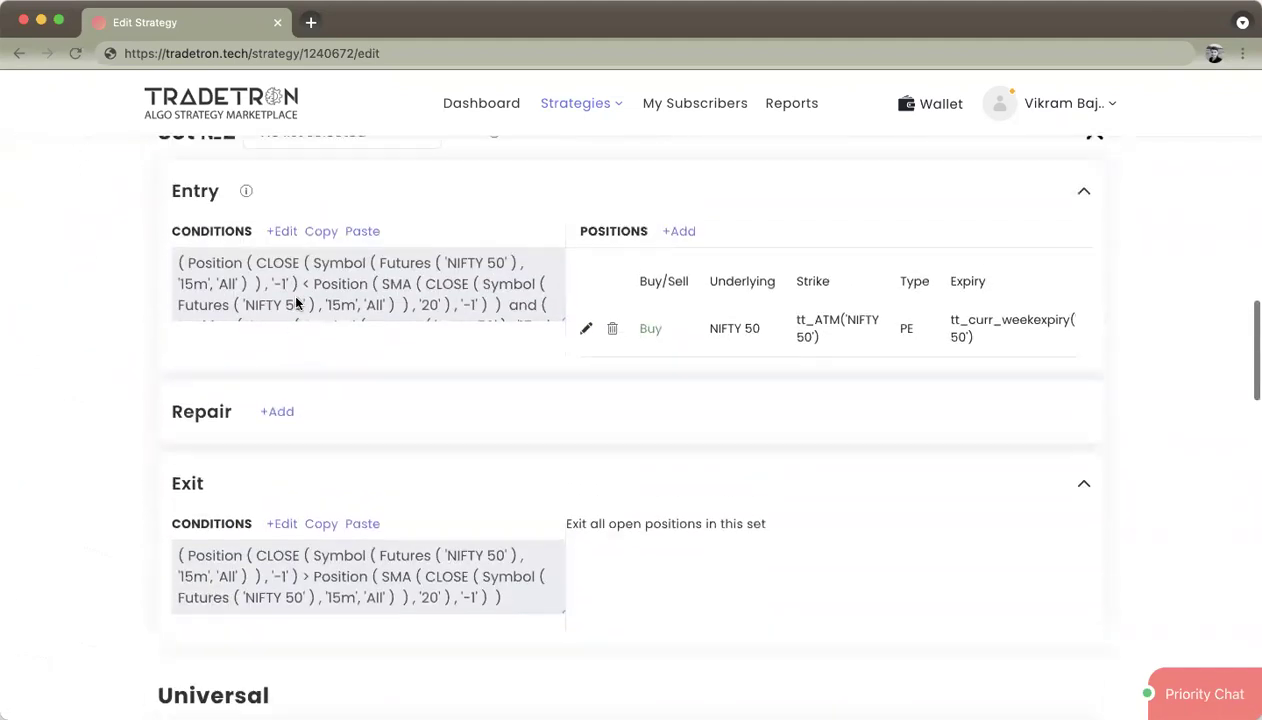
scroll(296, 303, "up", 5)
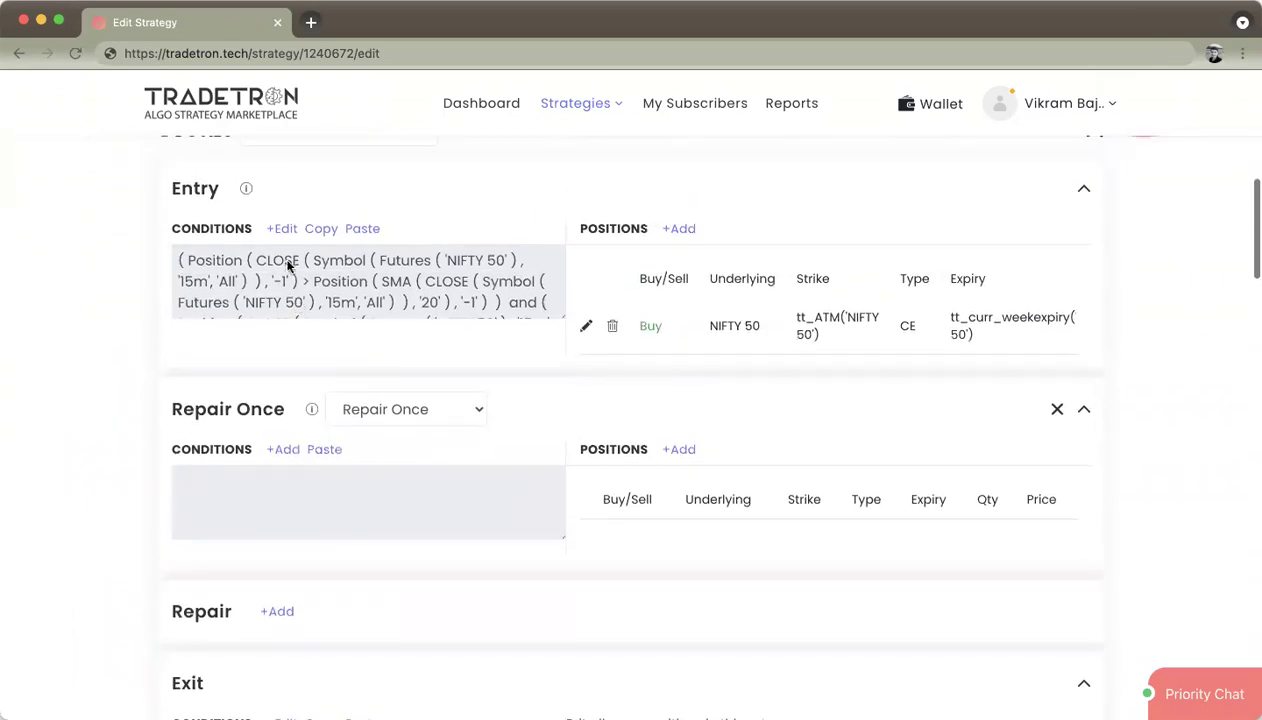
left_click(281, 229)
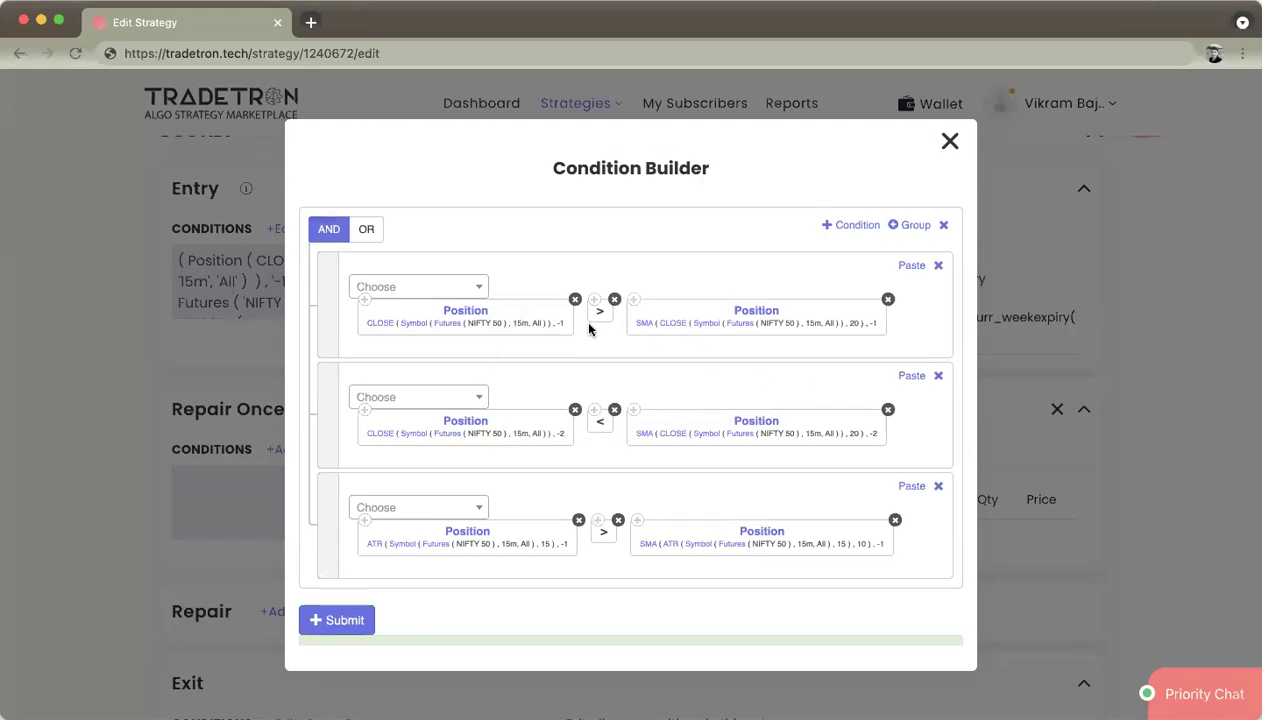
left_click(194, 402)
left_click(947, 146)
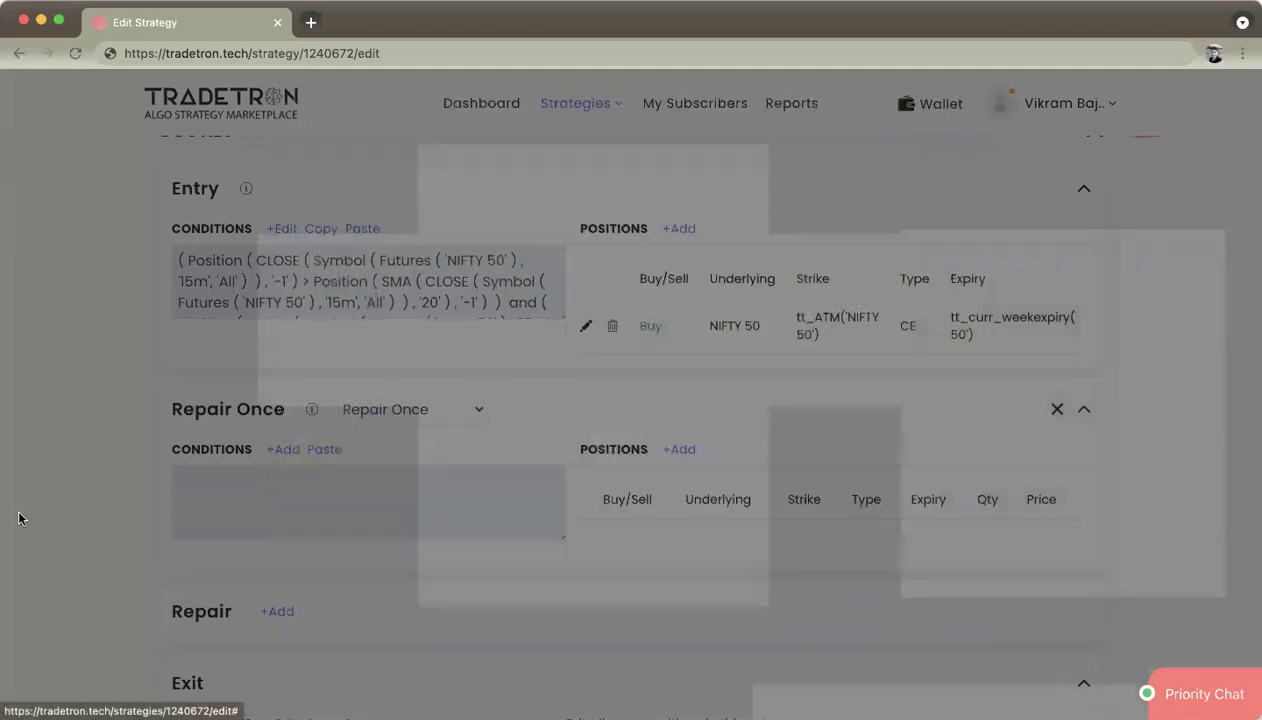
In the Universal Exit conditions, move the PNL < Max Profit - 1500 condition out of the nested AND group and close without submitting
scroll(10, 543, "down", 8)
scroll(10, 543, "down", 4)
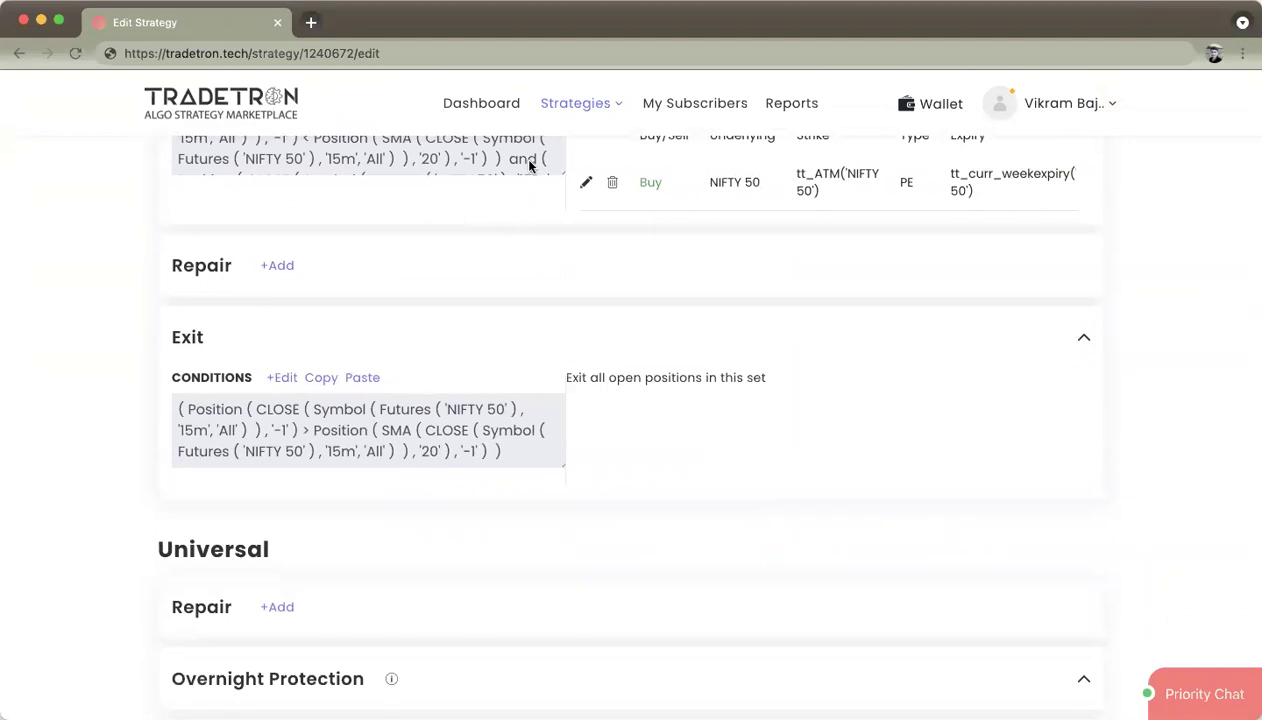
scroll(113, 466, "down", 6)
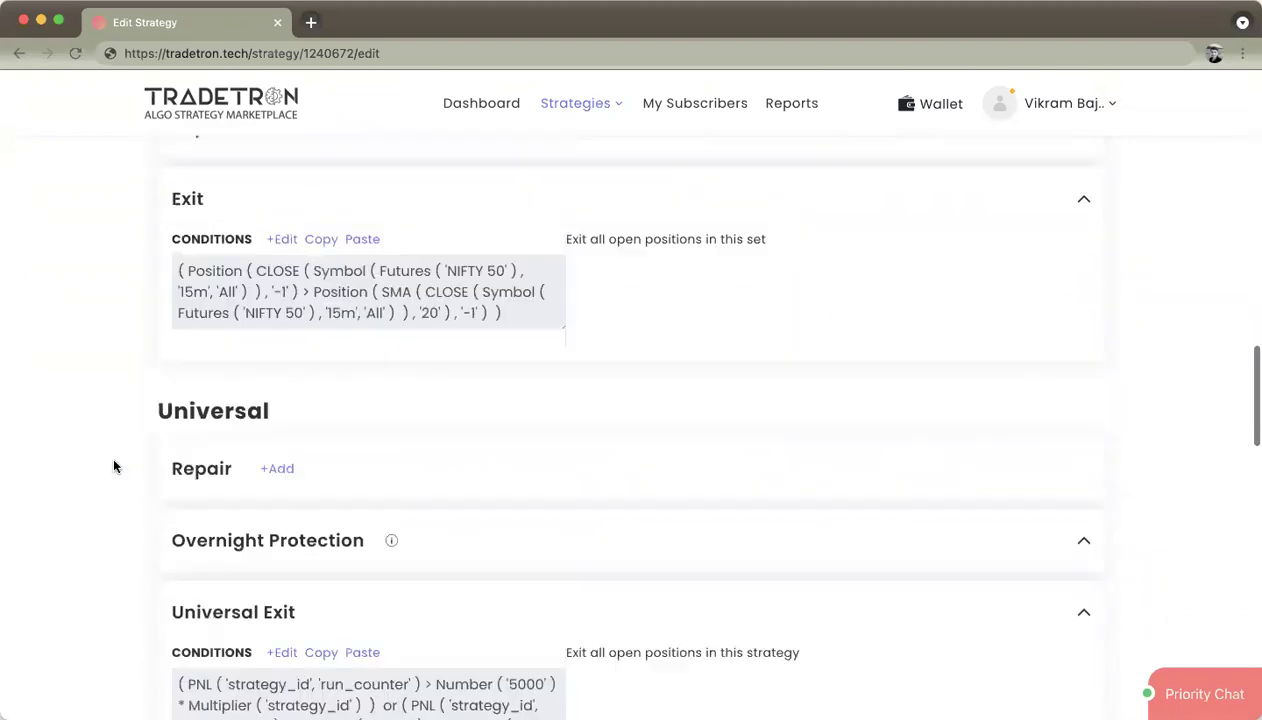
left_click(270, 303)
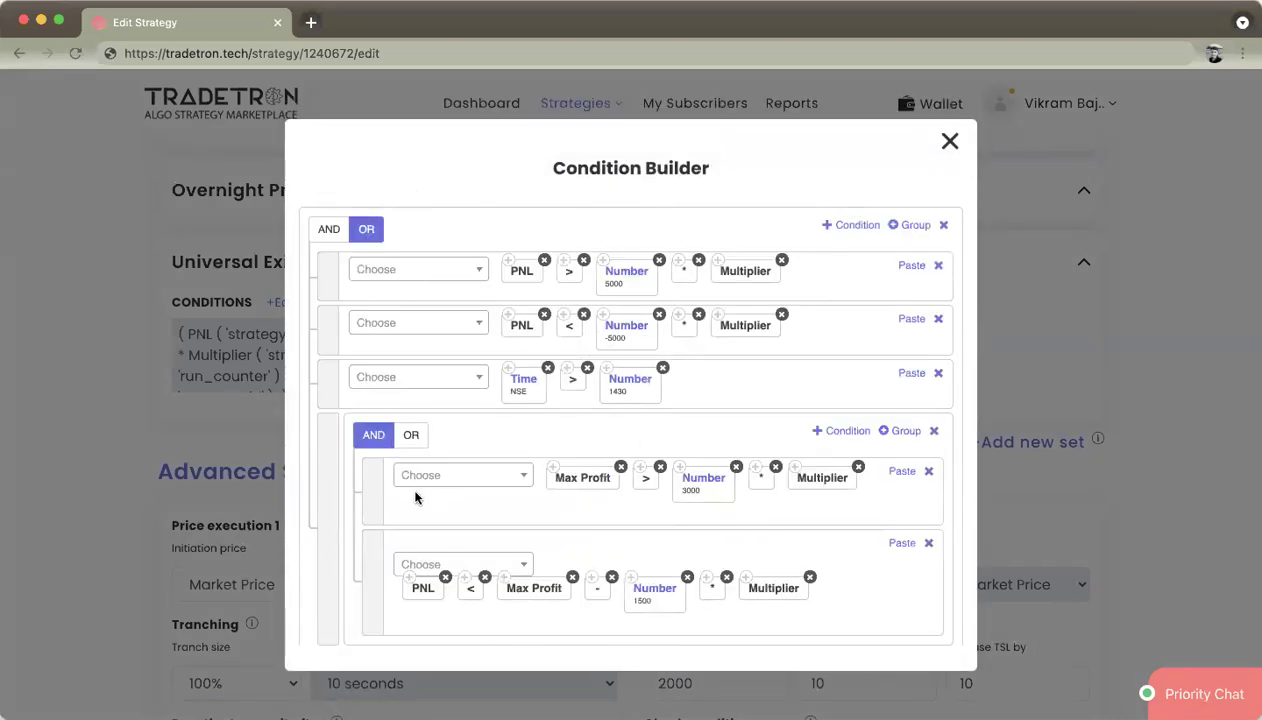
mouse_move(377, 492)
left_mouse_down()
mouse_move(400, 495)
mouse_move(386, 496)
left_mouse_up()
left_click_drag(377, 568, 355, 591)
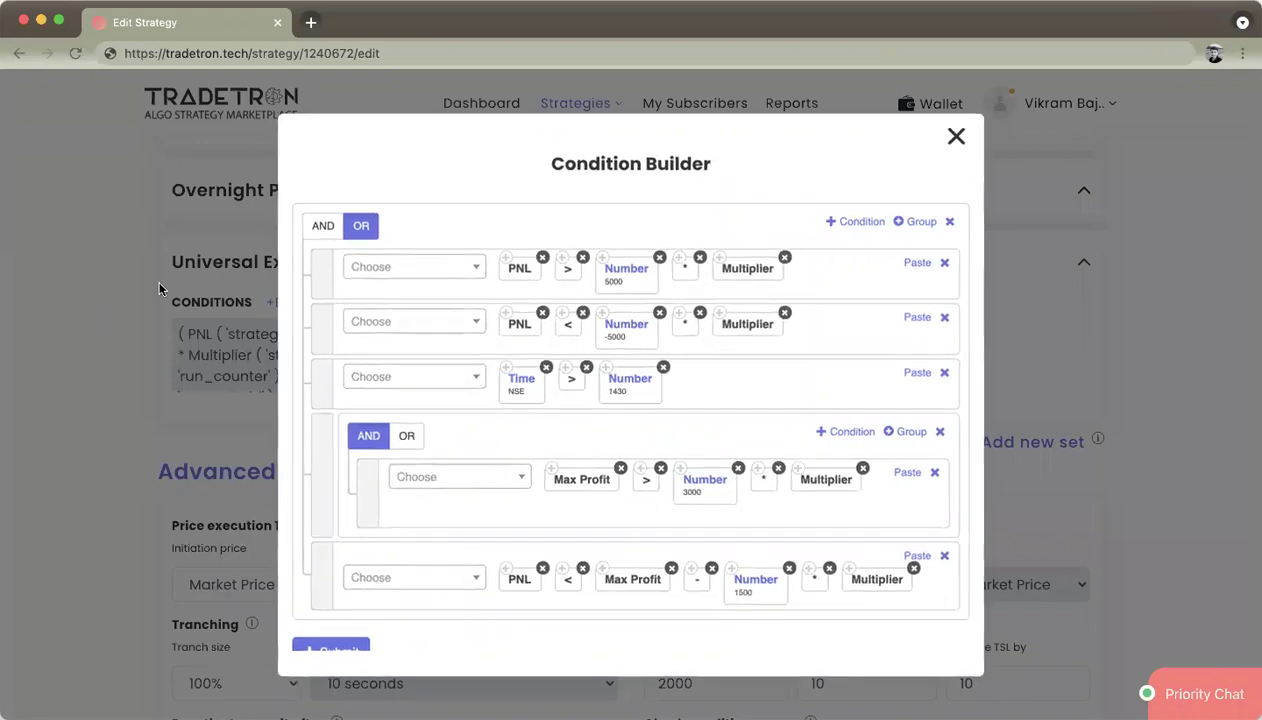
left_click(949, 140)
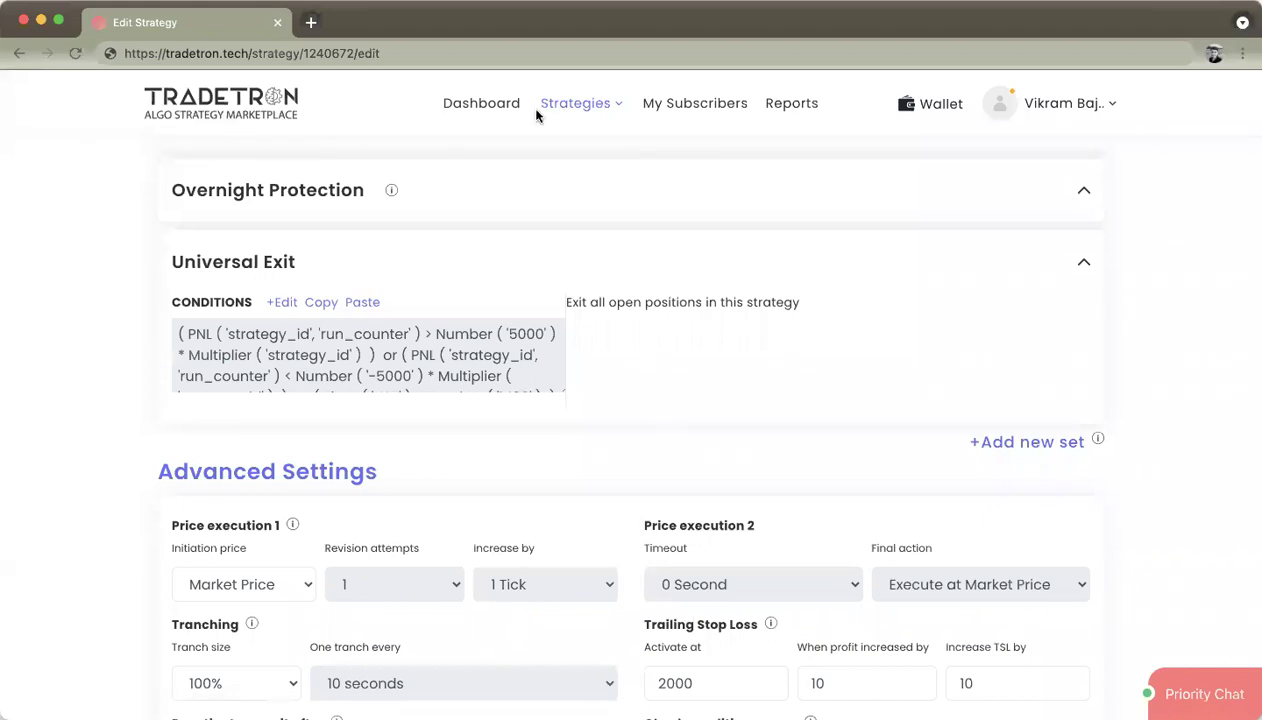
Examine the notification log of the deployed SAR with options strategy and close it
left_click(610, 103)
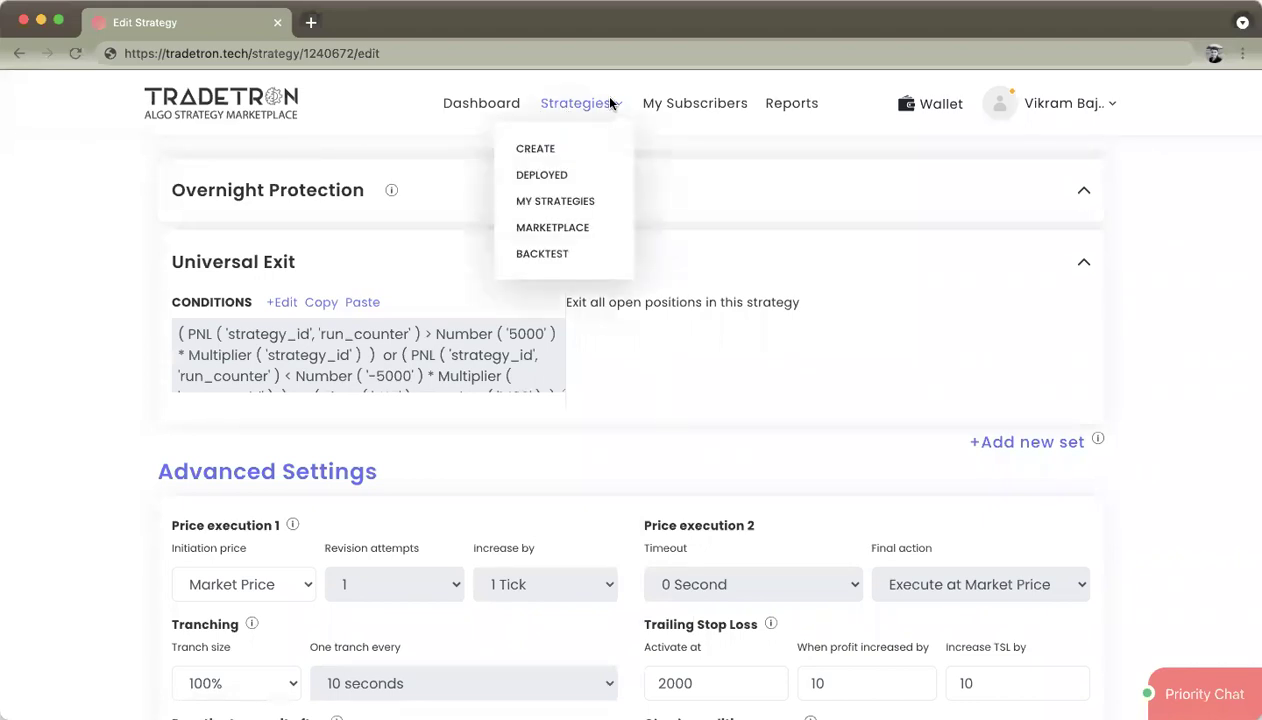
left_click(557, 175)
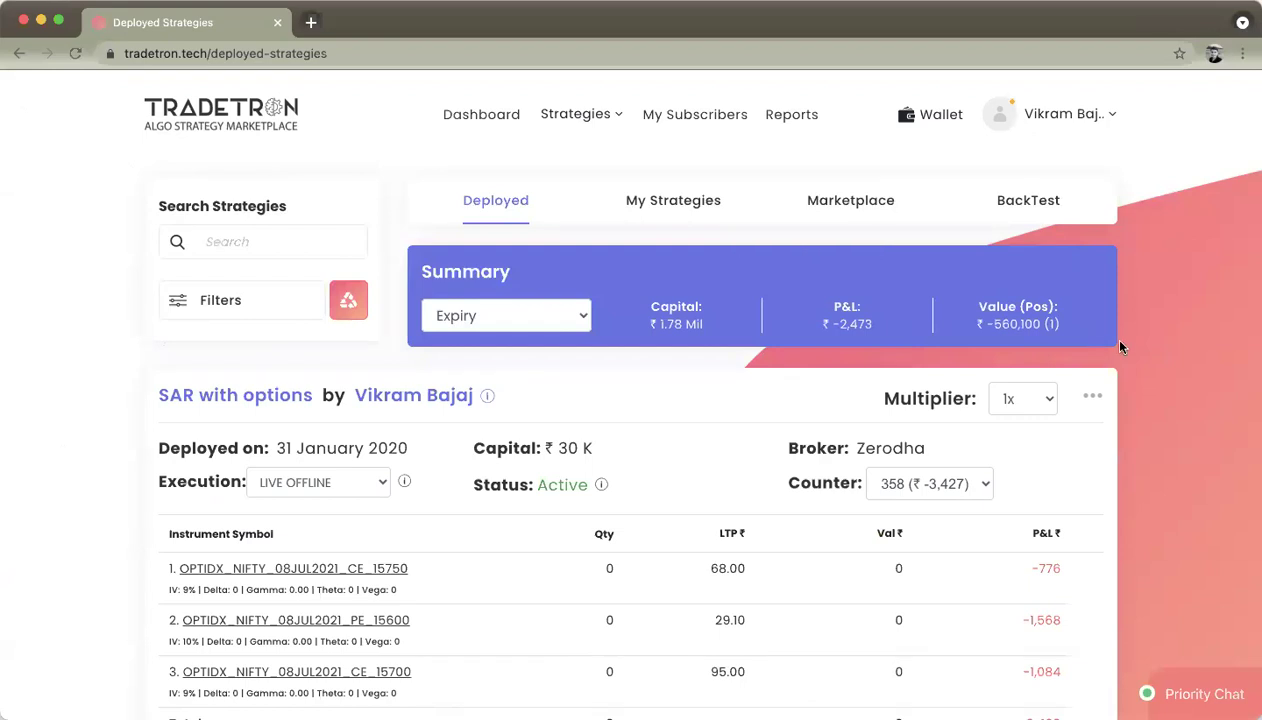
left_click(1091, 398)
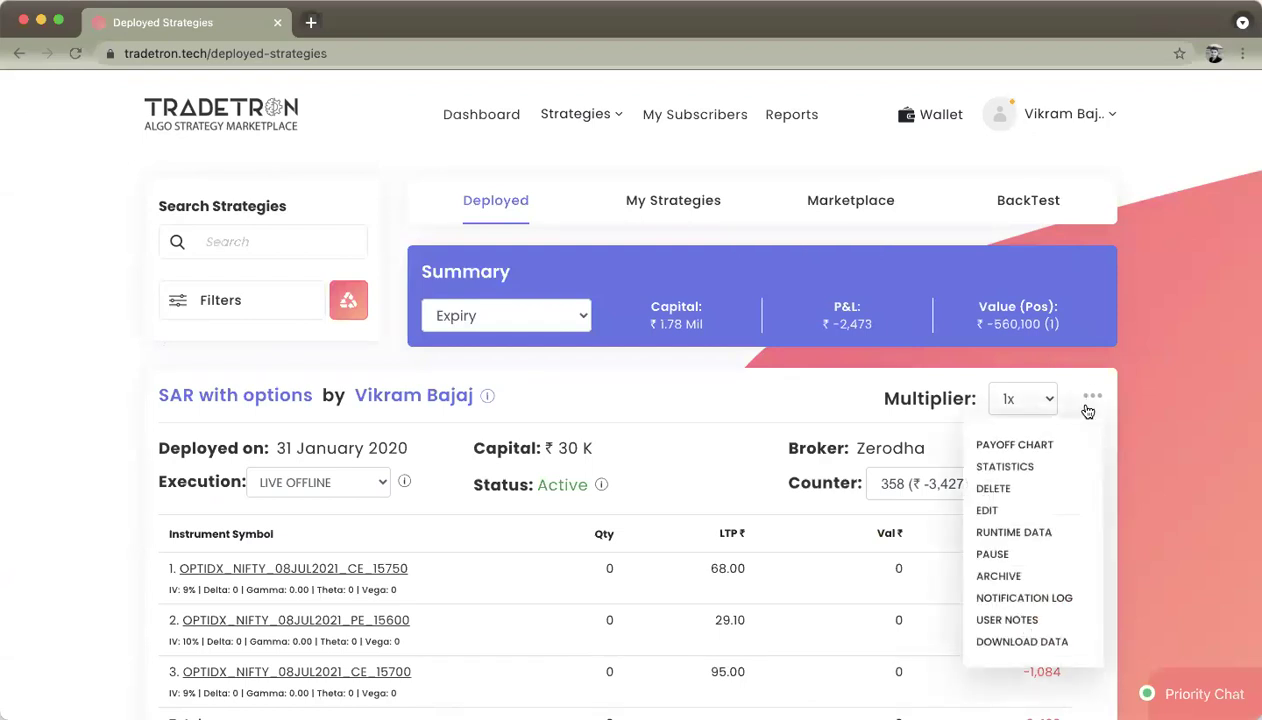
left_click(1005, 597)
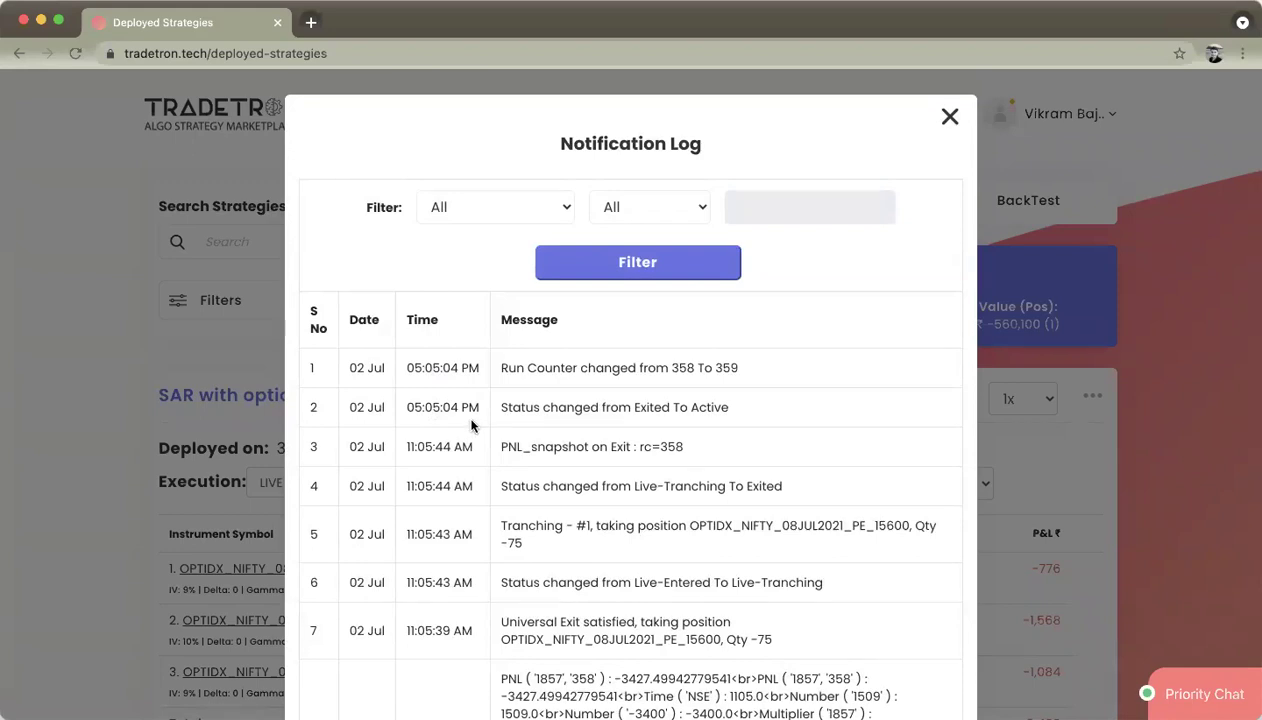
left_click(950, 118)
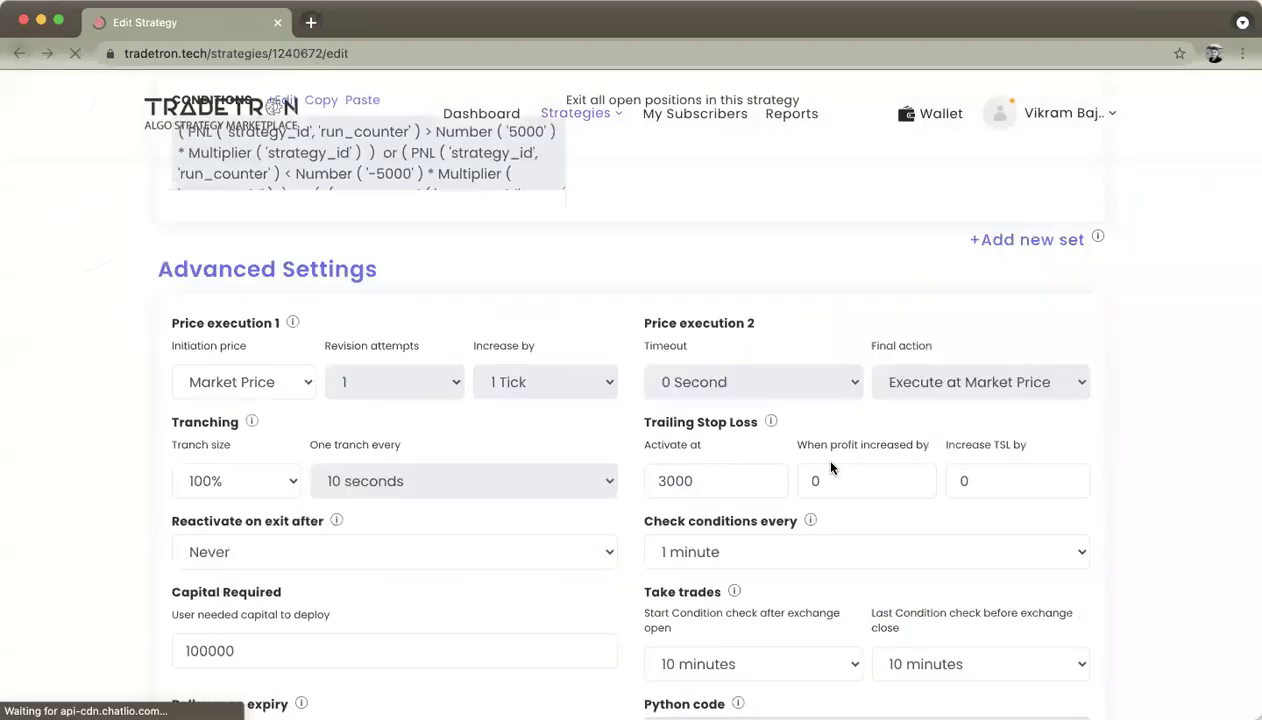
Open Set №1's NIFTY 50 Call entry position and try a quantity of 75 in Qty units
scroll(970, 430, "up", 15)
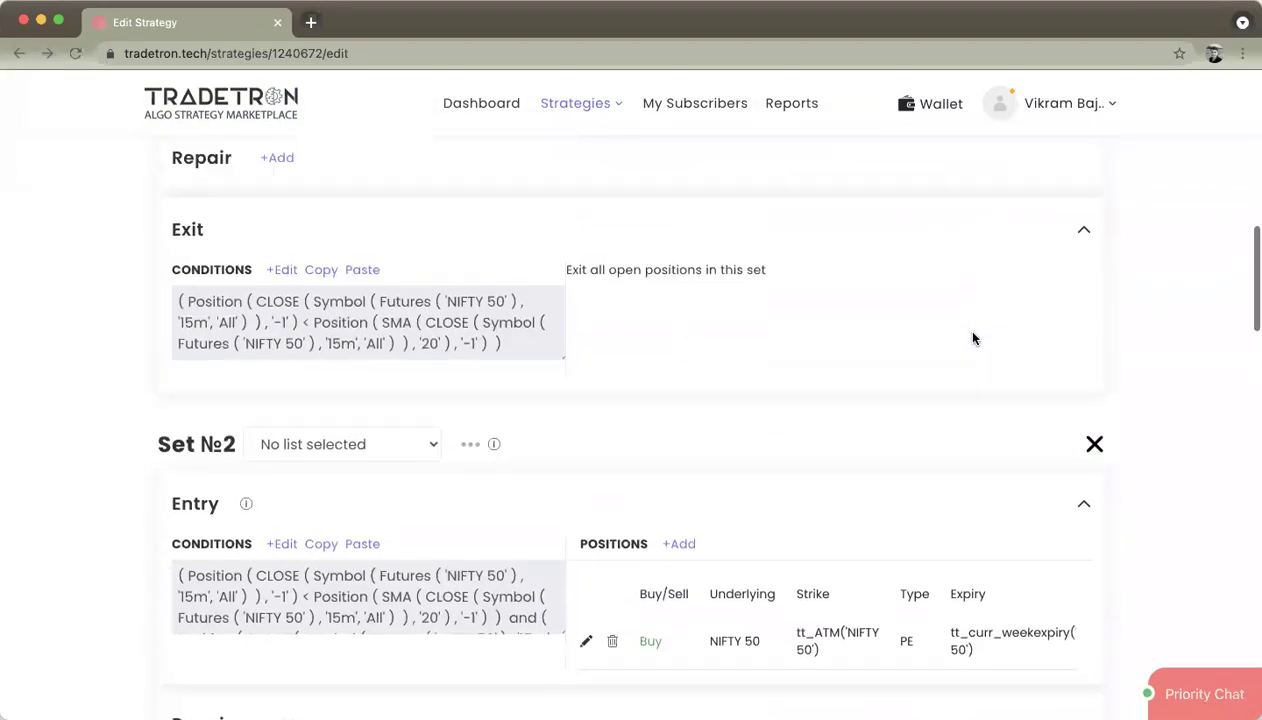
scroll(973, 339, "up", 12)
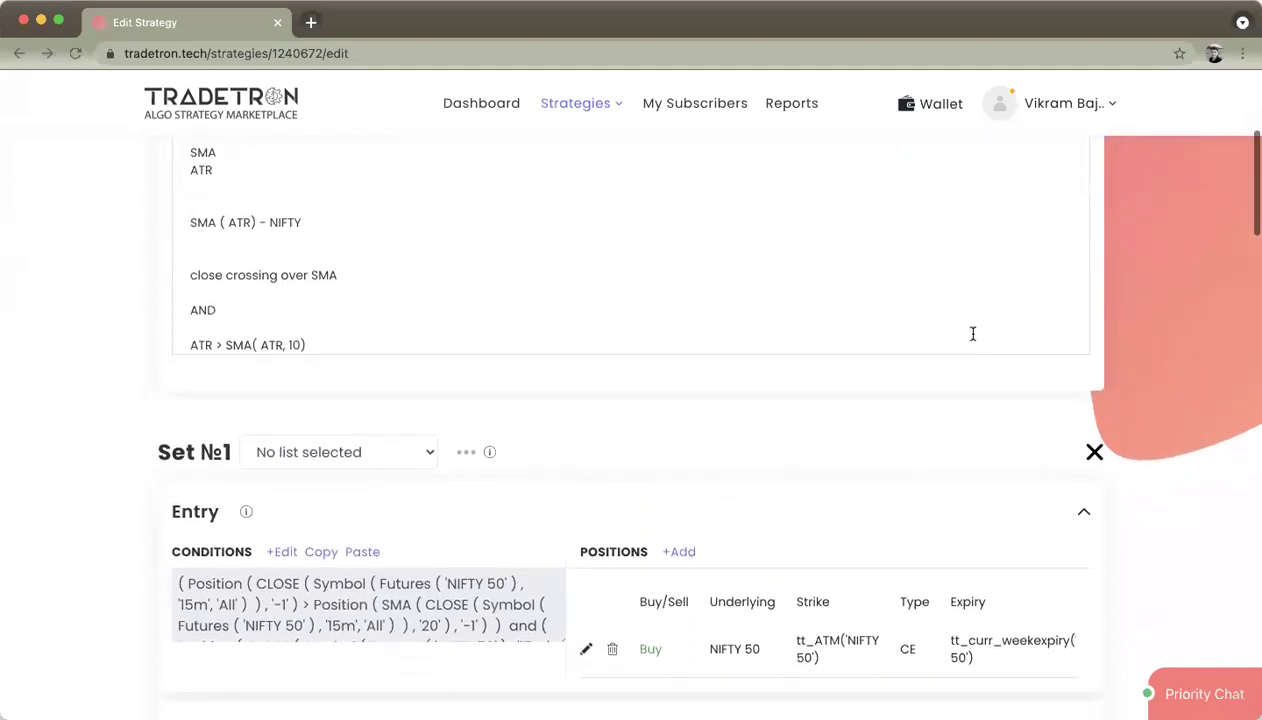
left_click(586, 649)
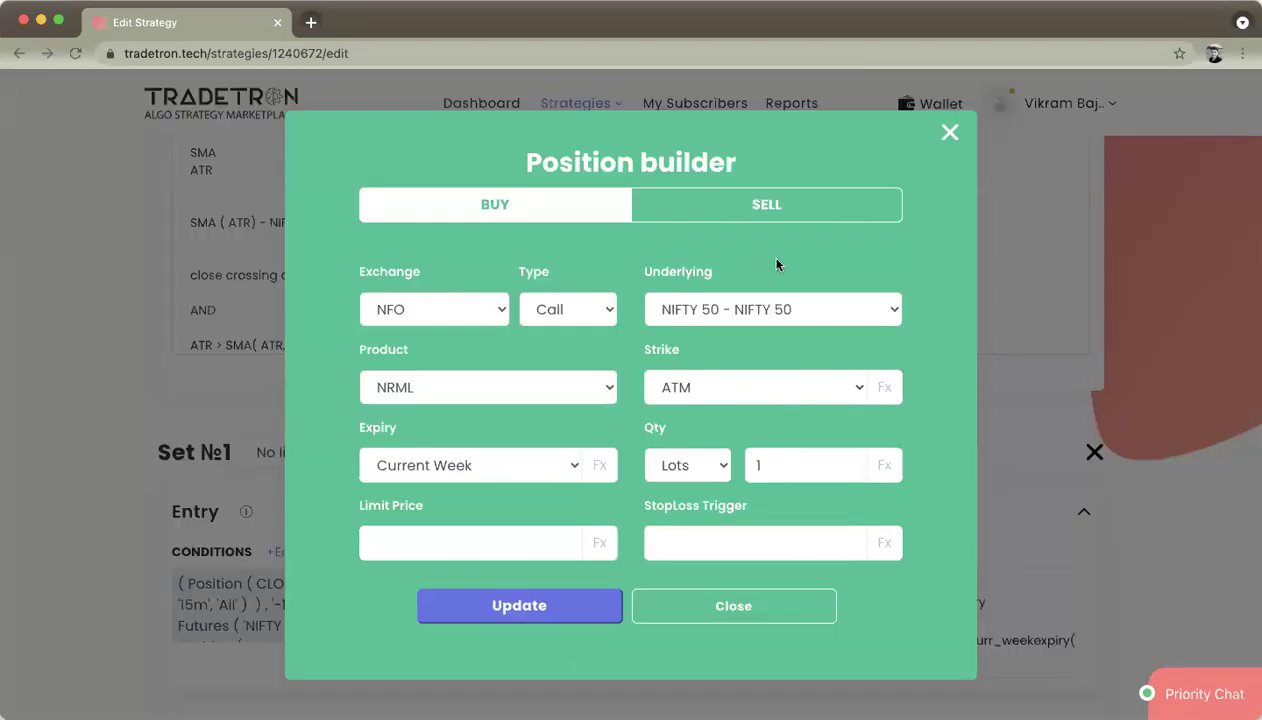
left_click(688, 465)
left_click(678, 421)
left_click_drag(763, 466, 743, 472)
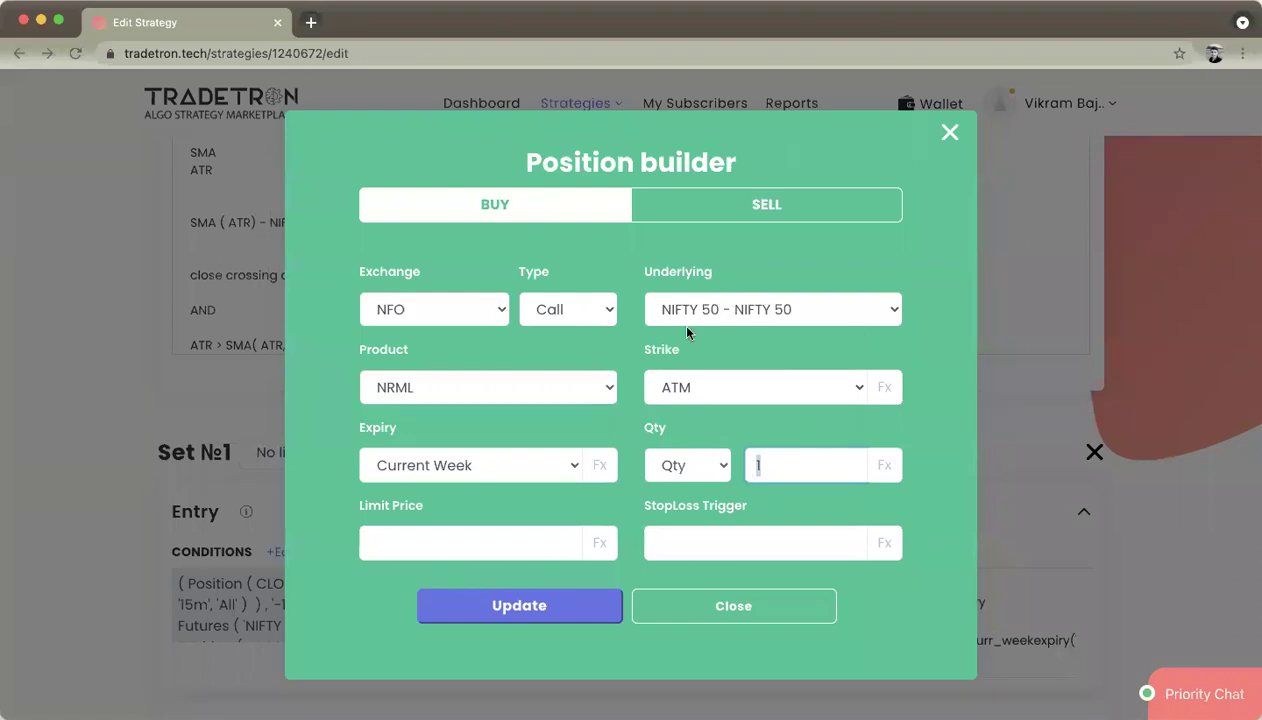
type("75")
key("BackSpace")
type("50")
Return the Call position's quantity to 1 in Lots and close the position builder without updating
key("BackSpace")
key("BackSpace")
left_click(726, 466)
left_click(705, 513)
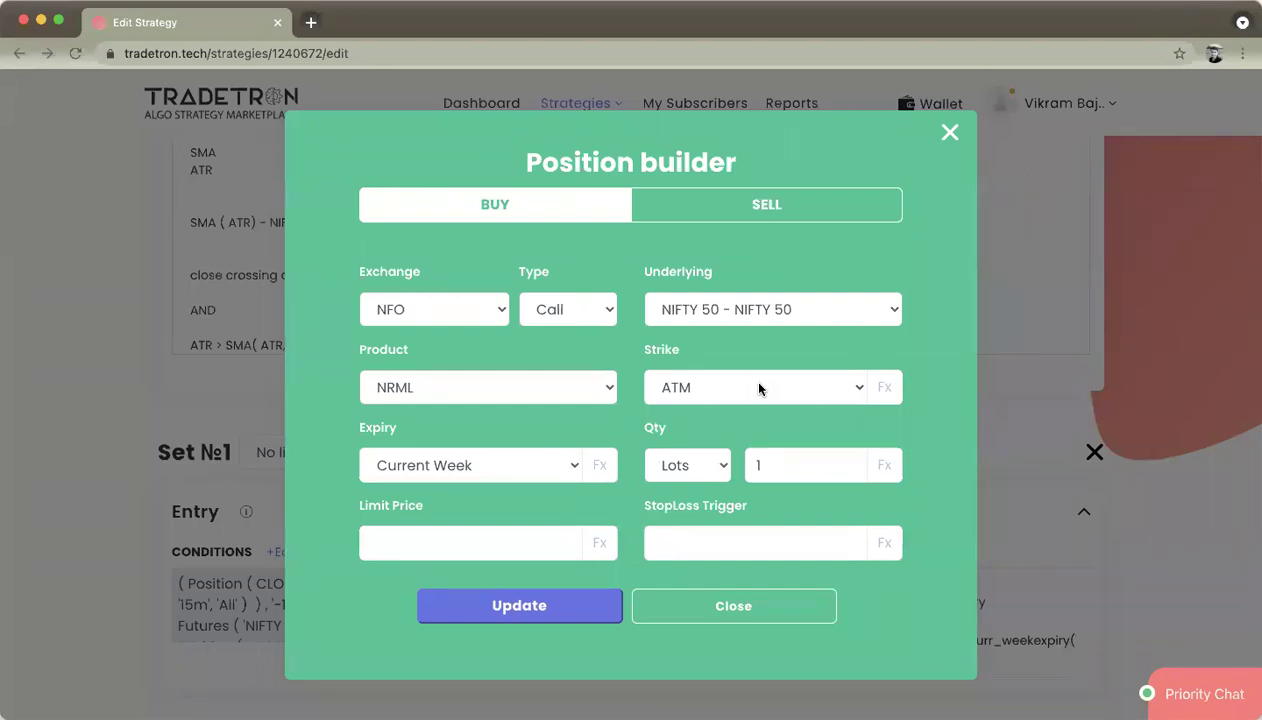
left_click(948, 136)
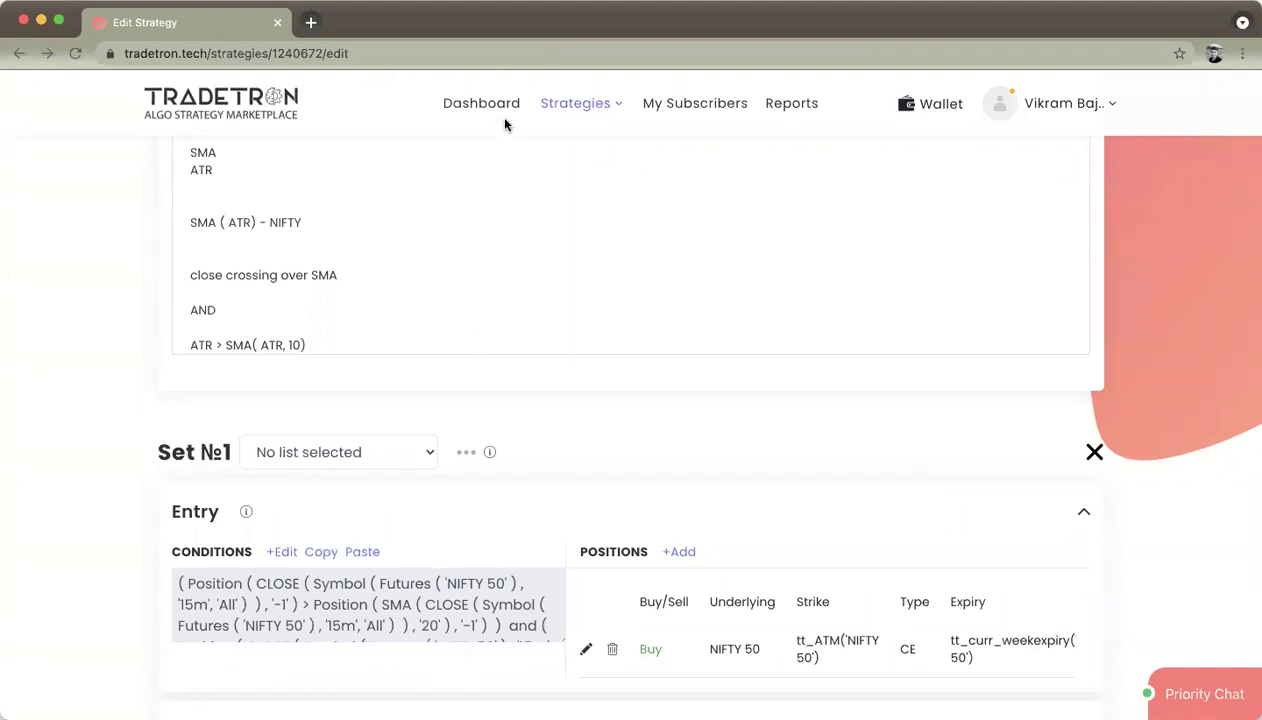
In the Advanced Settings, set the Price execution 1 initiation price to Avg of Bid/Ask
scroll(163, 500, "down", 5)
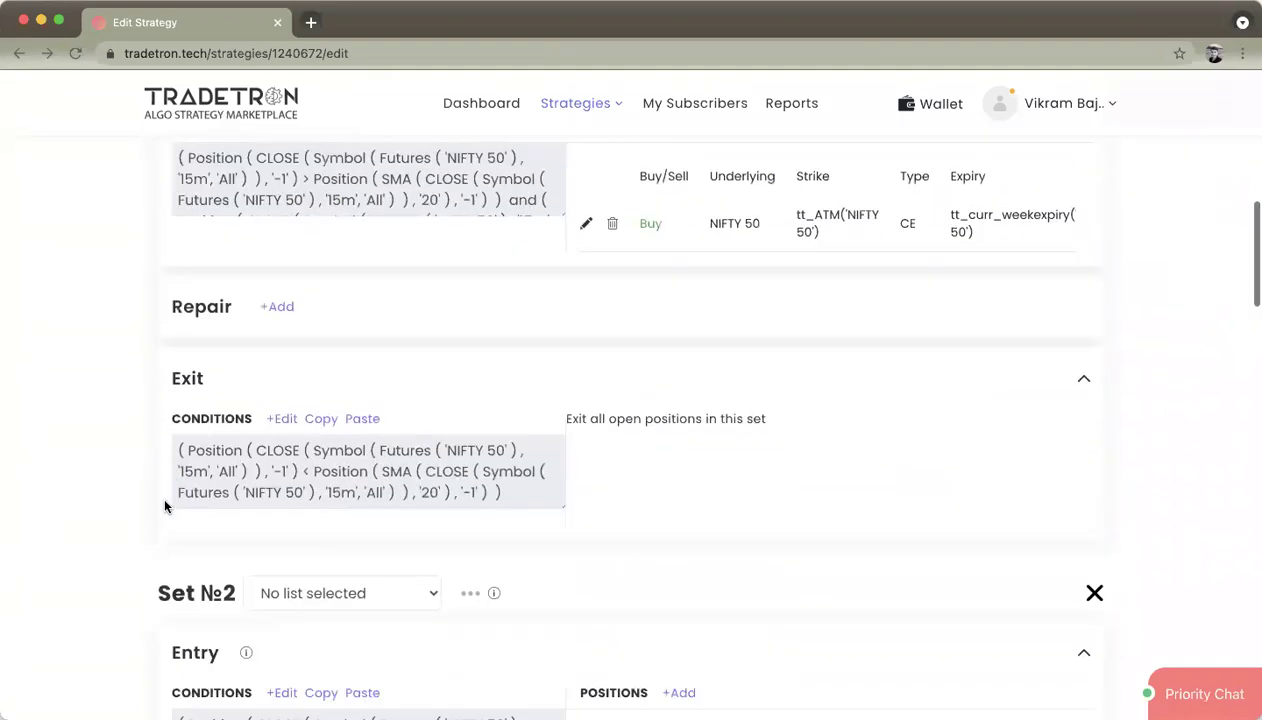
scroll(165, 505, "down", 10)
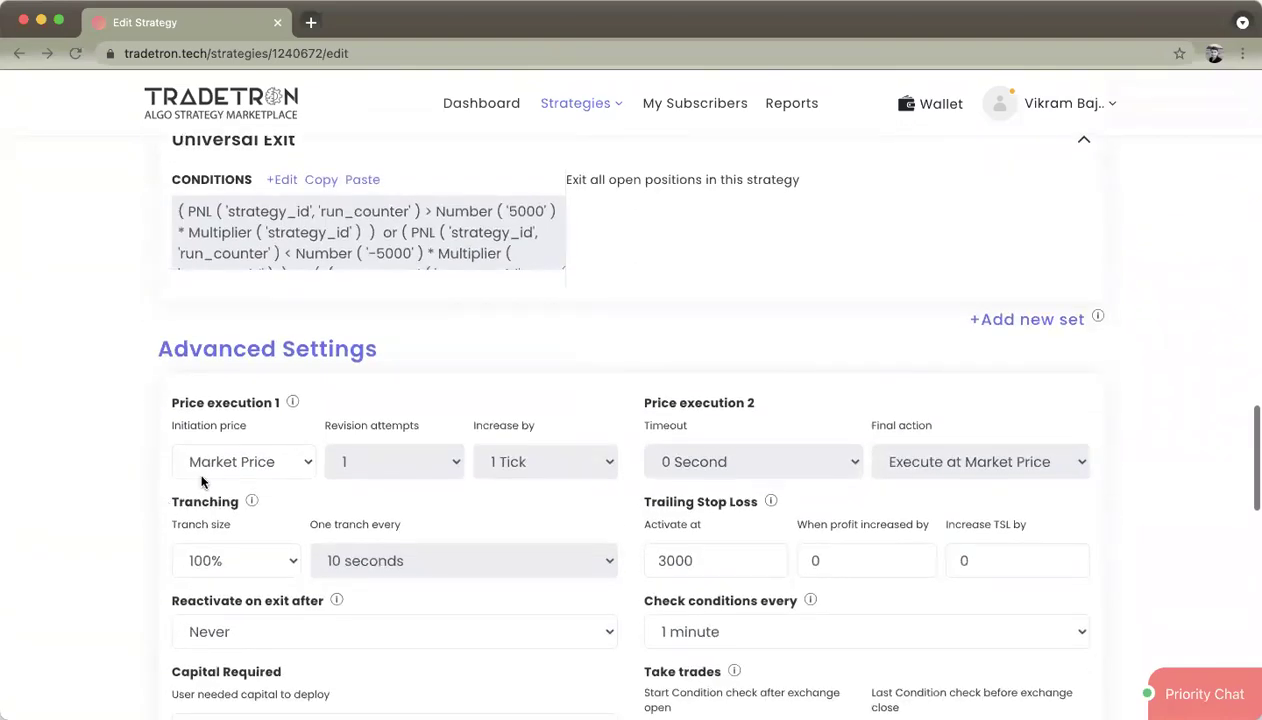
left_click(206, 462)
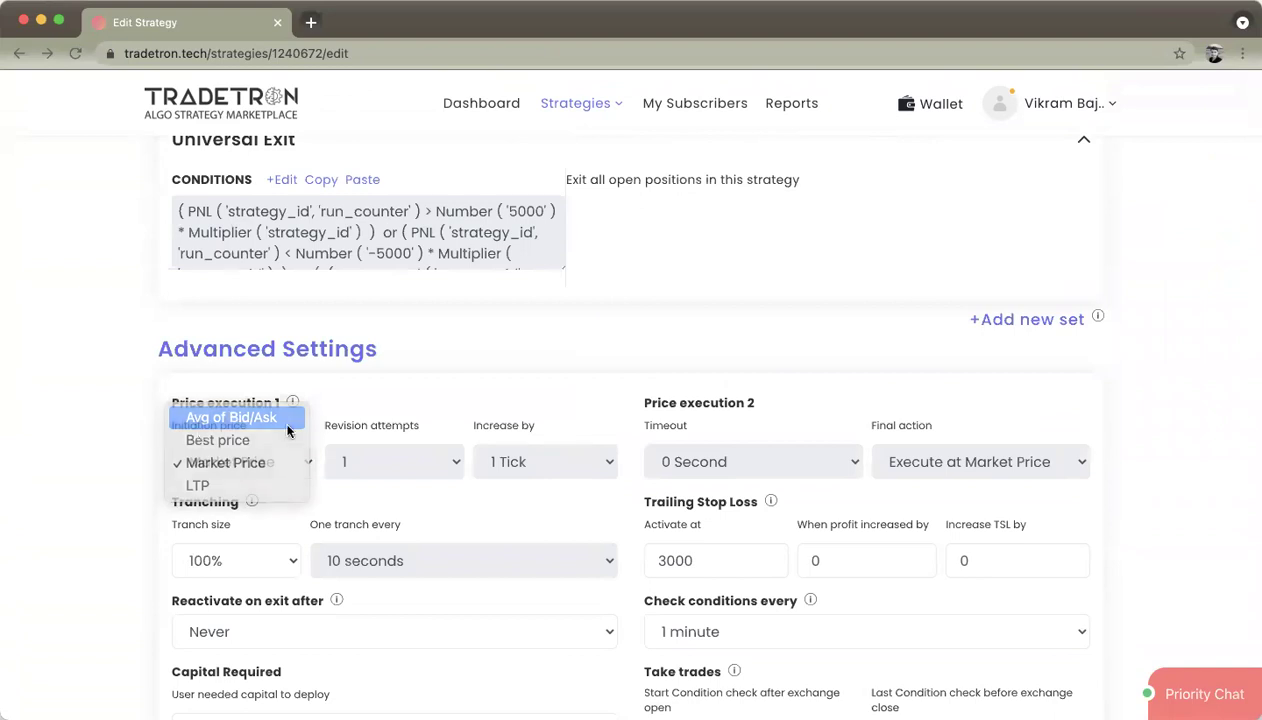
left_click(287, 424)
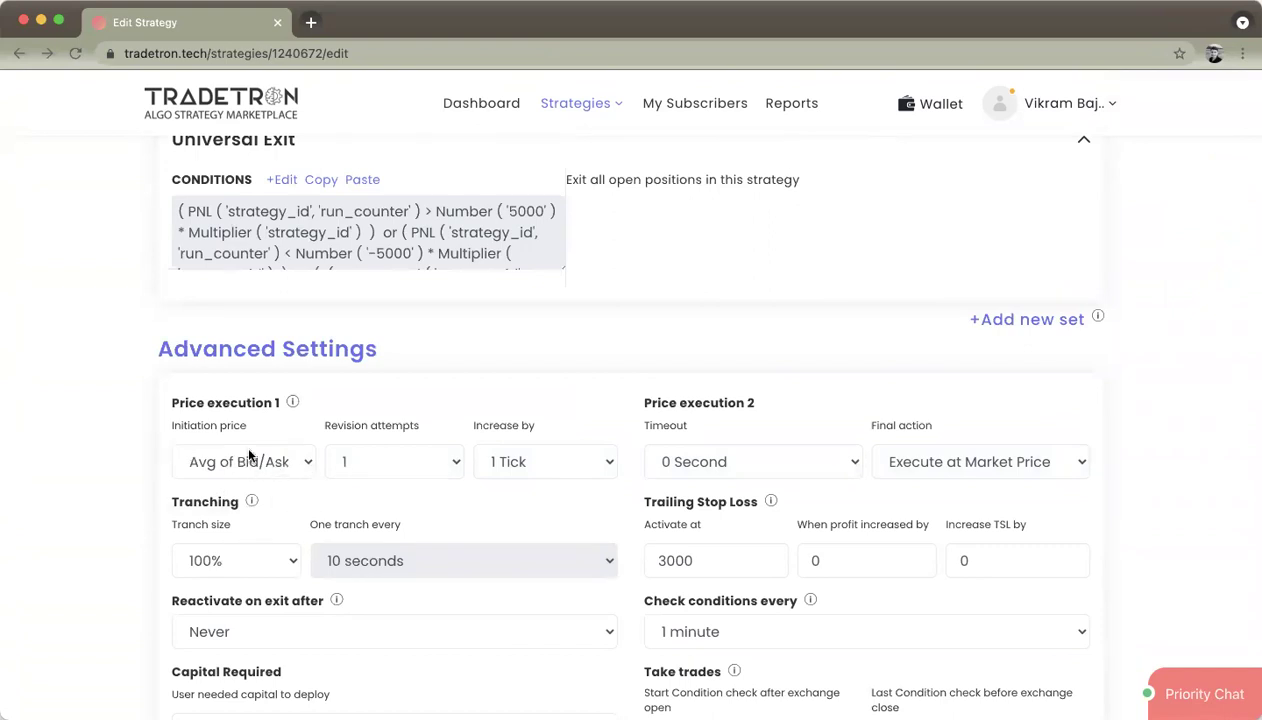
left_click_drag(189, 403, 260, 406)
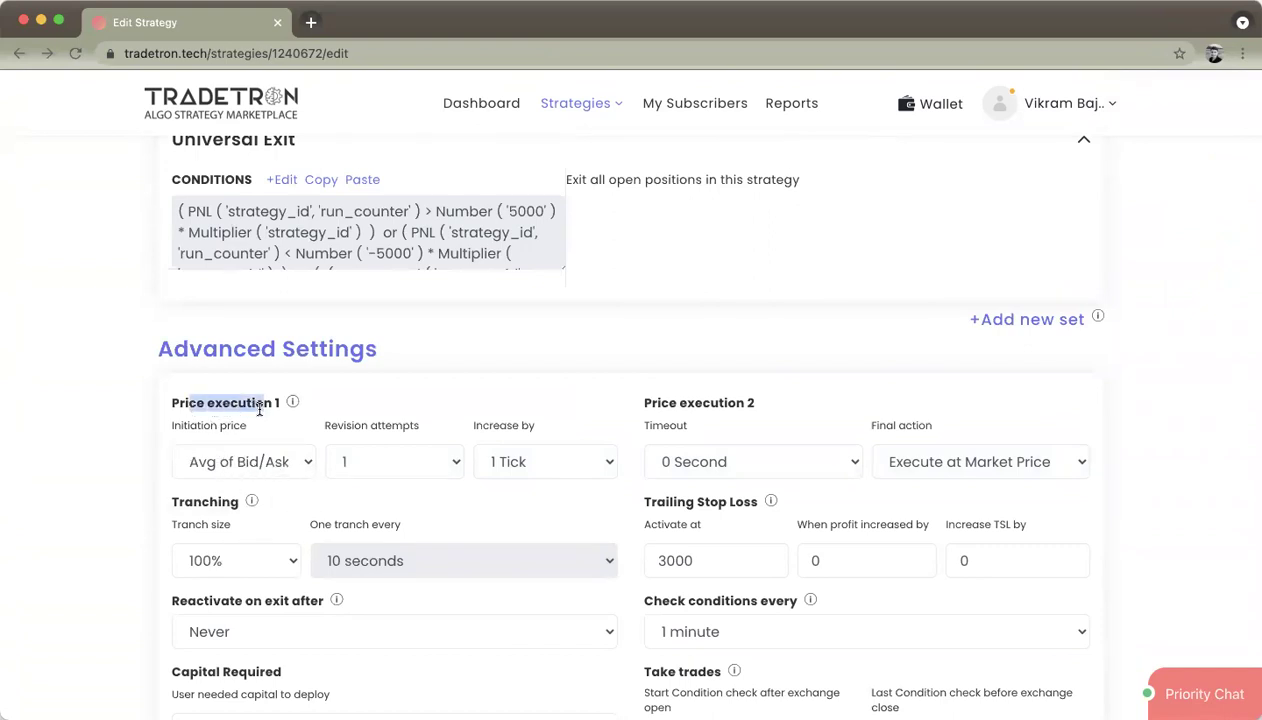
left_click(245, 460)
left_click(168, 471)
Set the Price execution 2 timeout to 3 Seconds and display the help text for Price execution 1
left_click(692, 450)
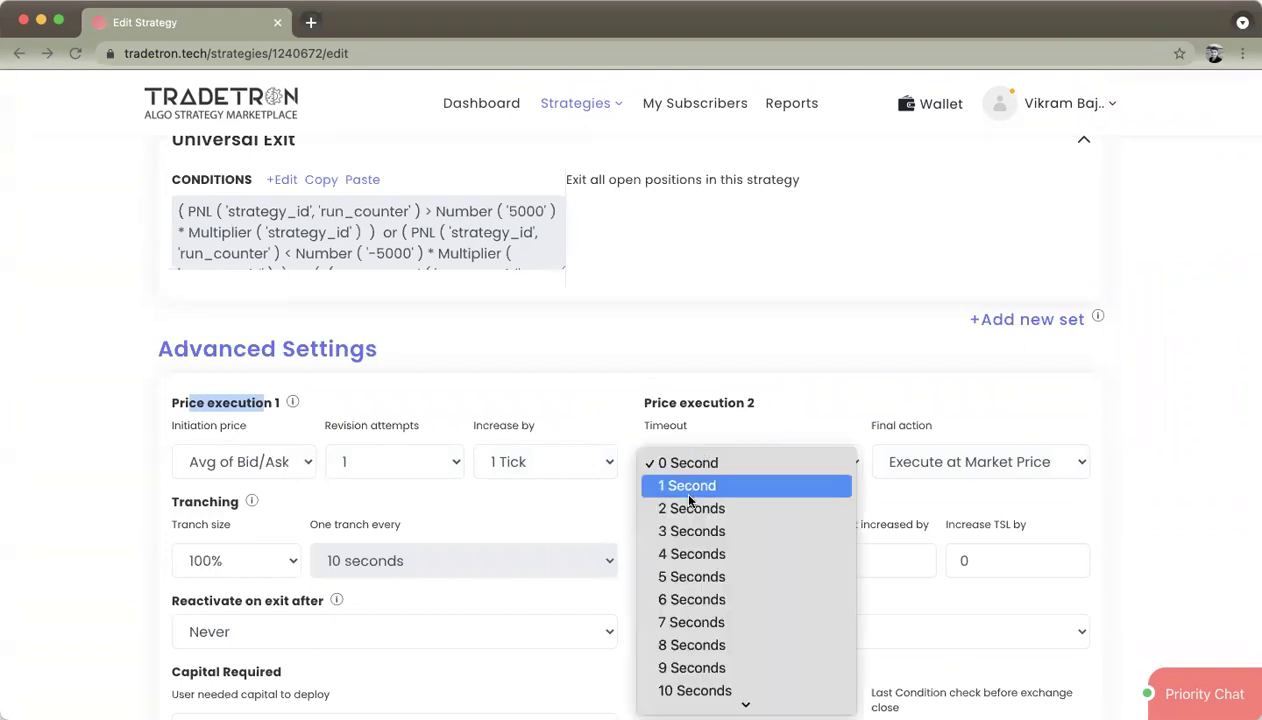
left_click(690, 531)
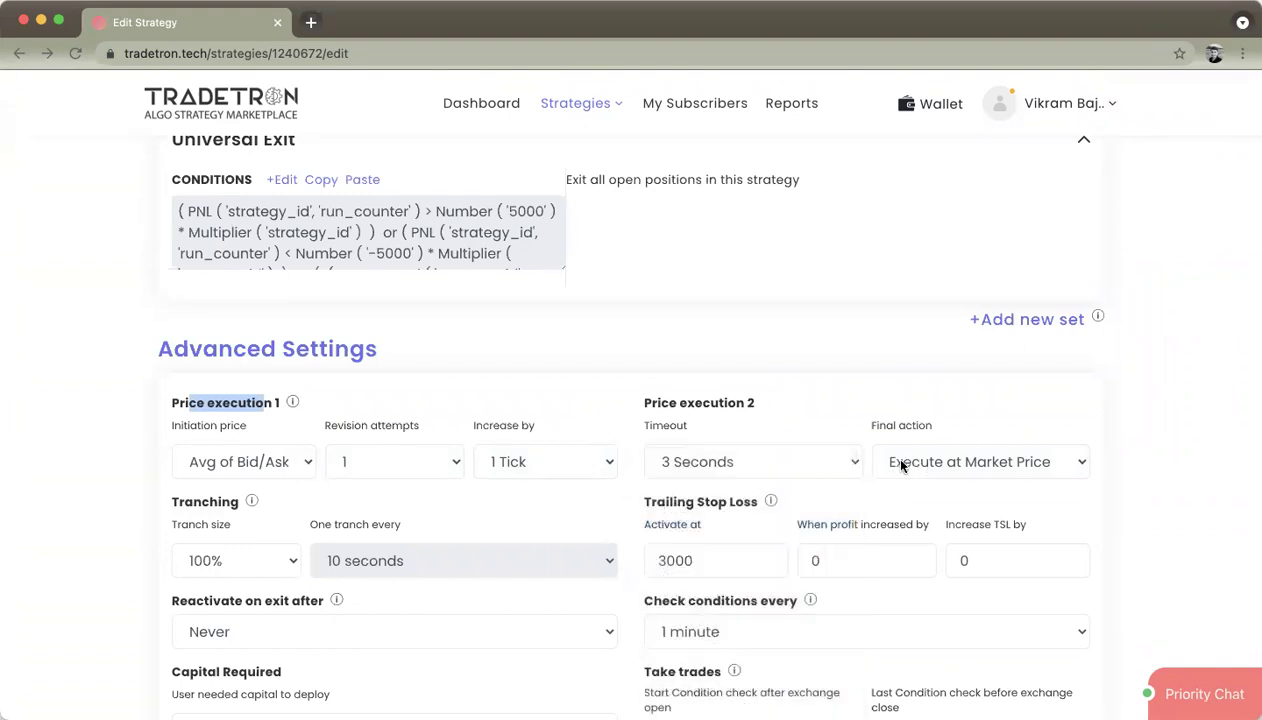
left_click(292, 401)
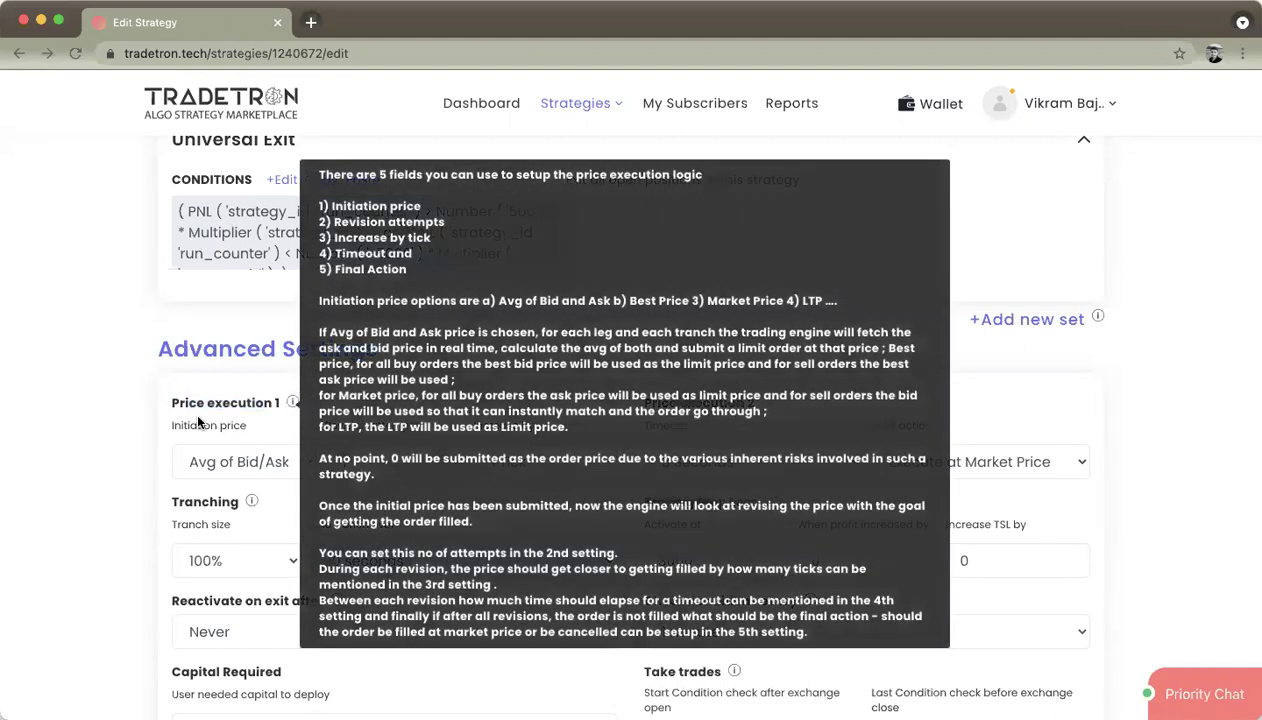
left_click(196, 414)
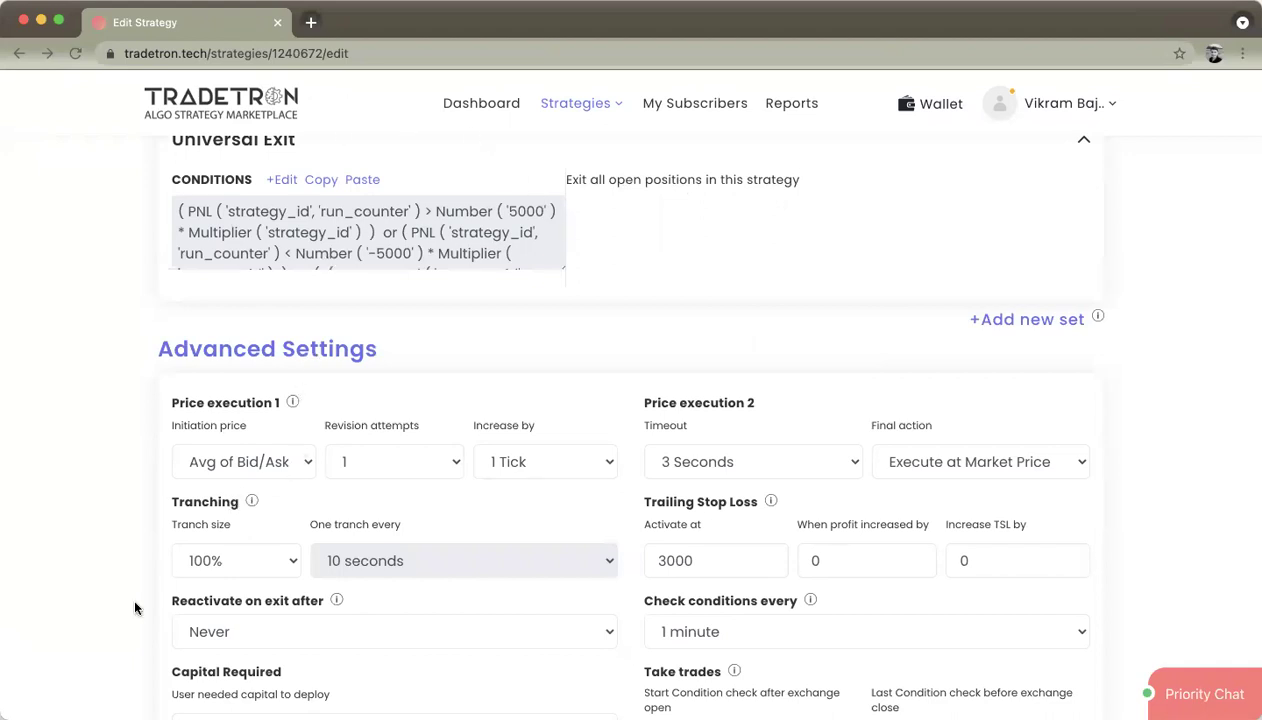
Set the strategy's Reactivate on exit after option to 2 minutes
left_click_drag(168, 601, 314, 598)
left_click(296, 631)
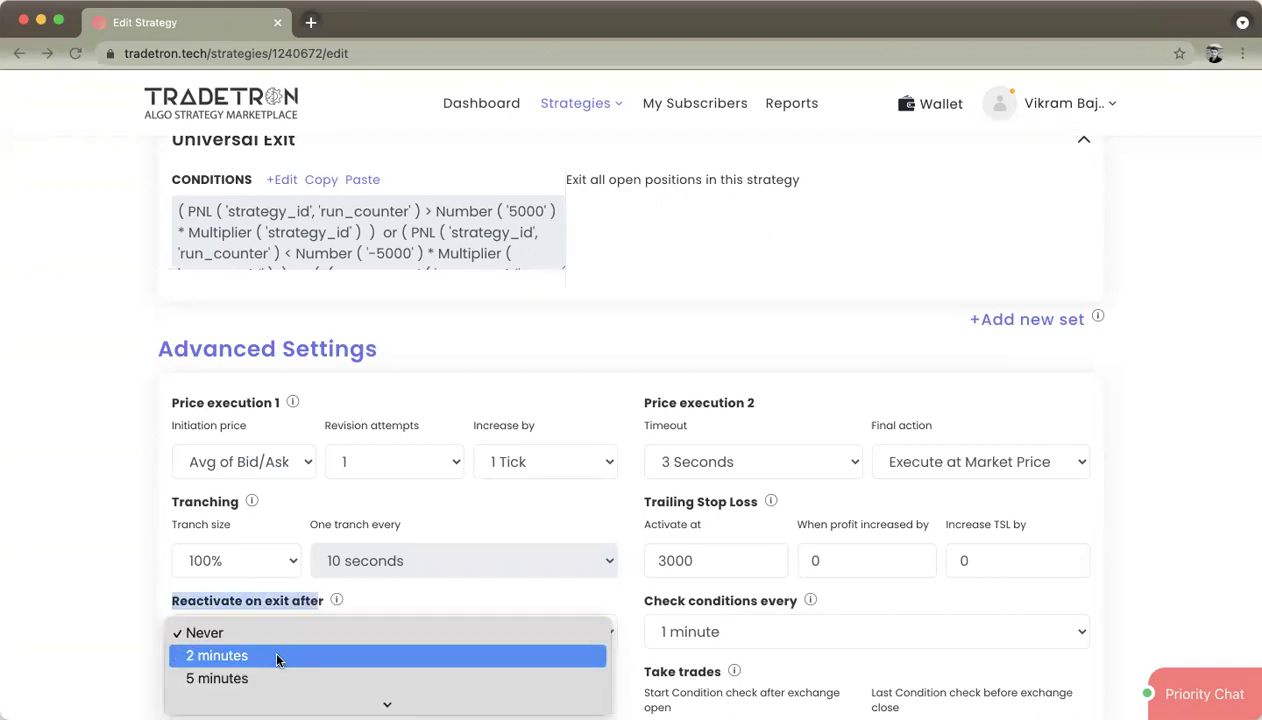
left_click(278, 657)
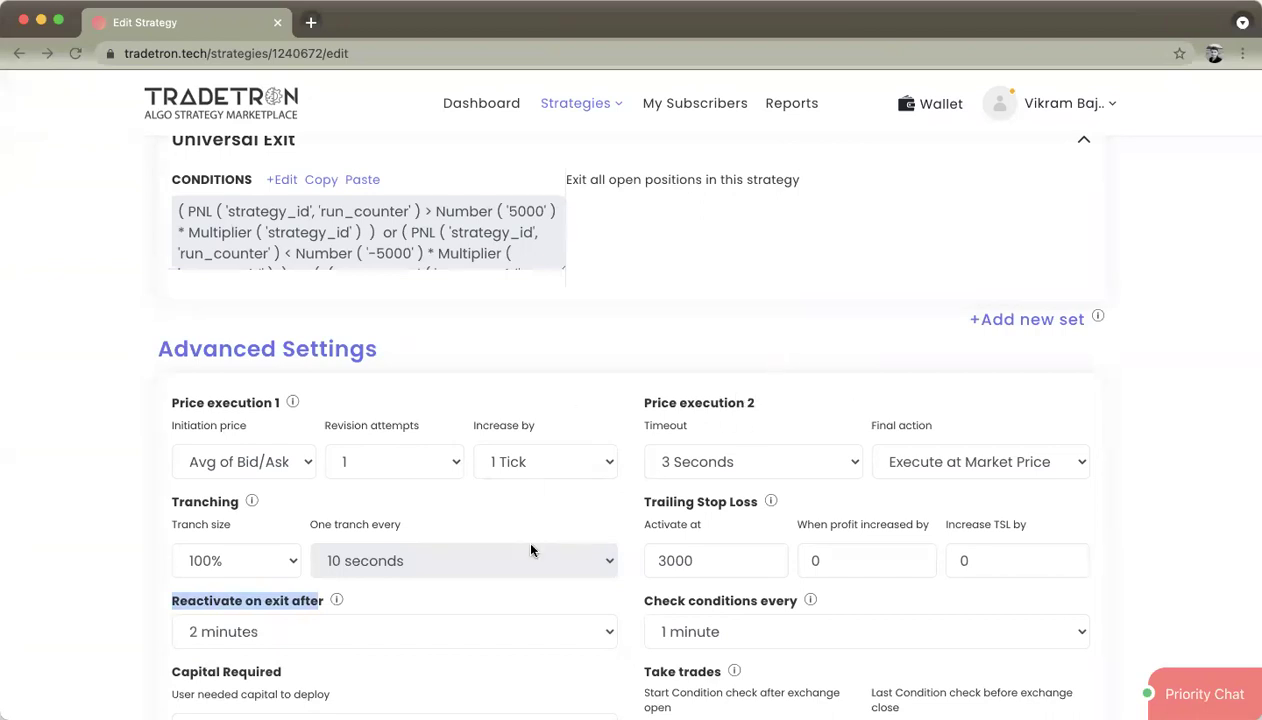
left_click(373, 619)
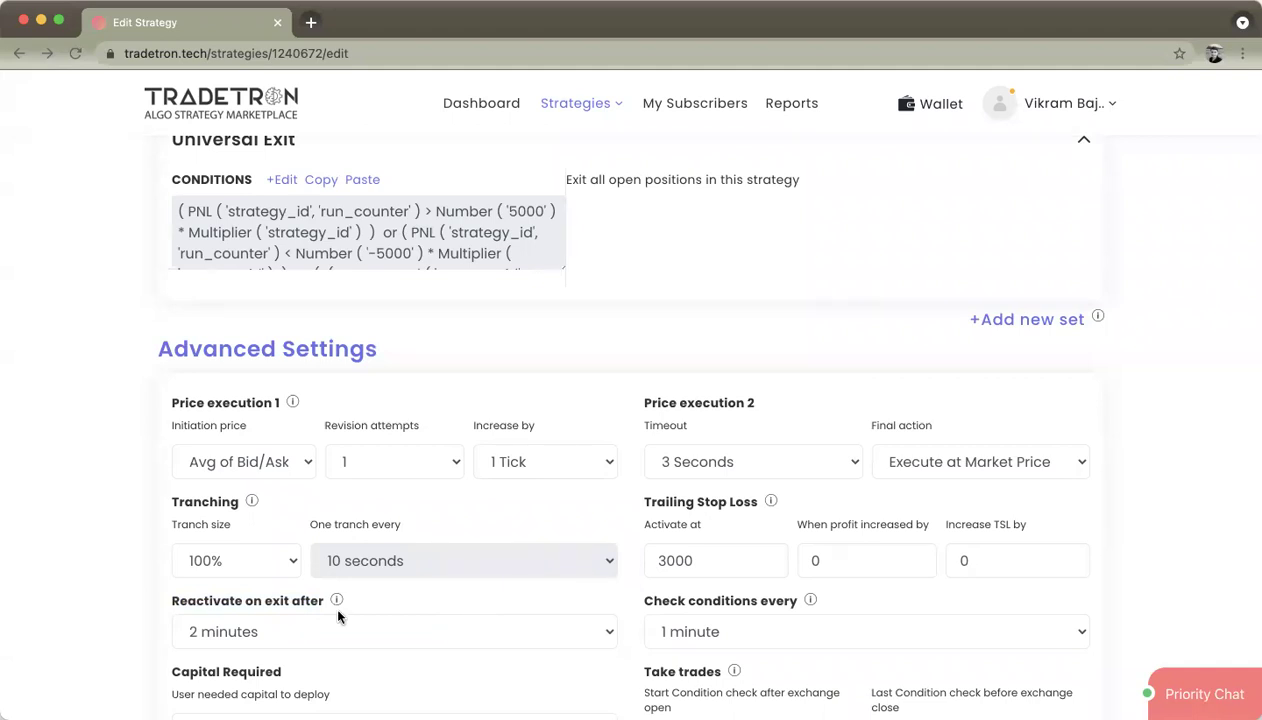
left_click_drag(180, 593, 270, 592)
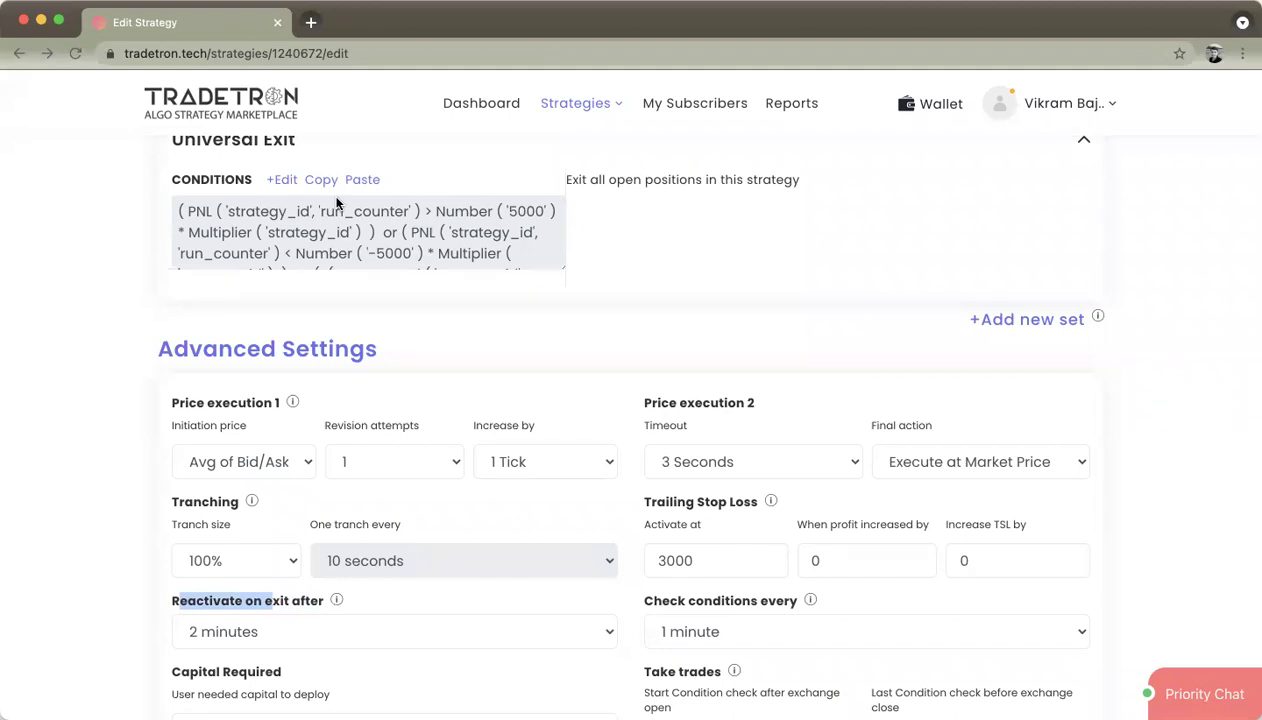
Add a fourth condition to Set №2's Entry conditions and insert the Positions Detail keyword in it
scroll(422, 299, "up", 2)
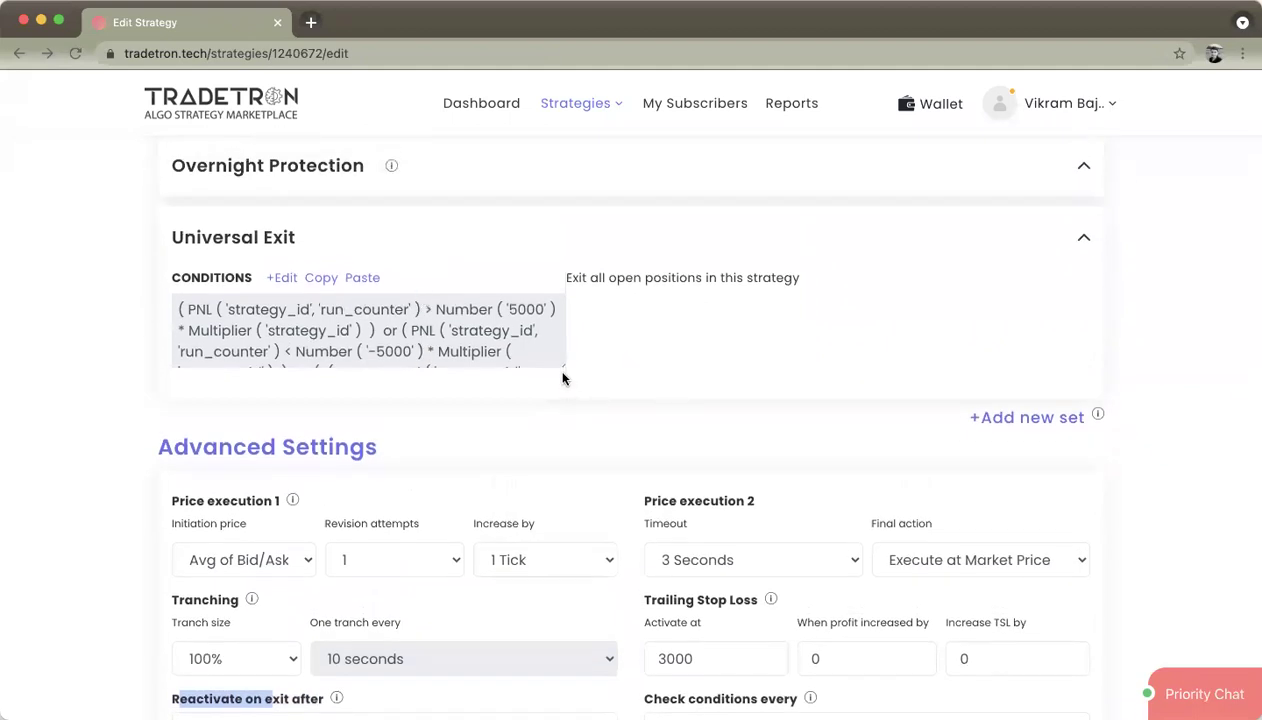
scroll(562, 378, "up", 6)
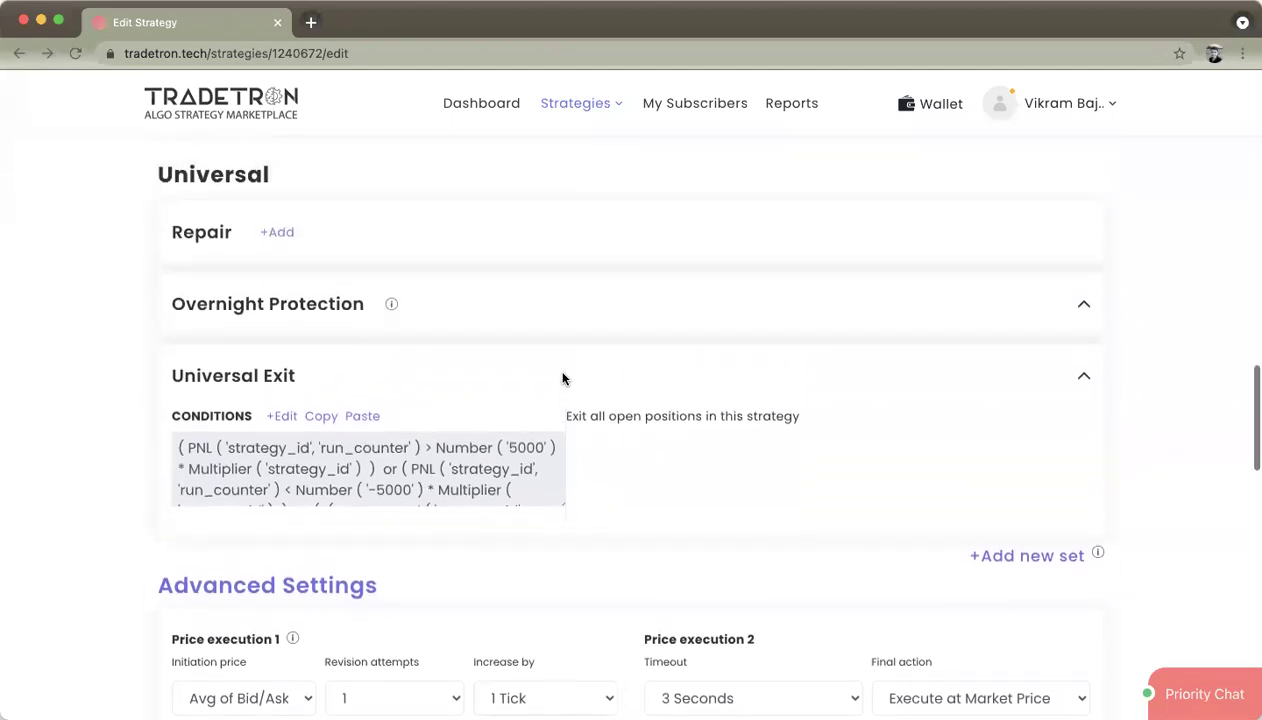
scroll(562, 378, "up", 1)
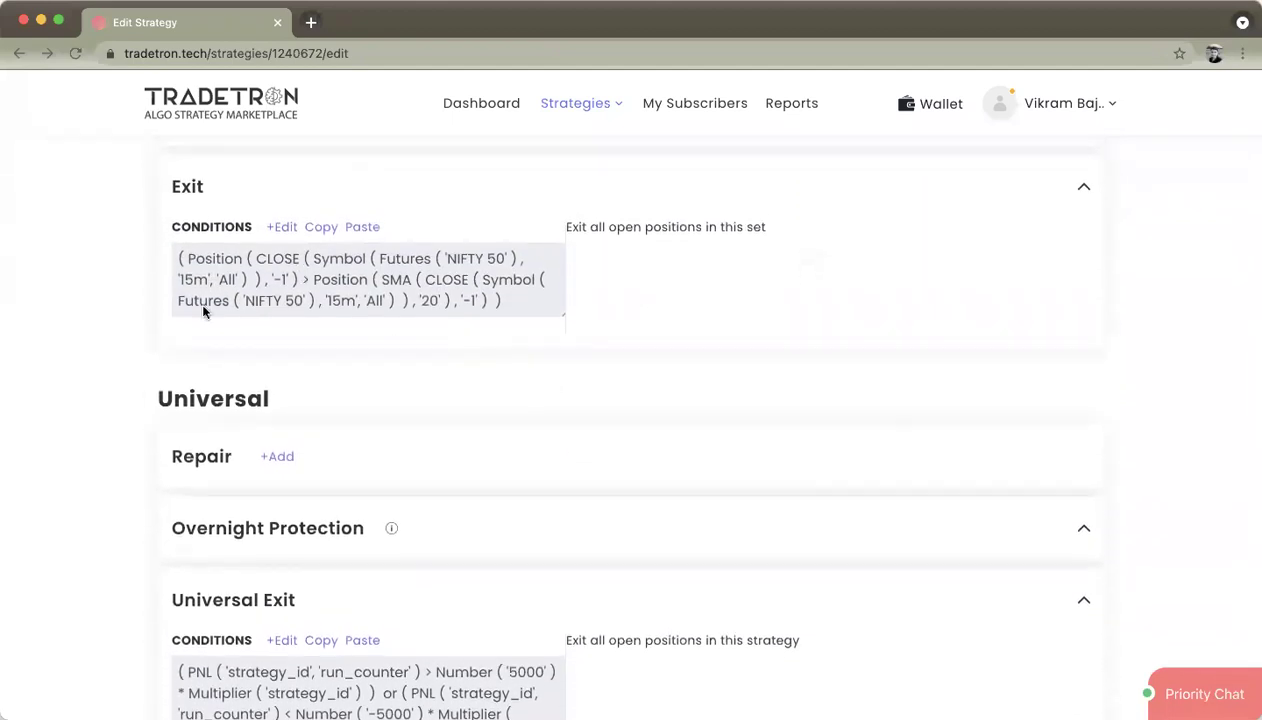
scroll(289, 217, "up", 6)
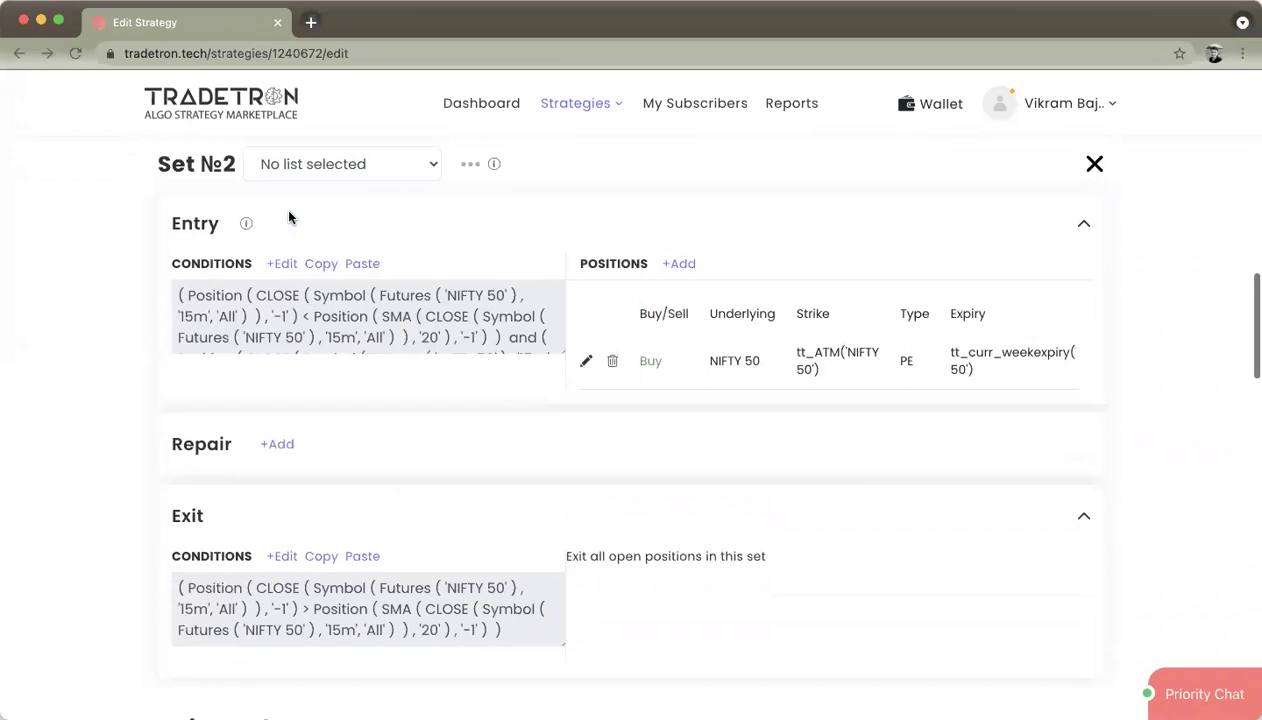
left_click(285, 264)
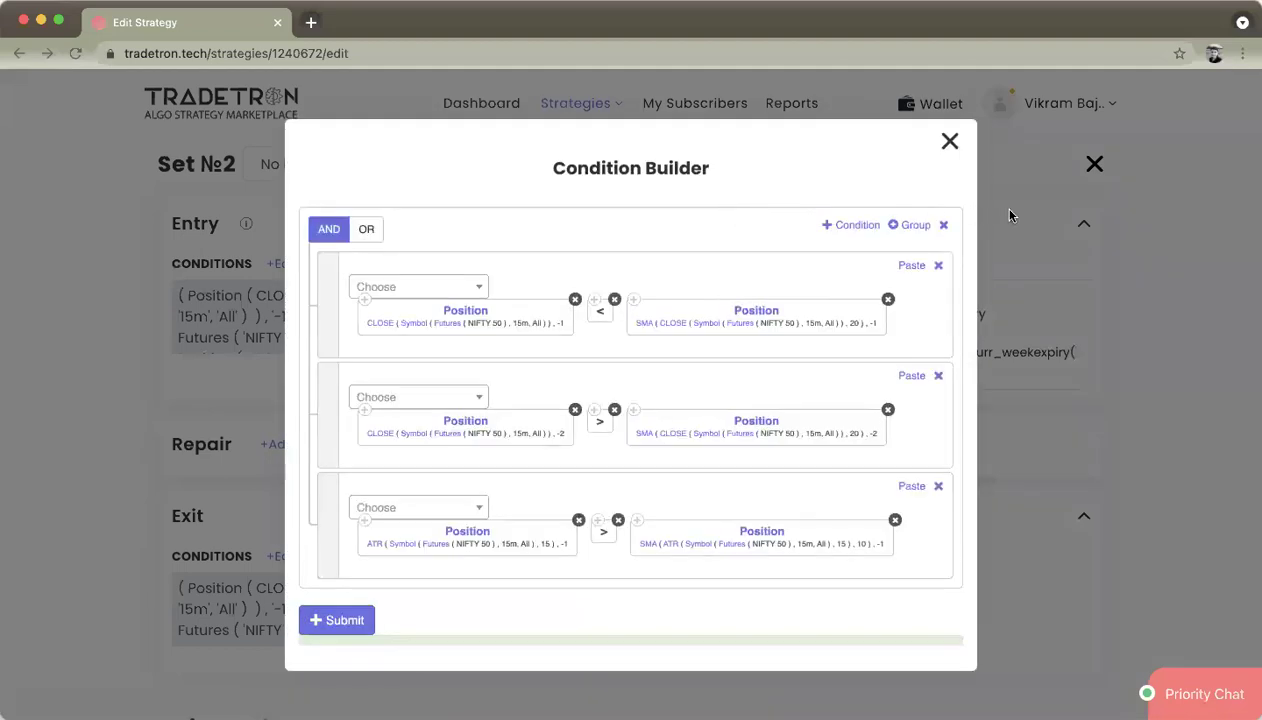
left_click(853, 226)
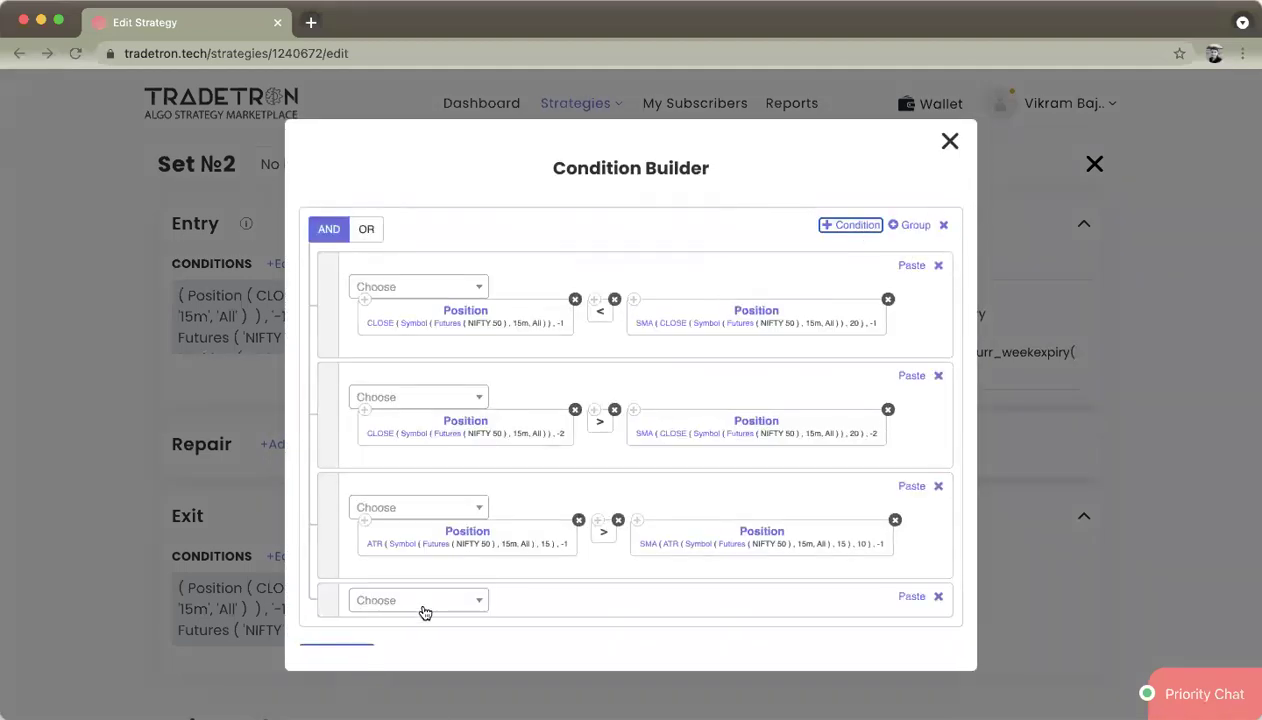
left_click(425, 601)
type("pos")
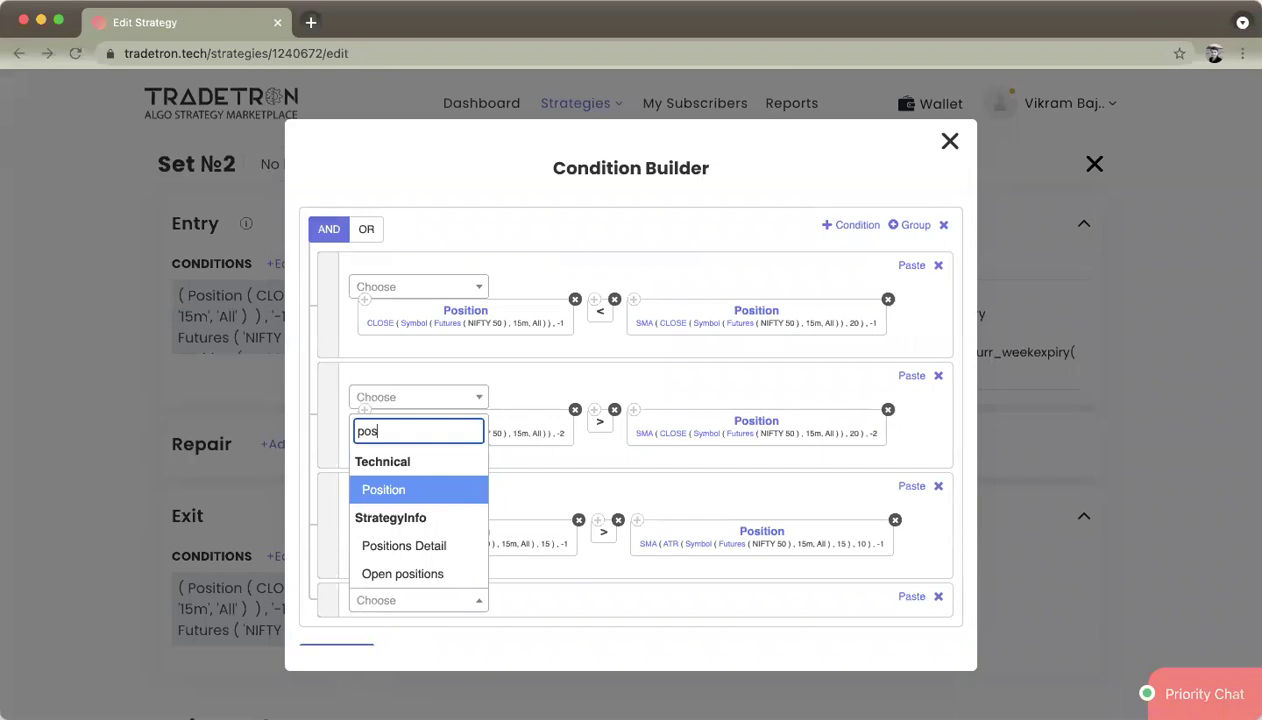
key("Down")
key("Return")
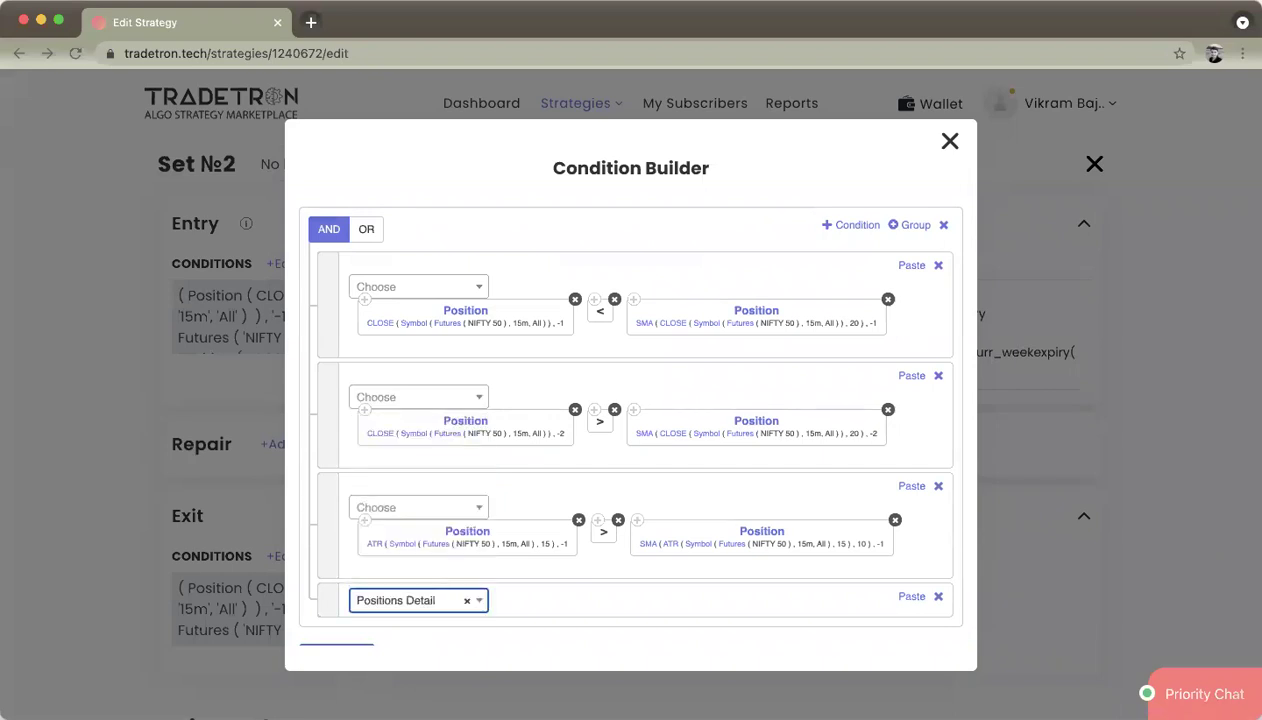
Set the Positions Detail condition type to Entry and its Value/quantity option to quantity, keeping All transaction and instrument types
key("Down")
key("Down")
key("Down")
key("Up")
key("Return")
key("Tab")
key("Tab")
key("Tab")
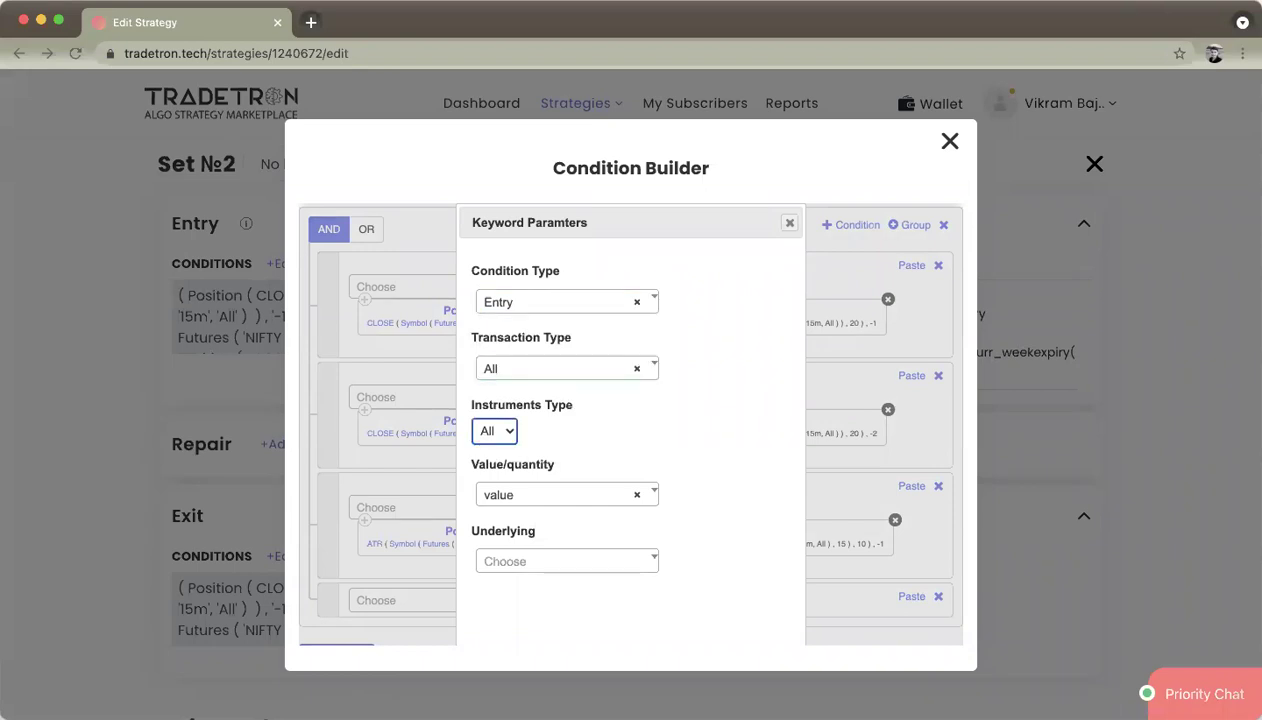
key("Down")
key("Down")
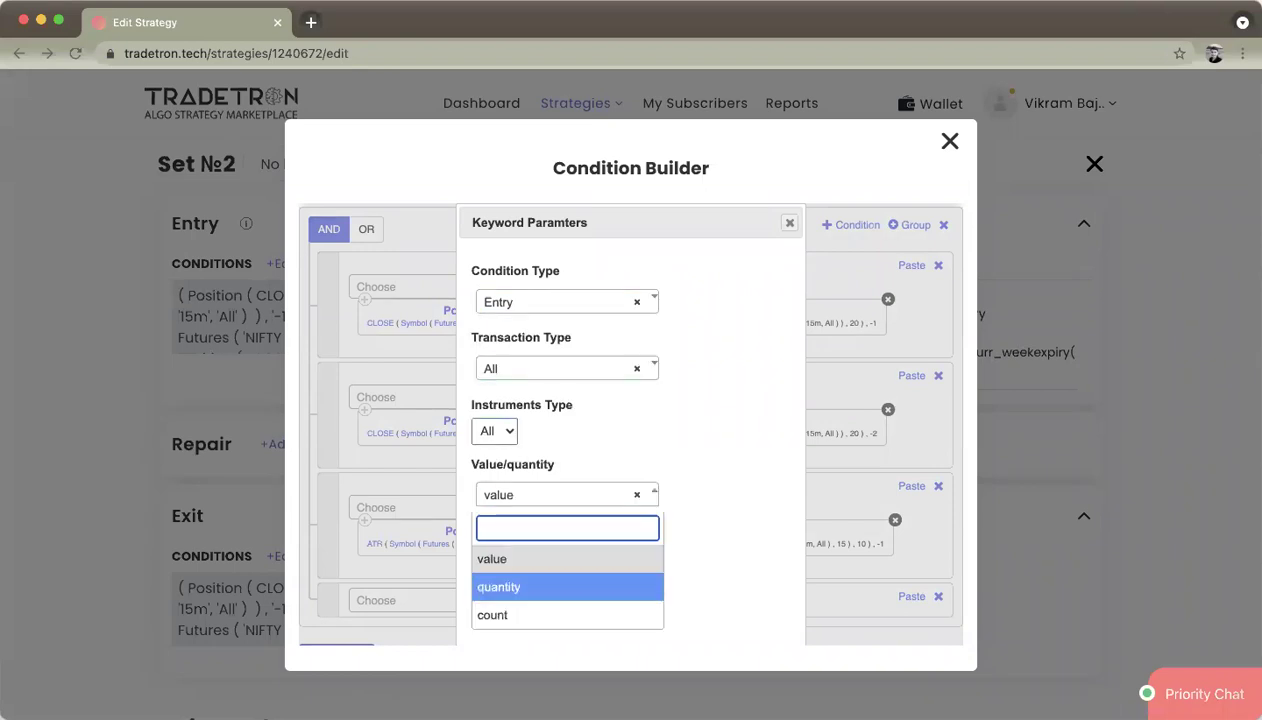
key("Return")
Choose NIFTY 50 as the Positions Detail underlying and accept the keyword parameters
key("Tab")
key("Down")
type("nifty")
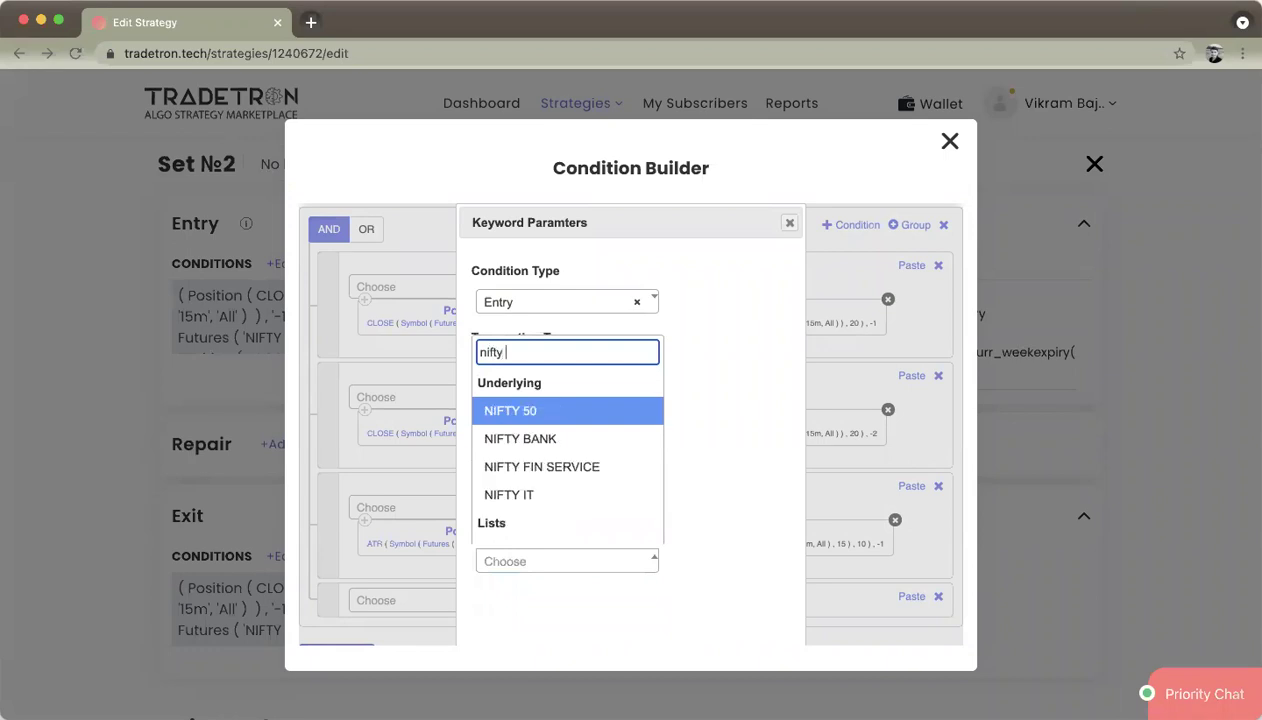
key("Return")
key("Tab")
key("Return")
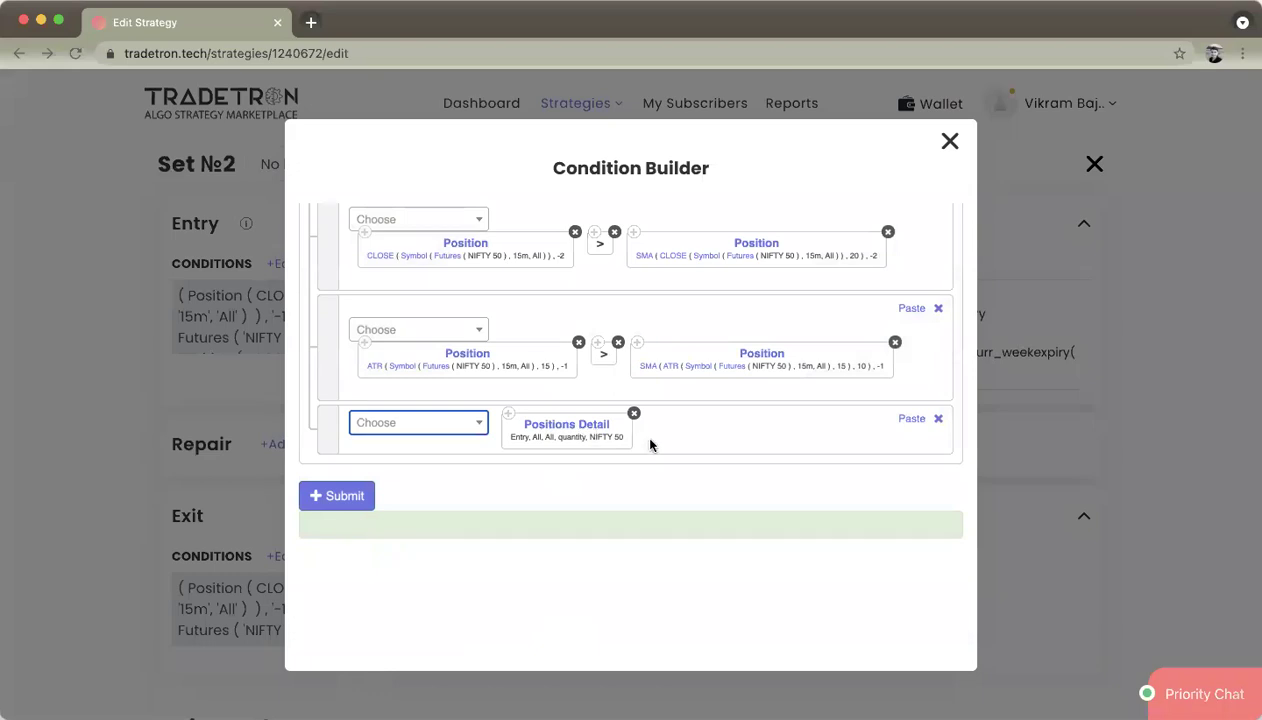
Complete the Positions Detail condition with a less-than comparison against the Number 225
left_click(466, 420)
type("<")
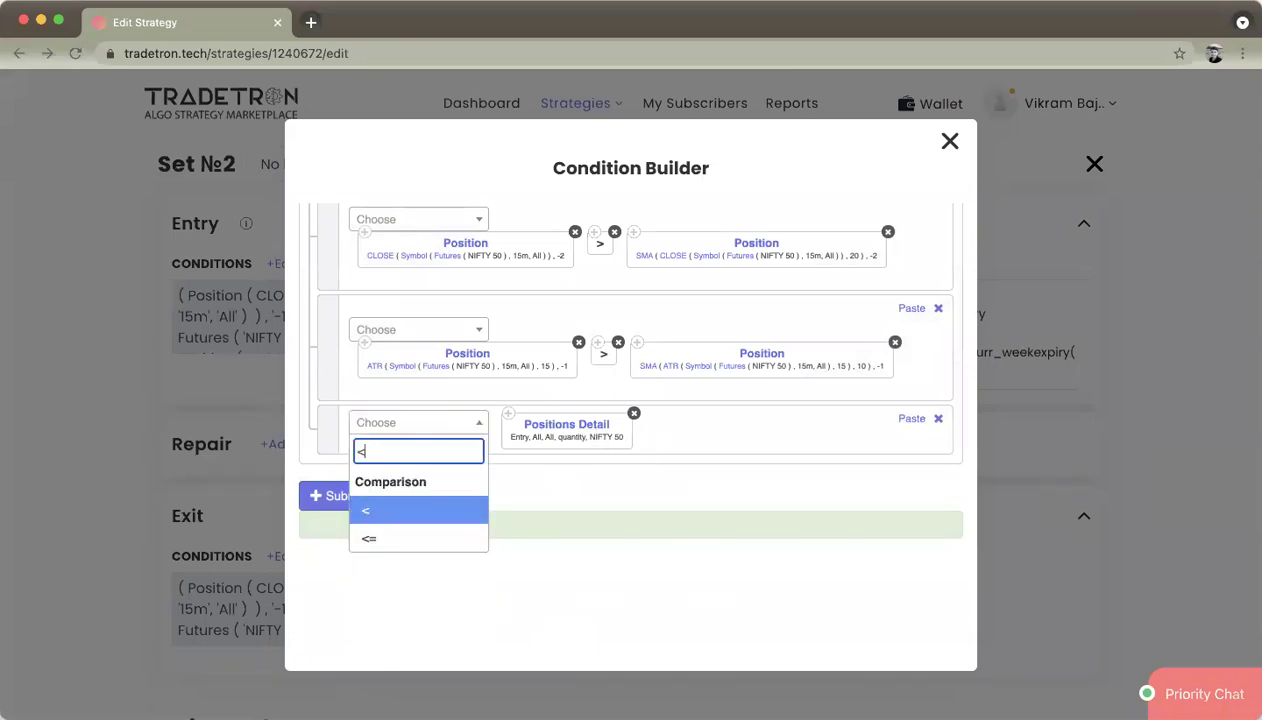
key("Return")
type("number")
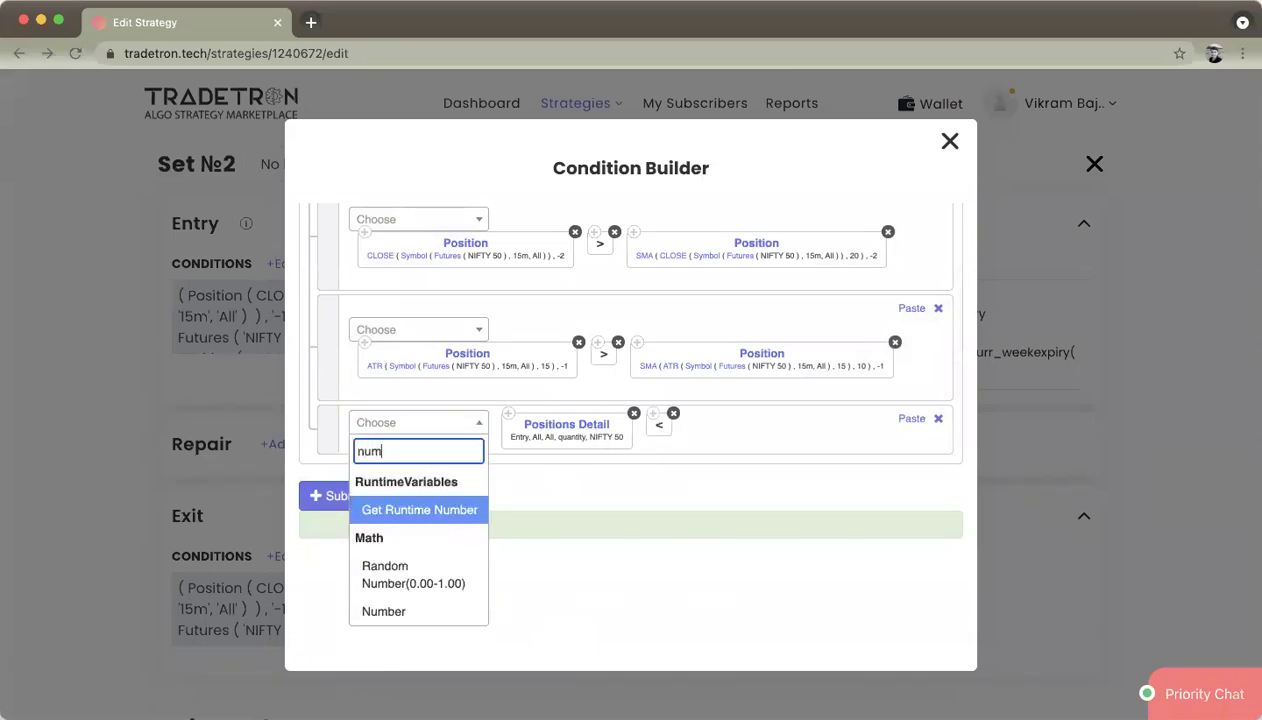
key("Down")
key("Down")
key("Return")
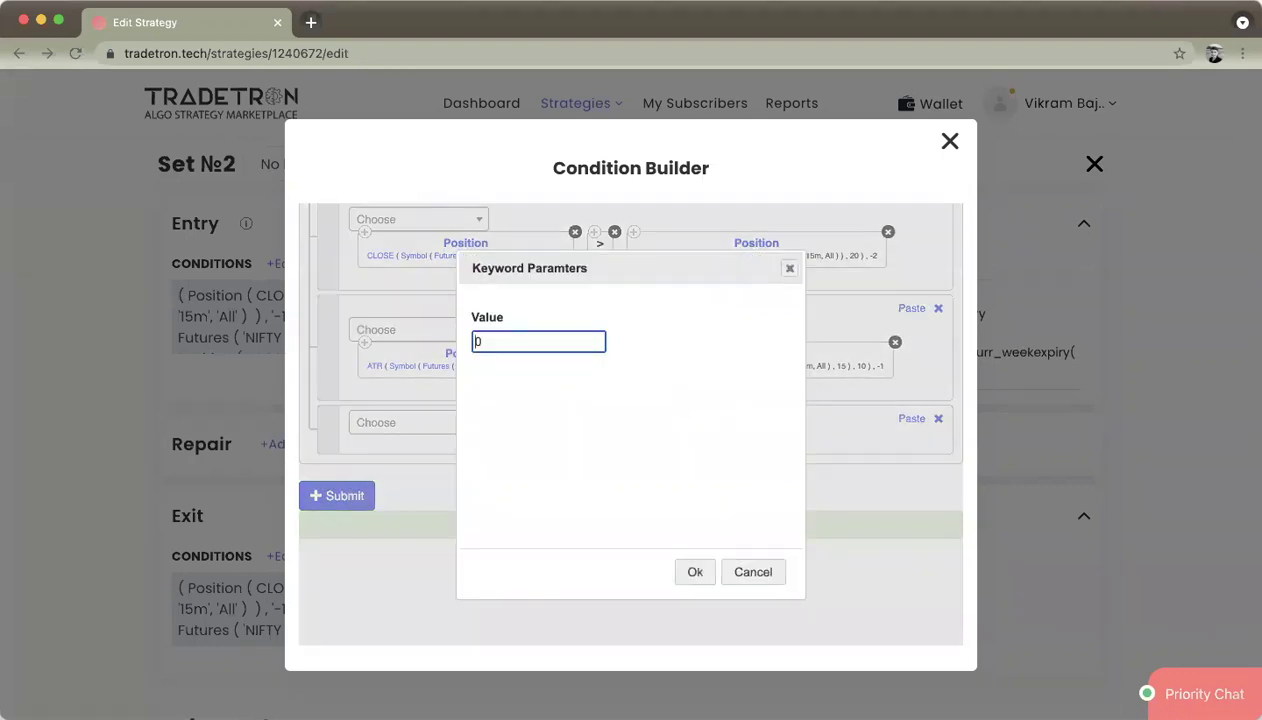
type("225")
left_click(514, 340)
key("BackSpace")
left_click(692, 574)
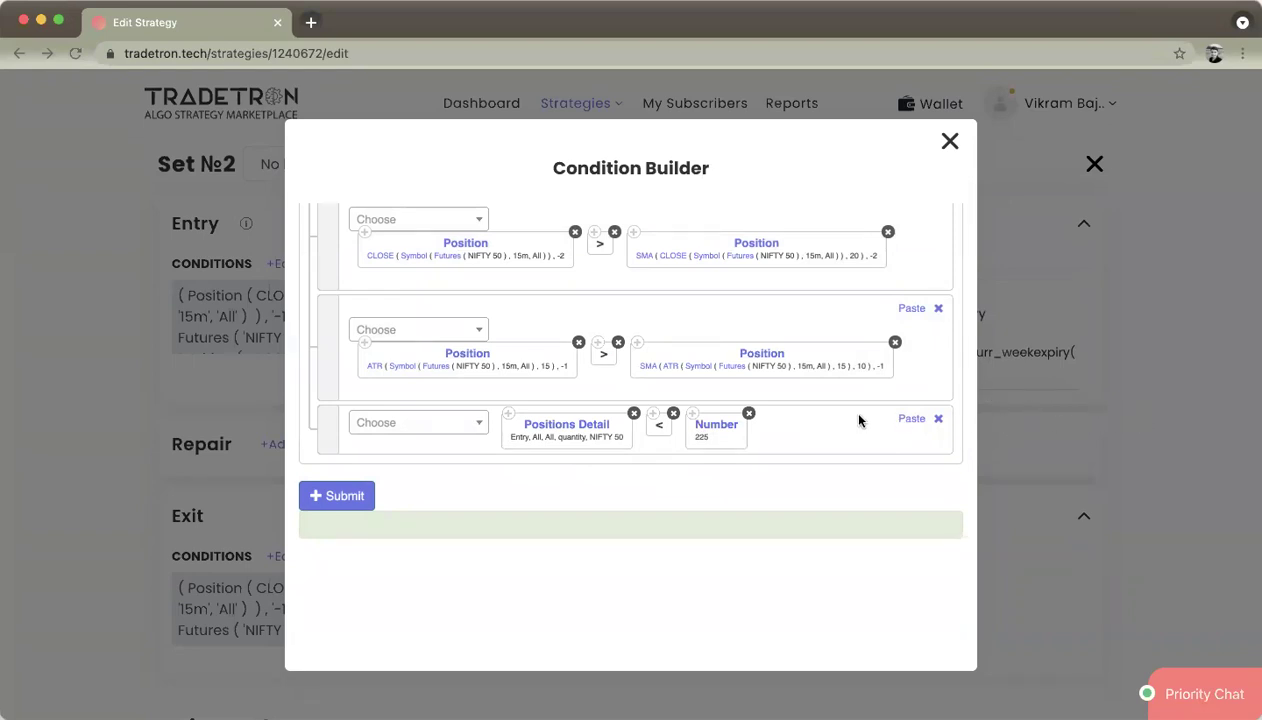
Add a fifth condition to Set №2's Entry conditions, starting with the Today keyword on exchange NSE and an equality operator
scroll(858, 420, "down", 1)
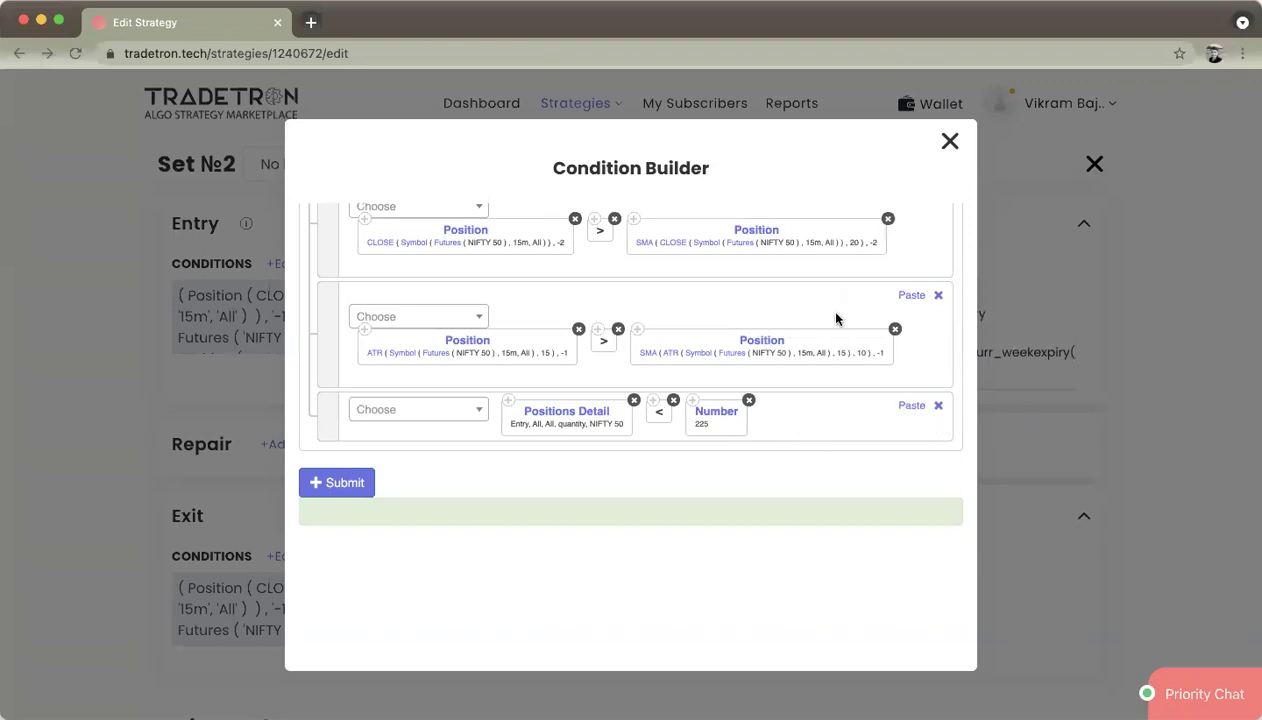
scroll(836, 319, "up", 5)
left_click(855, 229)
scroll(741, 470, "down", 3)
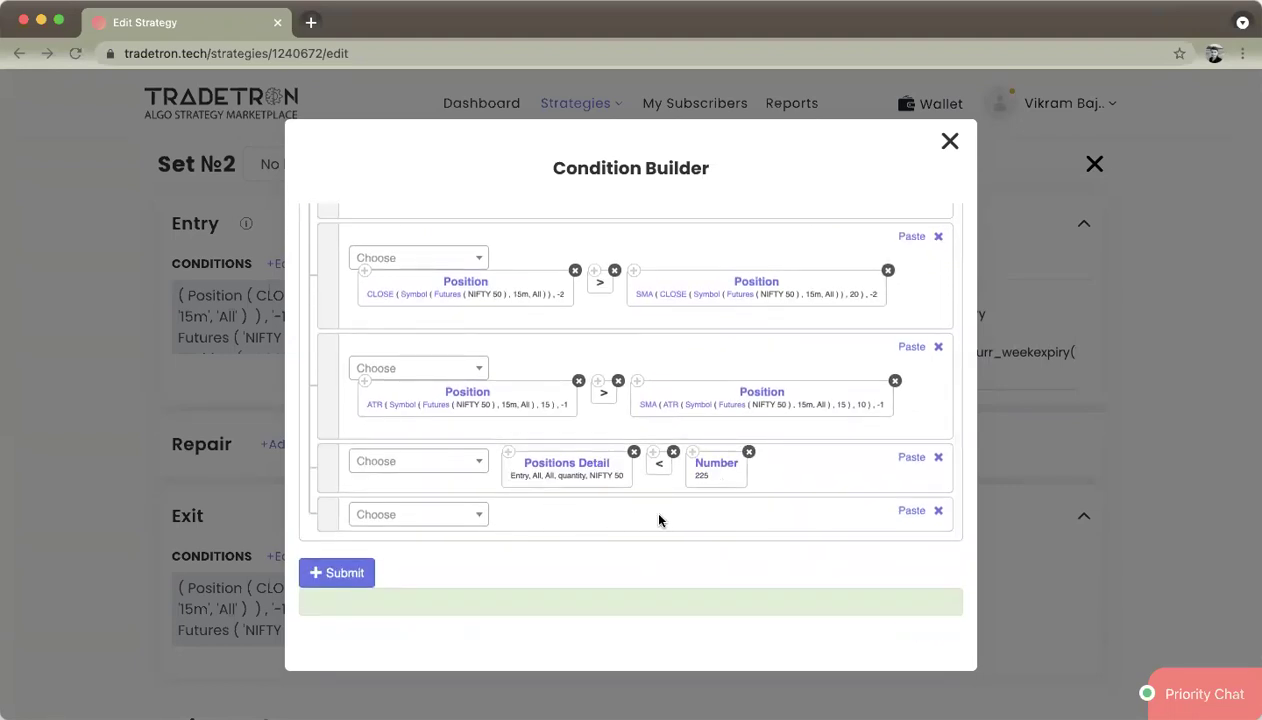
left_click(460, 517)
type("today")
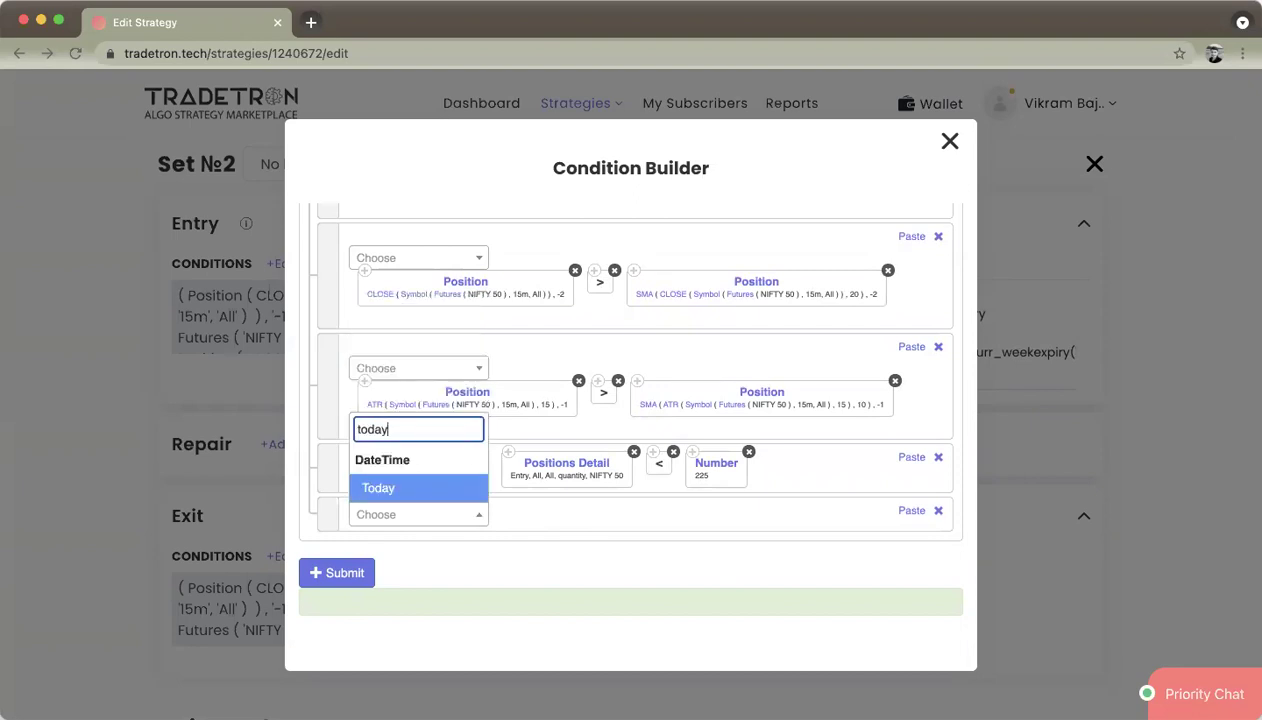
key("Return")
key("Return")
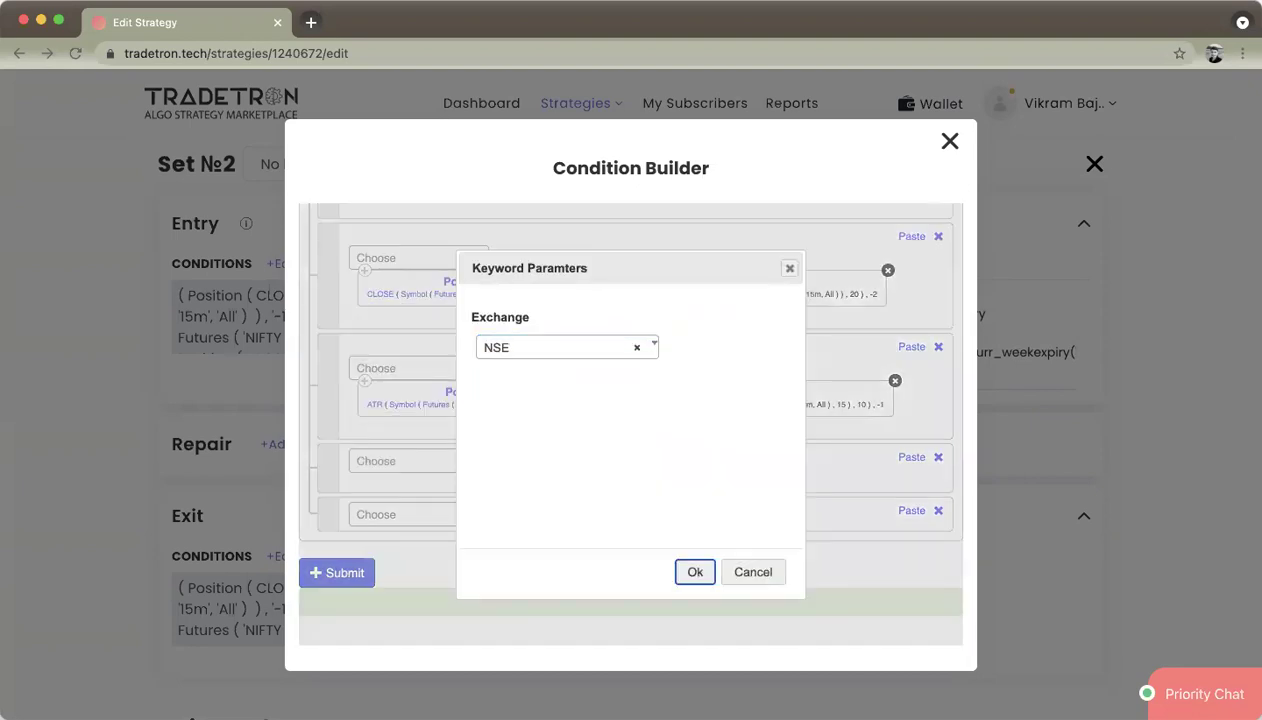
type("=")
key("Return")
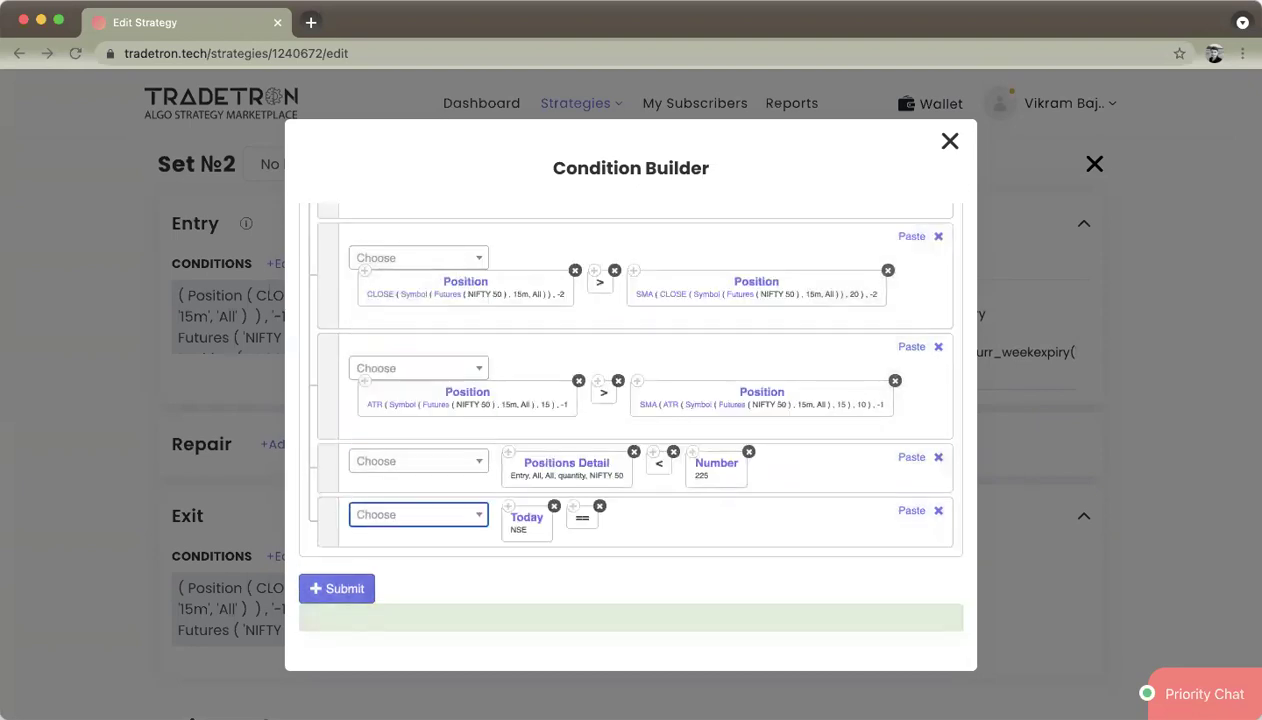
Complete the Today condition with the Current Week Expiry keyword, using NIFTY BANK as underlying and an Nth expiry of 0
type("curr")
key("Down")
key("Return")
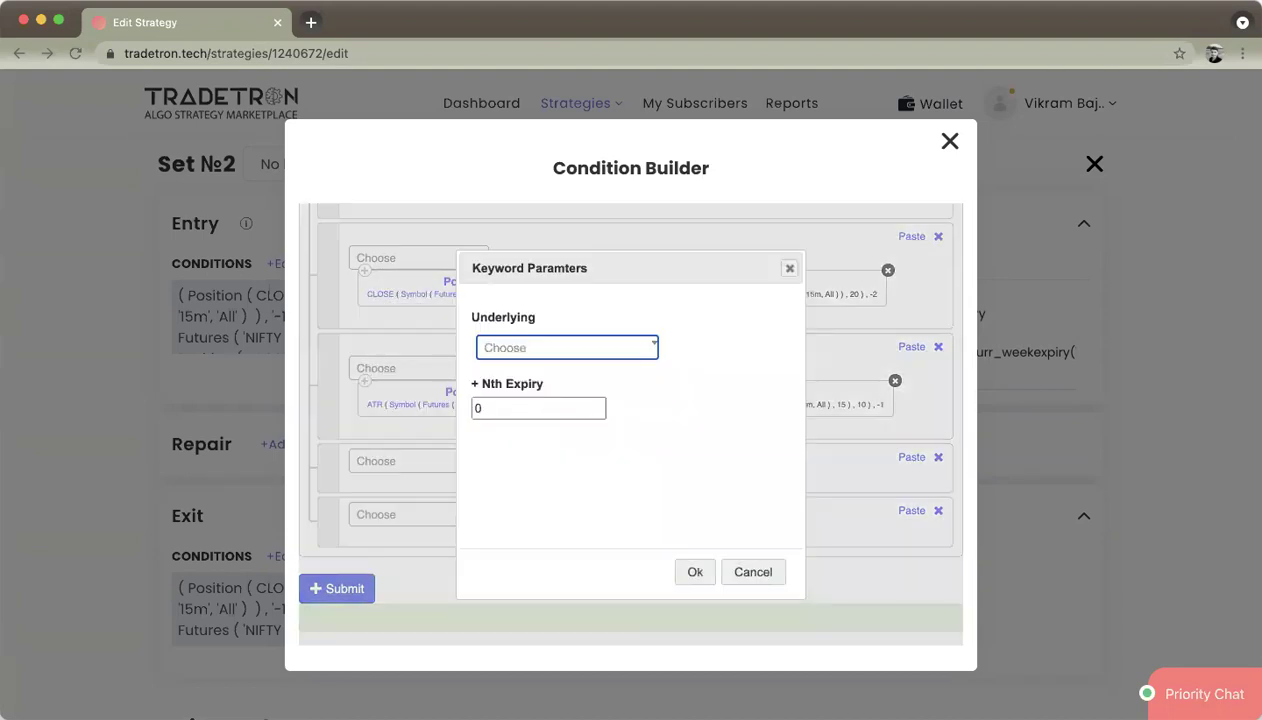
type("nifty")
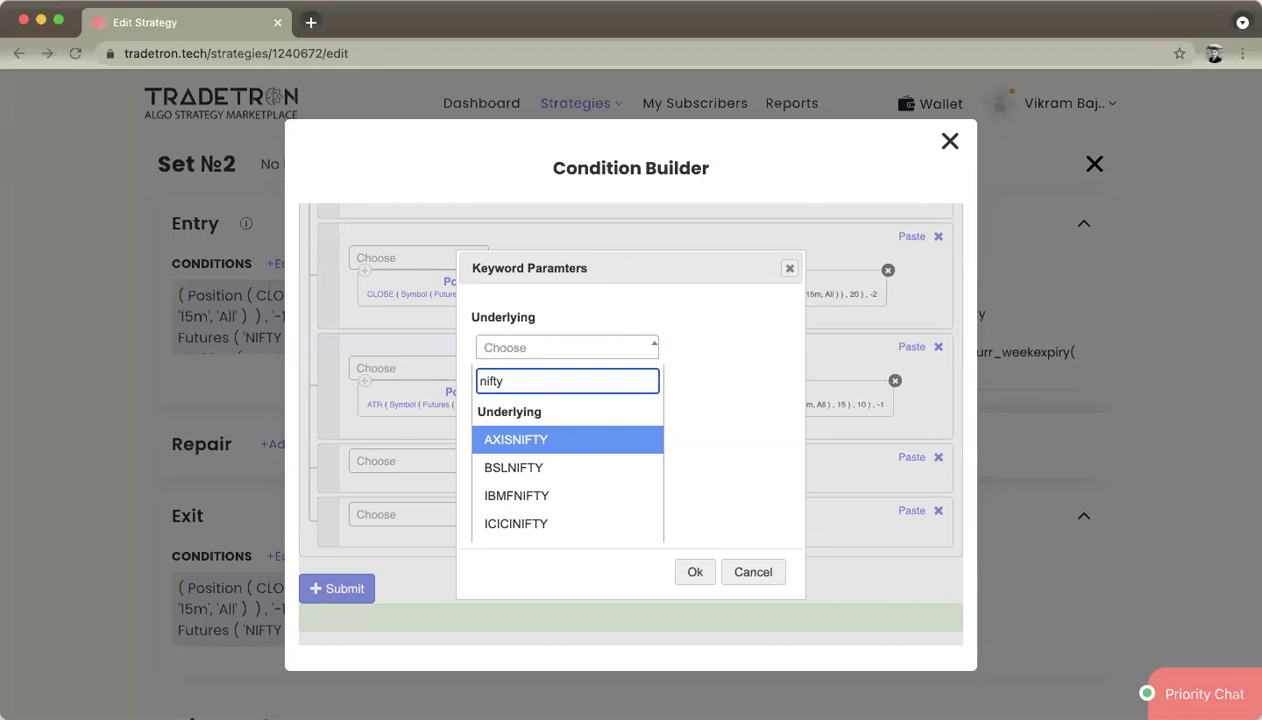
key("Down")
key("Return")
key("Tab")
key("Tab")
key("Return")
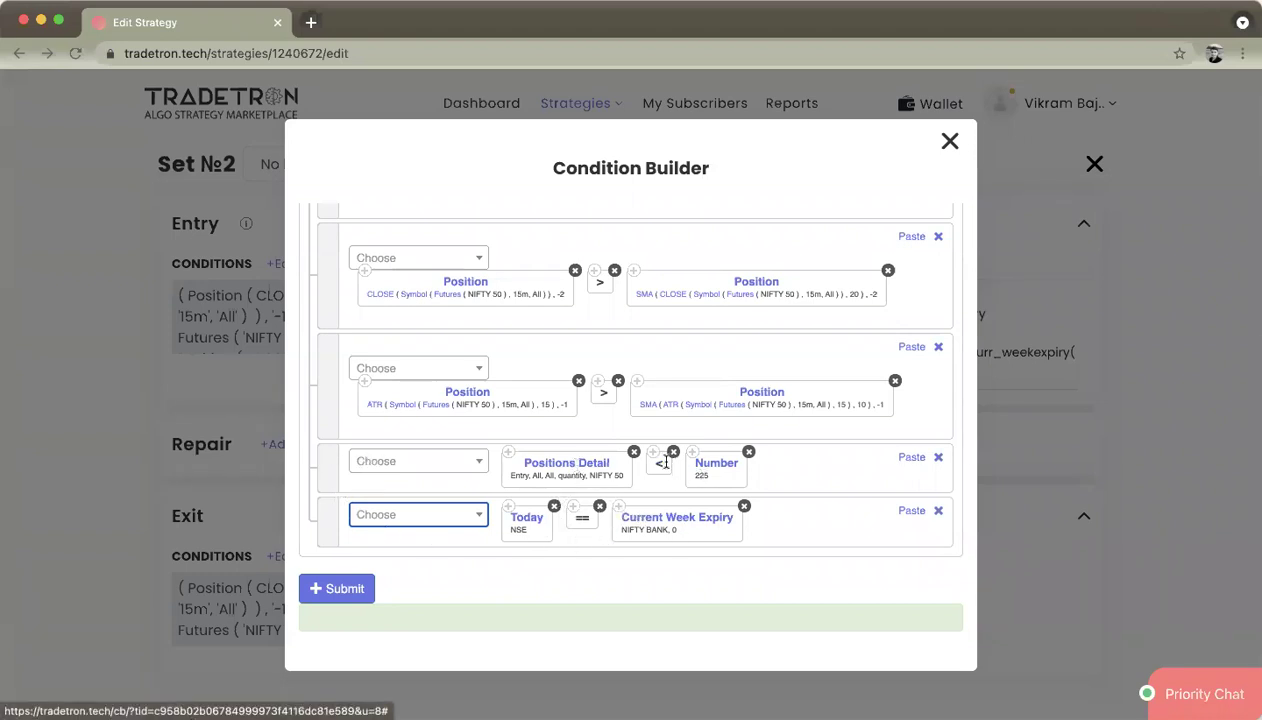
Set the Positions Detail condition's comparison Number to 75 and close the Condition Builder without submitting
left_click(713, 468)
double_click(478, 341)
type("75")
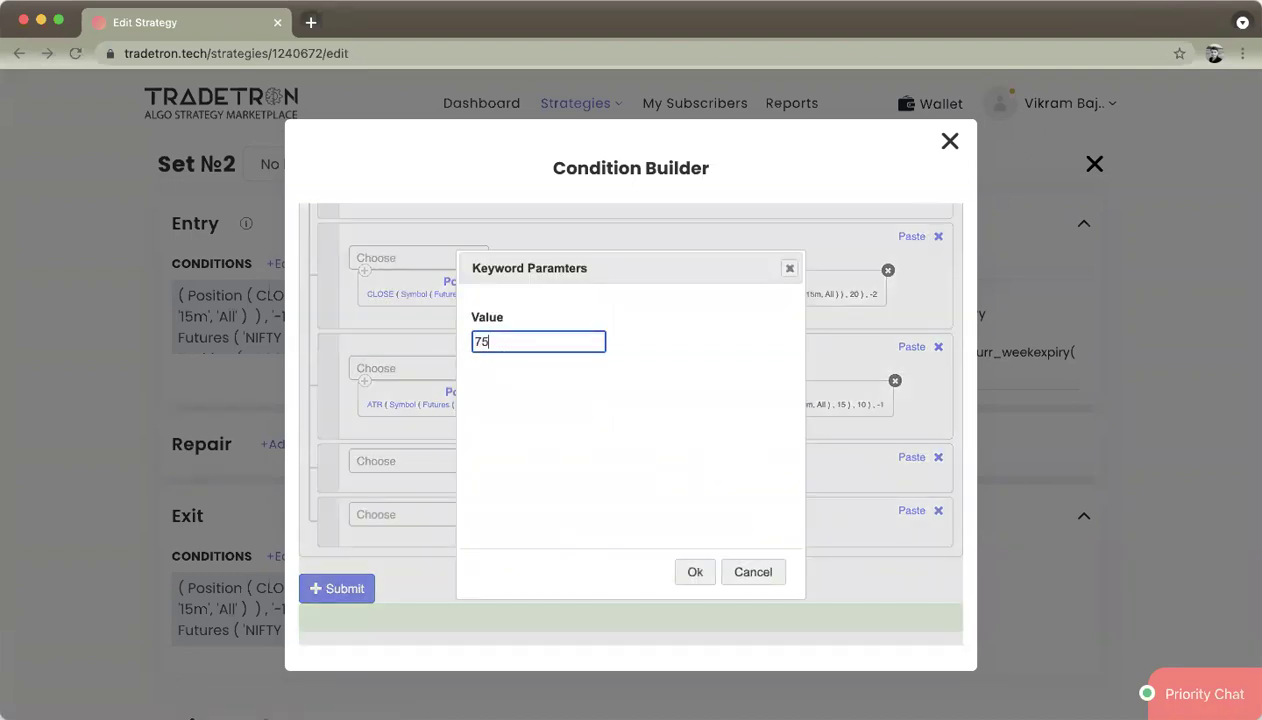
left_click(695, 571)
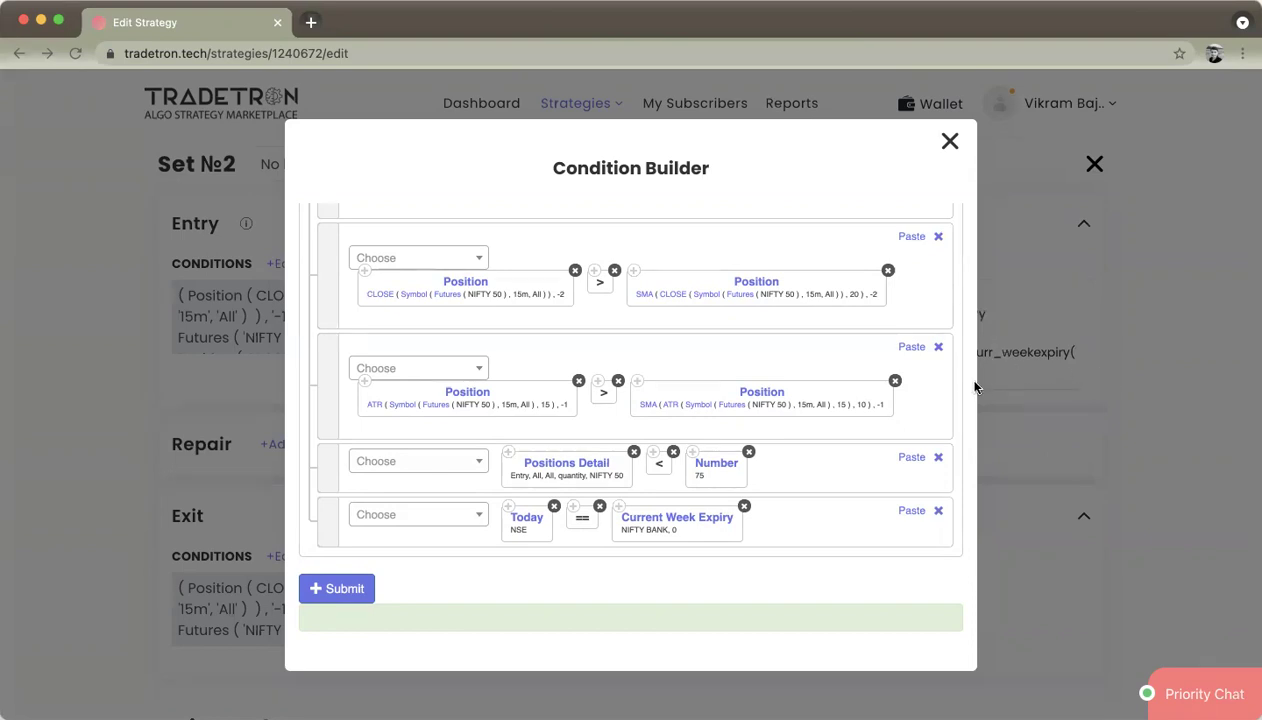
left_click(949, 141)
Examine Set №1's Entry conditions in the Condition Builder, close it, and look over the Exit sections of the sets
scroll(405, 240, "up", 10)
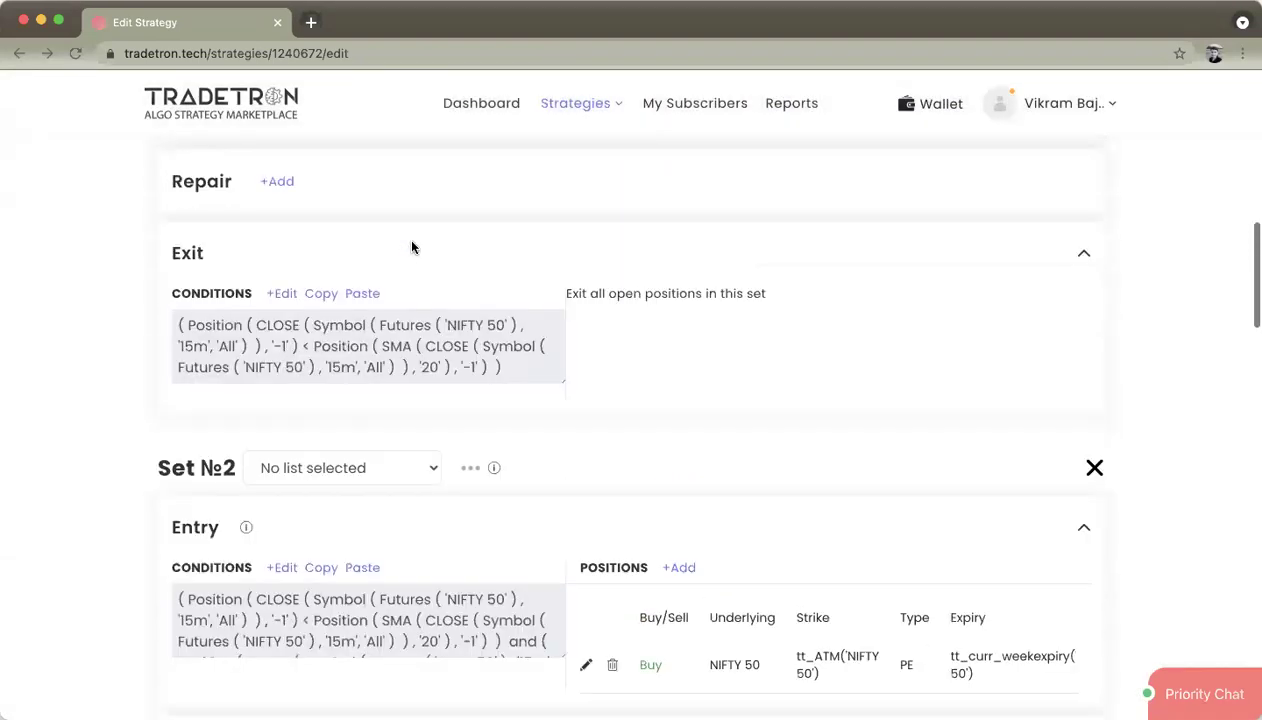
scroll(405, 250, "down", 3)
left_click(288, 461)
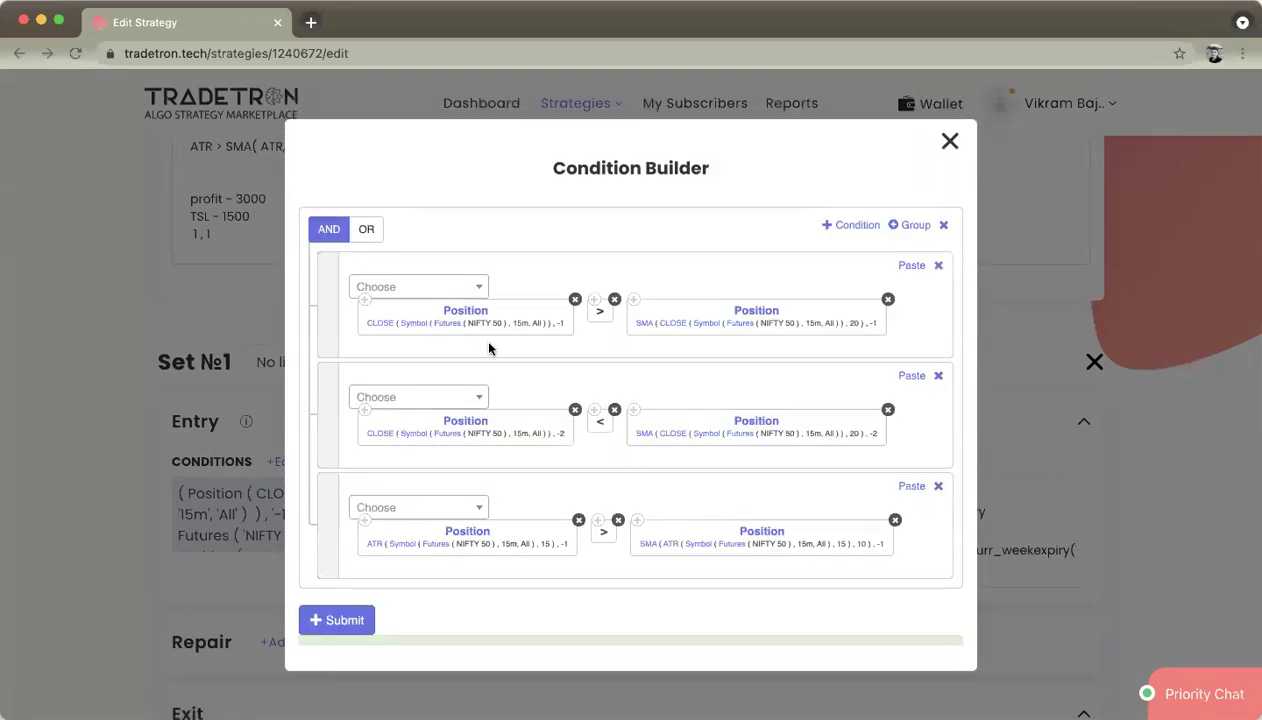
left_click(949, 141)
scroll(551, 485, "down", 5)
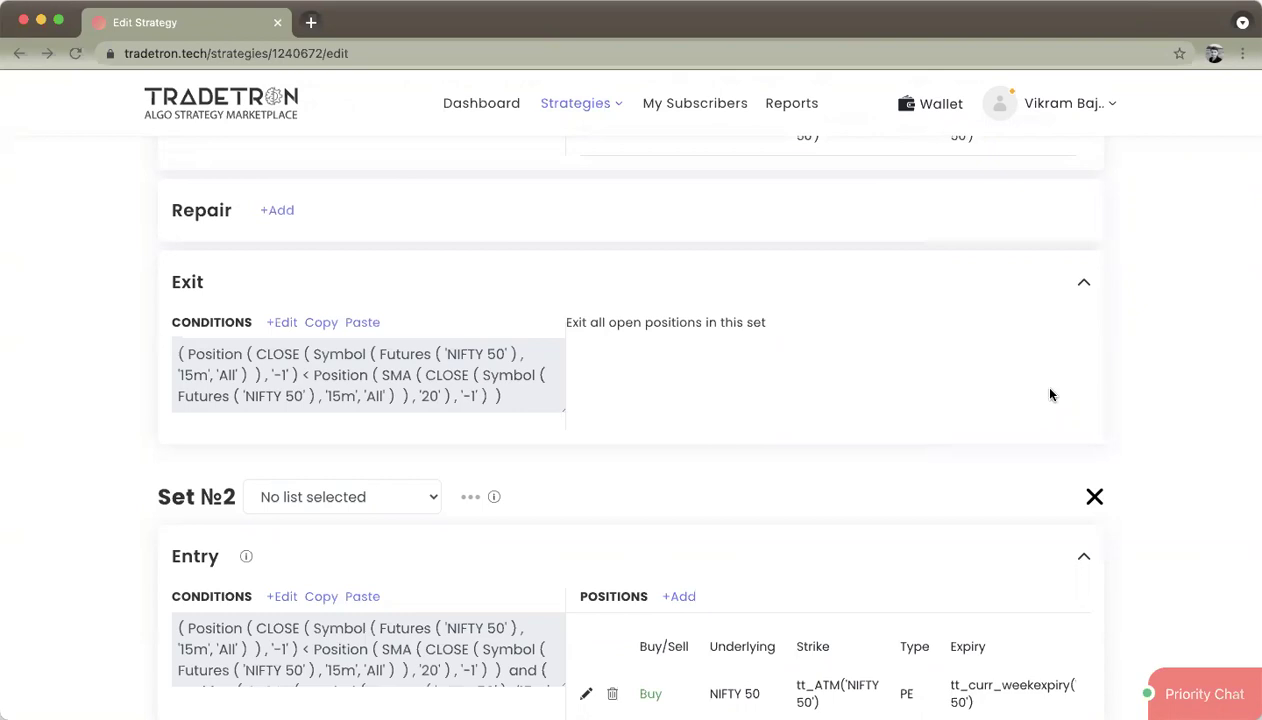
scroll(405, 372, "up", 8)
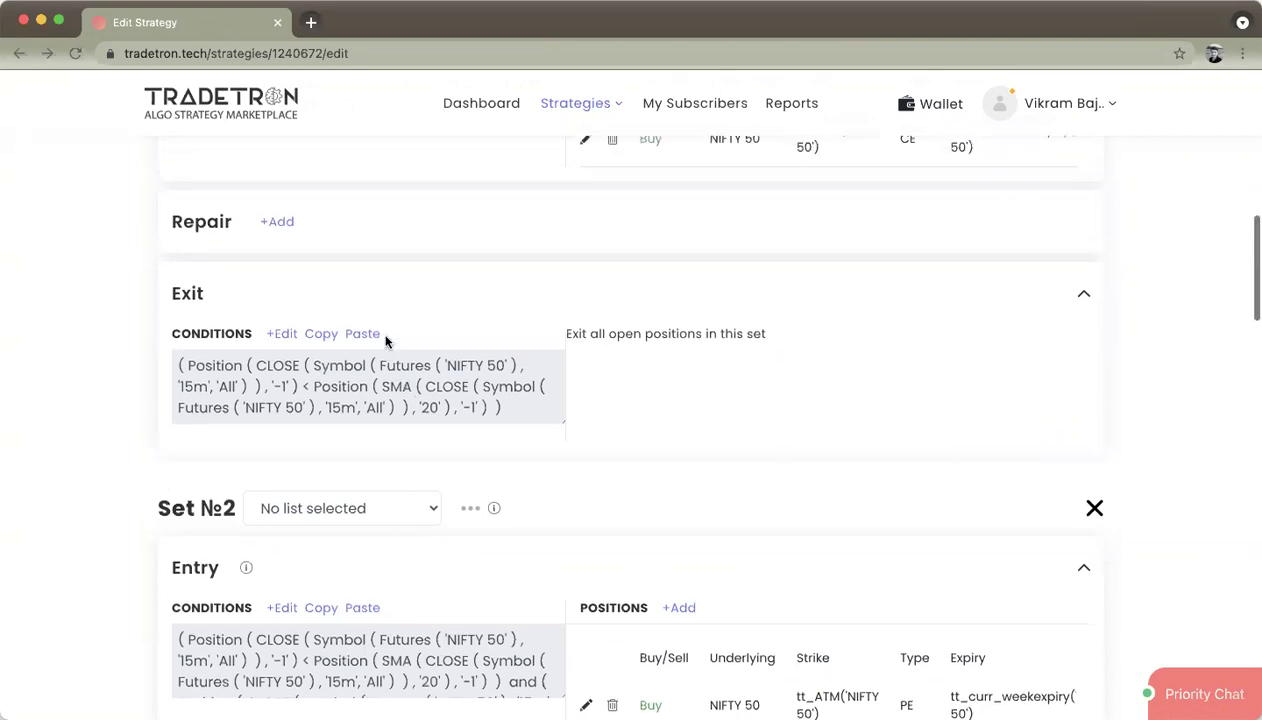
scroll(385, 342, "up", 4)
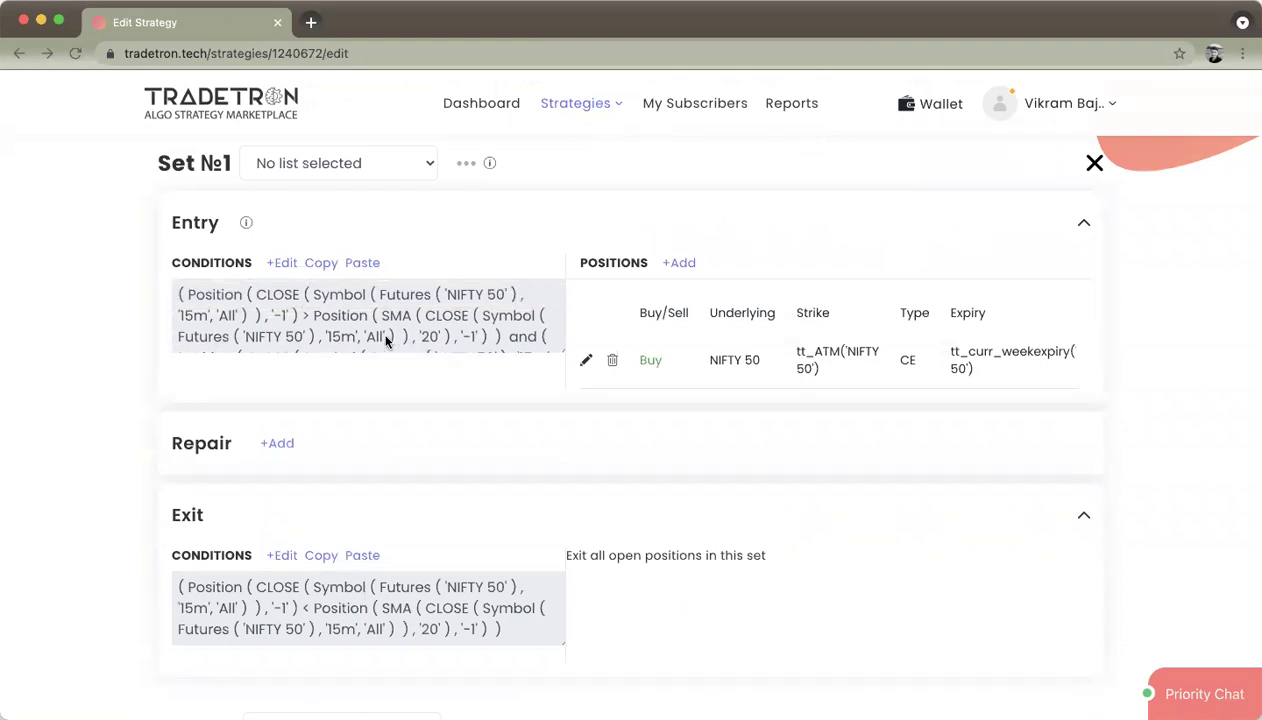
scroll(386, 340, "down", 3)
scroll(386, 337, "up", 3)
Add a fourth condition to Set №1's Entry conditions and insert the LTP keyword with the default Instrument Name
left_click(270, 262)
left_click(848, 224)
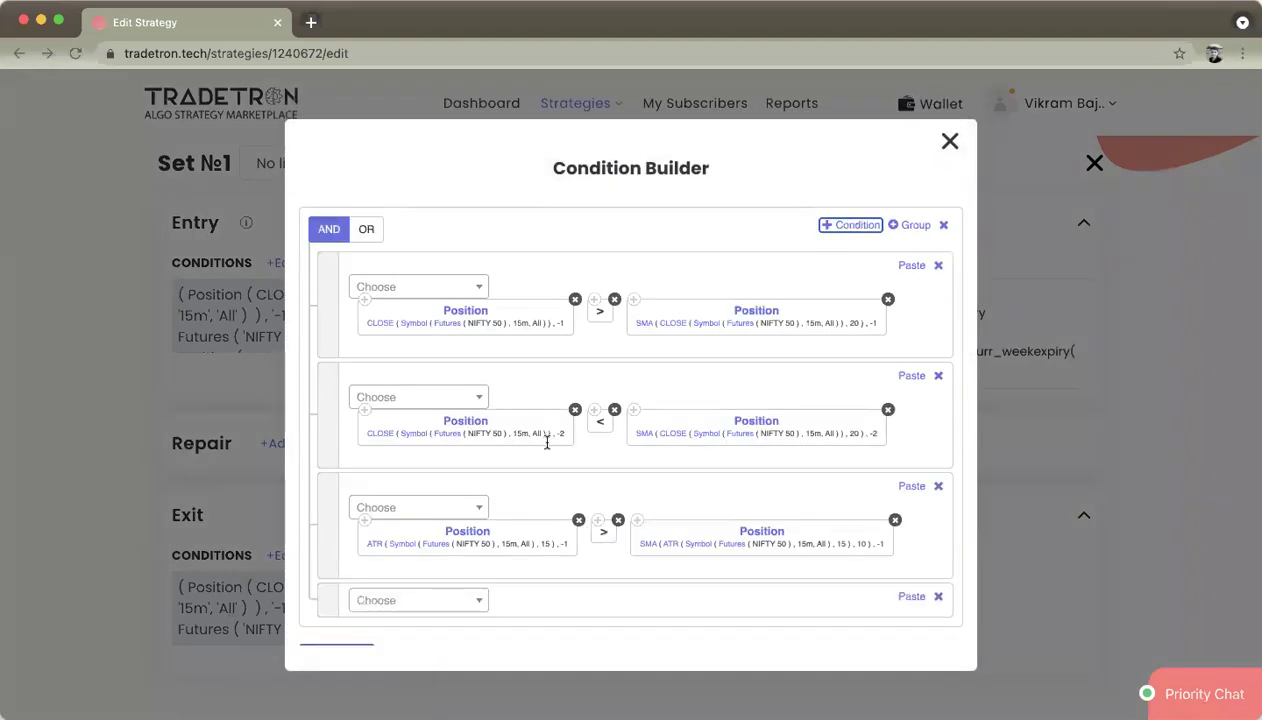
left_click(432, 600)
type("ltp")
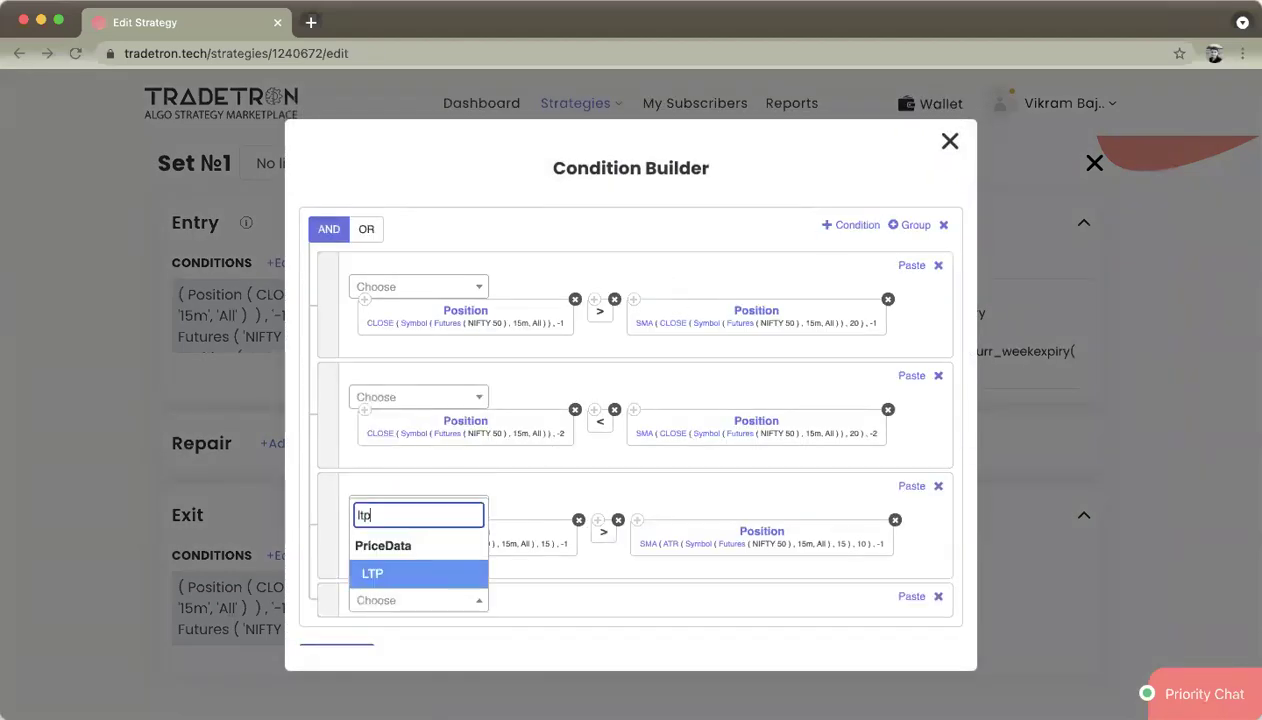
key("Return")
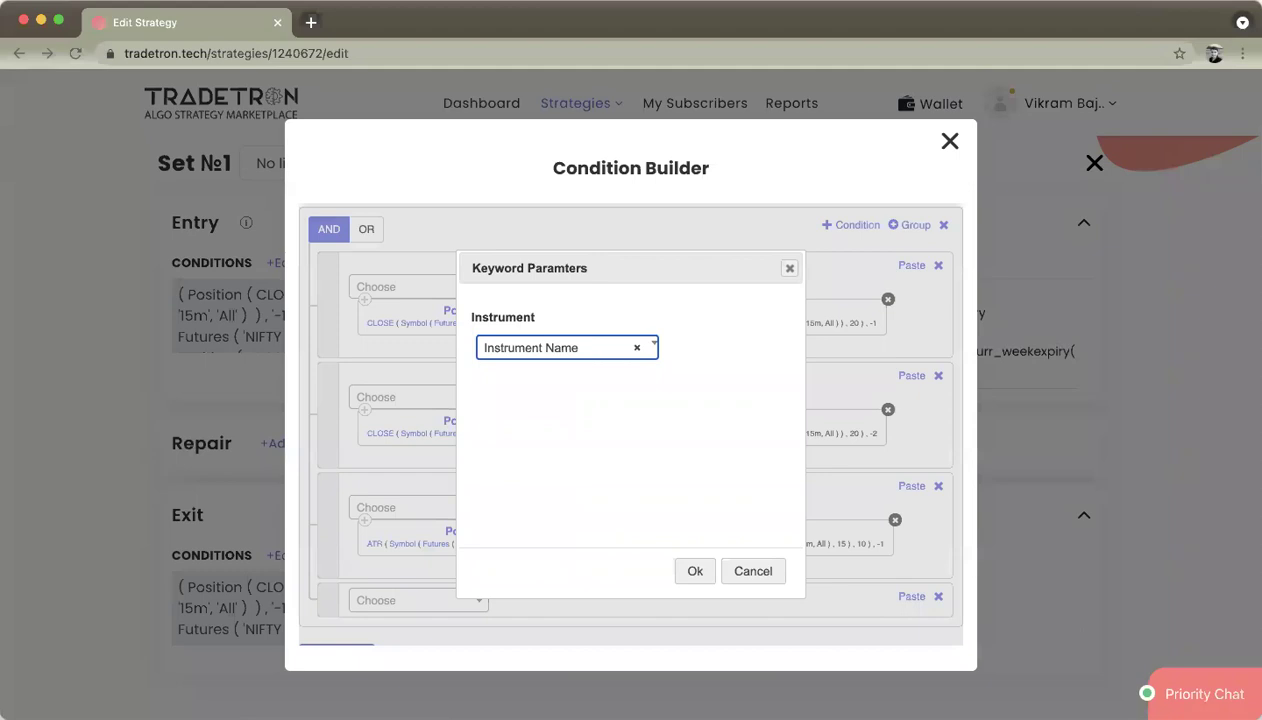
left_click(695, 571)
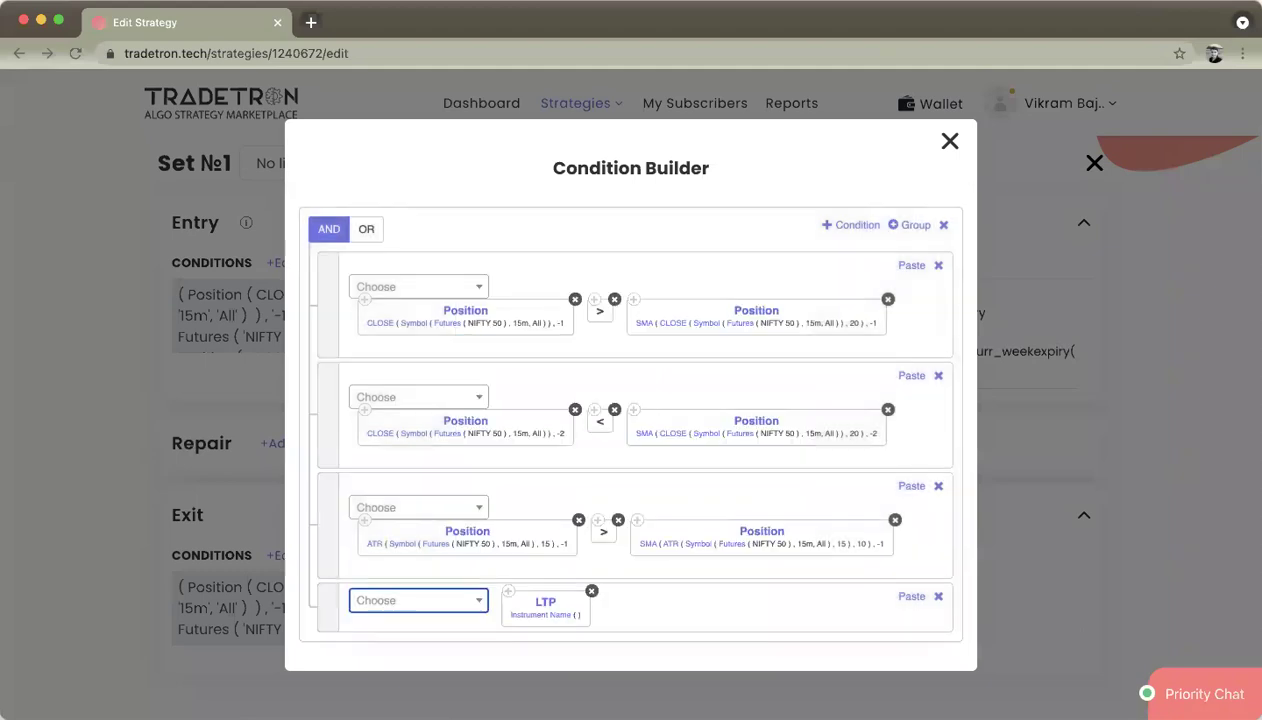
Set the LTP keyword's instrument to RELIANCE on the NSE exchange, leaving the remaining instrument fields empty
left_click(540, 620)
key("Return")
type("ns")
key("Return")
key("Tab")
key("Return")
type("r")
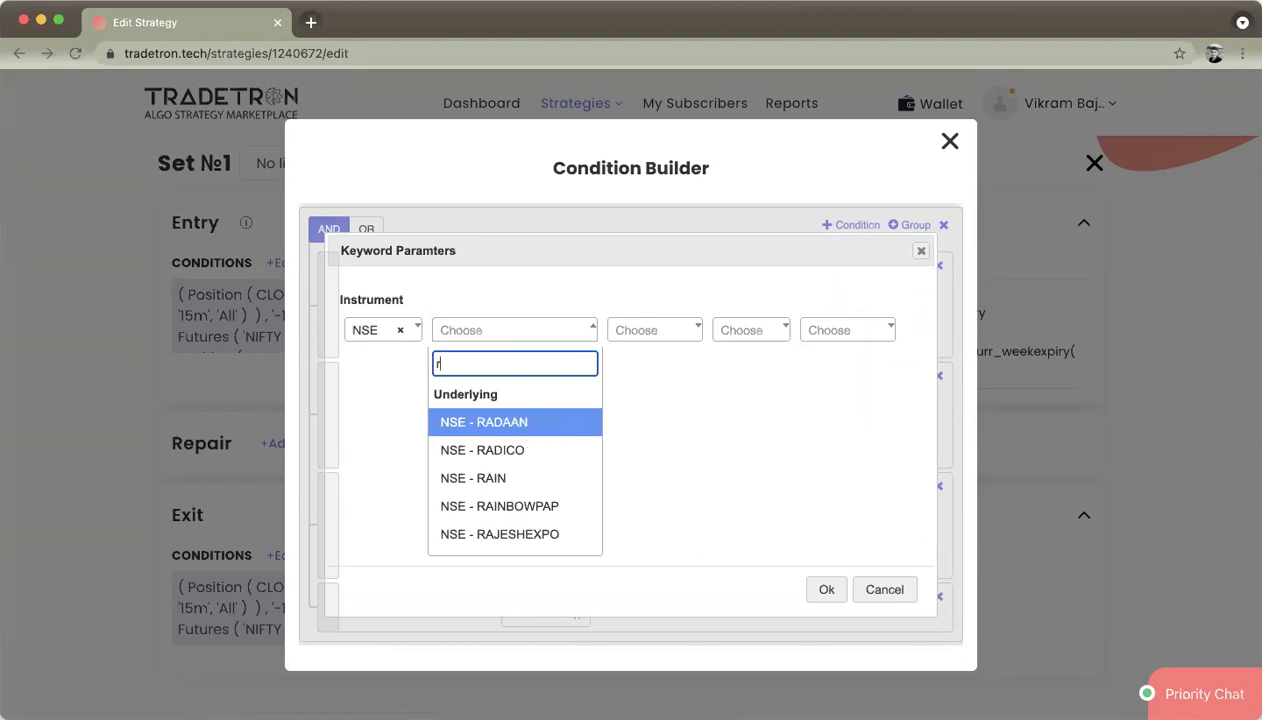
type("eli")
key("Return")
key("Tab")
key("Tab")
key("Tab")
key("Tab")
key("Return")
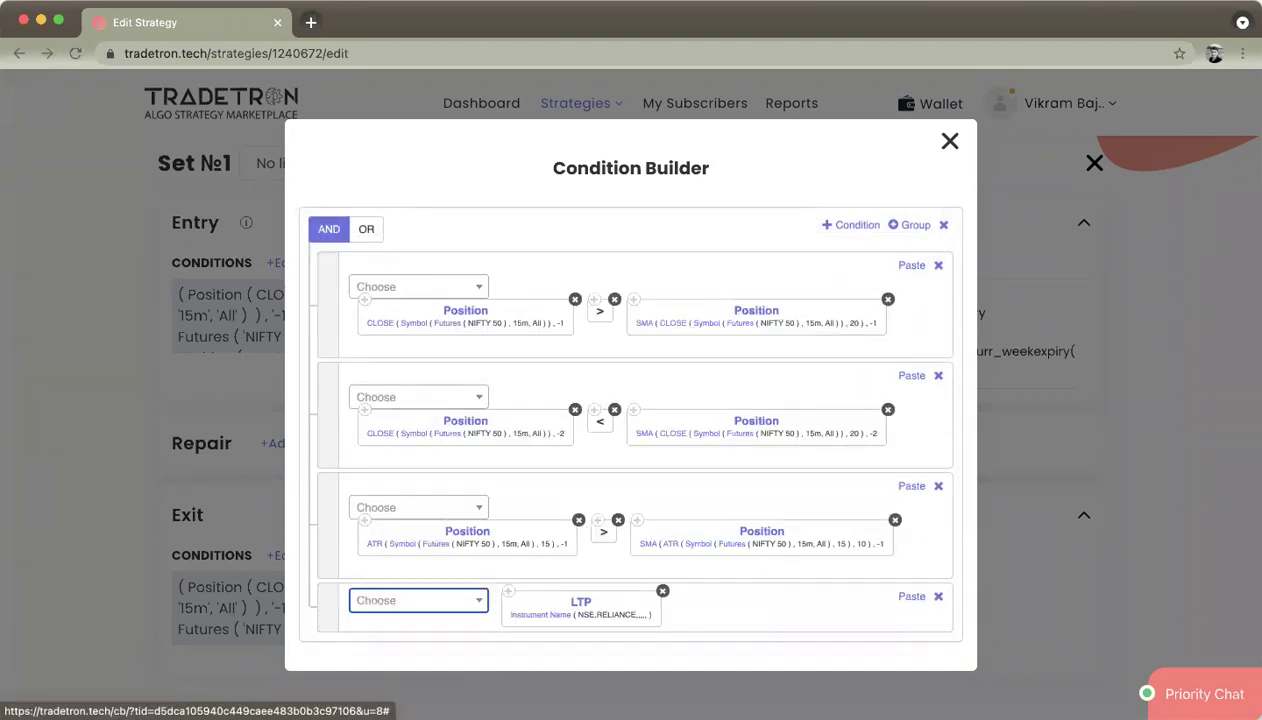
Complete the LTP condition with a greater-than comparison against the Number 2000
left_click(427, 605)
left_click(427, 605)
left_click(427, 605)
type("num")
key("Down")
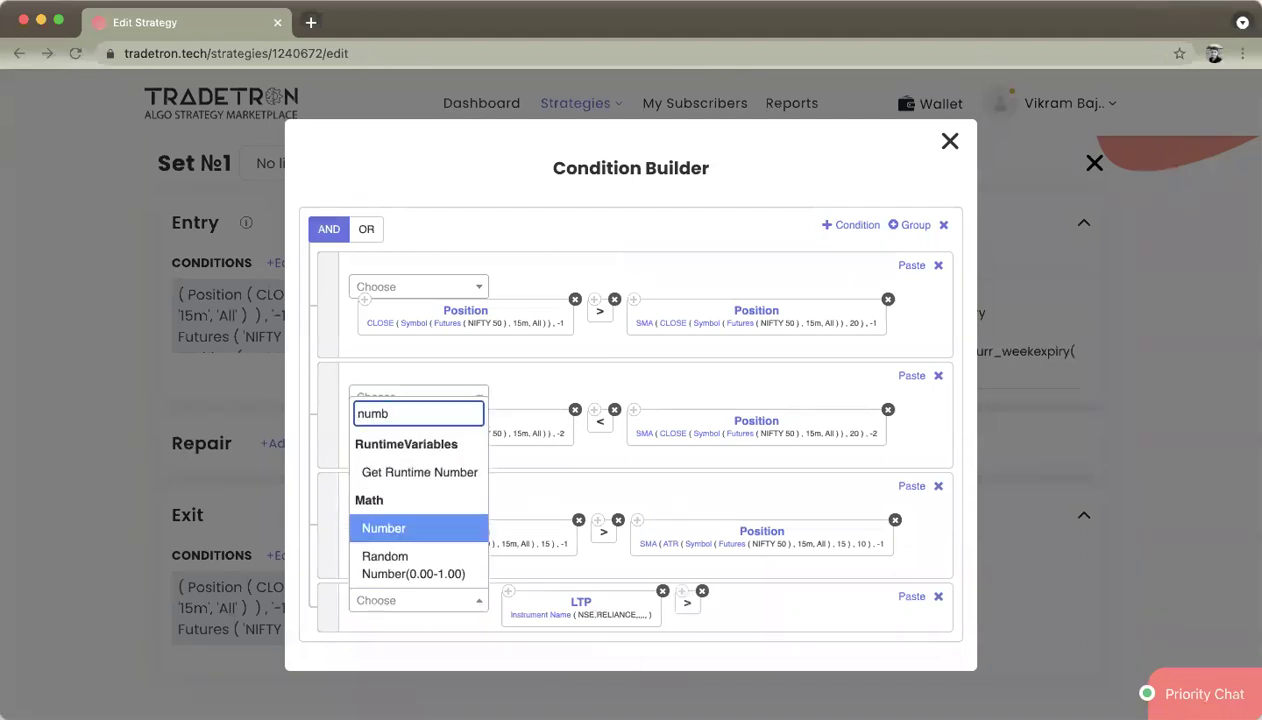
key("Return")
type("2000")
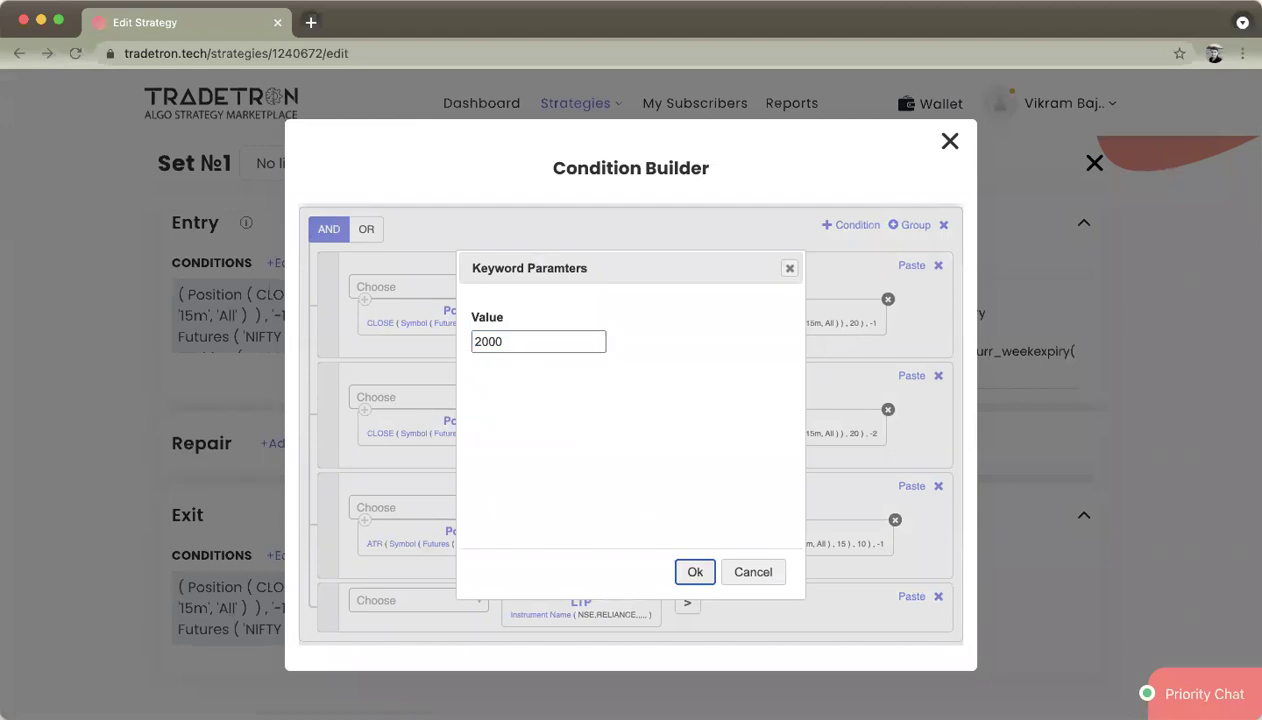
key("Return")
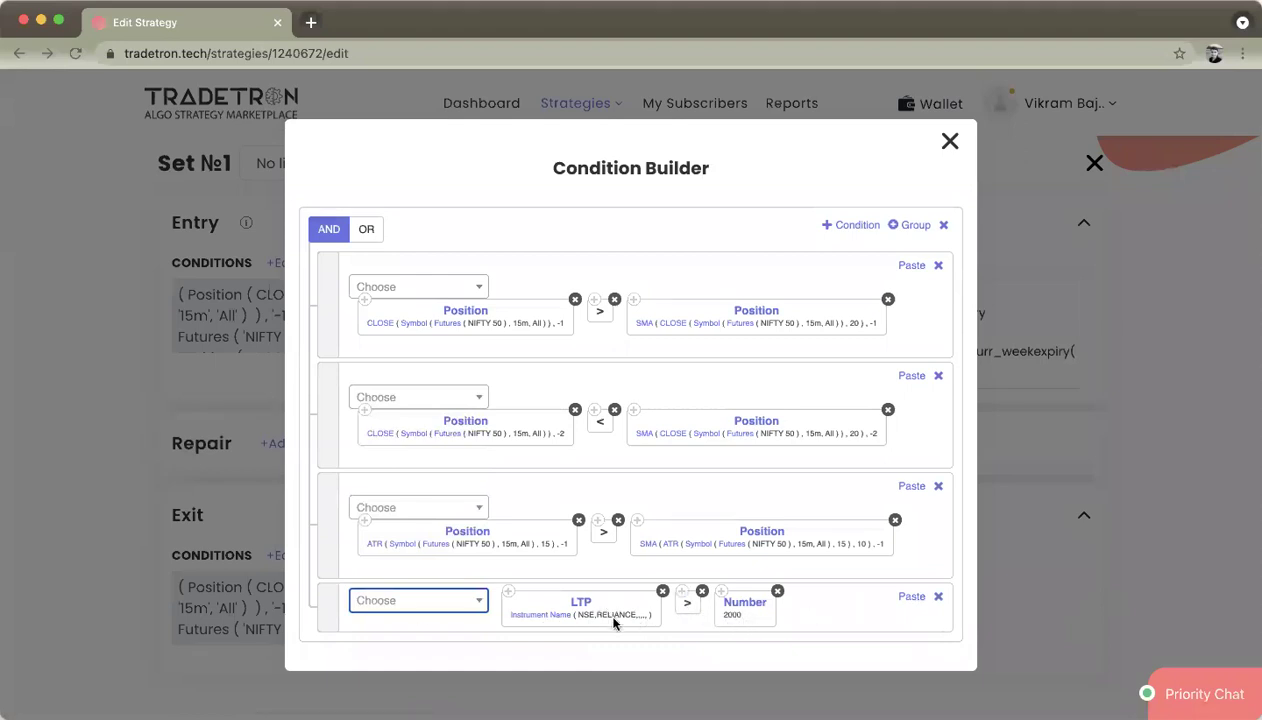
Replace the LTP condition with a new condition containing the Position keyword, using the CLOSE series and position 0
left_click(938, 596)
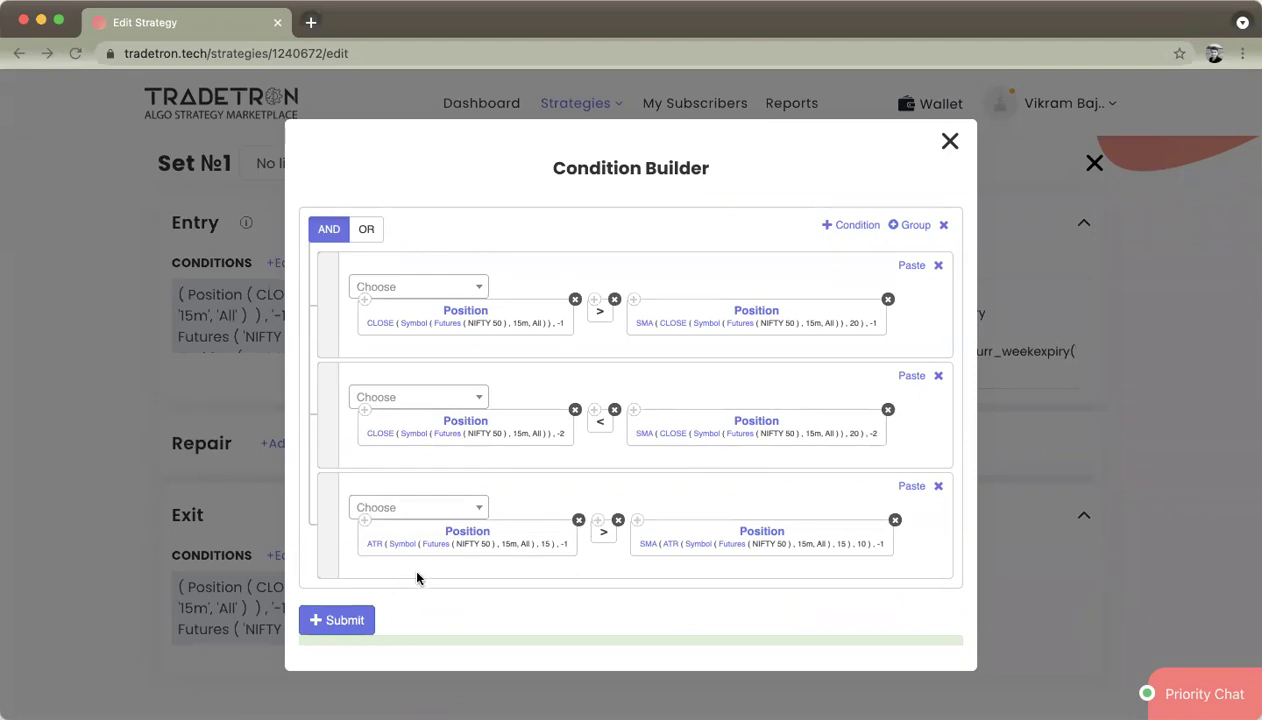
left_click(841, 226)
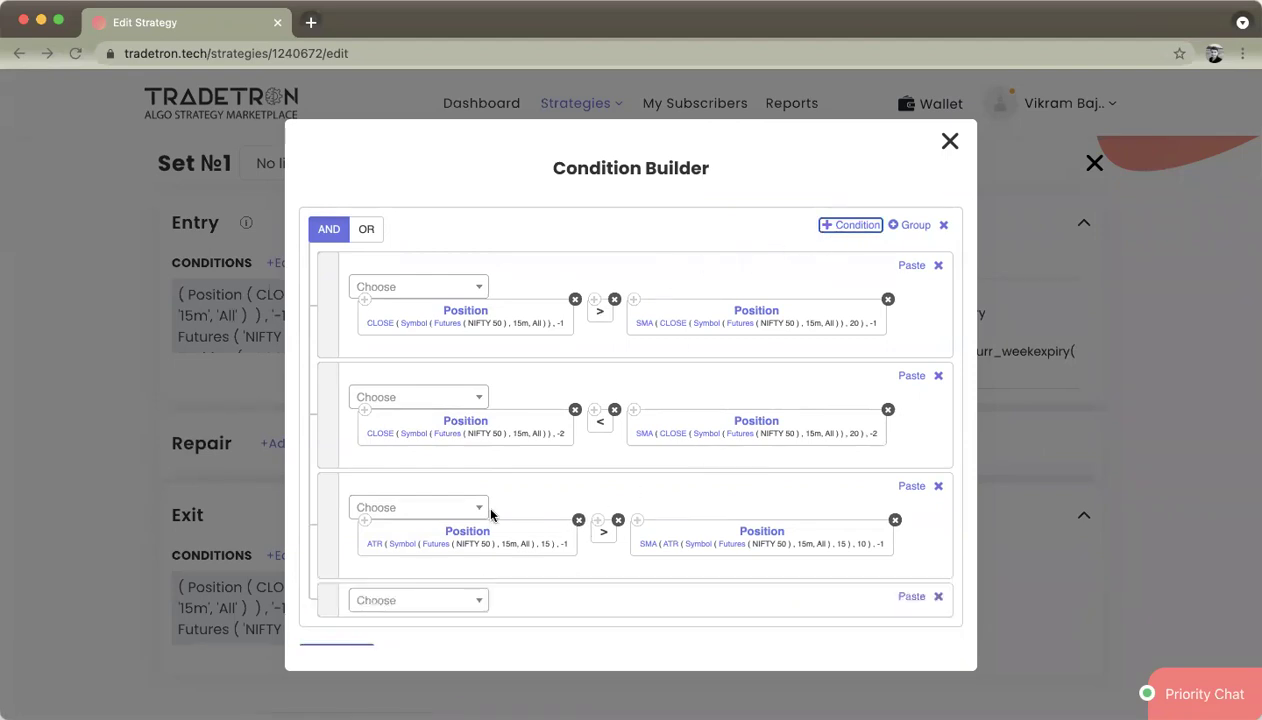
left_click(428, 603)
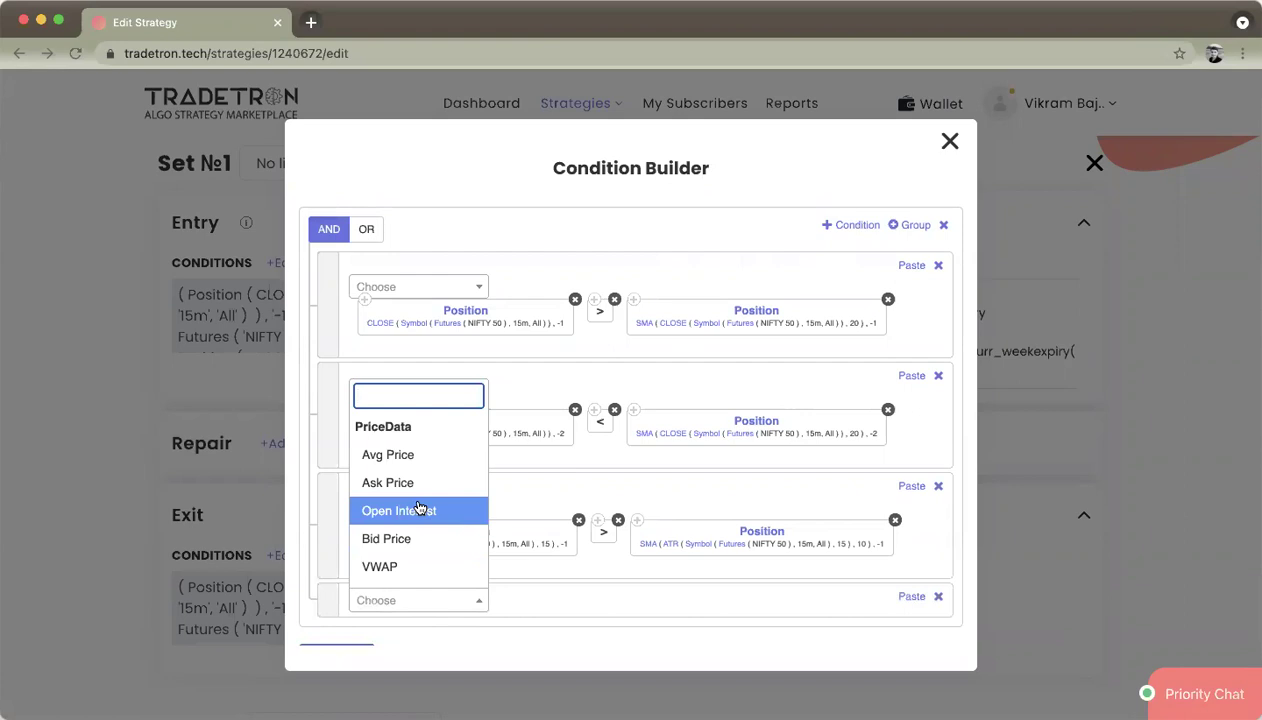
type("po")
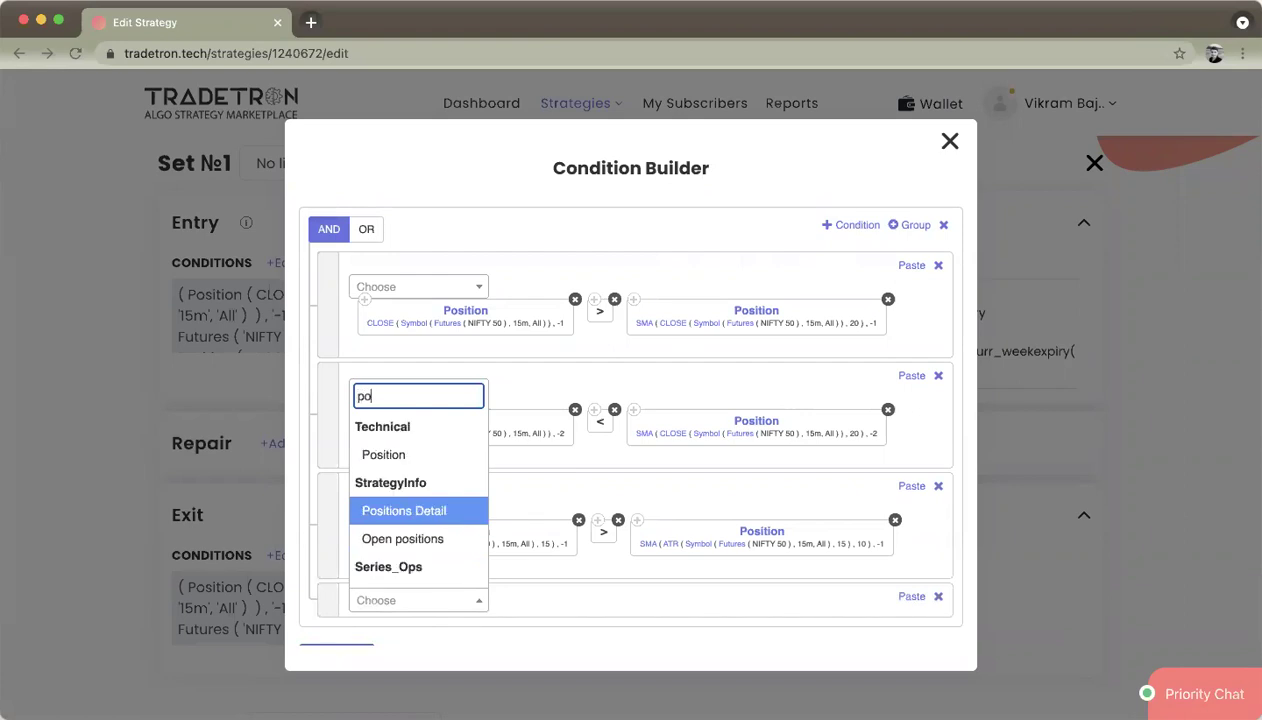
key("Up")
key("Return")
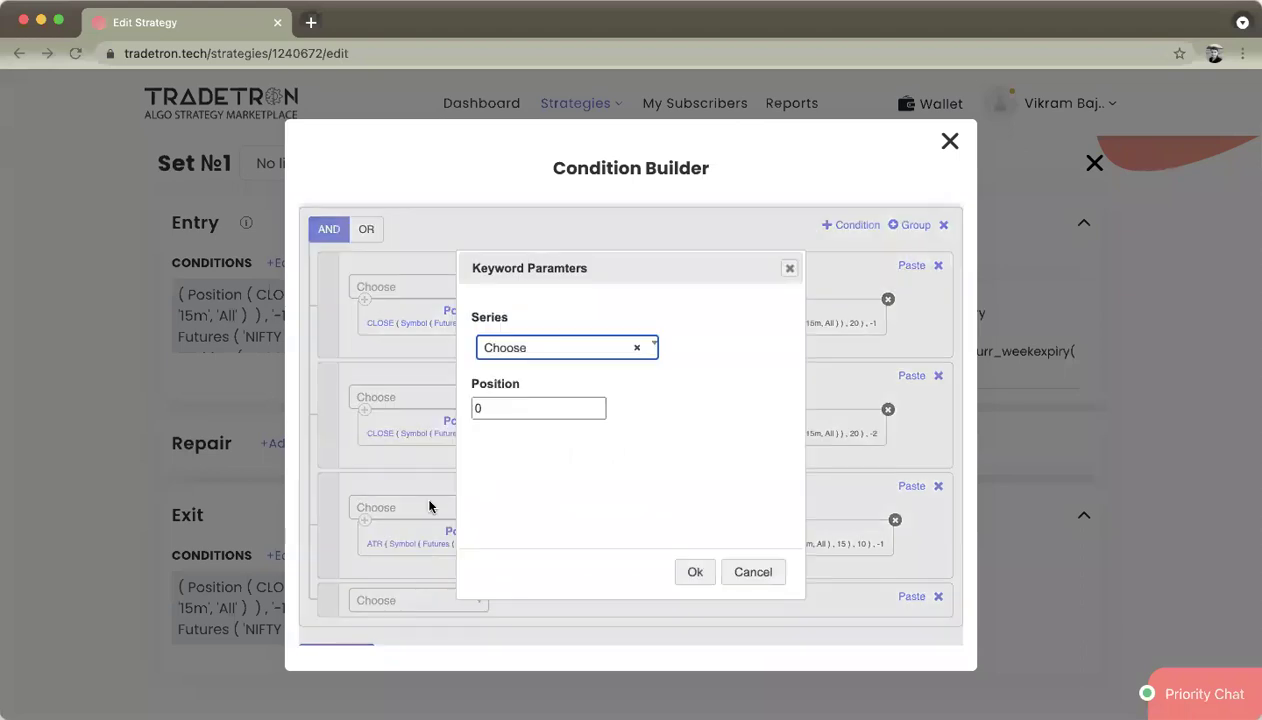
left_click(565, 358)
type("clo")
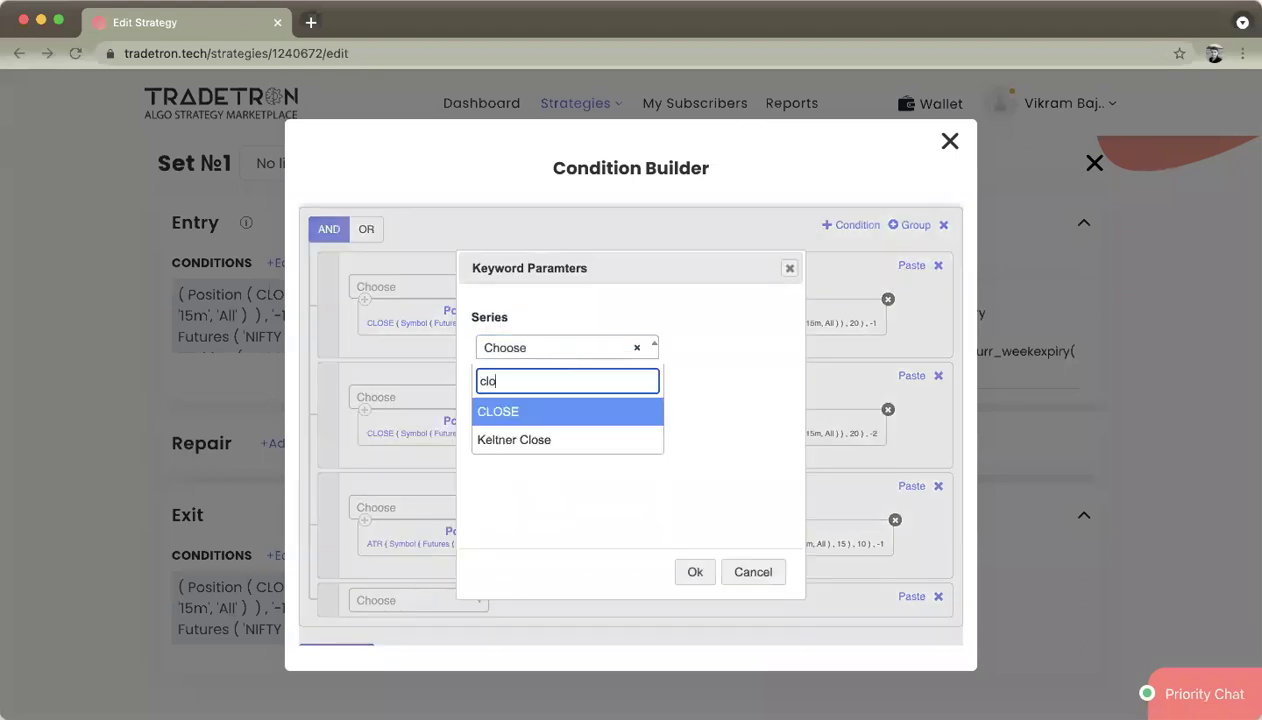
key("Return")
left_click(694, 572)
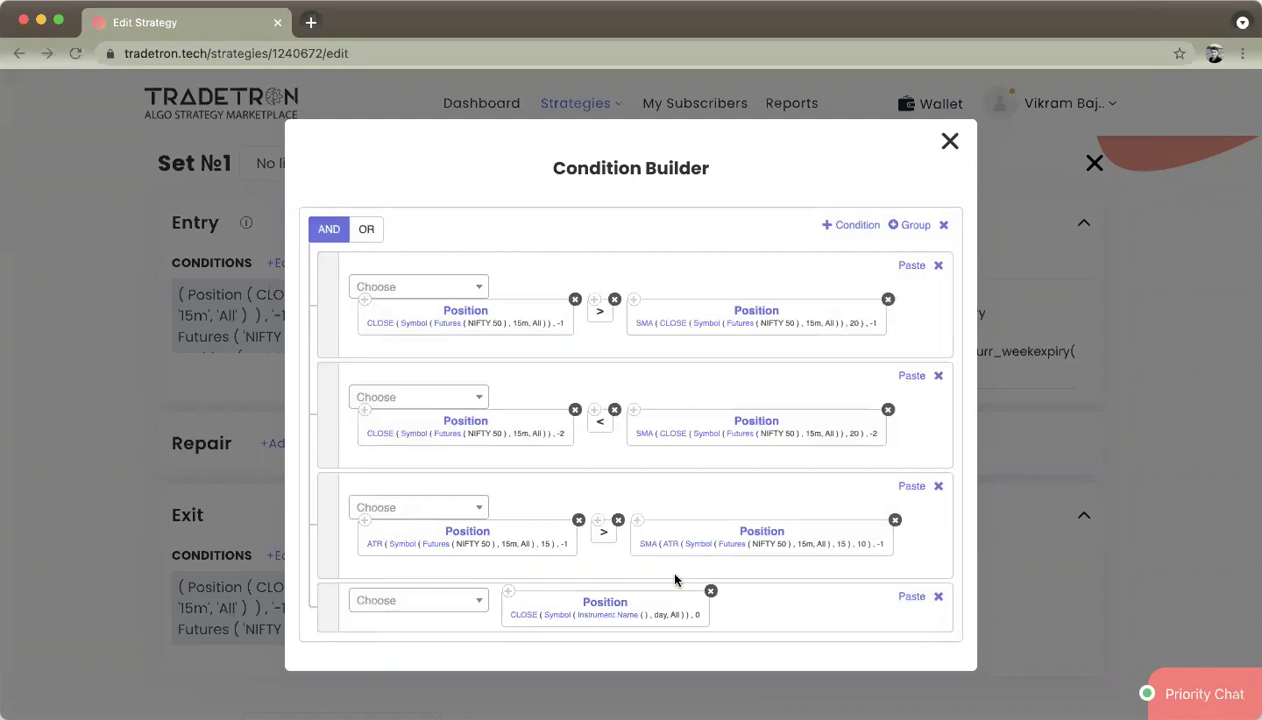
Change the Ohlc source of the new condition's CLOSE series to Heikin Ashi
left_click(536, 618)
left_click(566, 350)
scroll(558, 445, "down", 2)
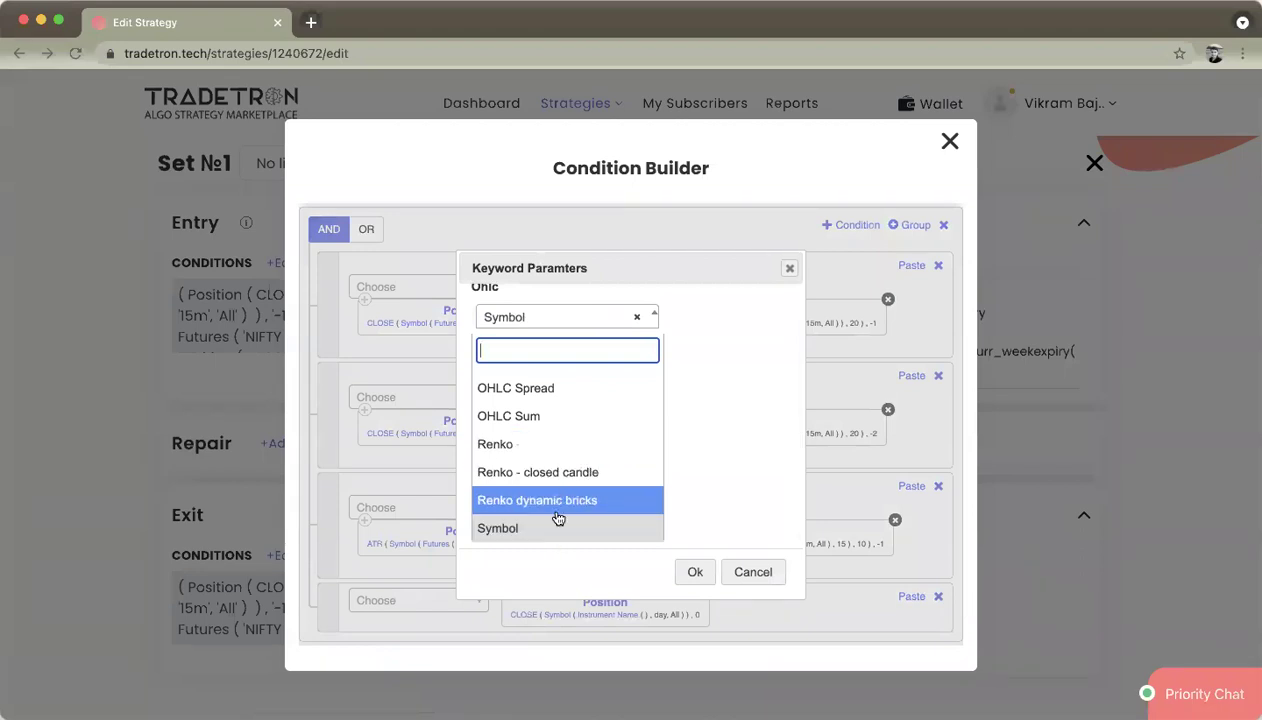
scroll(560, 470, "up", 1)
scroll(562, 430, "up", 1)
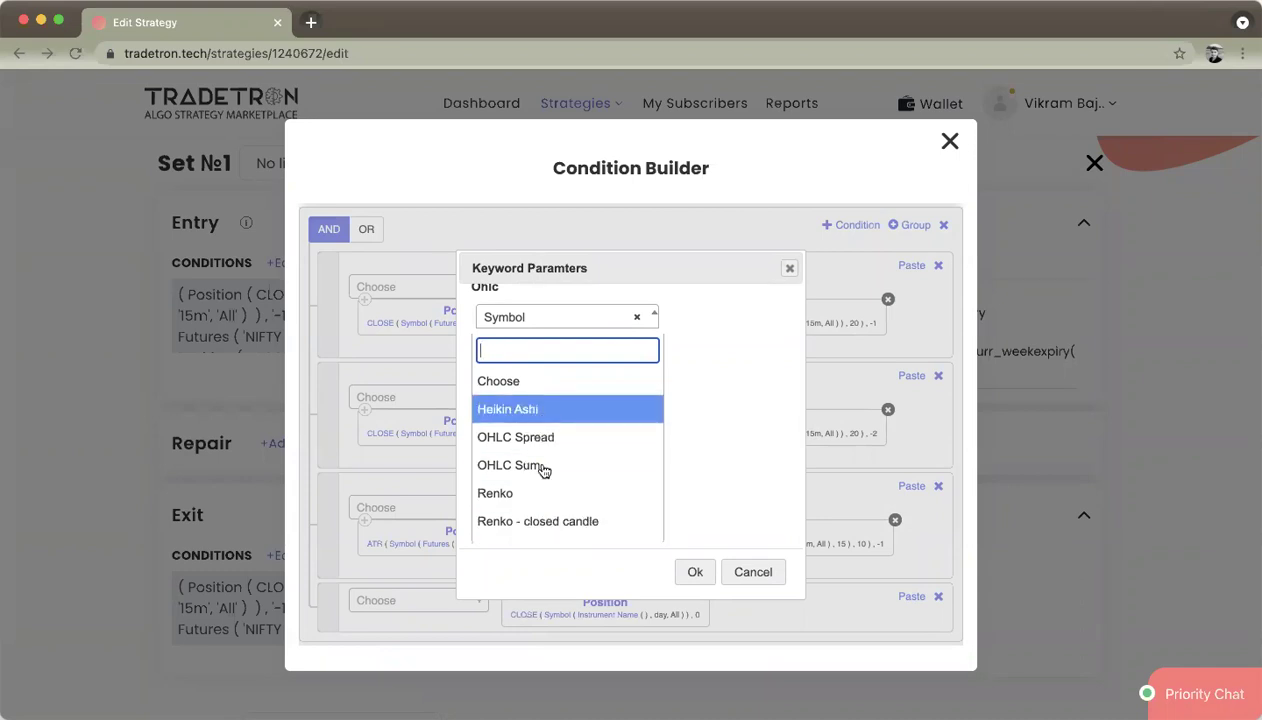
left_click(547, 409)
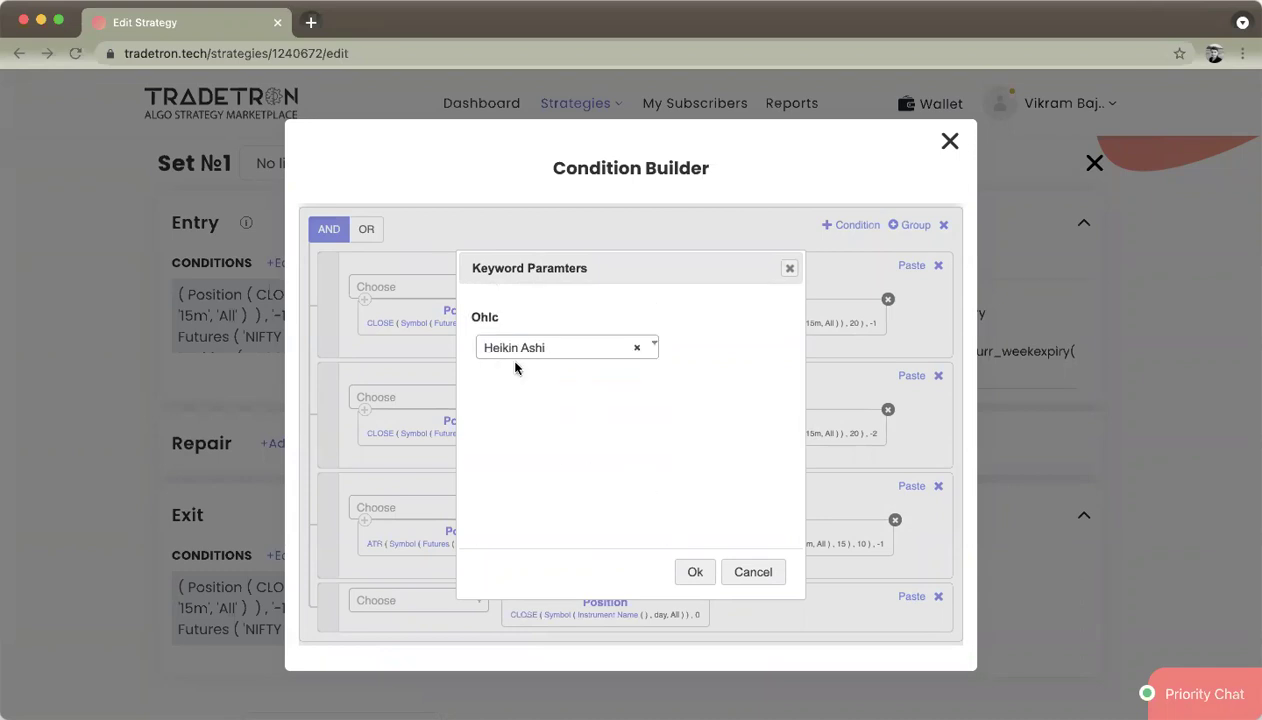
left_click(688, 571)
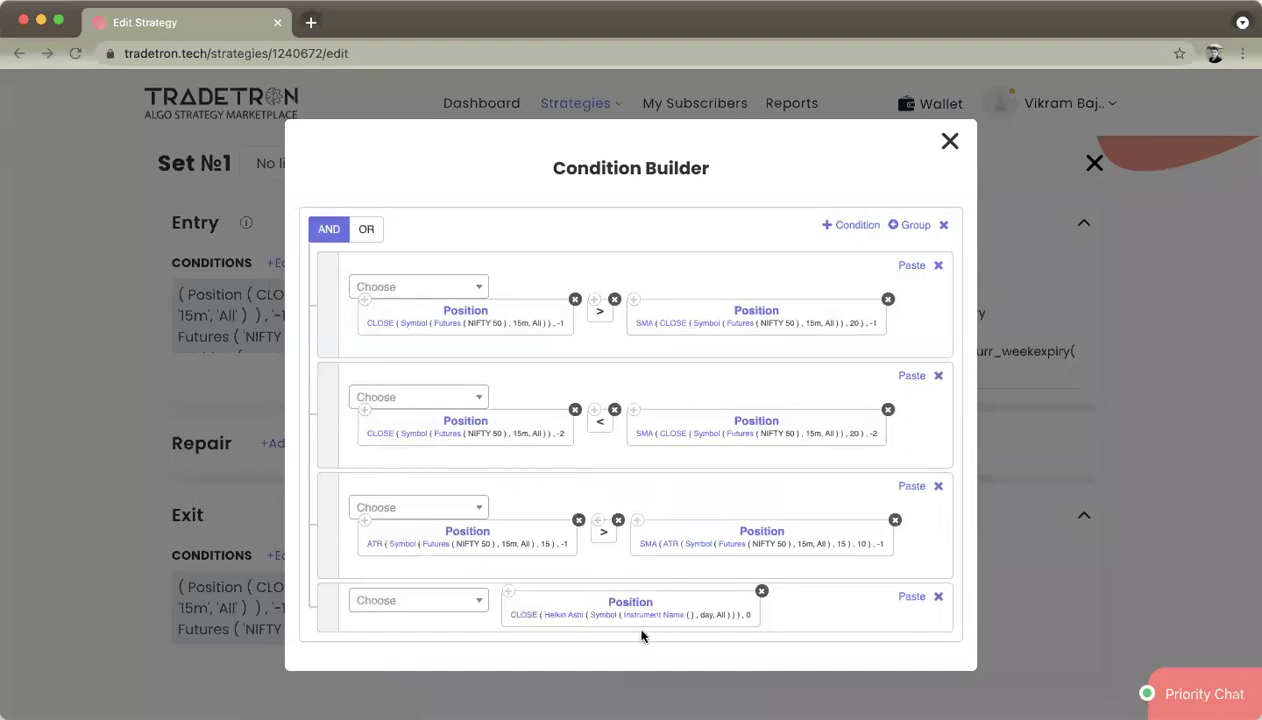
Review the other Ohlc options such as Renko, cancel the parameter change, and remove the Position keyword from the fourth condition
left_click(526, 614)
left_click(543, 358)
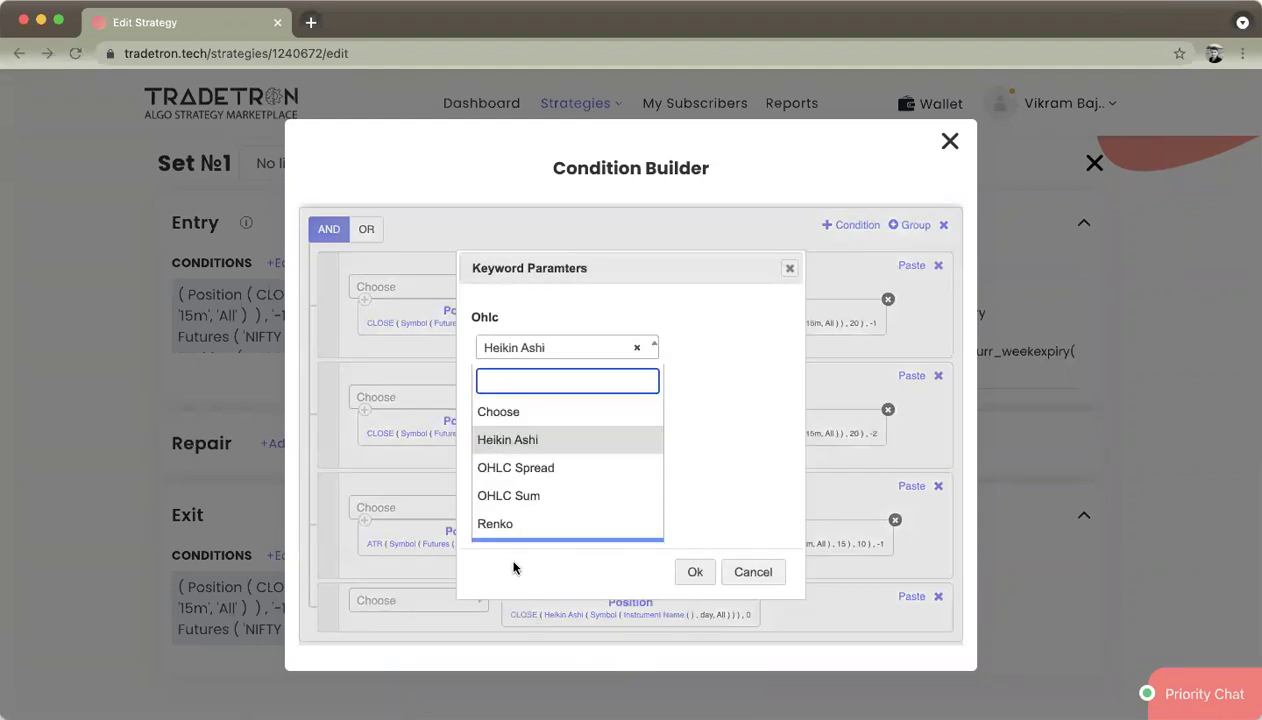
scroll(537, 481, "down", 1)
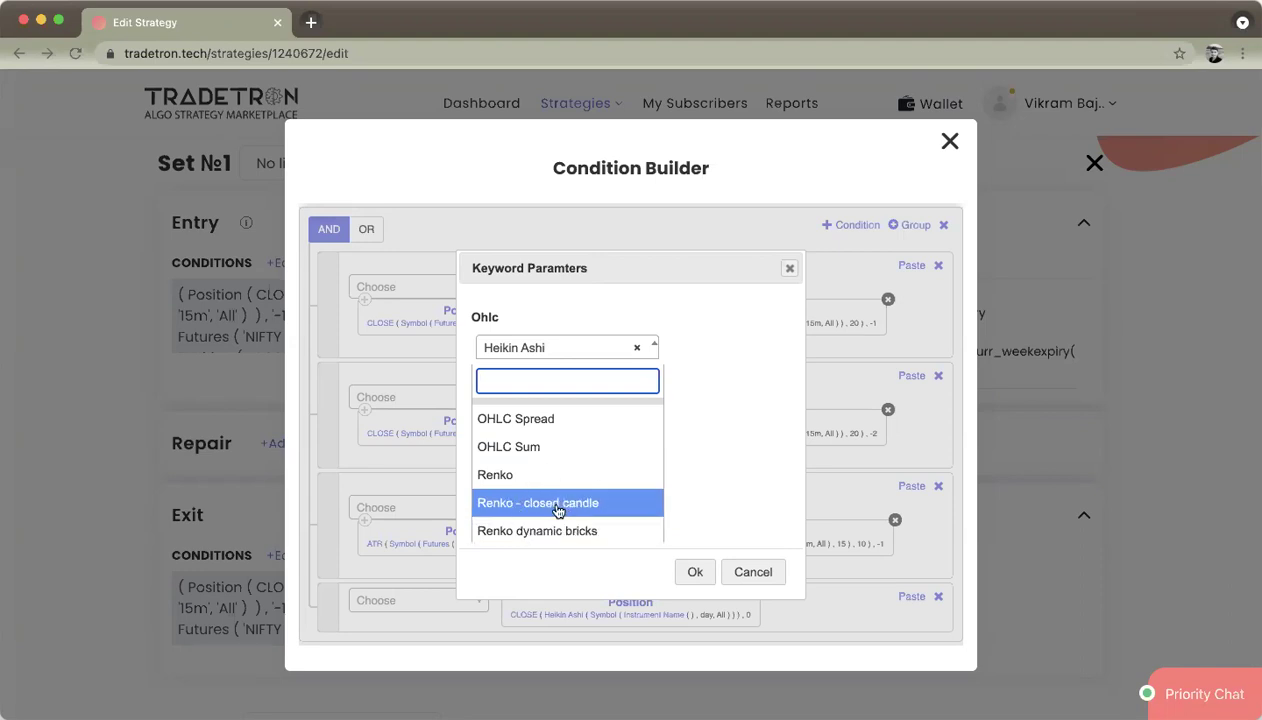
left_click(730, 572)
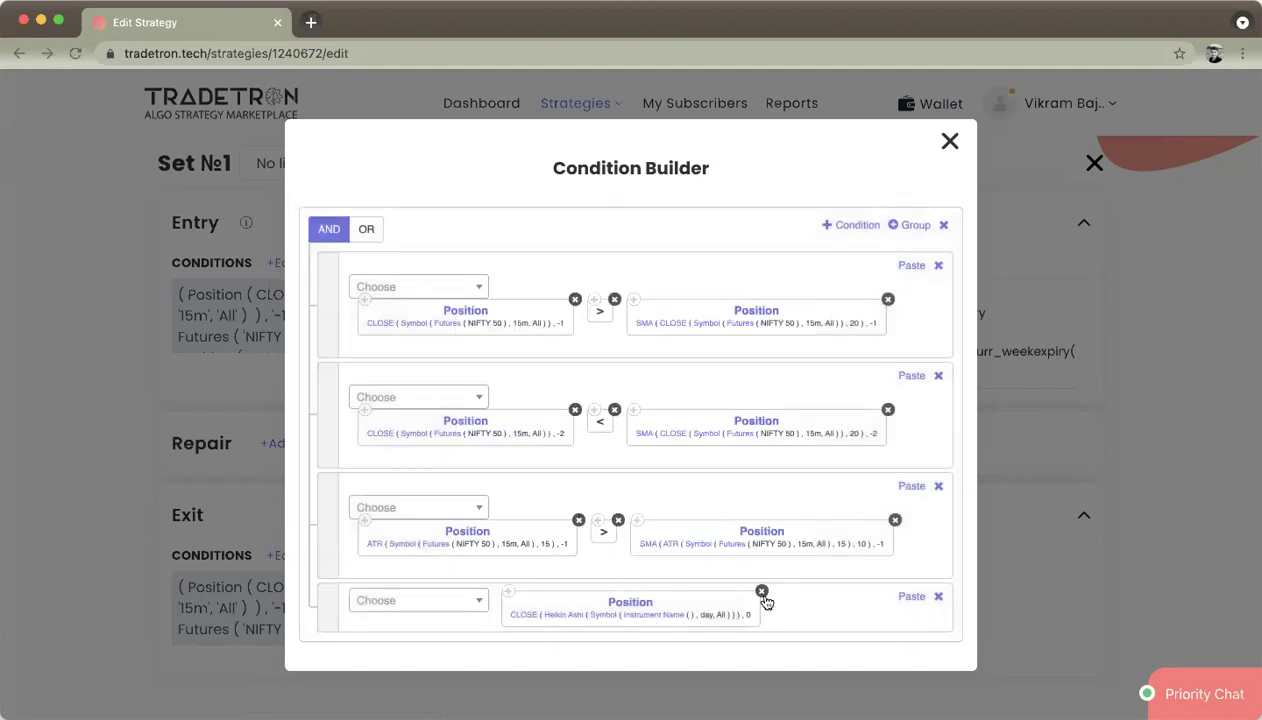
left_click(762, 592)
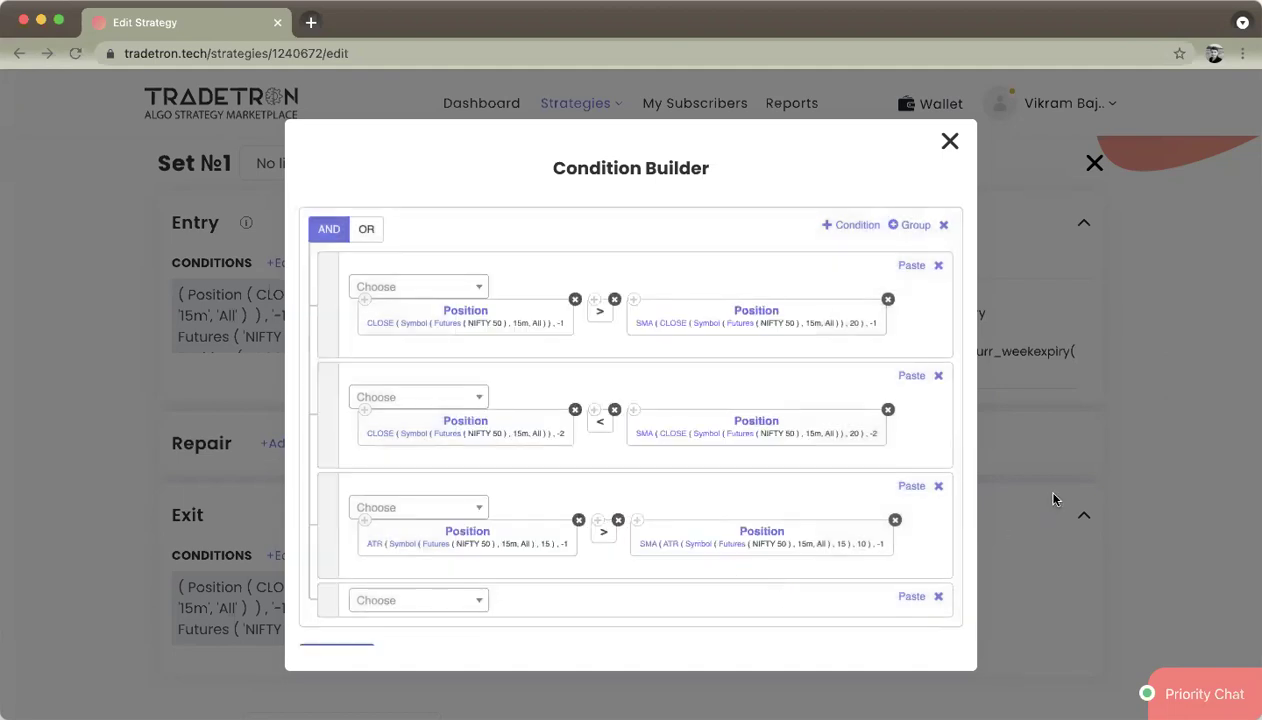